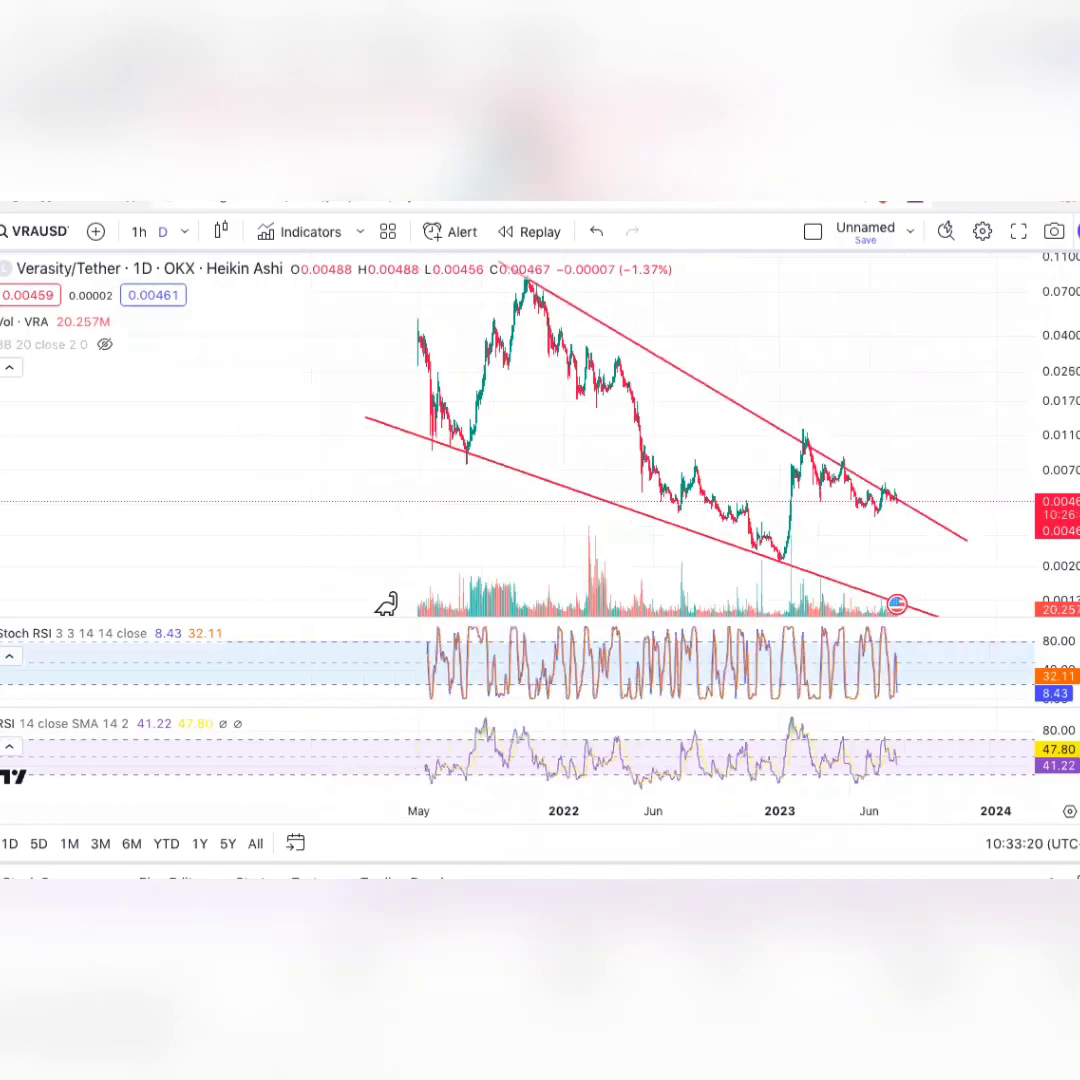
- Switch the Verasity/Tether chart to the 1-week timeframe
{"action": "left_click_drag", "start_coordinate": [796, 386], "coordinate": [672, 398]}
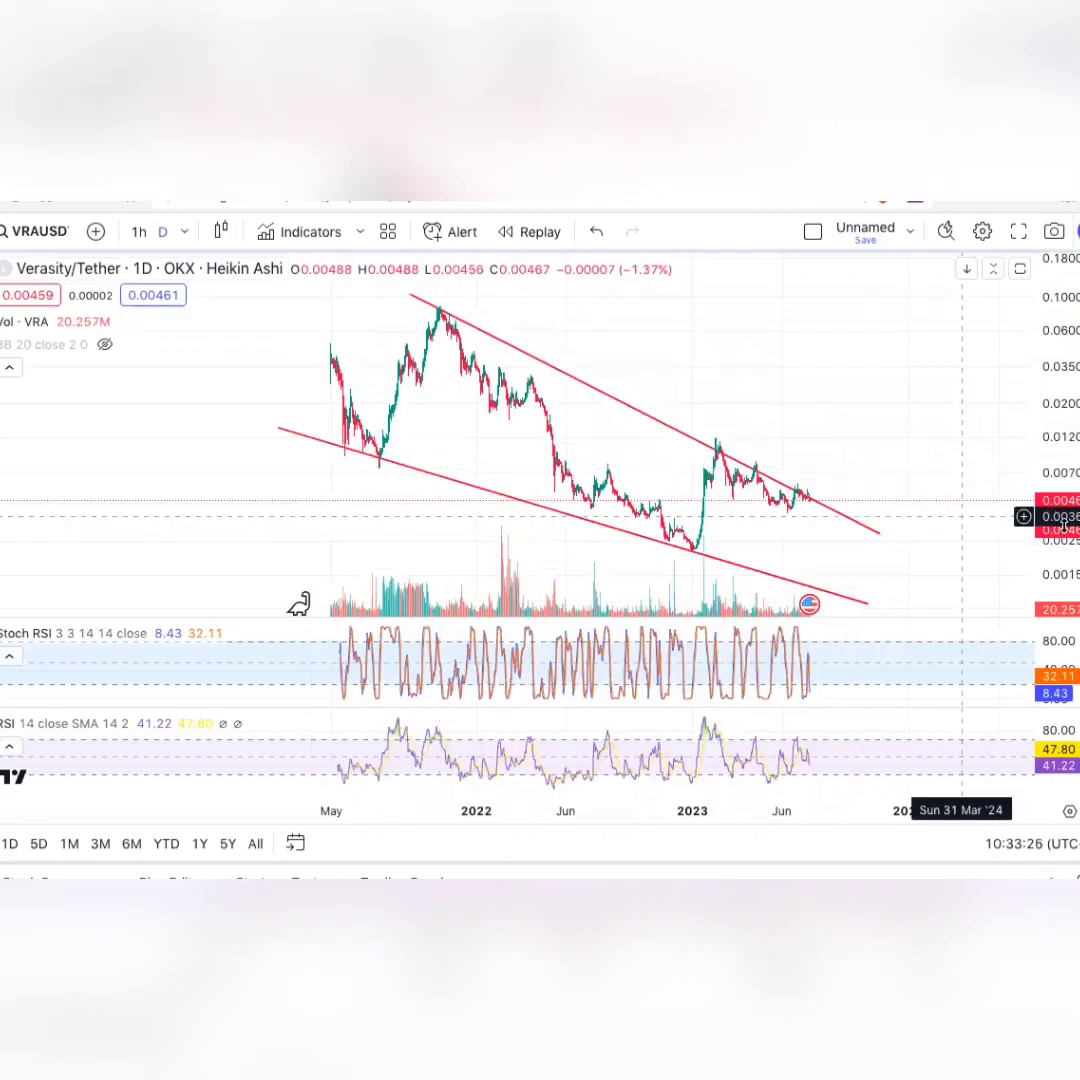
{"action": "left_click_drag", "start_coordinate": [938, 511], "coordinate": [887, 472]}
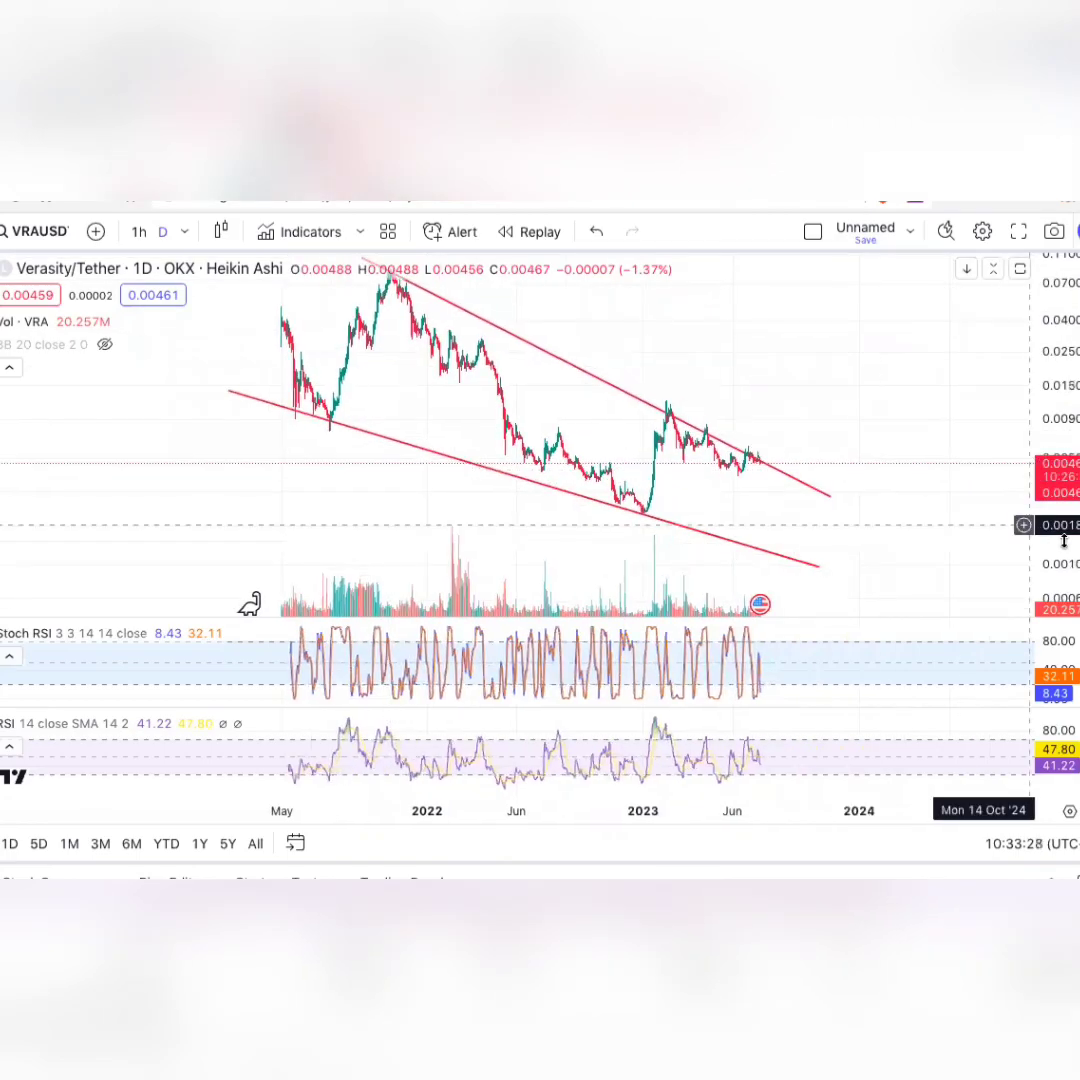
{"action": "left_click_drag", "start_coordinate": [755, 810], "coordinate": [730, 810]}
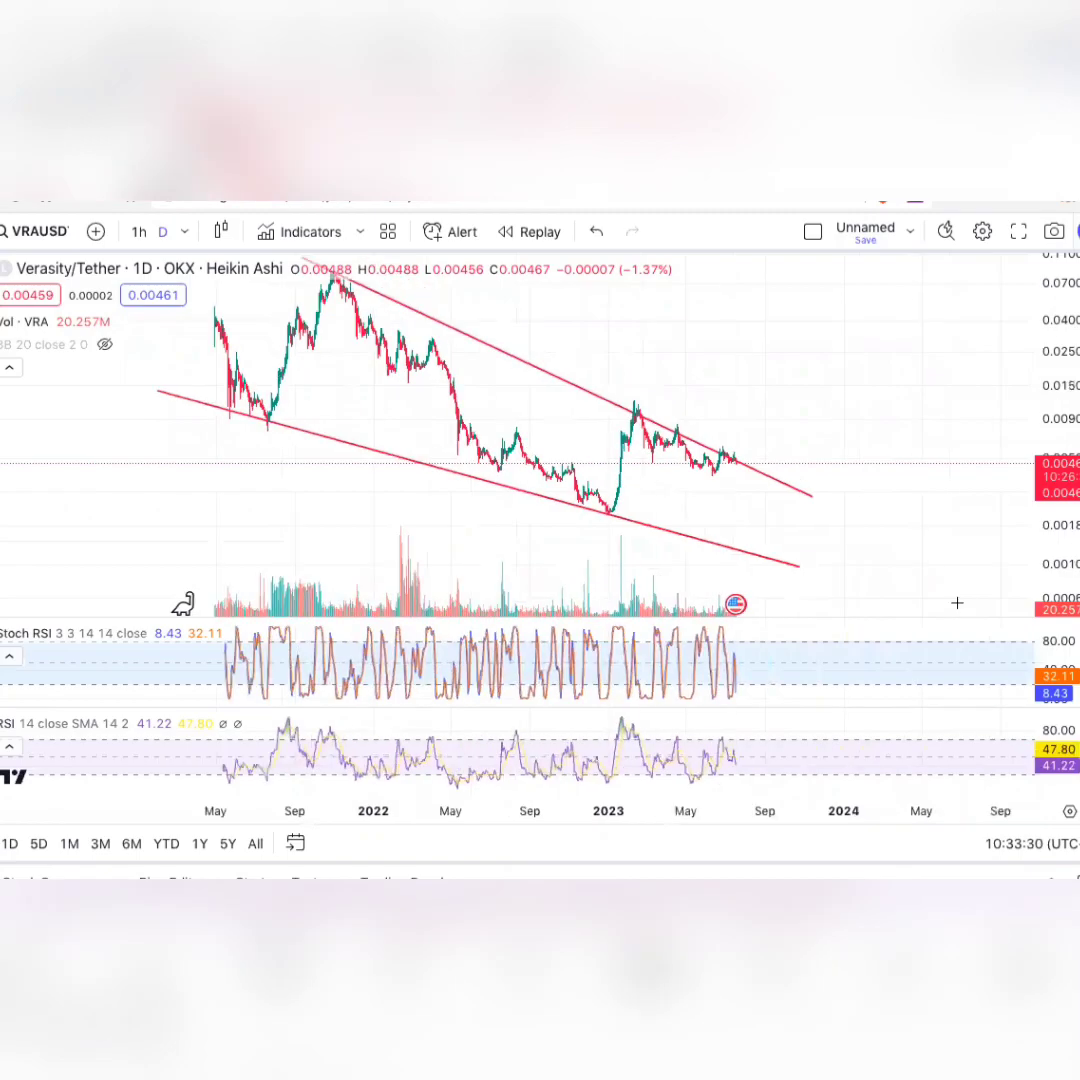
{"action": "left_click_drag", "start_coordinate": [1058, 495], "coordinate": [1058, 422]}
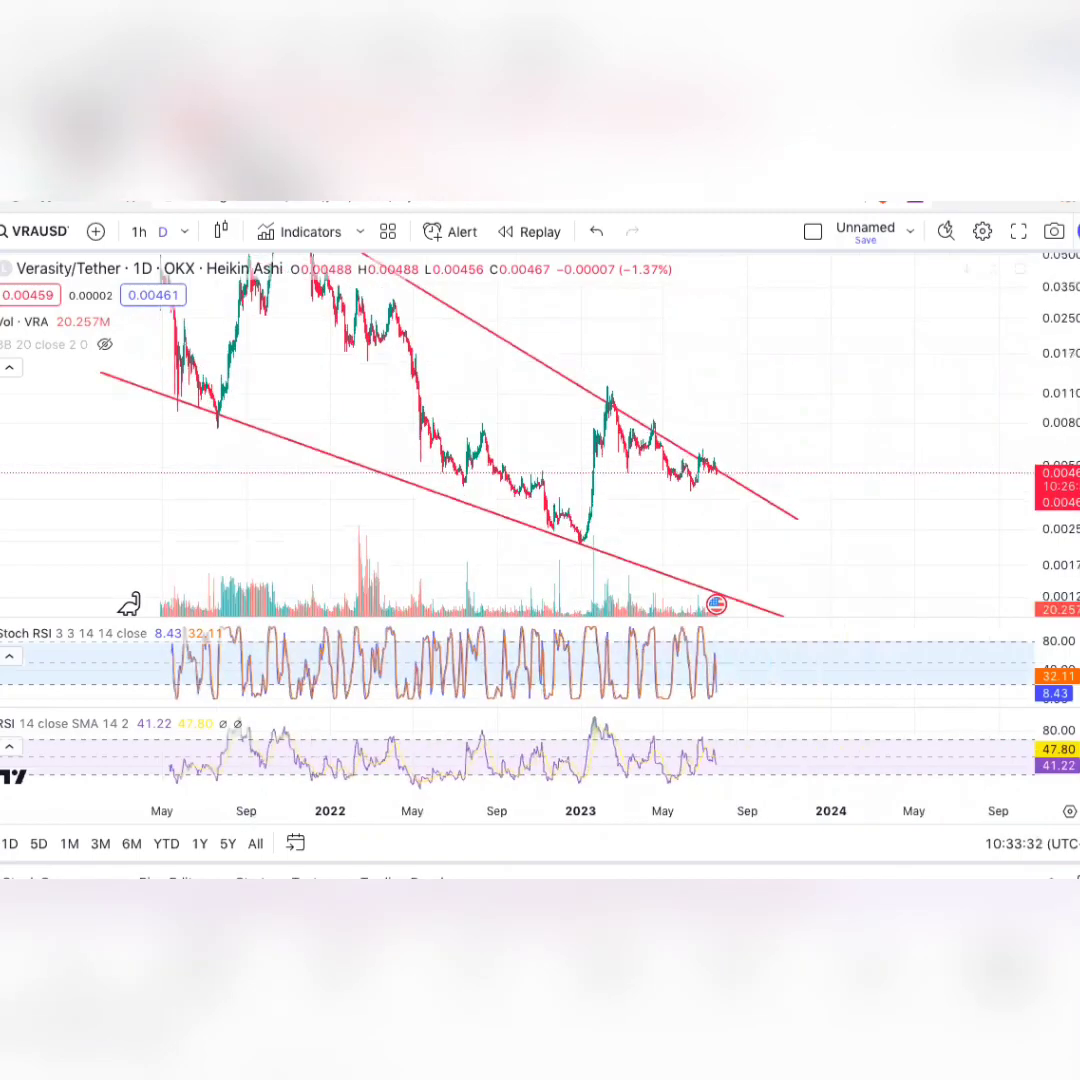
{"action": "double_click", "coordinate": [1069, 432]}
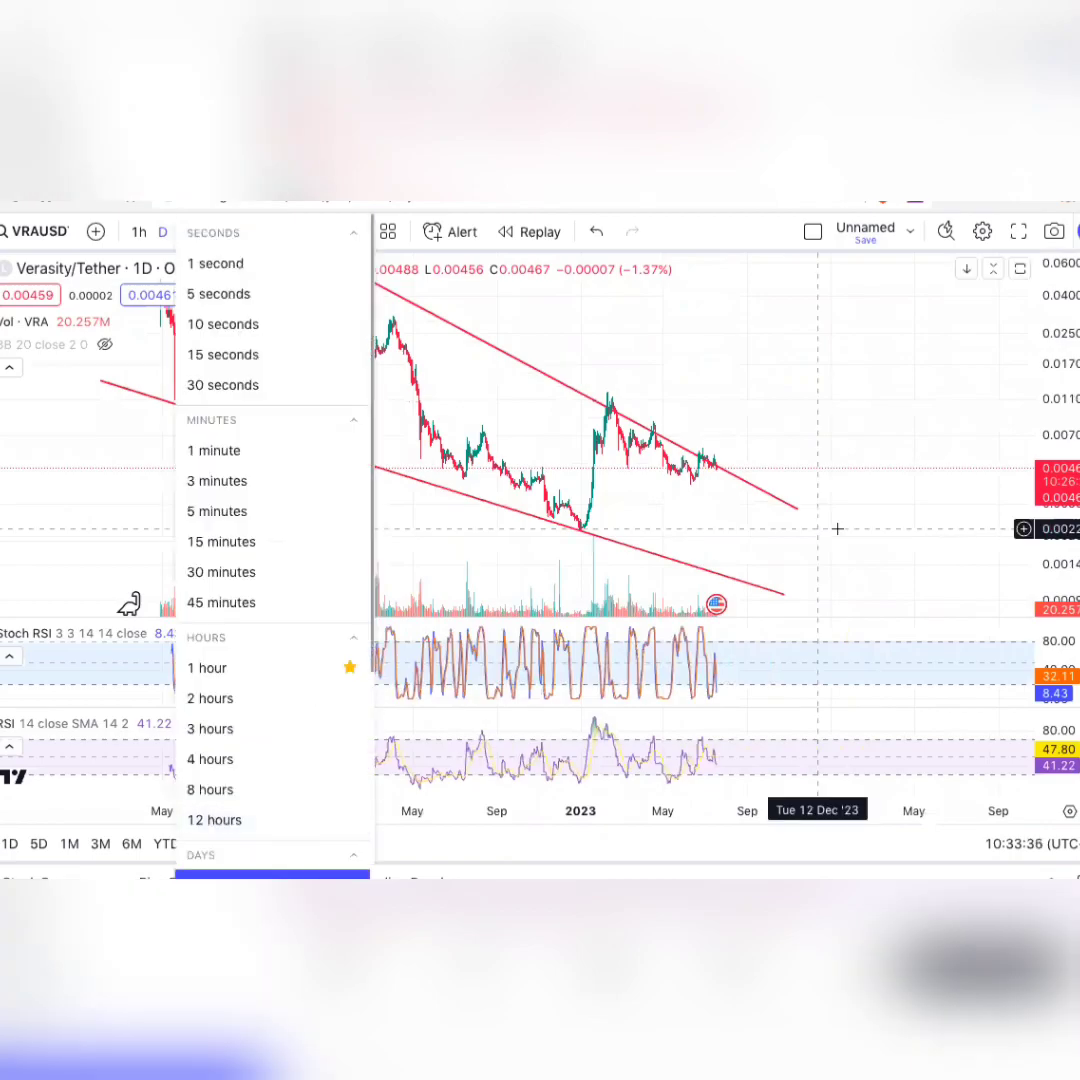
{"action": "type", "text": "1w"}
{"action": "key", "text": "Return"}
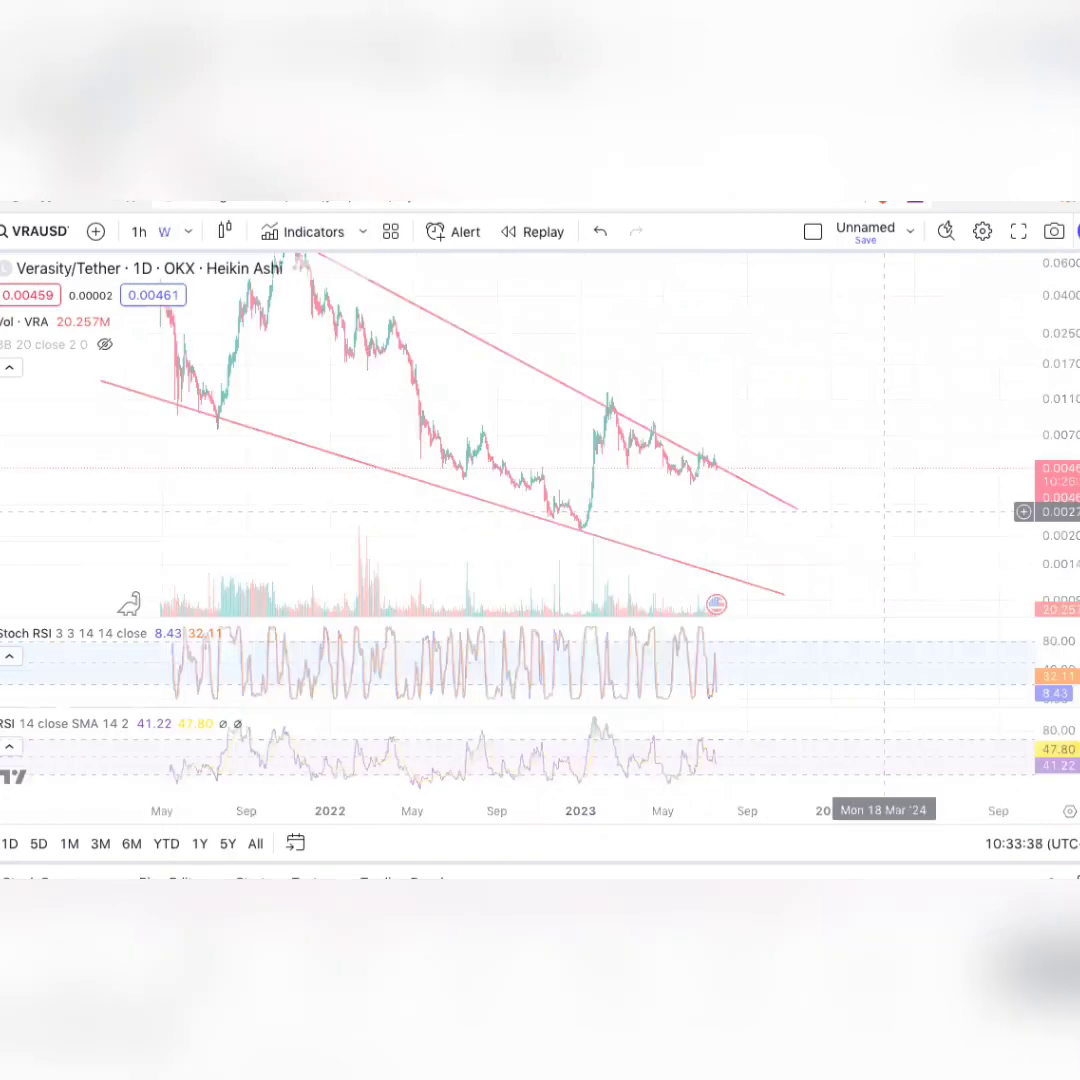
- Change the chart type from Heikin Ashi candles to a plain line
{"action": "left_click_drag", "start_coordinate": [828, 812], "coordinate": [454, 831]}
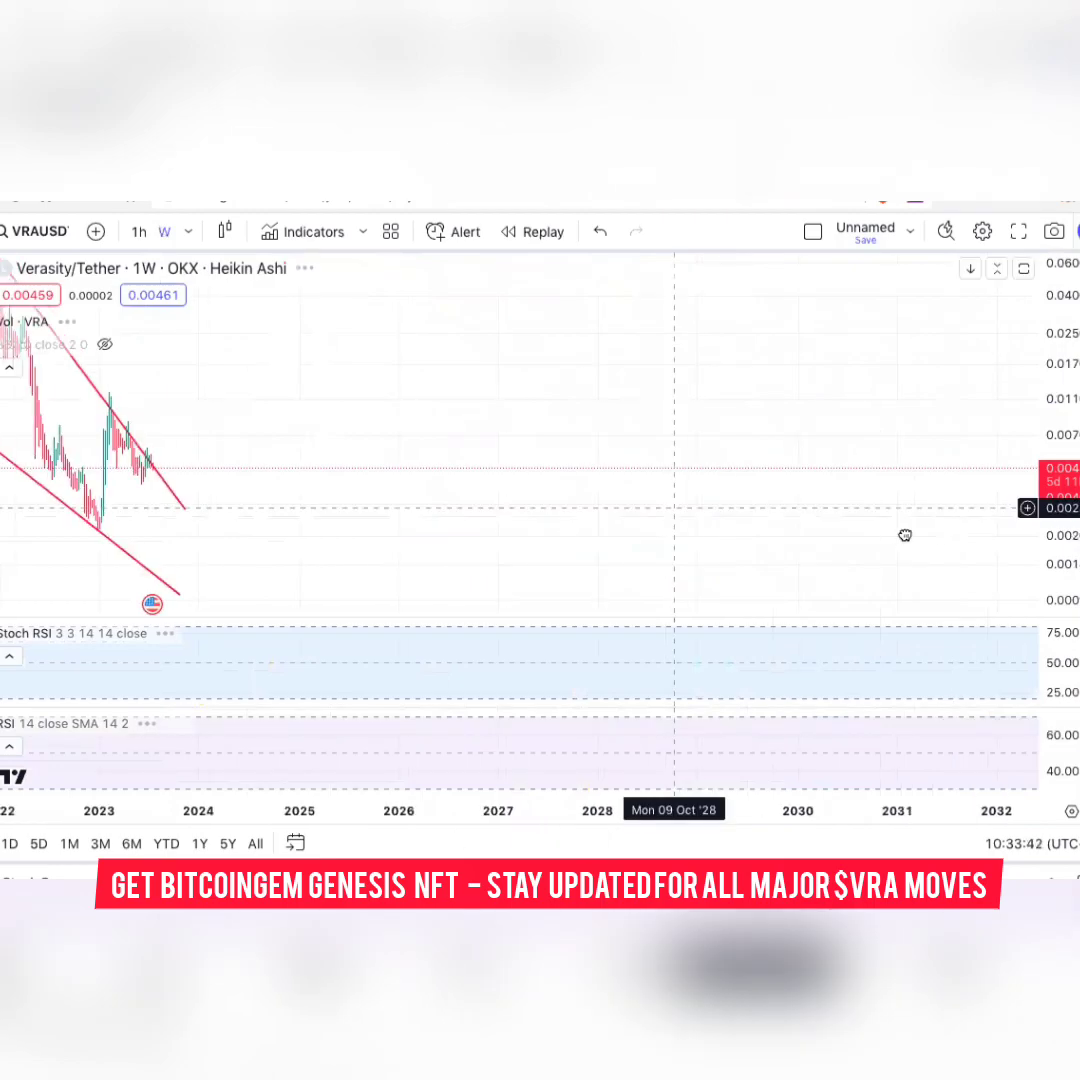
{"action": "left_click_drag", "start_coordinate": [862, 317], "coordinate": [1077, 343]}
{"action": "left_click_drag", "start_coordinate": [1060, 478], "coordinate": [1060, 566]}
{"action": "left_click_drag", "start_coordinate": [736, 566], "coordinate": [836, 566]}
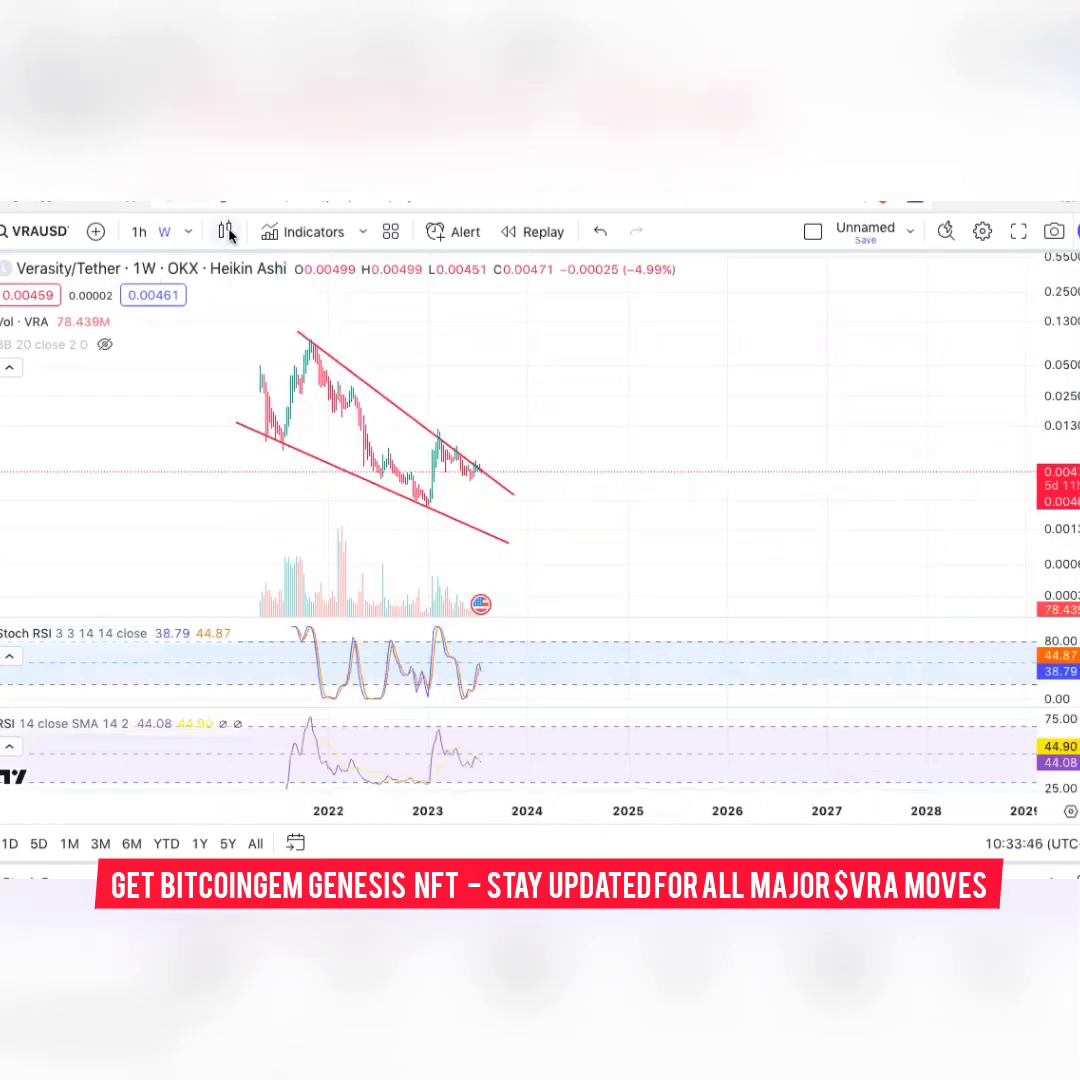
{"action": "left_click", "coordinate": [228, 234]}
{"action": "left_click", "coordinate": [255, 408]}
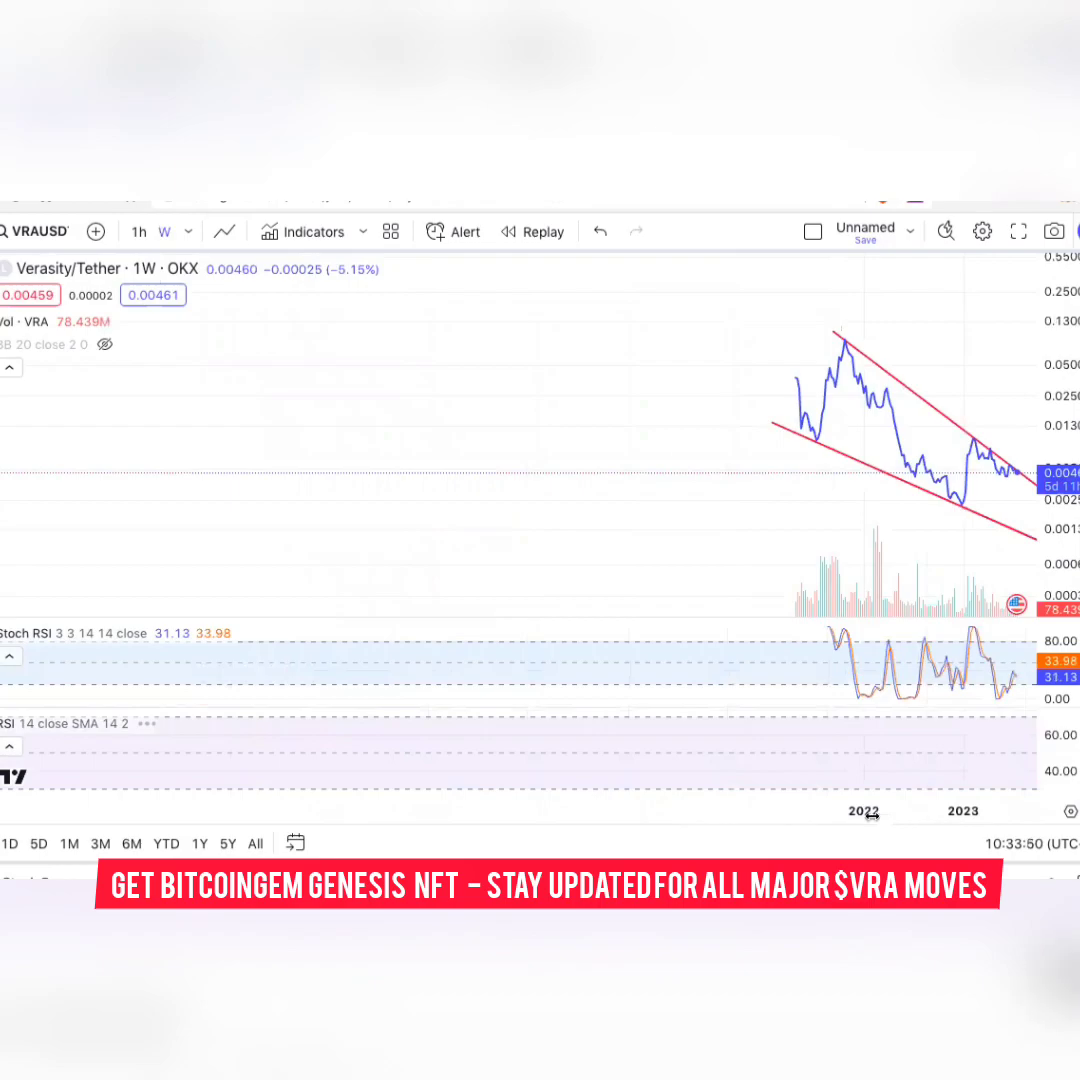
- Circle the late-2021 and 2023 price peaks that touch the upper red trendline in orange brush, undoing the extra mark at the latest price
{"action": "left_click_drag", "start_coordinate": [787, 820], "coordinate": [460, 820]}
{"action": "left_click_drag", "start_coordinate": [834, 571], "coordinate": [508, 566]}
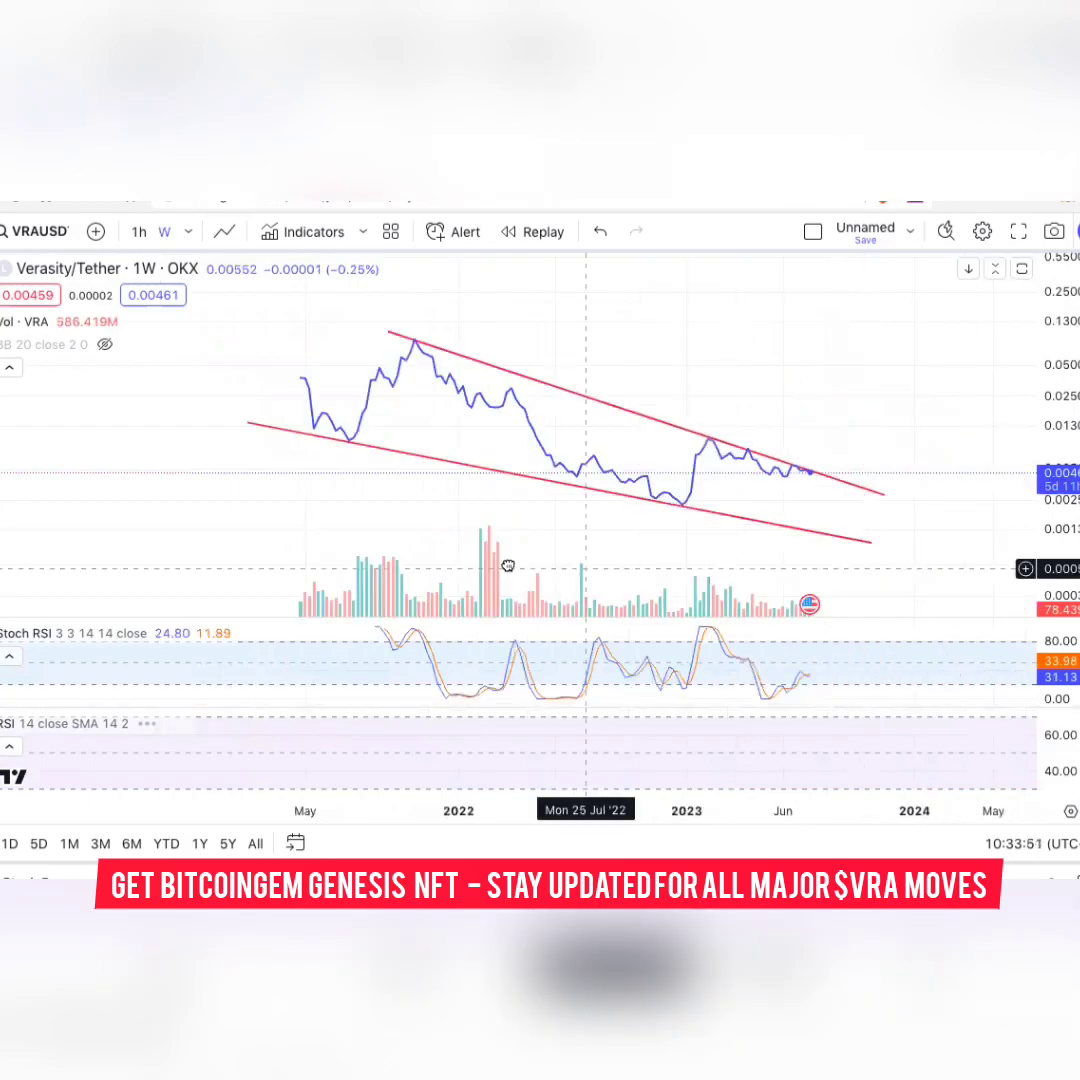
{"action": "left_click_drag", "start_coordinate": [725, 559], "coordinate": [645, 559]}
{"action": "double_click", "coordinate": [1076, 452]}
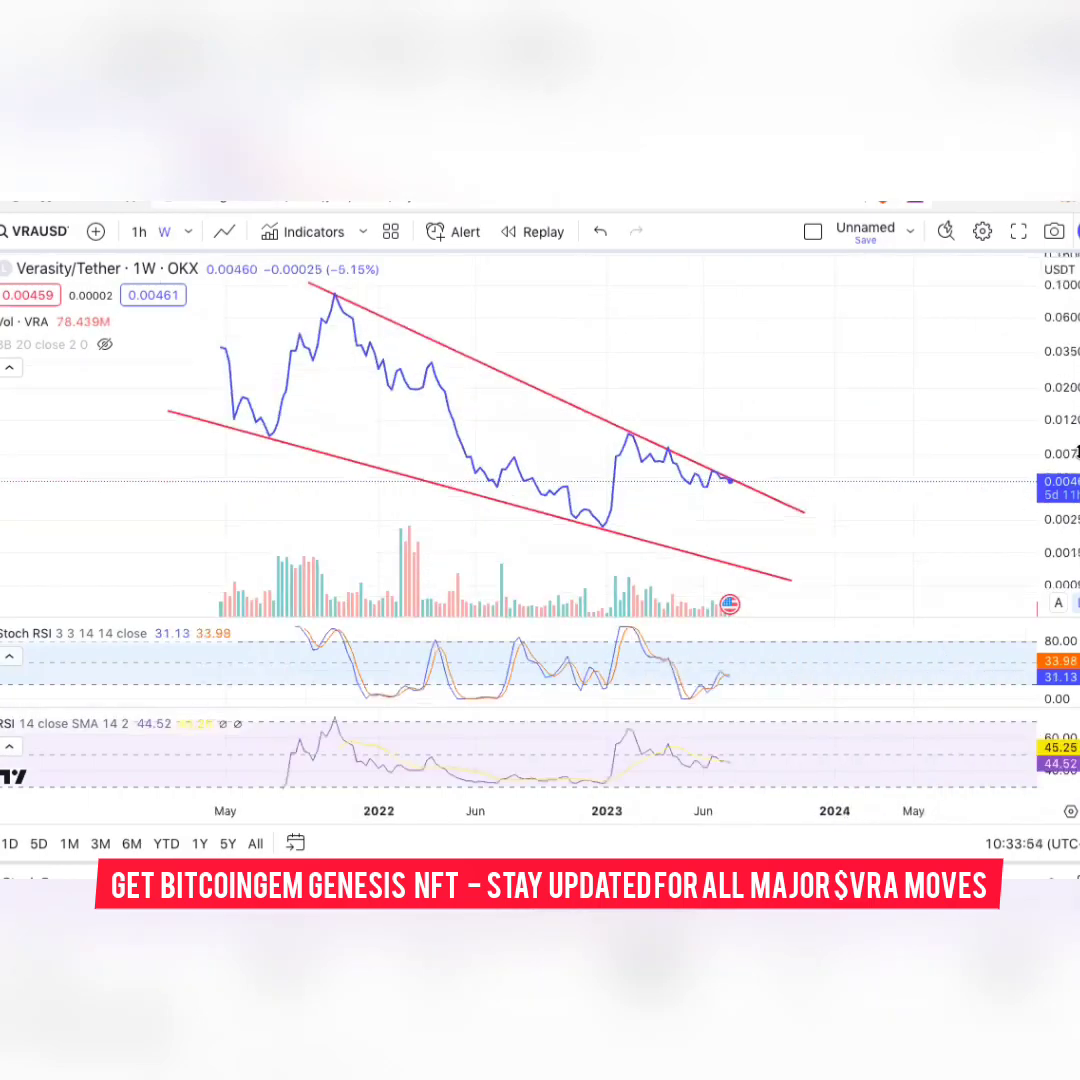
{"action": "left_click_drag", "start_coordinate": [1076, 452], "coordinate": [1076, 457]}
{"action": "left_click_drag", "start_coordinate": [890, 380], "coordinate": [893, 408]}
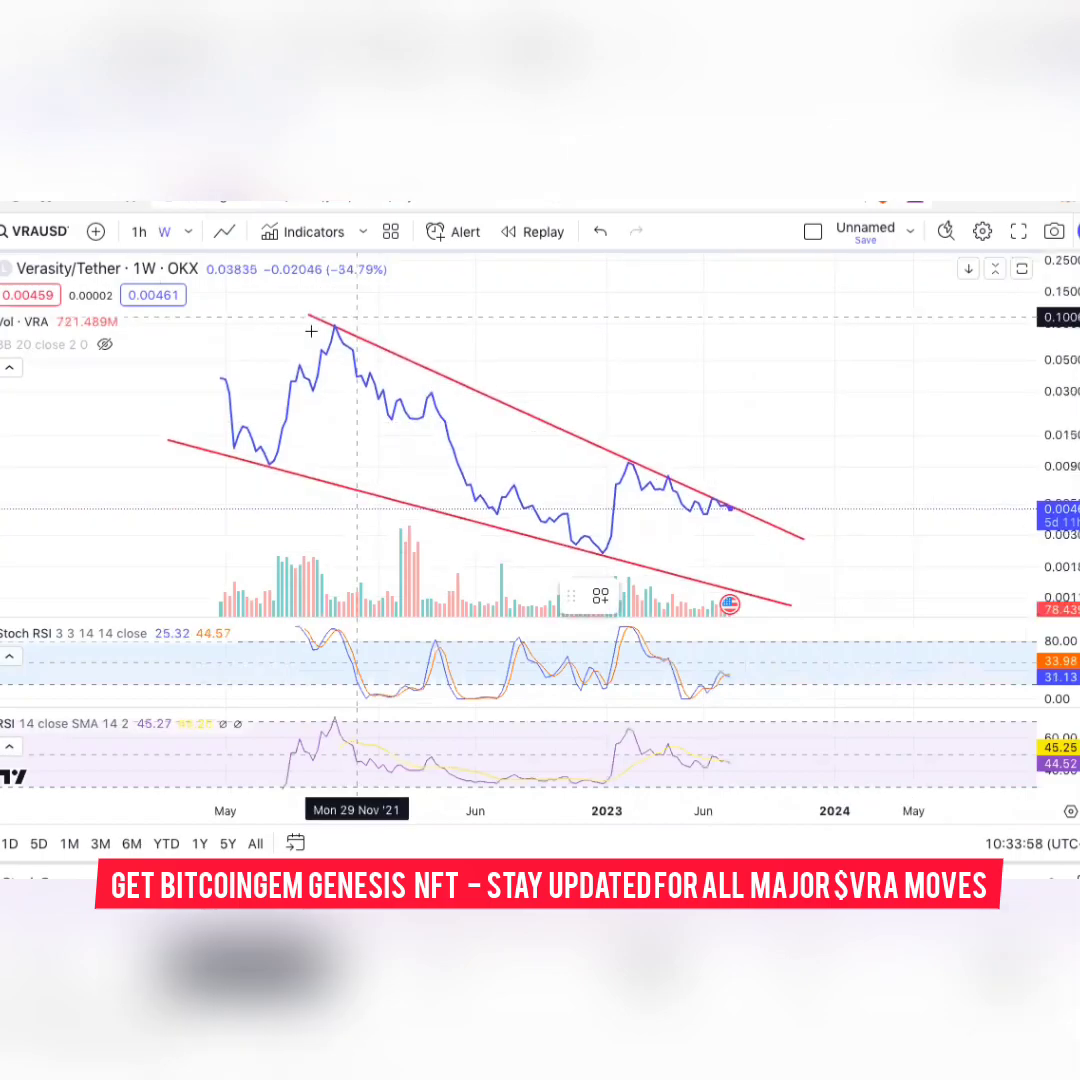
{"action": "left_click_drag", "start_coordinate": [355, 340], "coordinate": [340, 313]}
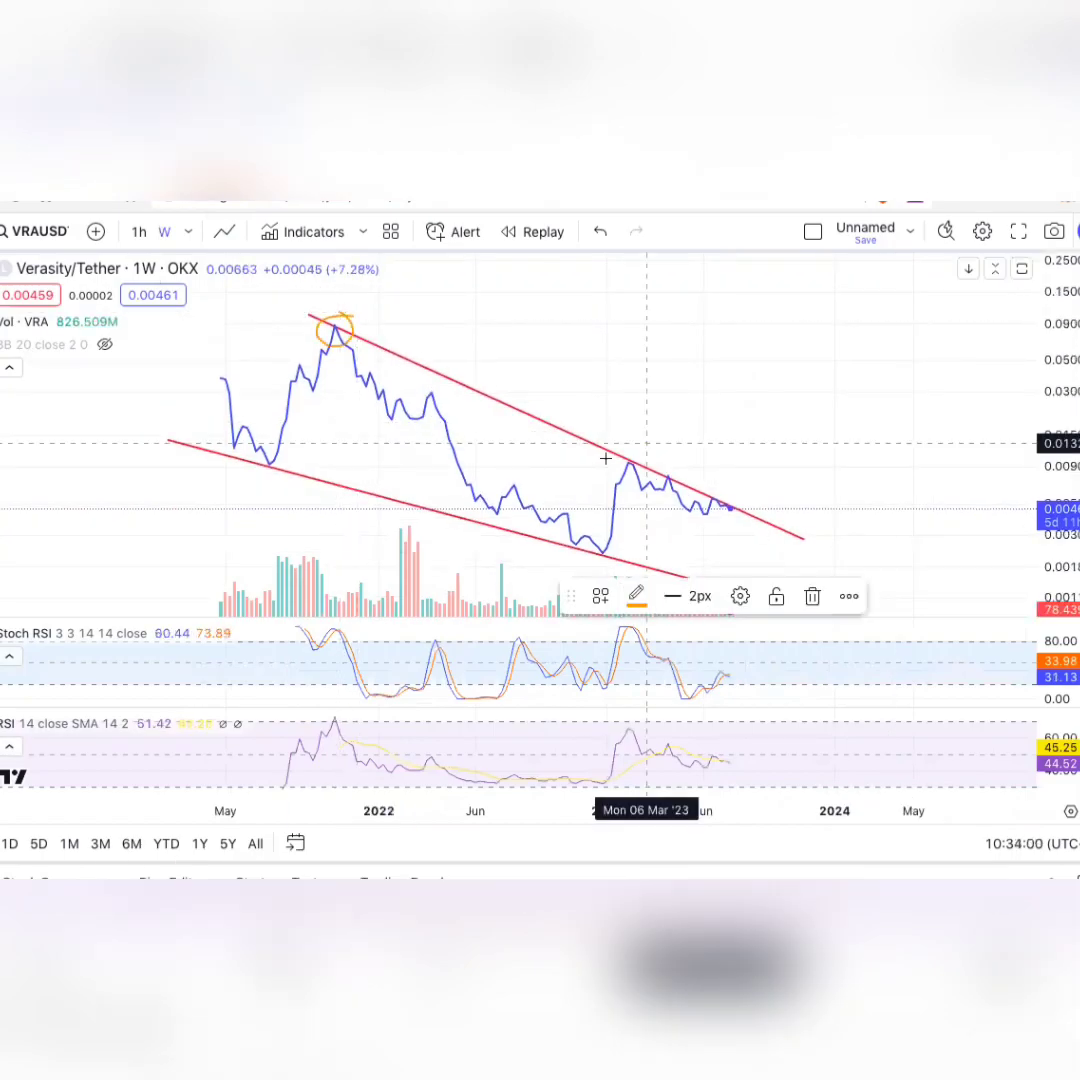
{"action": "mouse_move", "coordinate": [649, 441]}
{"action": "left_mouse_down"}
{"action": "mouse_move", "coordinate": [641, 437]}
{"action": "mouse_move", "coordinate": [699, 458]}
{"action": "mouse_move", "coordinate": [690, 456]}
{"action": "mouse_move", "coordinate": [730, 497]}
{"action": "mouse_move", "coordinate": [716, 505]}
{"action": "mouse_move", "coordinate": [736, 493]}
{"action": "left_mouse_up"}
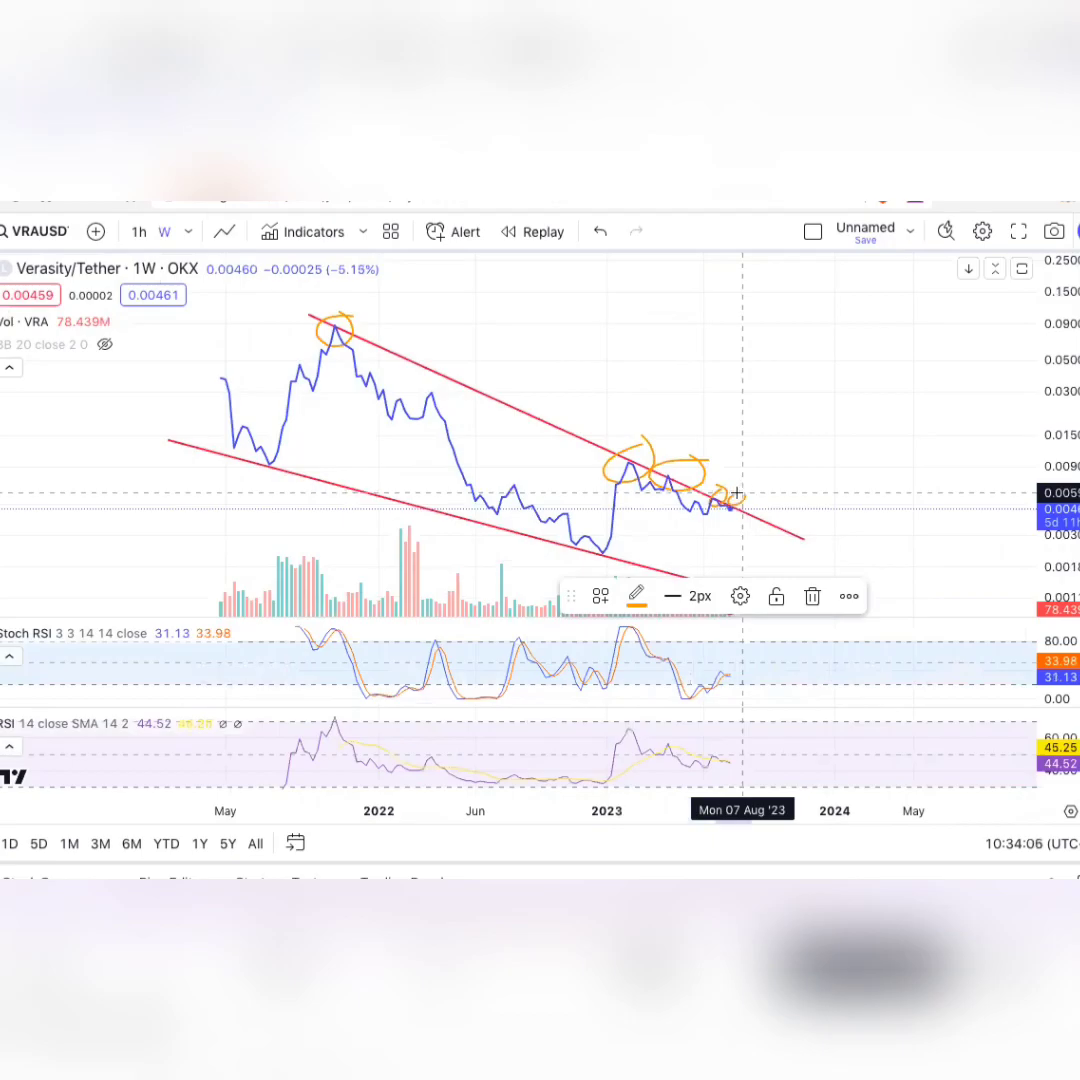
{"action": "type", "text": "Z"}
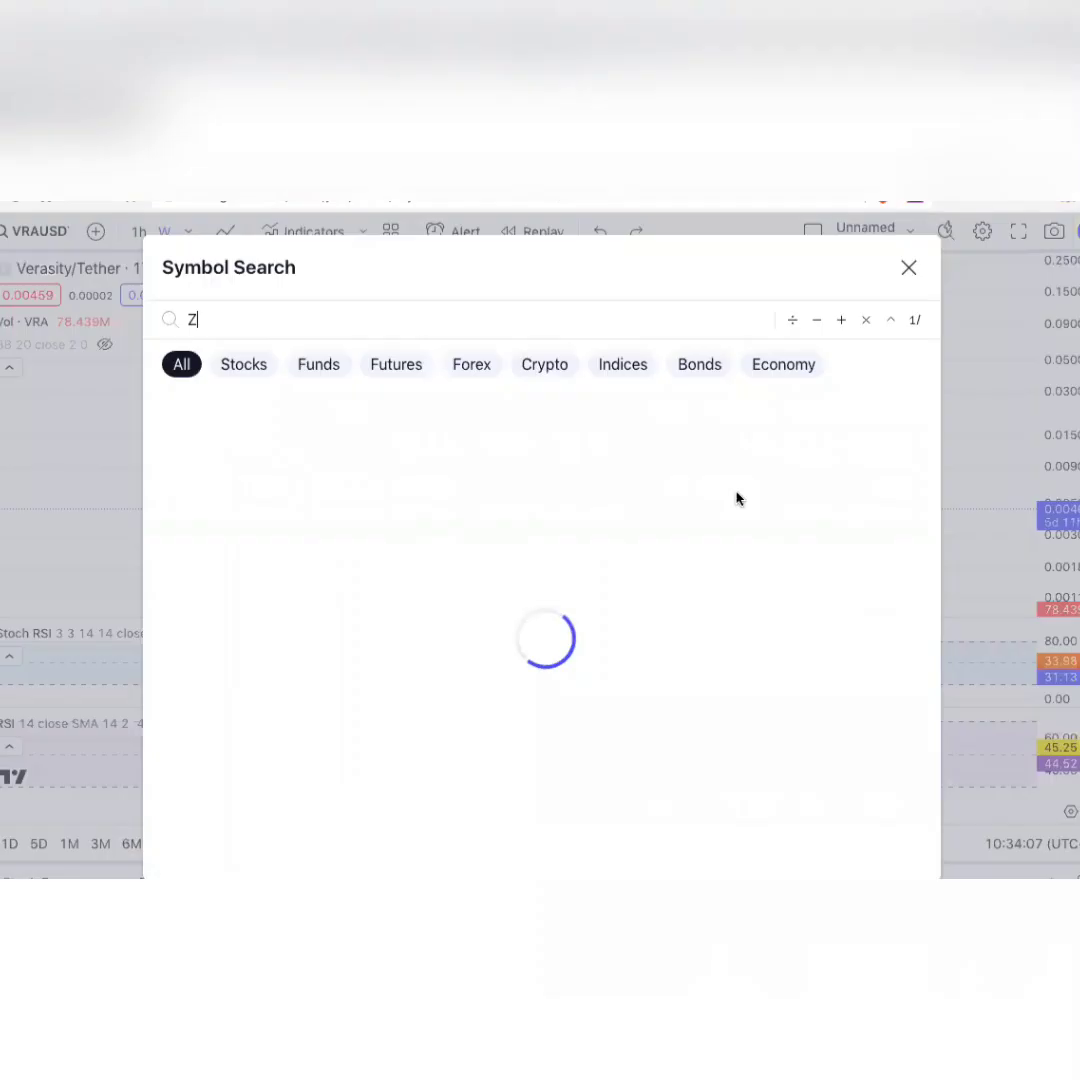
{"action": "left_click", "coordinate": [909, 268]}
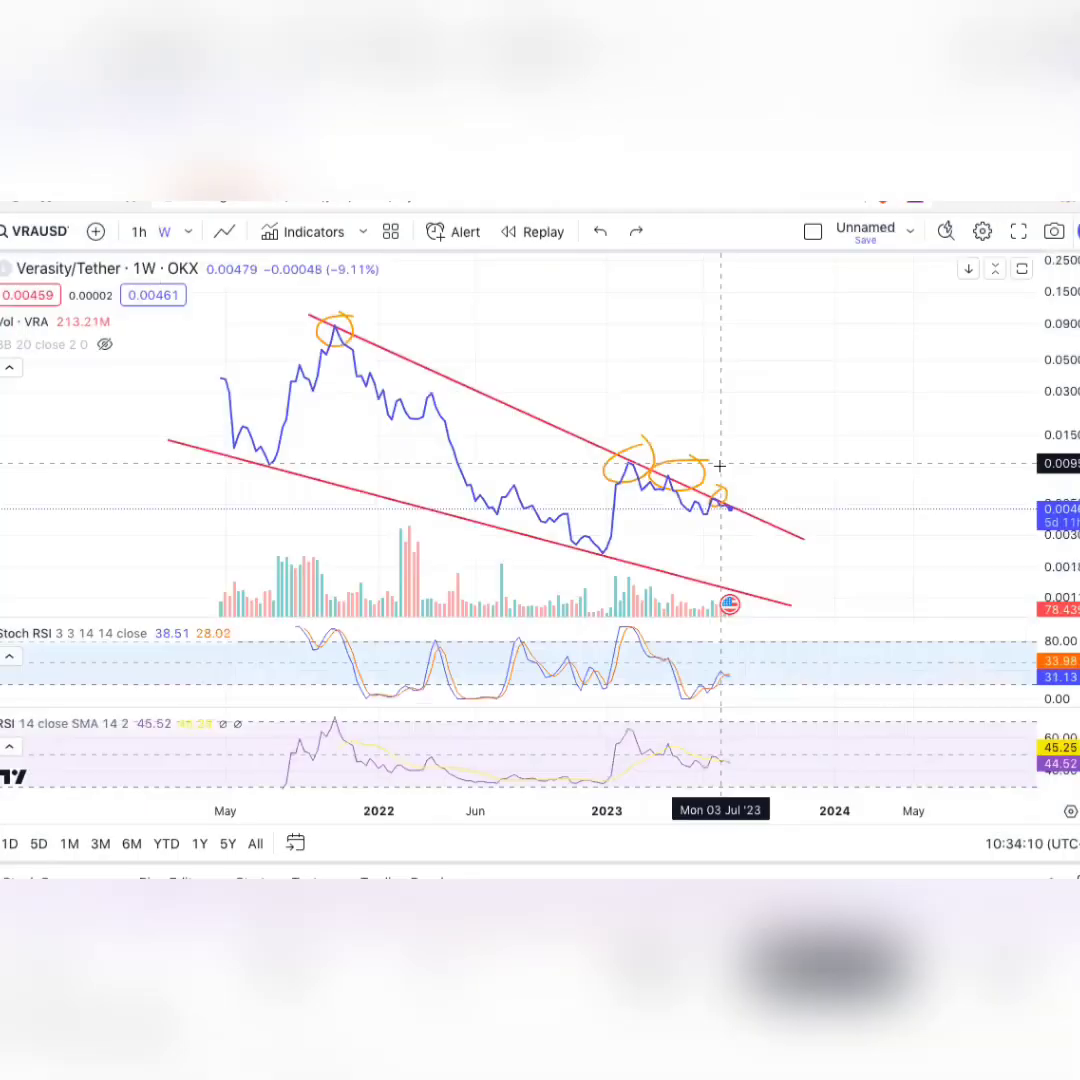
- Circle the mid-2021 and late-2022 price lows that touch the lower red trendline with the orange brush
{"action": "left_click_drag", "start_coordinate": [290, 455], "coordinate": [282, 458]}
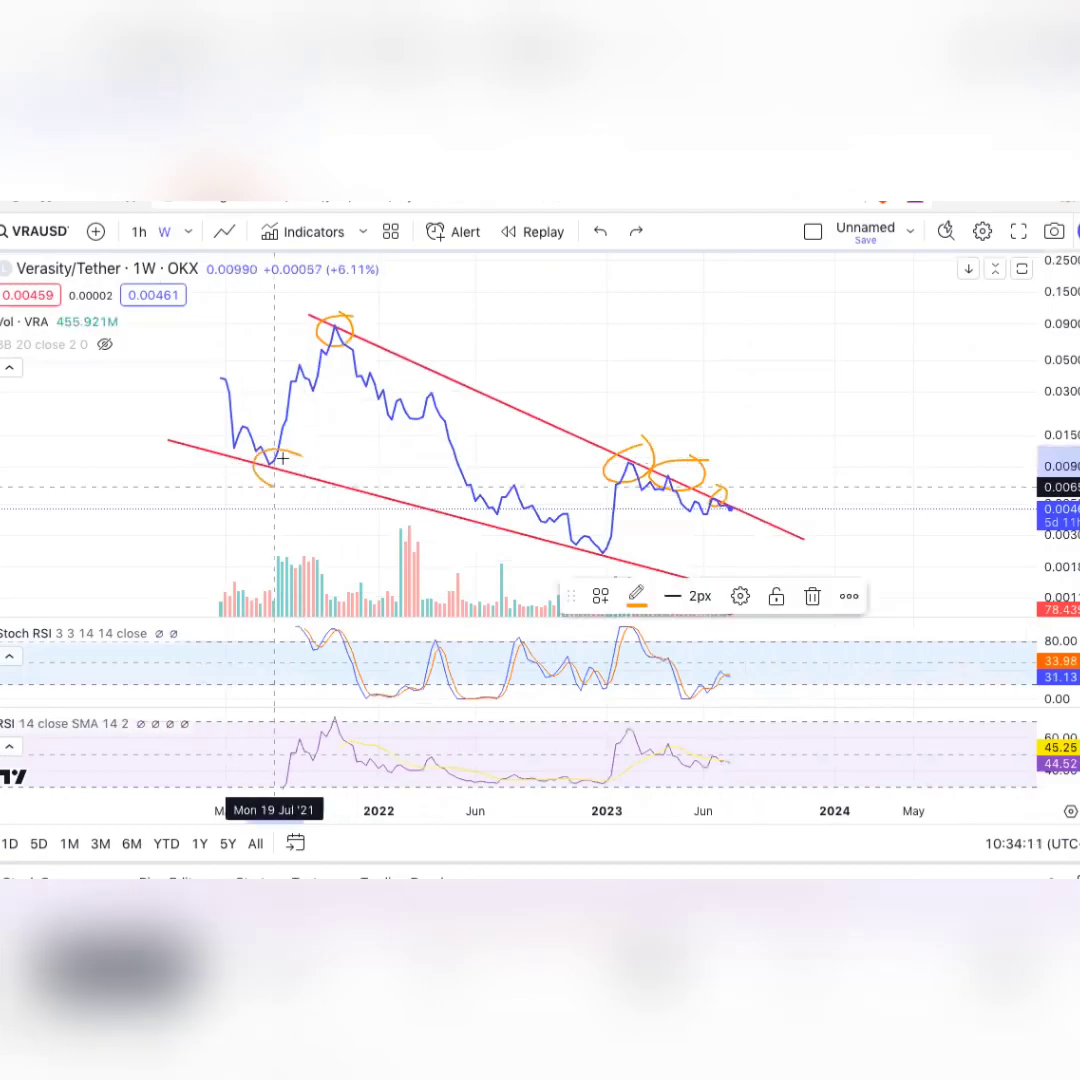
{"action": "mouse_move", "coordinate": [599, 545]}
{"action": "left_mouse_down"}
{"action": "mouse_move", "coordinate": [566, 563]}
{"action": "mouse_move", "coordinate": [590, 538]}
{"action": "left_mouse_up"}
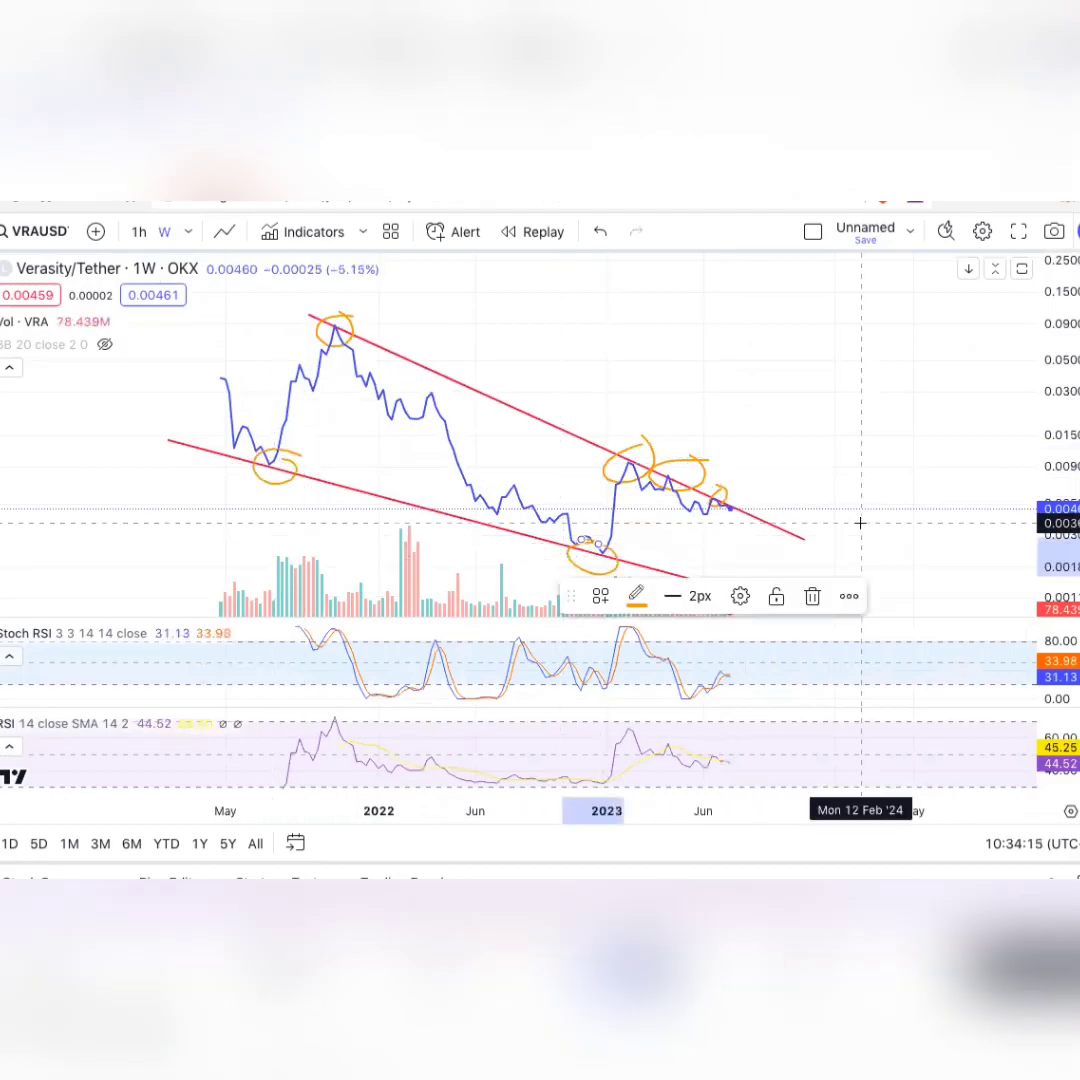
{"action": "left_click", "coordinate": [815, 595]}
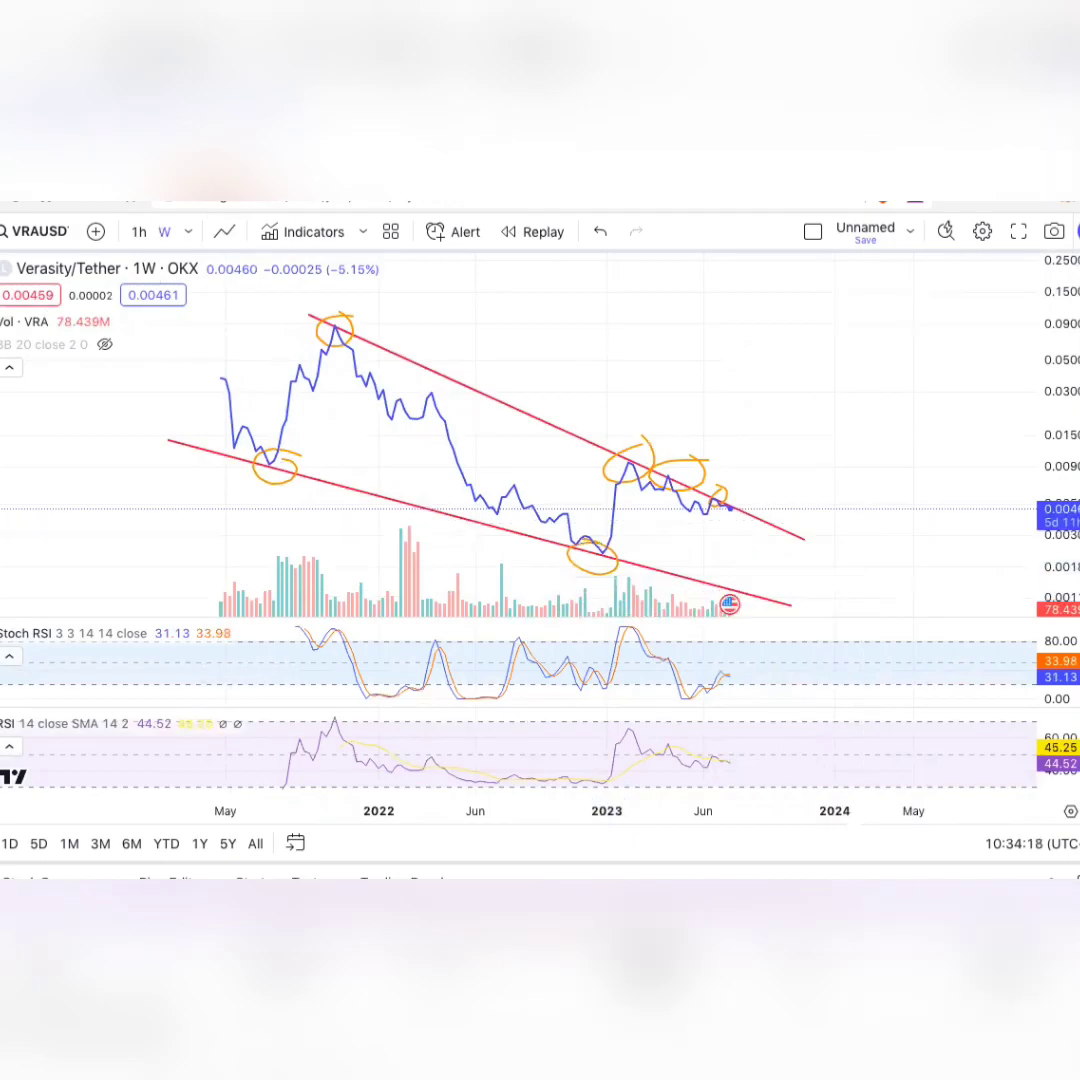
- Delete all the orange circles from both trendlines, keeping the two red lines
{"action": "left_click_drag", "start_coordinate": [892, 433], "coordinate": [890, 389]}
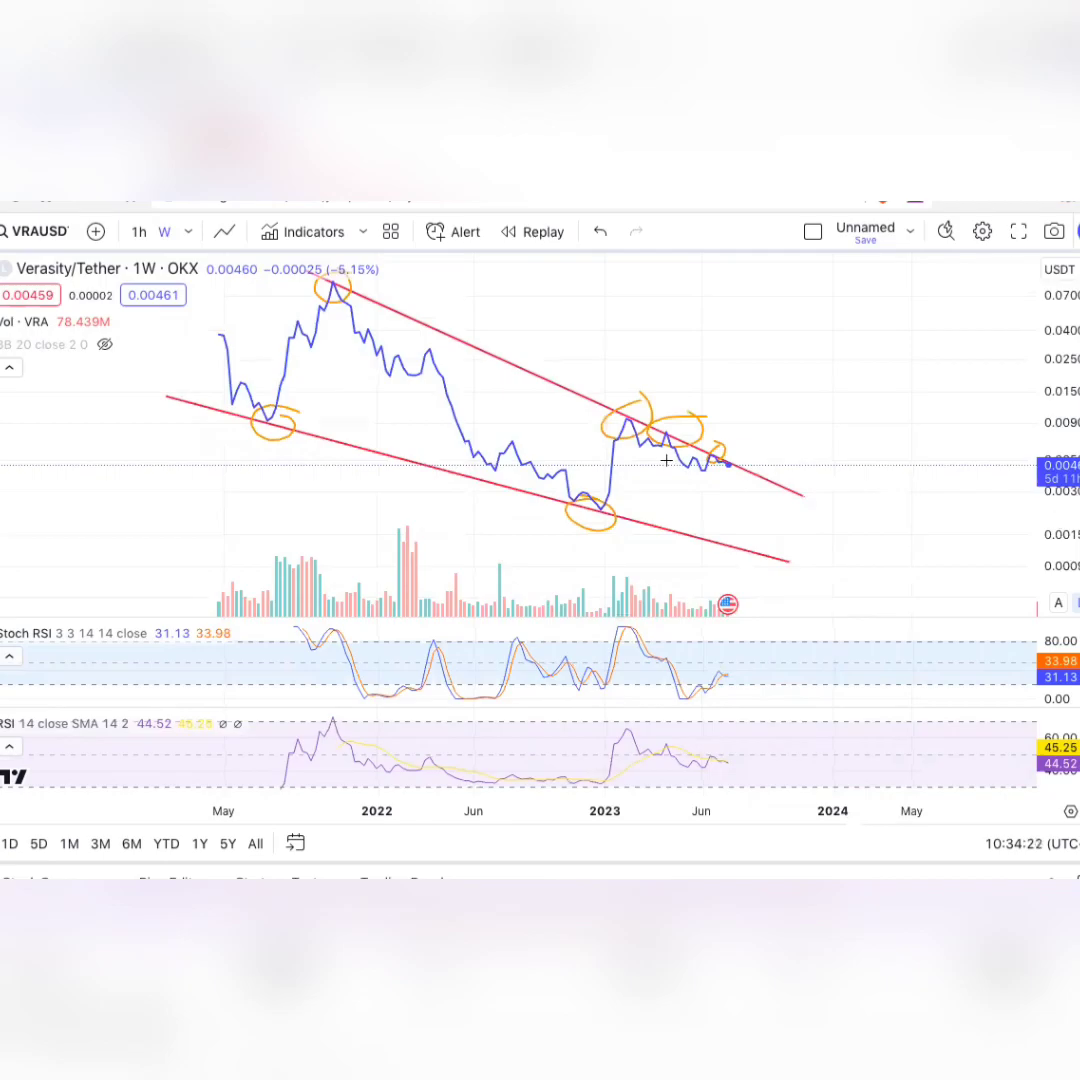
{"action": "left_click", "coordinate": [590, 525]}
{"action": "key", "text": "Delete"}
{"action": "left_click", "coordinate": [189, 398]}
{"action": "left_click", "coordinate": [270, 443]}
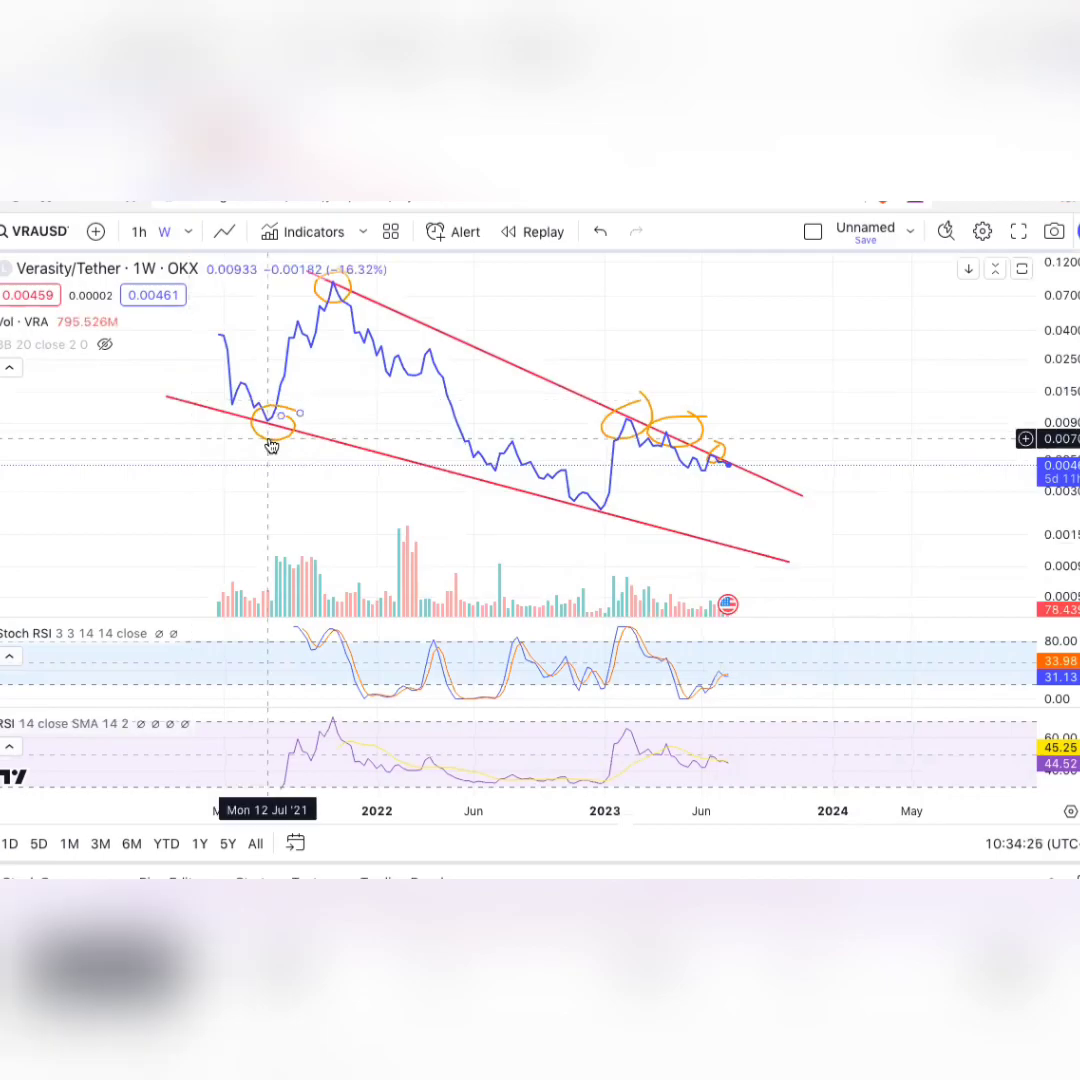
{"action": "key", "text": "Delete"}
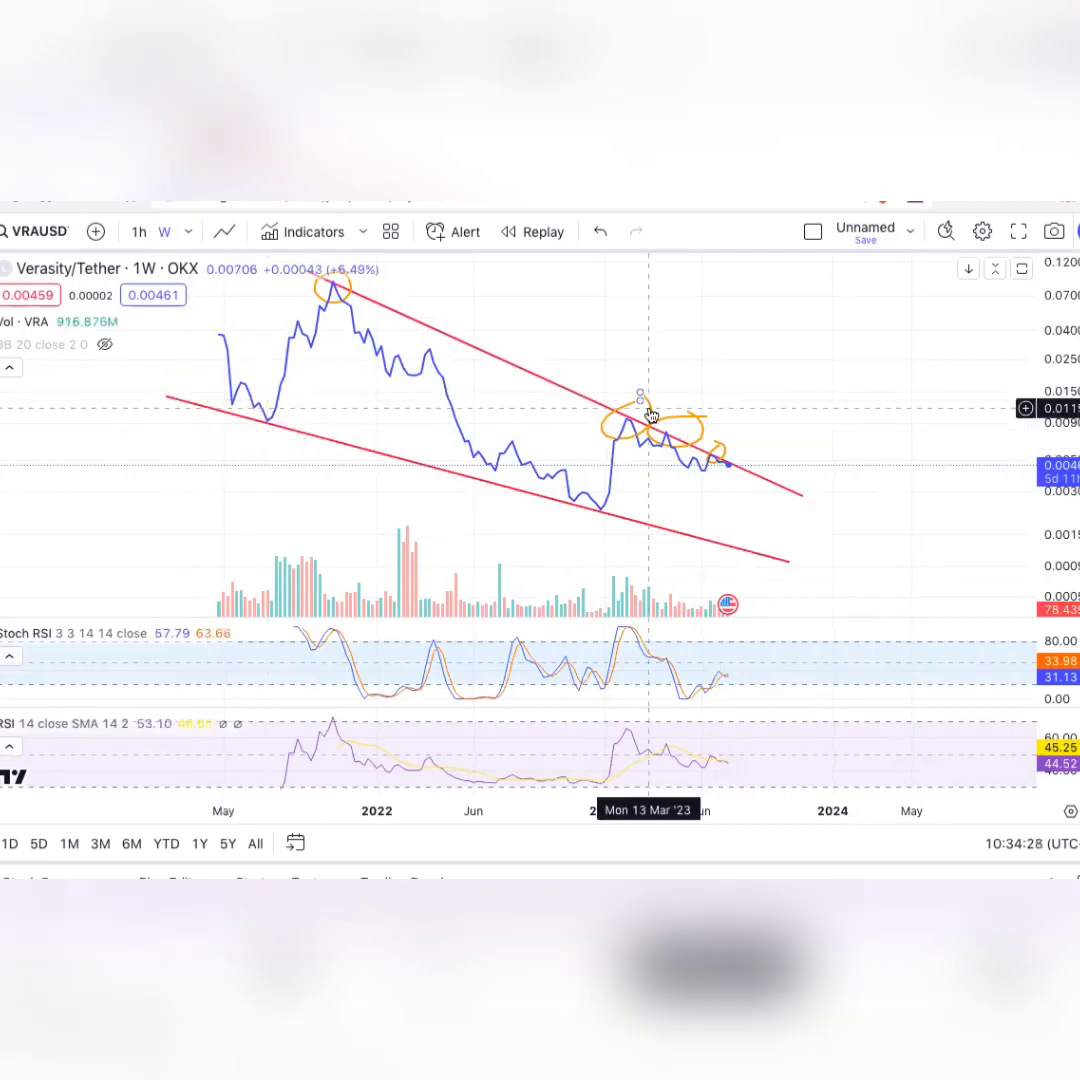
{"action": "mouse_move", "coordinate": [650, 415]}
{"action": "left_mouse_down"}
{"action": "mouse_move", "coordinate": [680, 418]}
{"action": "mouse_move", "coordinate": [718, 445]}
{"action": "left_mouse_up"}
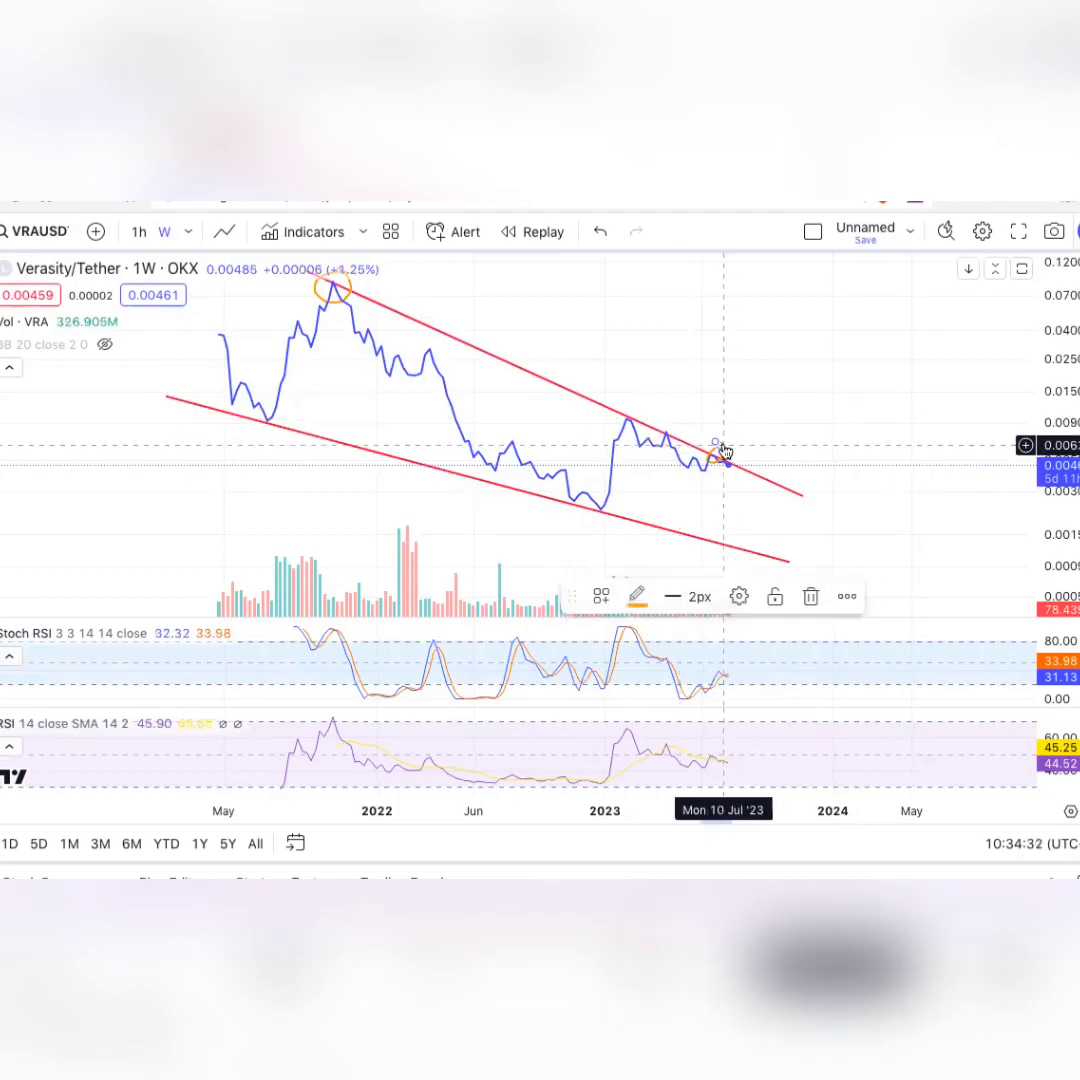
{"action": "key", "text": "Delete"}
{"action": "left_click", "coordinate": [330, 300]}
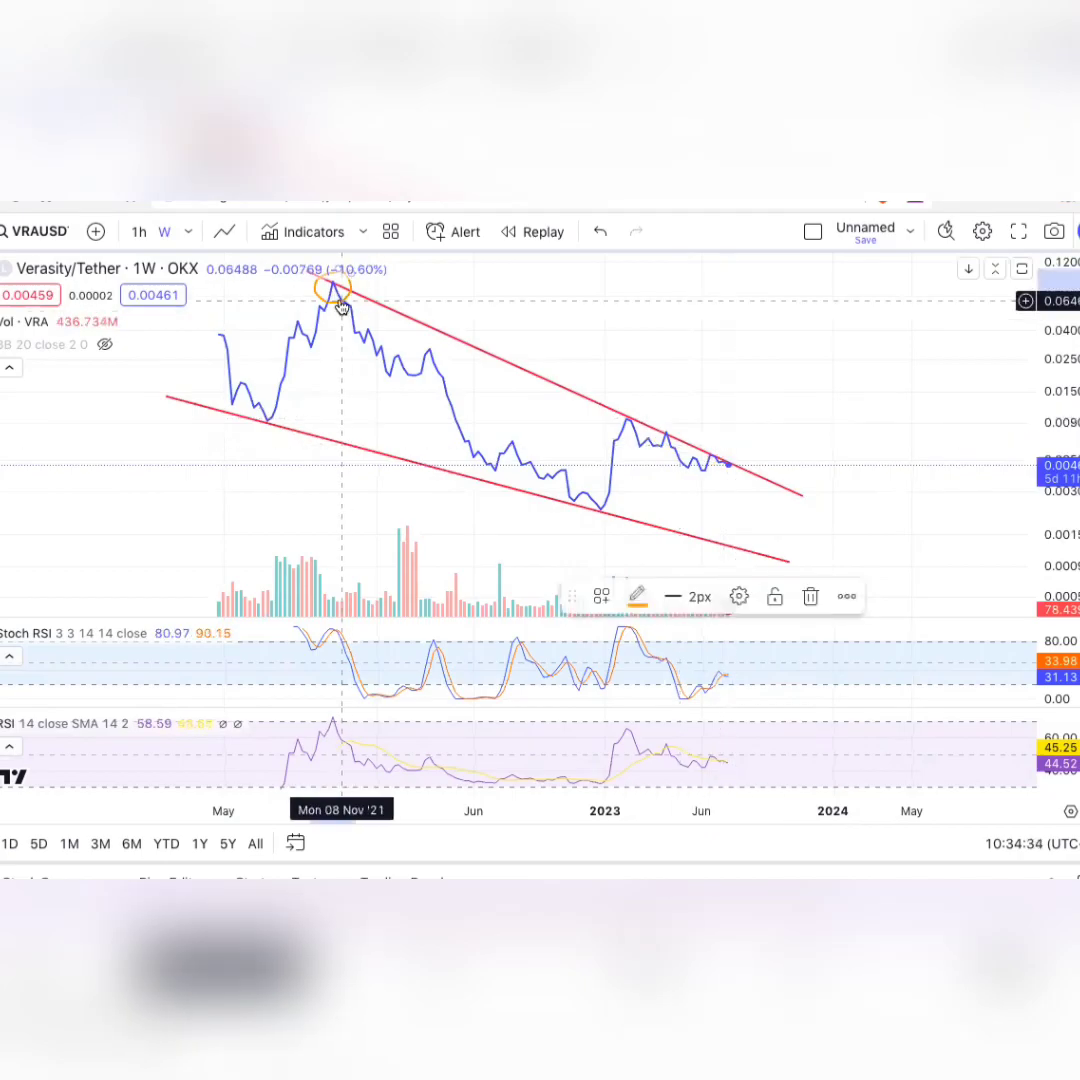
{"action": "key", "text": "Delete"}
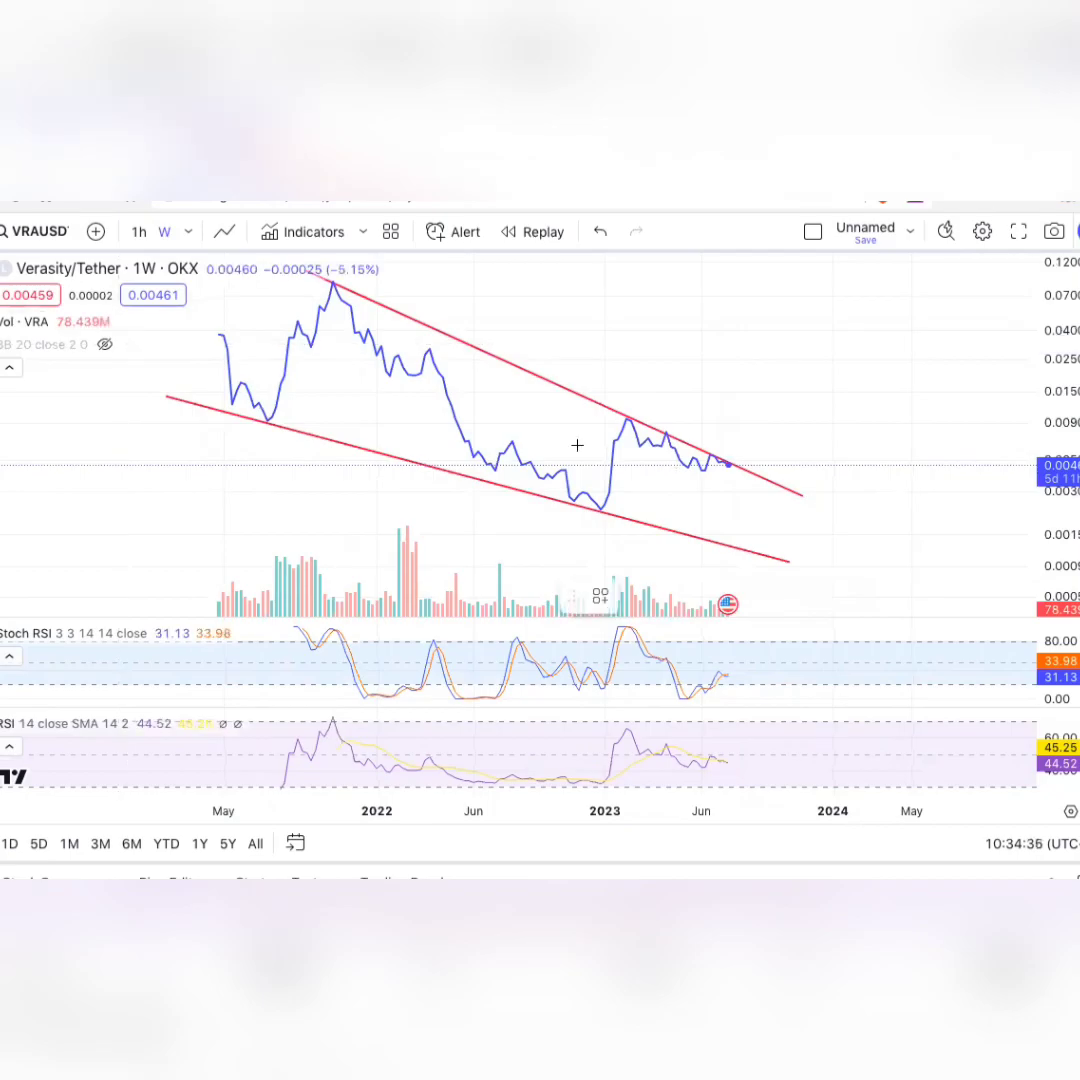
- Mark the price decline from mid-2022 to early 2023 with orange brush strokes and trace the rebound up through the upper trendline
{"action": "mouse_move", "coordinate": [537, 437]}
{"action": "left_mouse_down"}
{"action": "mouse_move", "coordinate": [501, 429]}
{"action": "mouse_move", "coordinate": [530, 506]}
{"action": "mouse_move", "coordinate": [604, 517]}
{"action": "mouse_move", "coordinate": [510, 430]}
{"action": "left_mouse_up"}
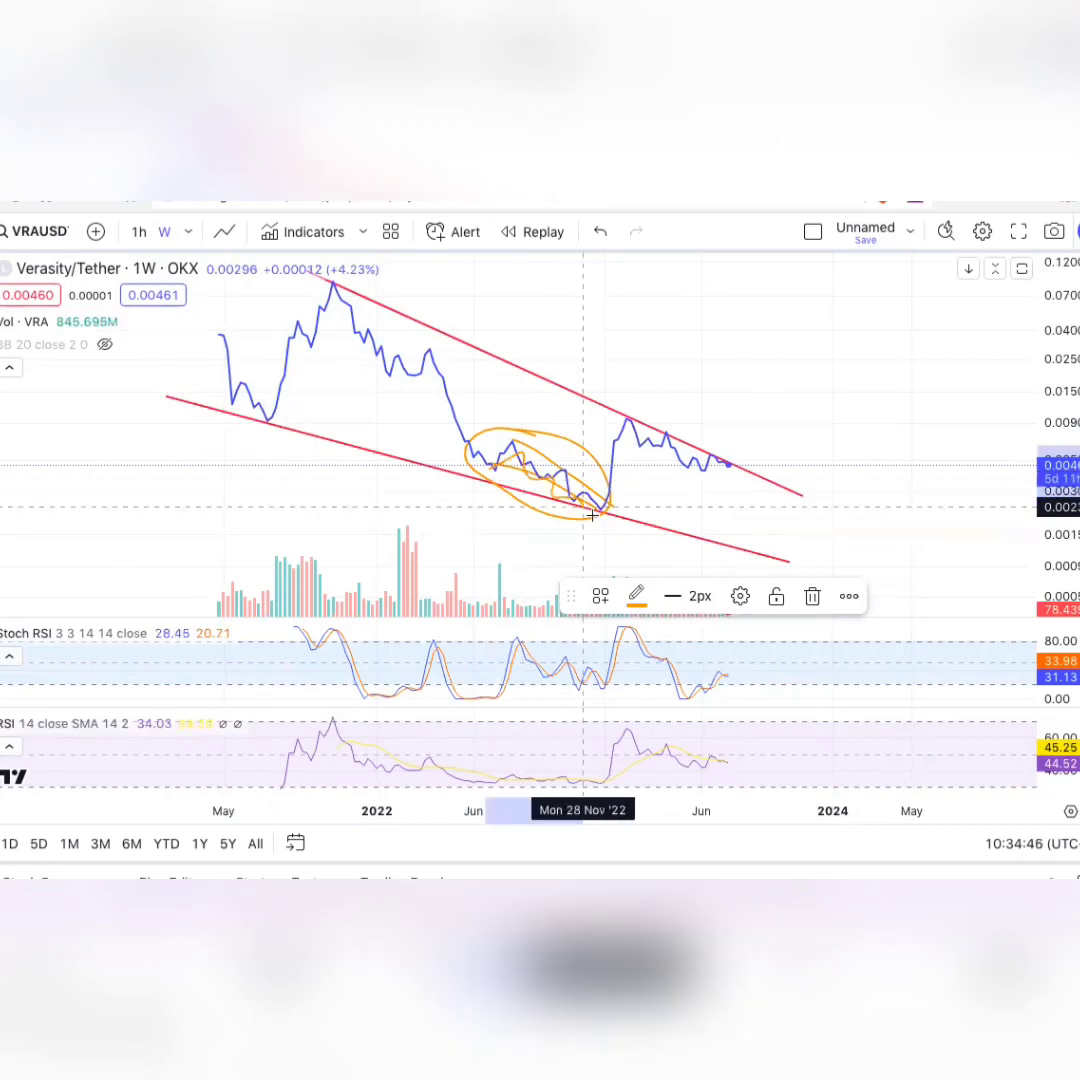
{"action": "left_click_drag", "start_coordinate": [606, 505], "coordinate": [615, 393]}
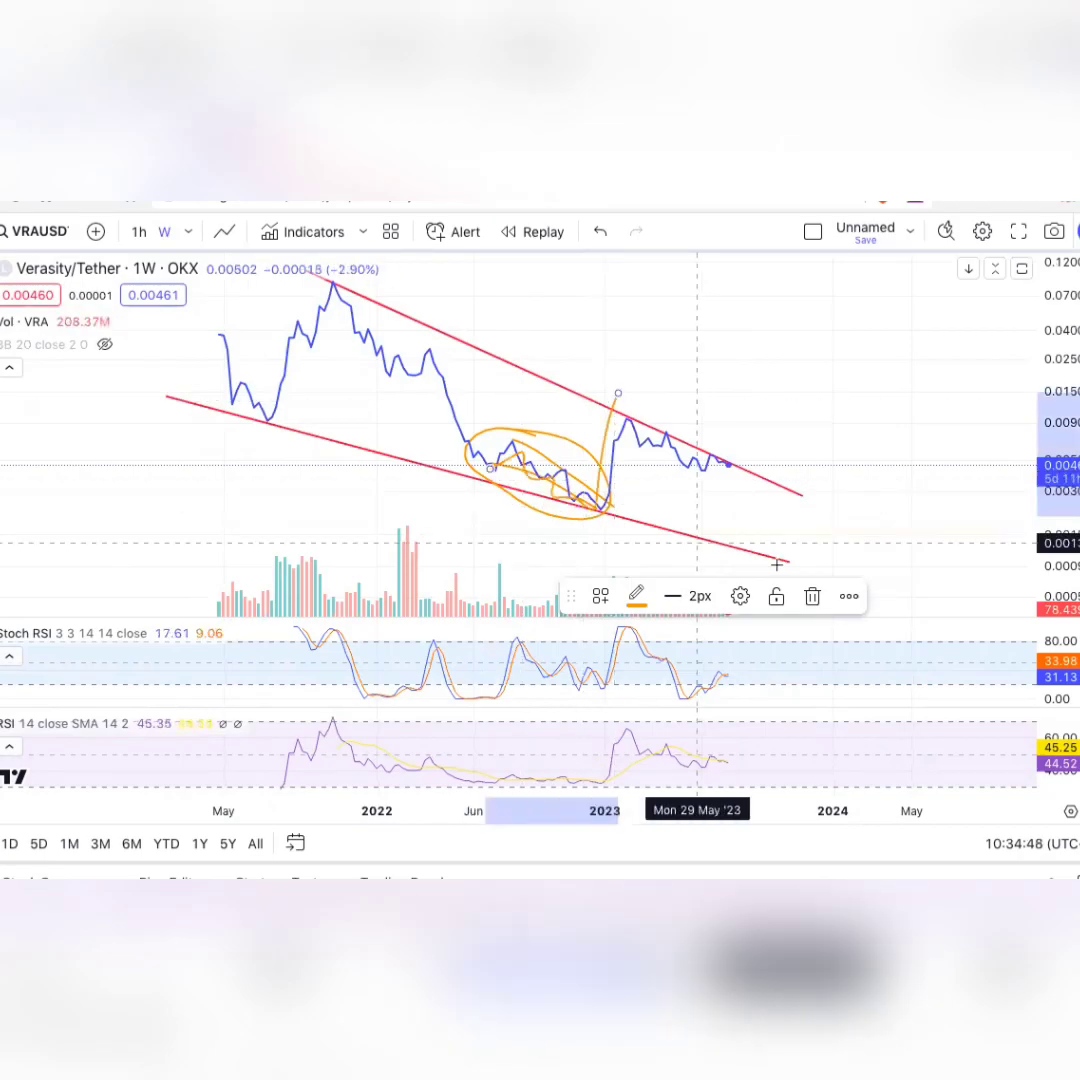
- Delete the orange brush strokes around the mid-2022 to early-2023 price section
{"action": "left_click", "coordinate": [810, 596]}
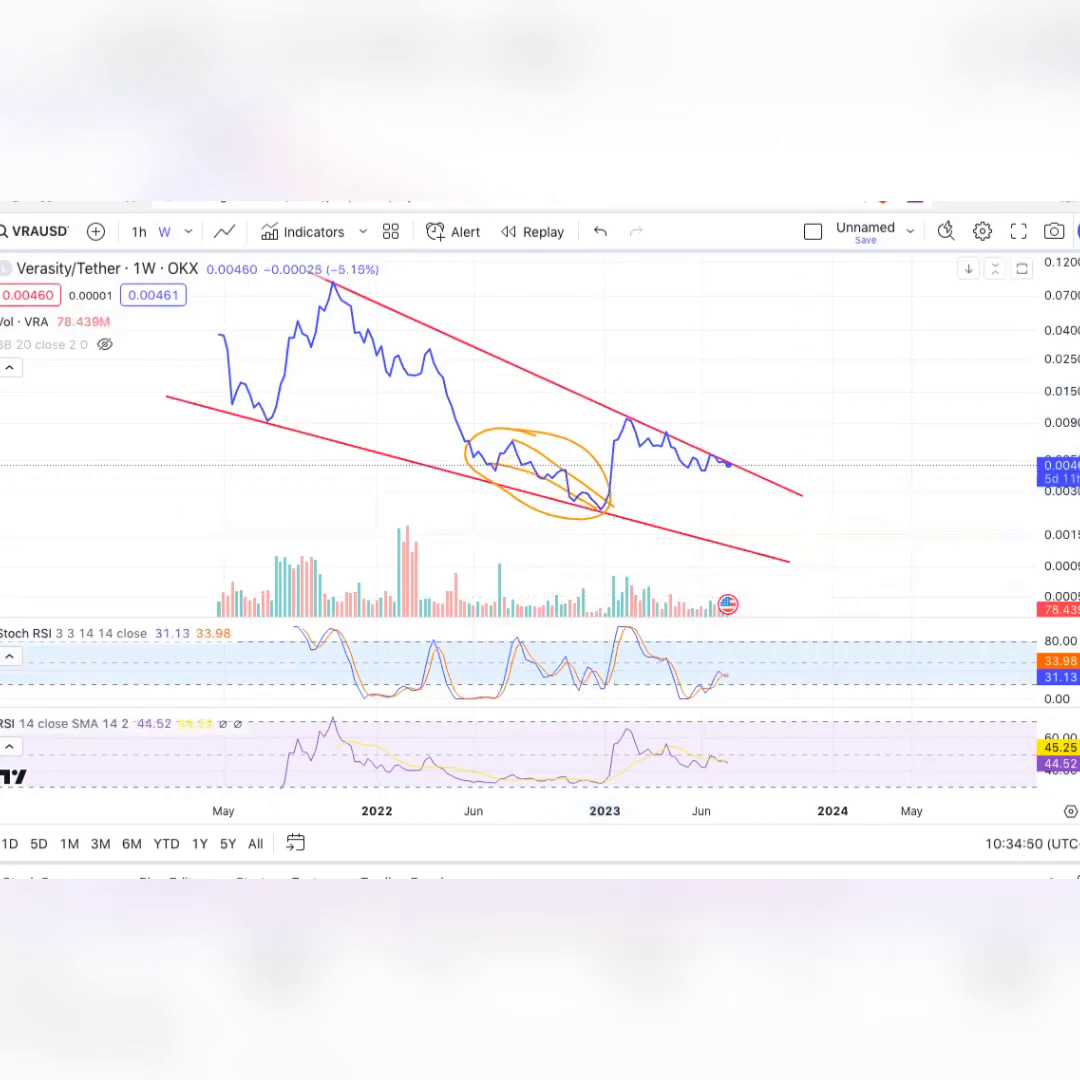
{"action": "left_click", "coordinate": [520, 502]}
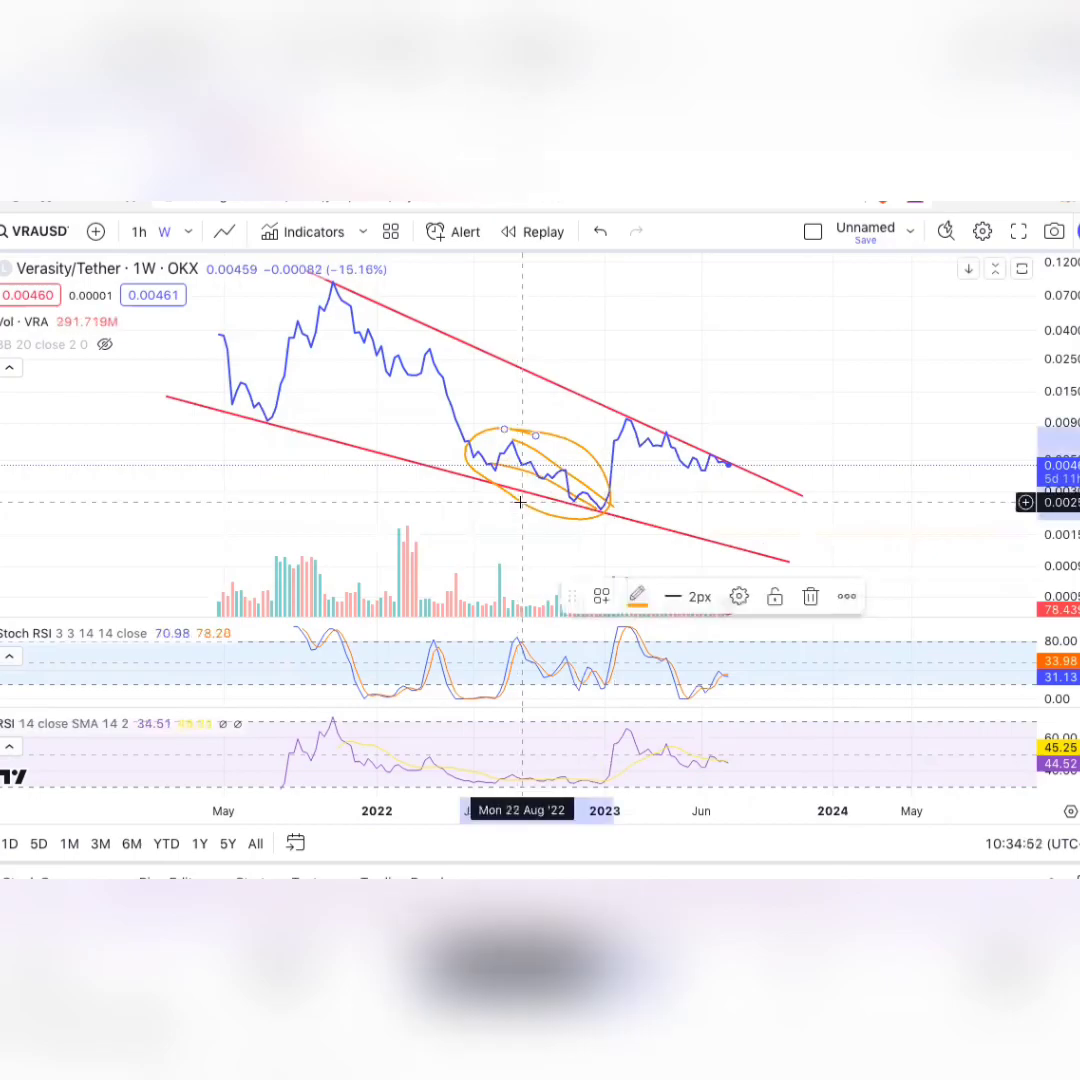
{"action": "left_click_drag", "start_coordinate": [520, 502], "coordinate": [526, 468]}
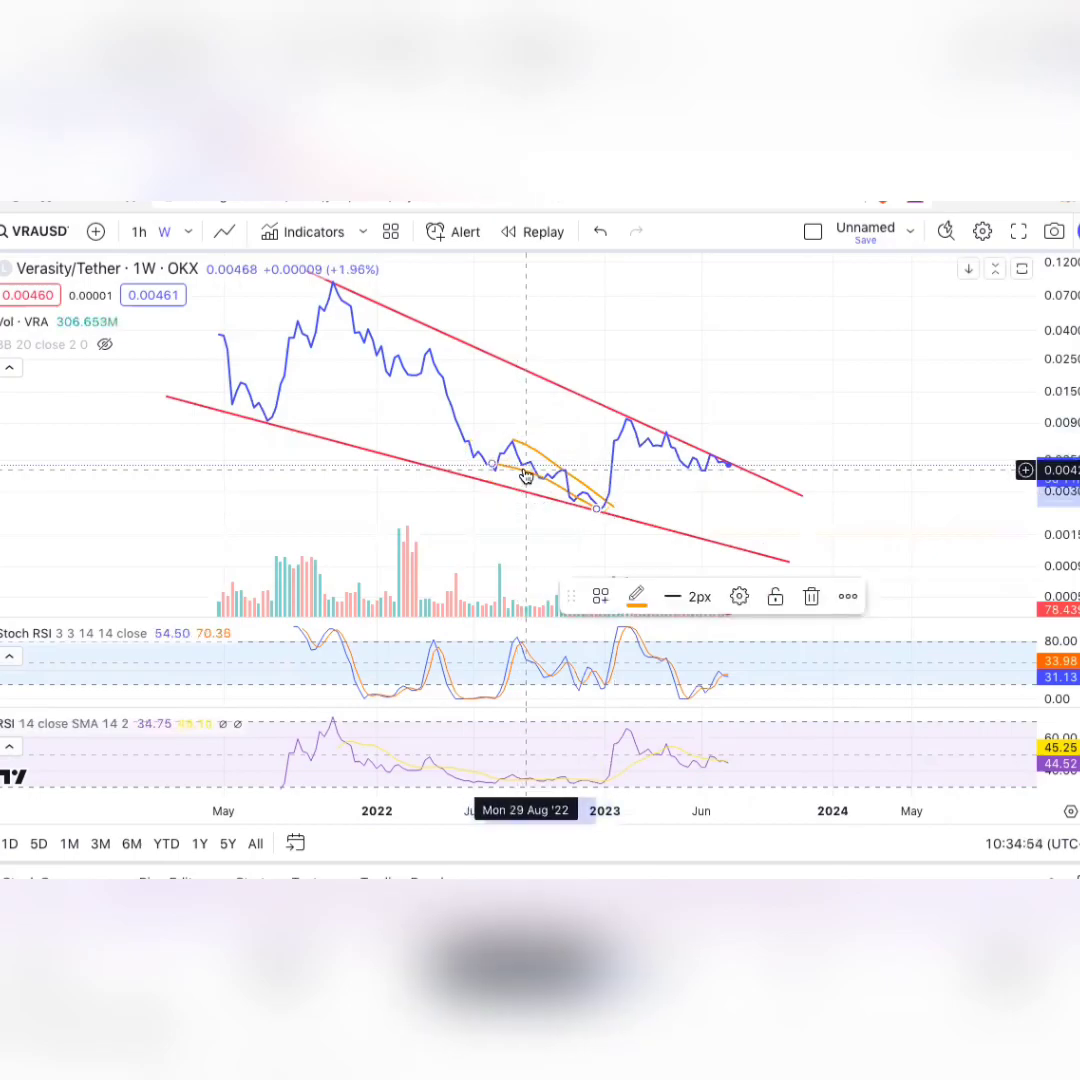
{"action": "key", "text": "Delete"}
{"action": "left_click", "coordinate": [547, 463]}
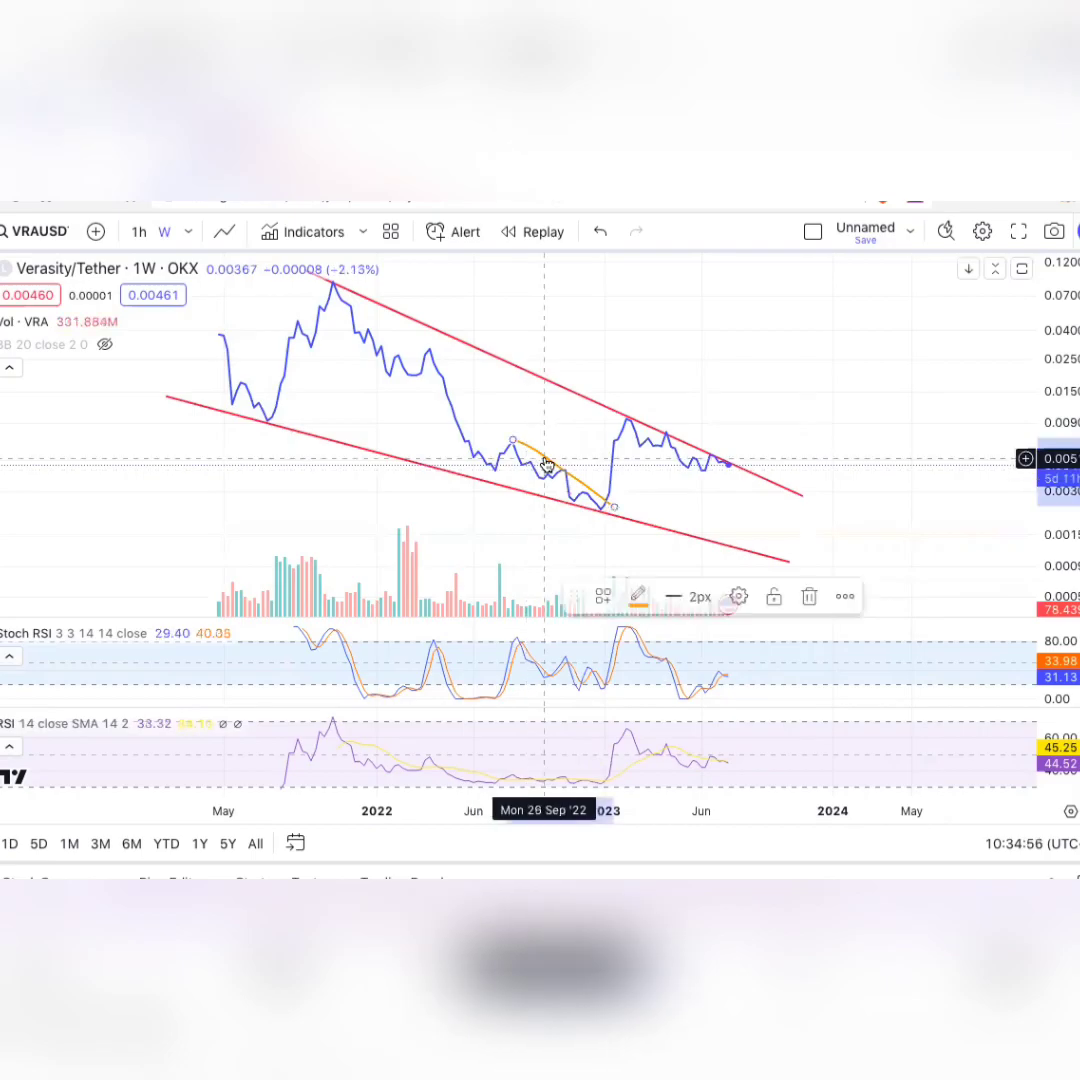
{"action": "key", "text": "Delete"}
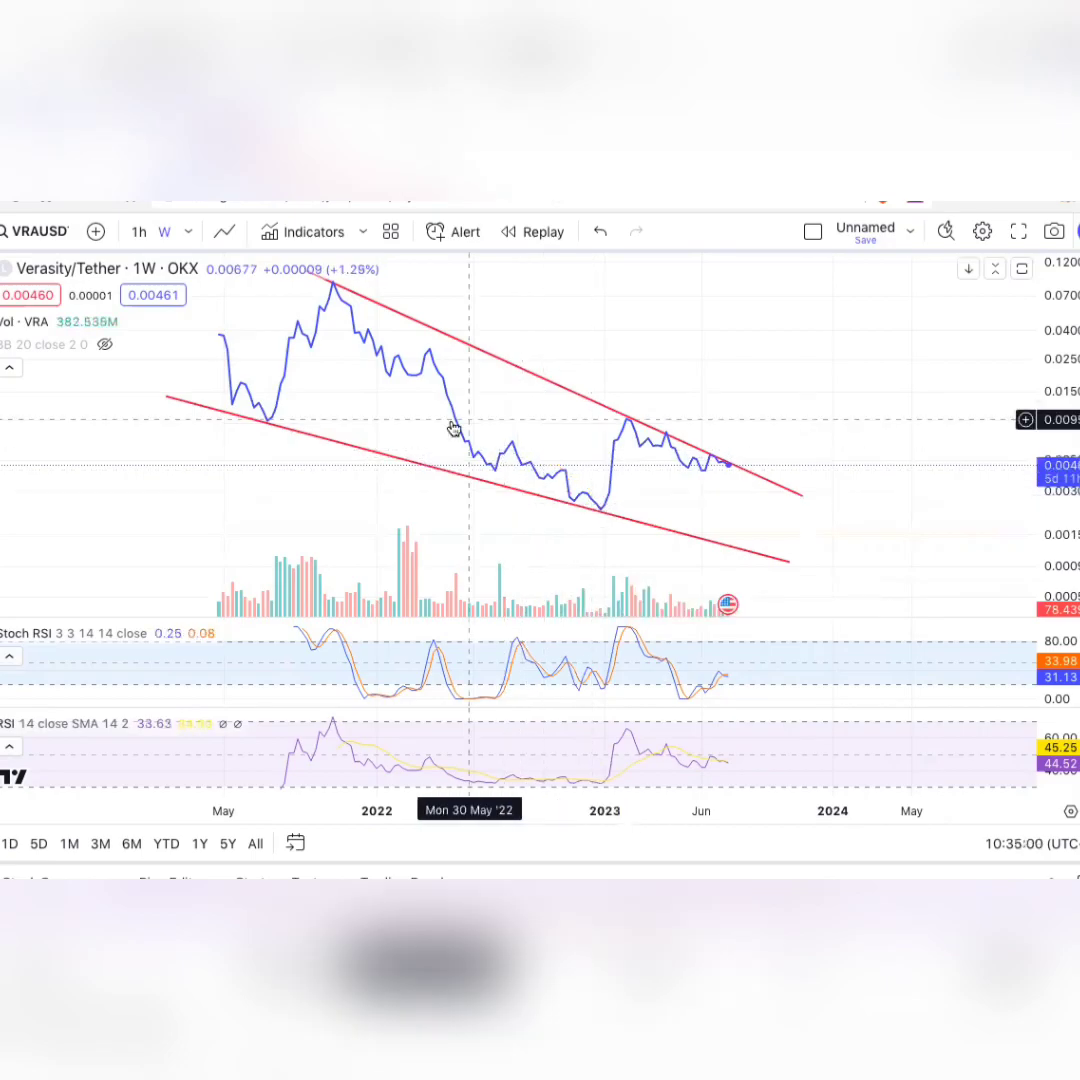
- Draw a single orange loop around the mid-2022 to early-2023 price section and delete it again
{"action": "left_click_drag", "start_coordinate": [557, 451], "coordinate": [512, 434]}
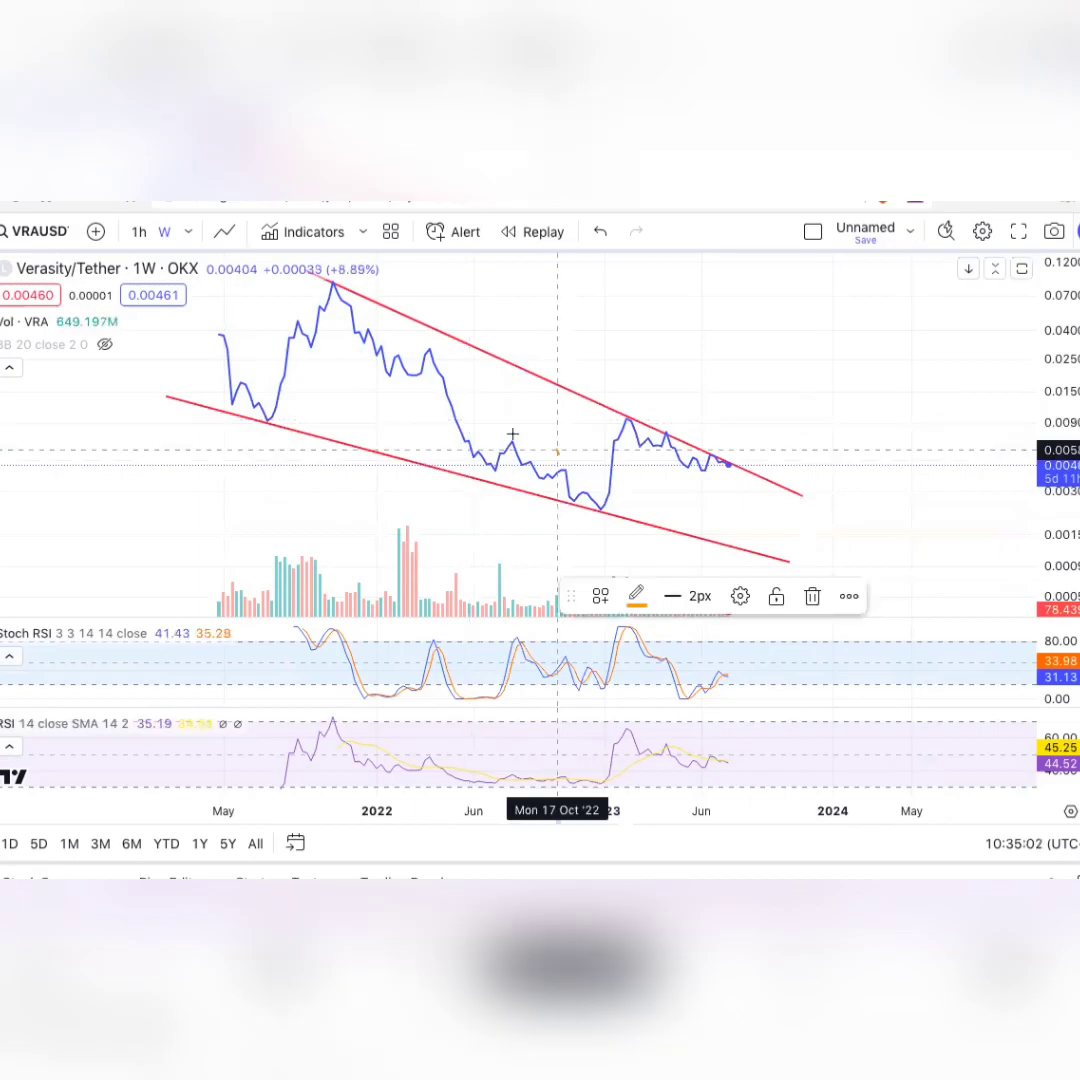
{"action": "mouse_move", "coordinate": [598, 541]}
{"action": "left_mouse_down"}
{"action": "mouse_move", "coordinate": [565, 451]}
{"action": "mouse_move", "coordinate": [600, 538]}
{"action": "left_mouse_up"}
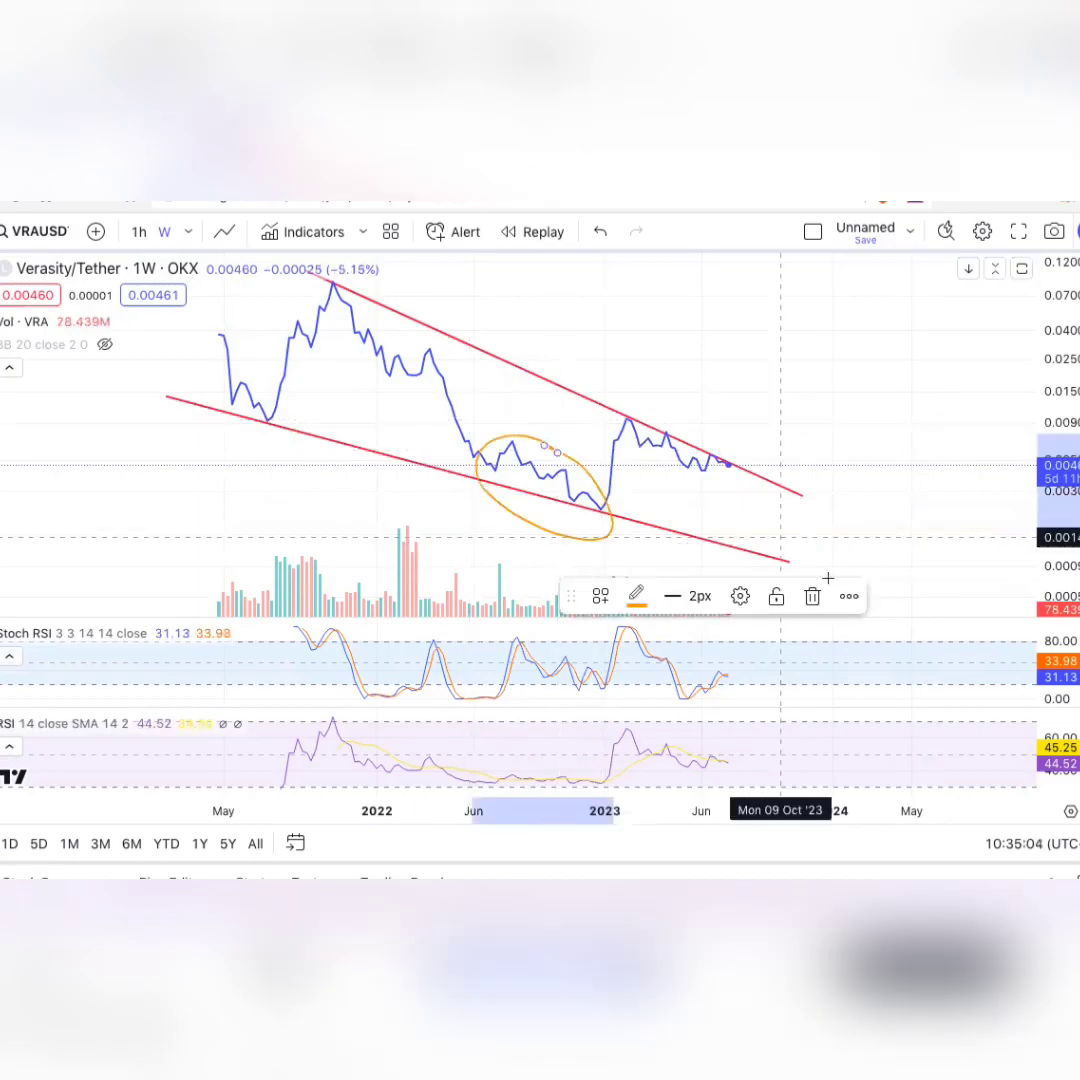
{"action": "key", "text": "Delete"}
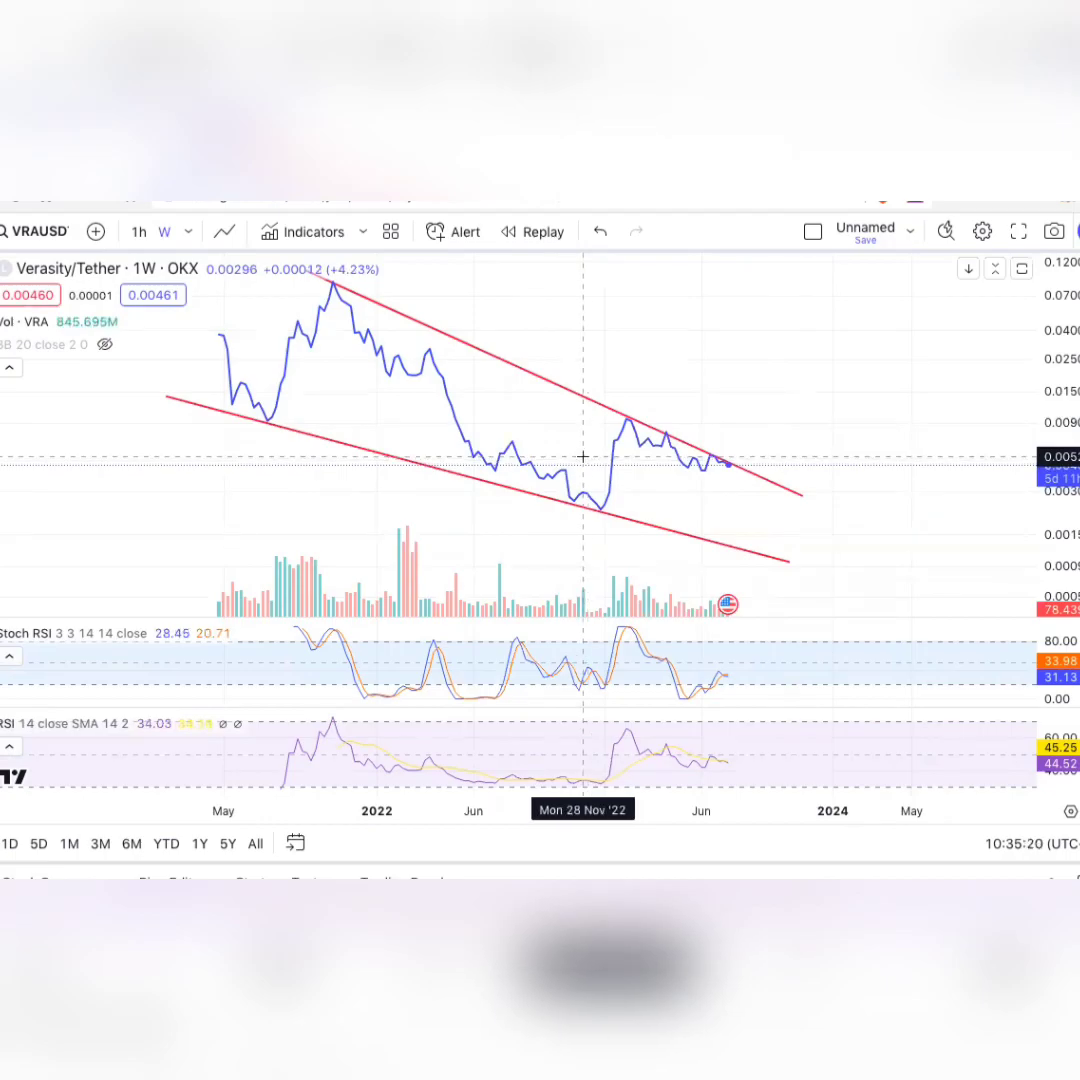
- Circle the mid-2022 to early-2023 decline in orange, trace the early-2023 rebound past the upper trendline, and delete both strokes
{"action": "left_click_drag", "start_coordinate": [570, 445], "coordinate": [474, 443]}
{"action": "mouse_move", "coordinate": [579, 540]}
{"action": "left_mouse_down"}
{"action": "mouse_move", "coordinate": [579, 462]}
{"action": "mouse_move", "coordinate": [575, 538]}
{"action": "mouse_move", "coordinate": [600, 508]}
{"action": "left_mouse_up"}
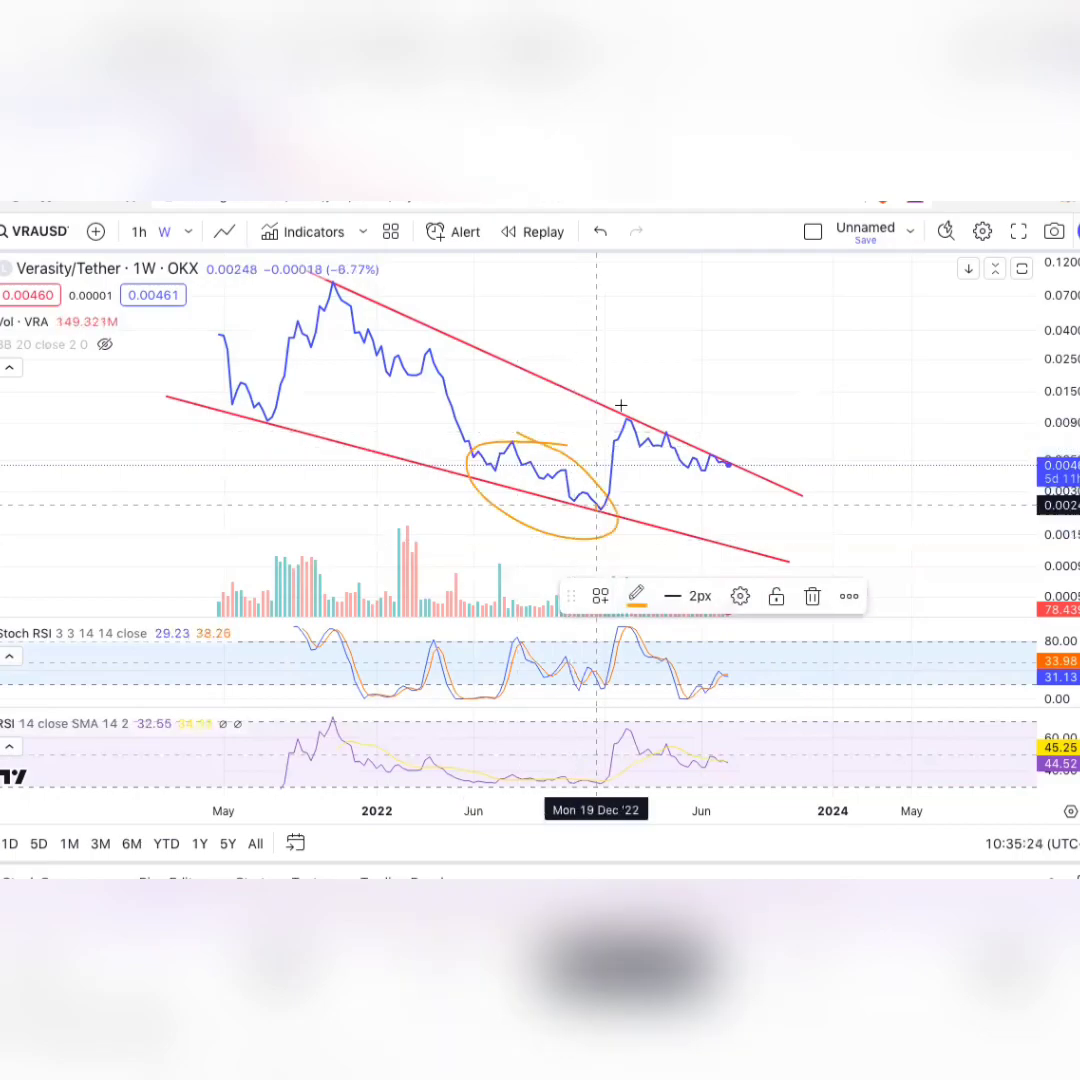
{"action": "left_click_drag", "start_coordinate": [628, 382], "coordinate": [668, 496]}
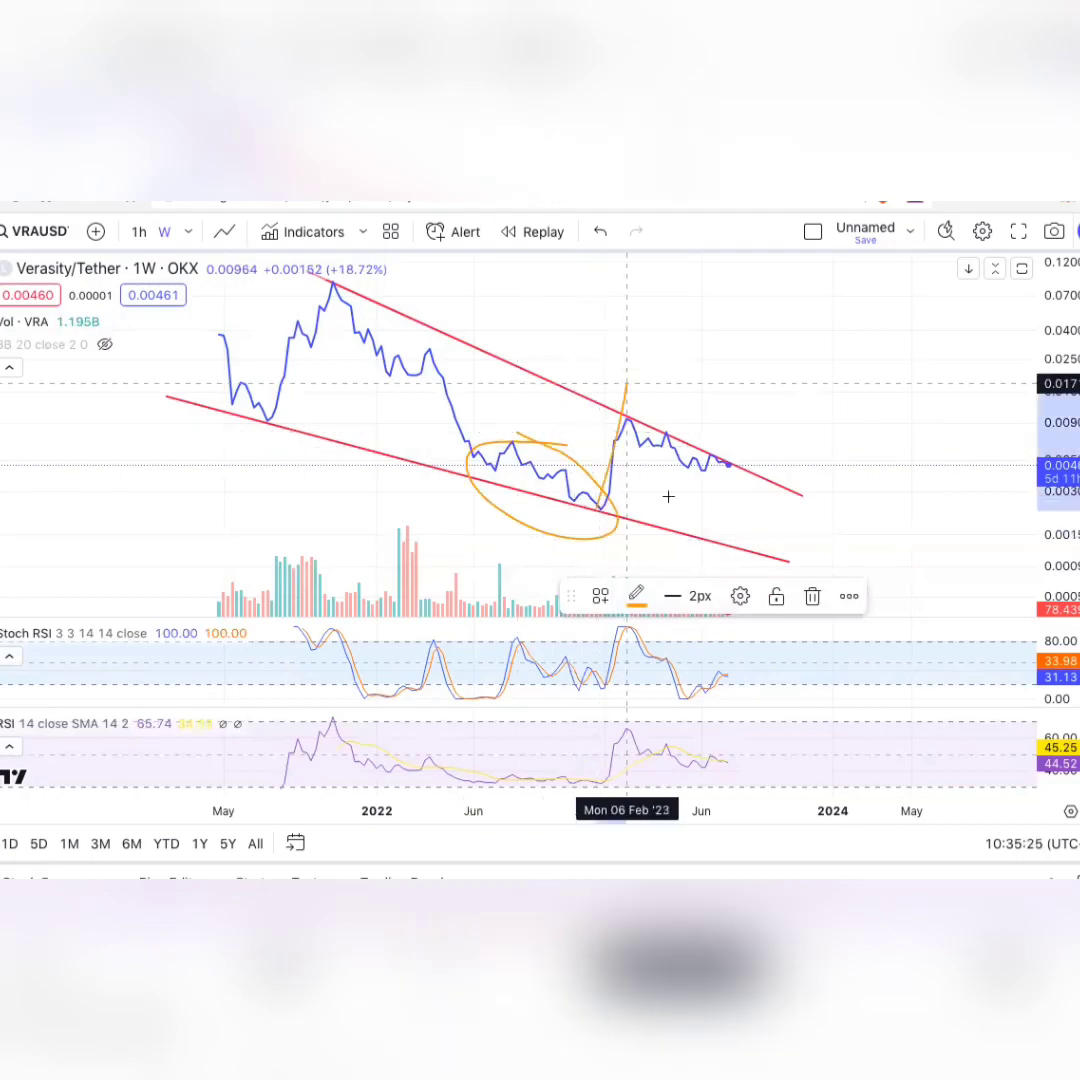
{"action": "left_click", "coordinate": [812, 596]}
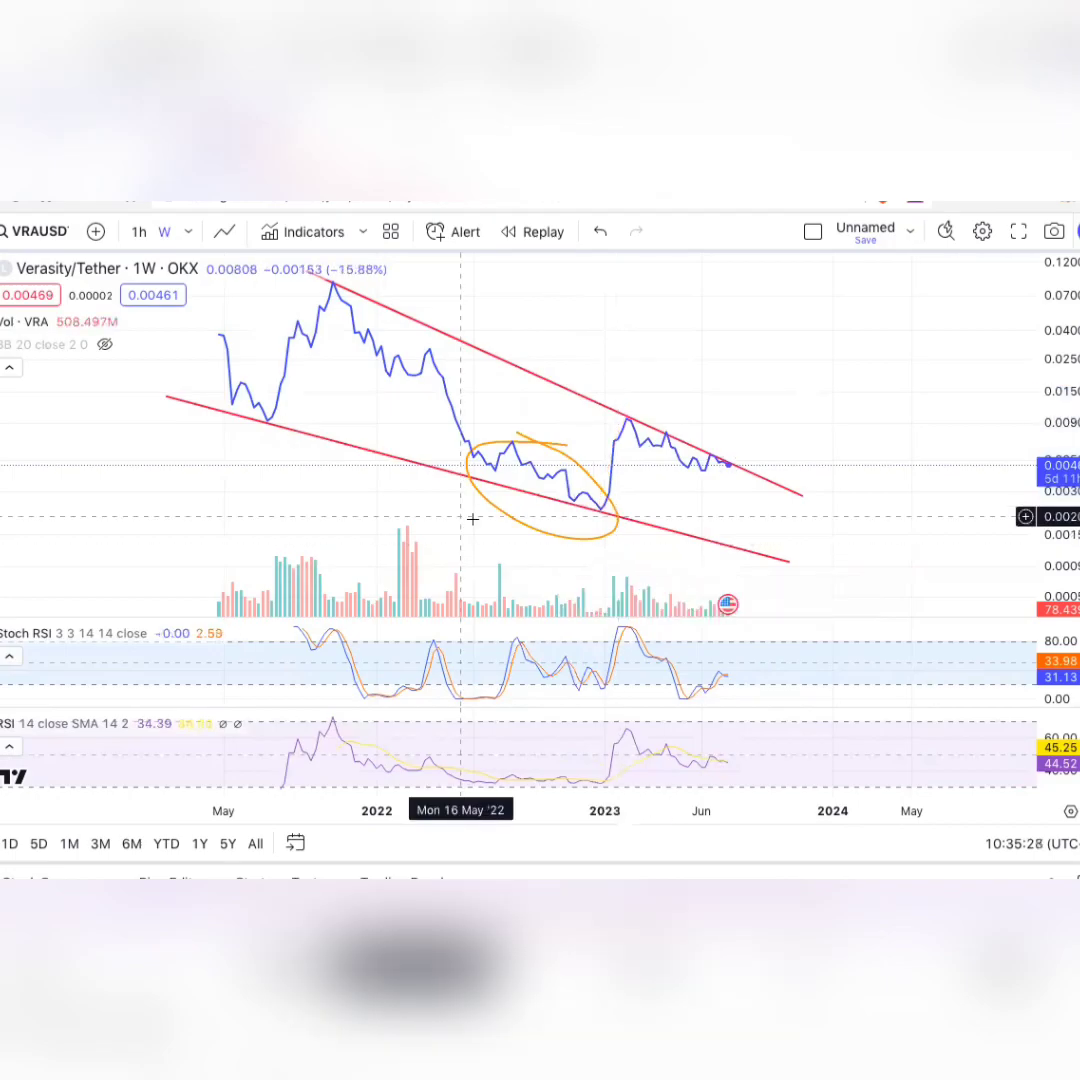
{"action": "left_click", "coordinate": [539, 533]}
{"action": "key", "text": "Delete"}
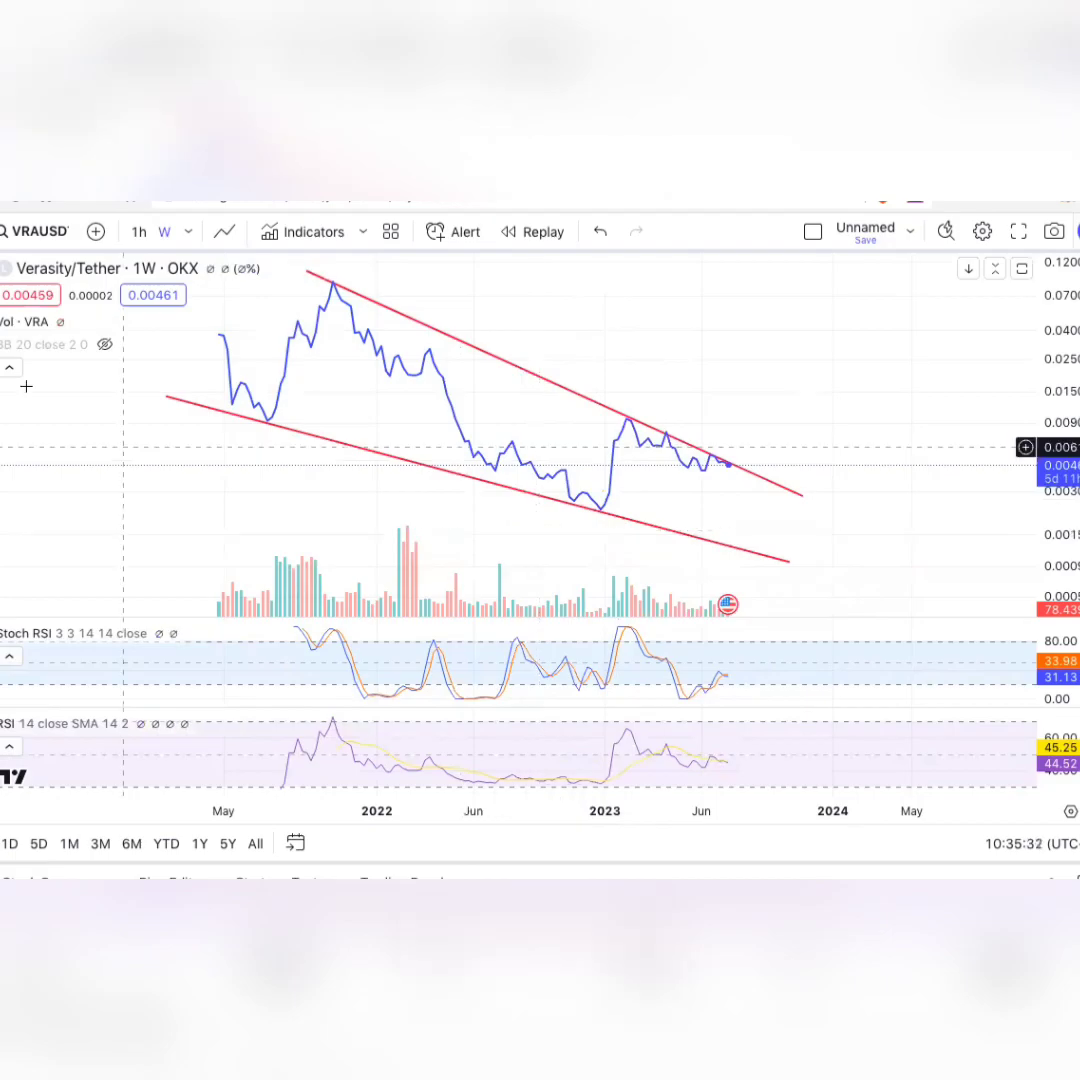
- Circle the 2023 price section in orange, trace a breakout rising to about 0.028 by October 2023, and delete both strokes
{"action": "mouse_move", "coordinate": [675, 401]}
{"action": "left_mouse_down"}
{"action": "mouse_move", "coordinate": [627, 401]}
{"action": "mouse_move", "coordinate": [634, 448]}
{"action": "mouse_move", "coordinate": [718, 487]}
{"action": "left_mouse_up"}
{"action": "mouse_move", "coordinate": [640, 455]}
{"action": "left_mouse_down"}
{"action": "mouse_move", "coordinate": [750, 438]}
{"action": "mouse_move", "coordinate": [729, 483]}
{"action": "mouse_move", "coordinate": [775, 351]}
{"action": "left_mouse_up"}
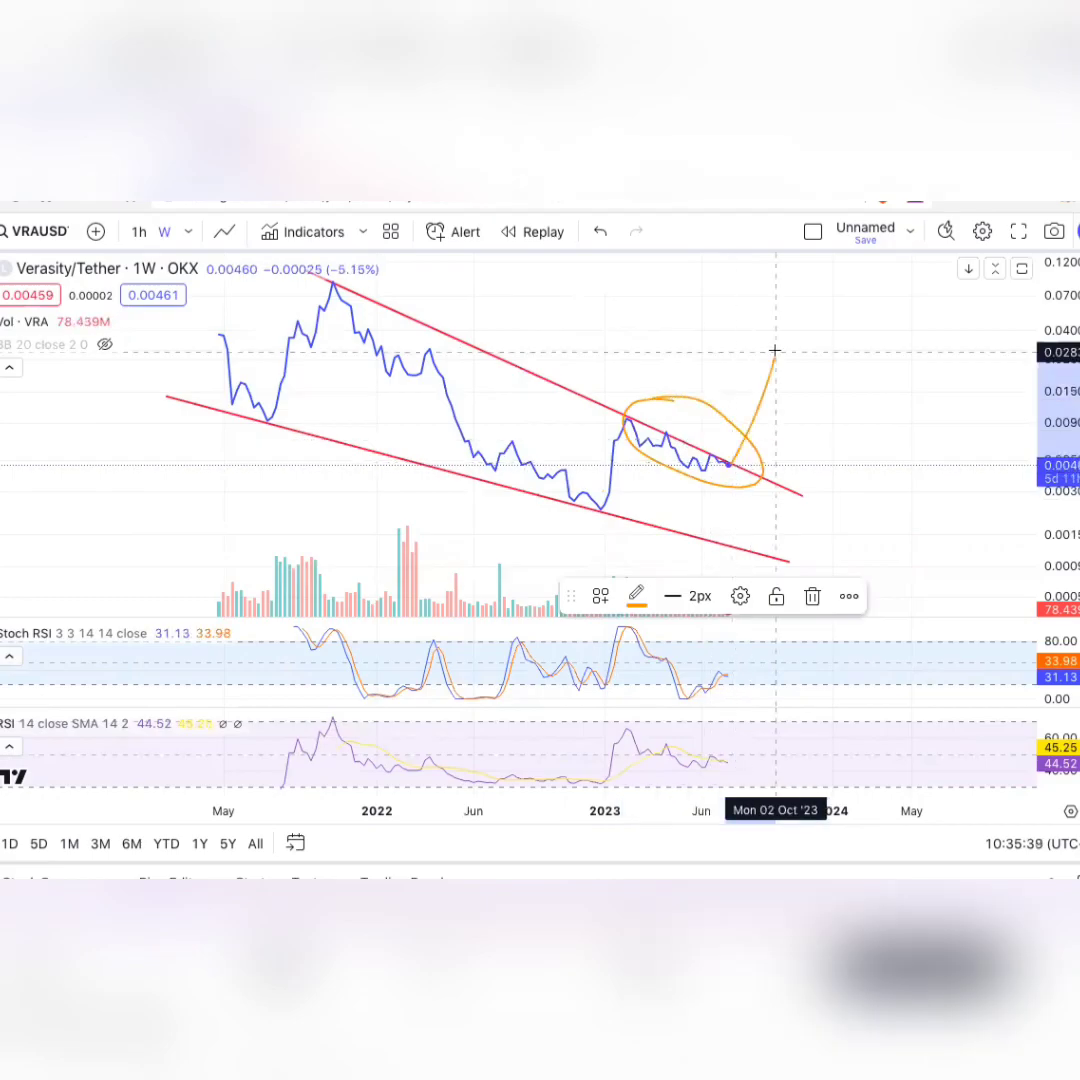
{"action": "left_click", "coordinate": [812, 596]}
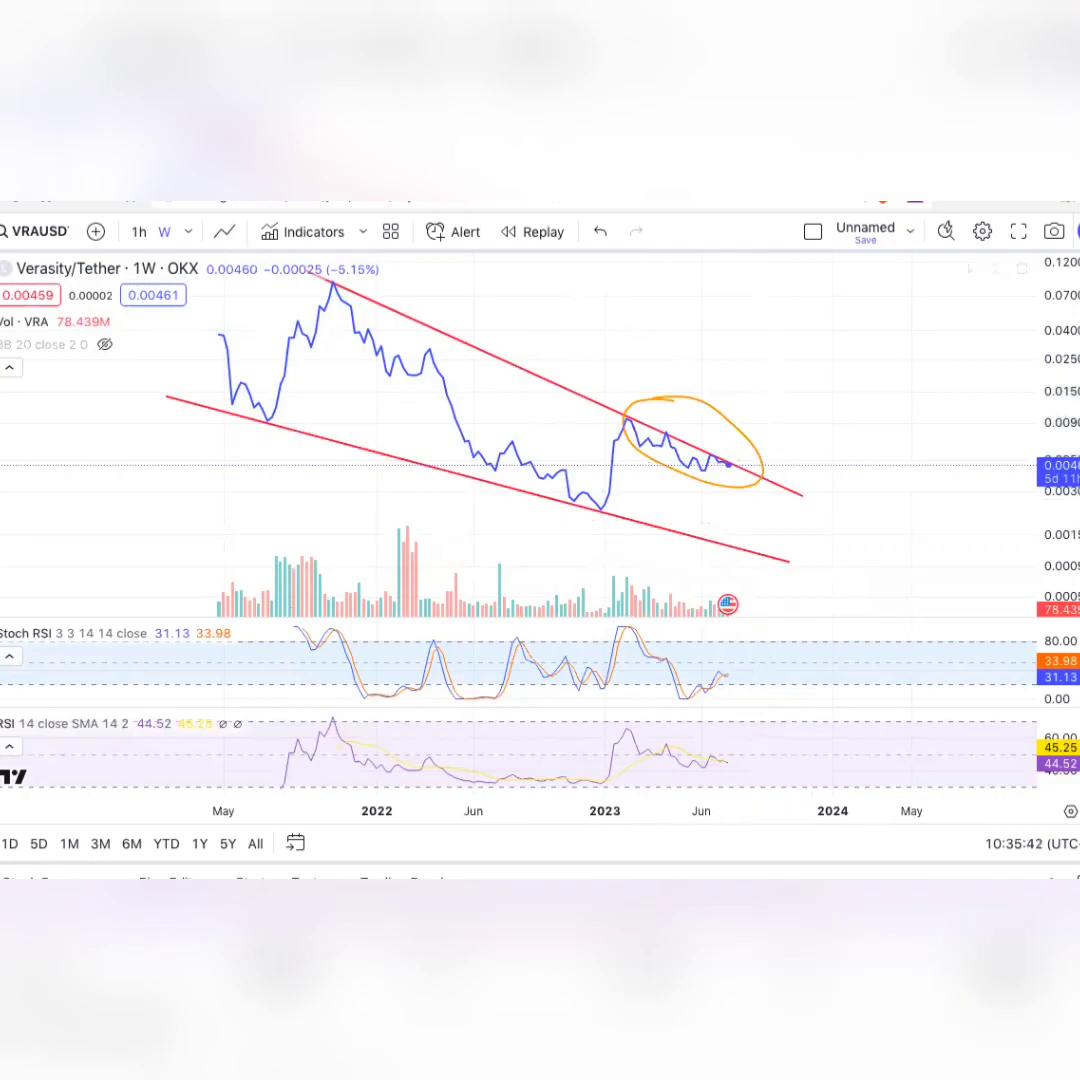
{"action": "left_click", "coordinate": [702, 486]}
{"action": "key", "text": "BackSpace"}
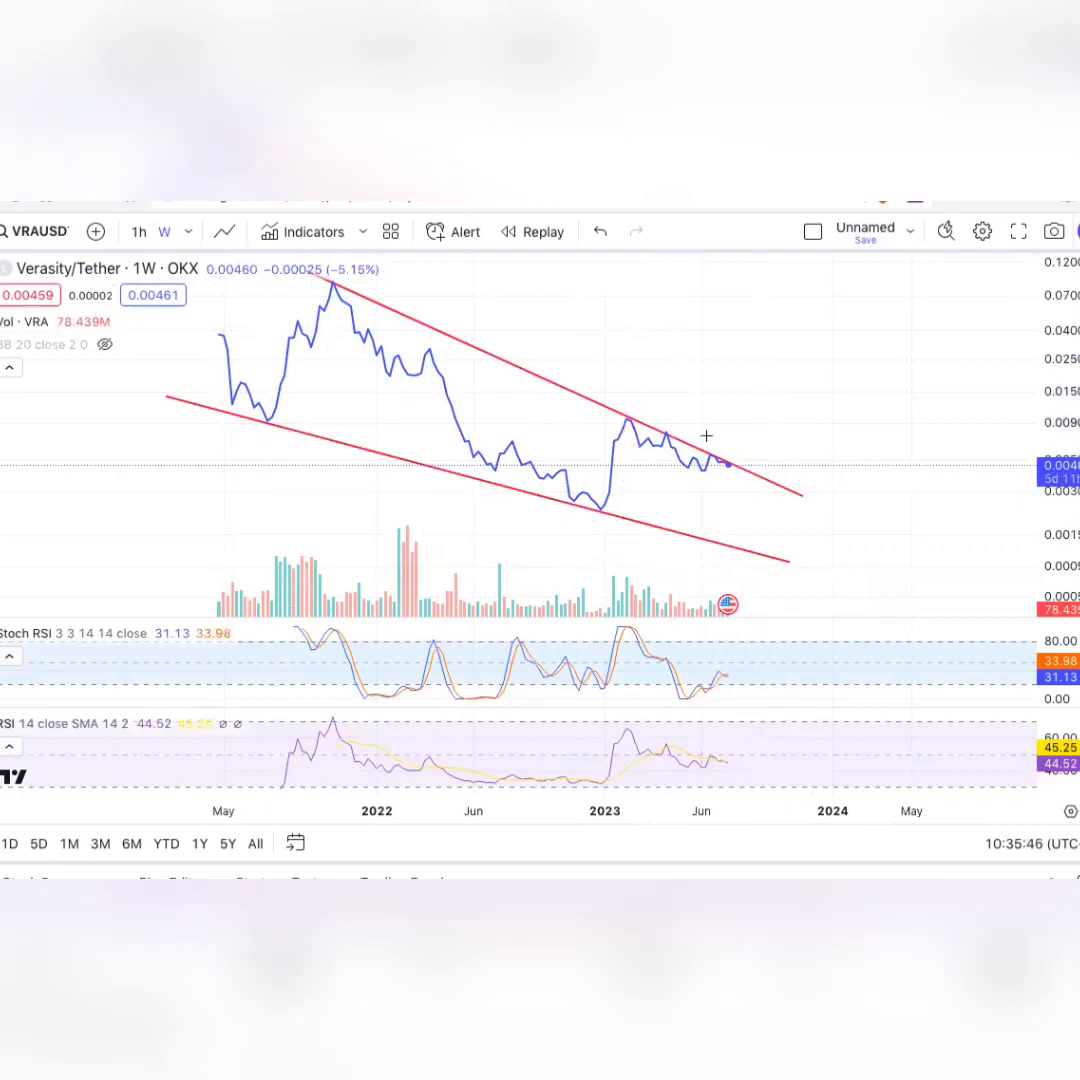
- Mark the early-2023 peaks at the upper trendline and the latest price point with orange brush marks, deleting each mark
{"action": "mouse_move", "coordinate": [662, 403]}
{"action": "left_mouse_down"}
{"action": "mouse_move", "coordinate": [594, 439]}
{"action": "mouse_move", "coordinate": [697, 430]}
{"action": "left_mouse_up"}
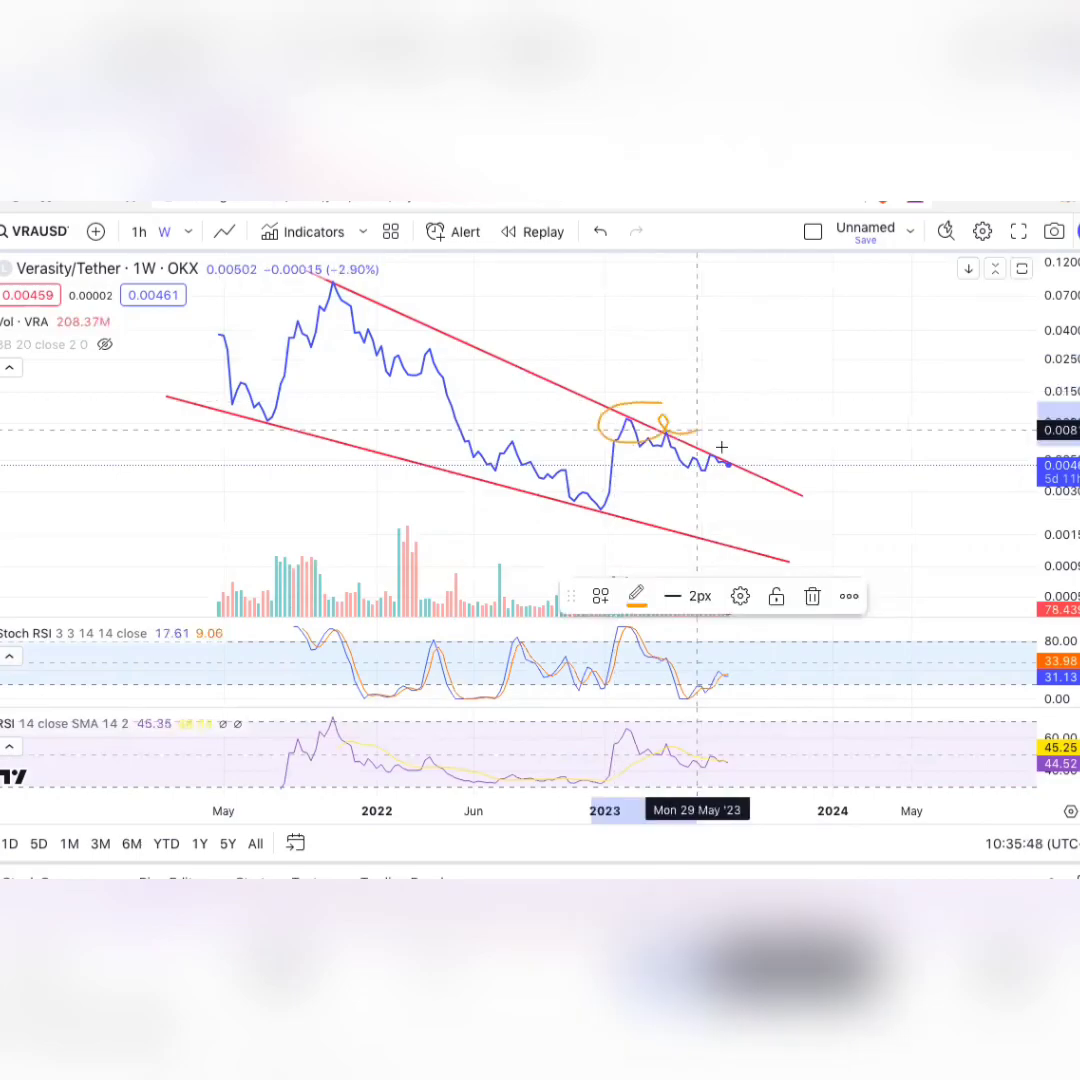
{"action": "left_click", "coordinate": [810, 594]}
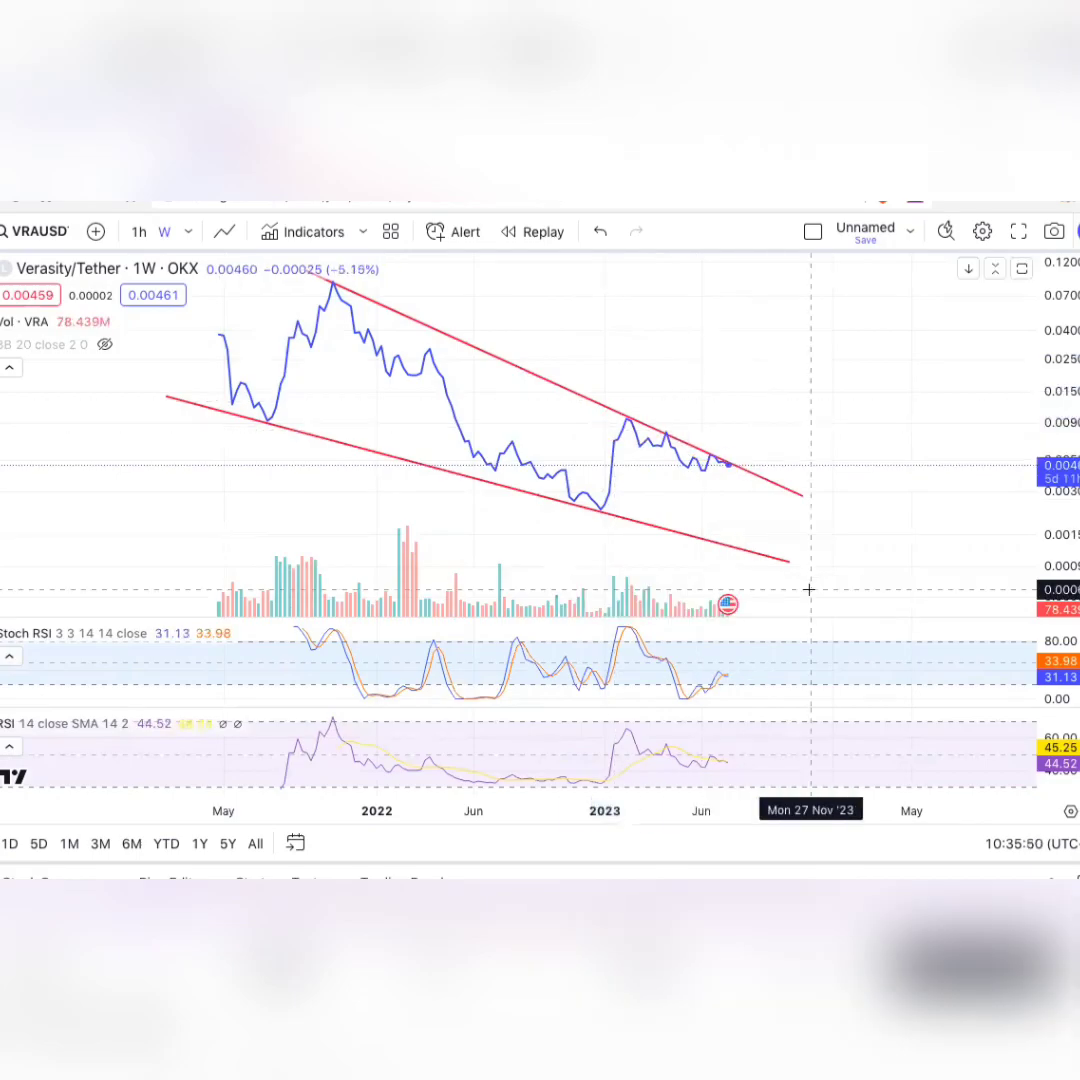
{"action": "left_click", "coordinate": [731, 465]}
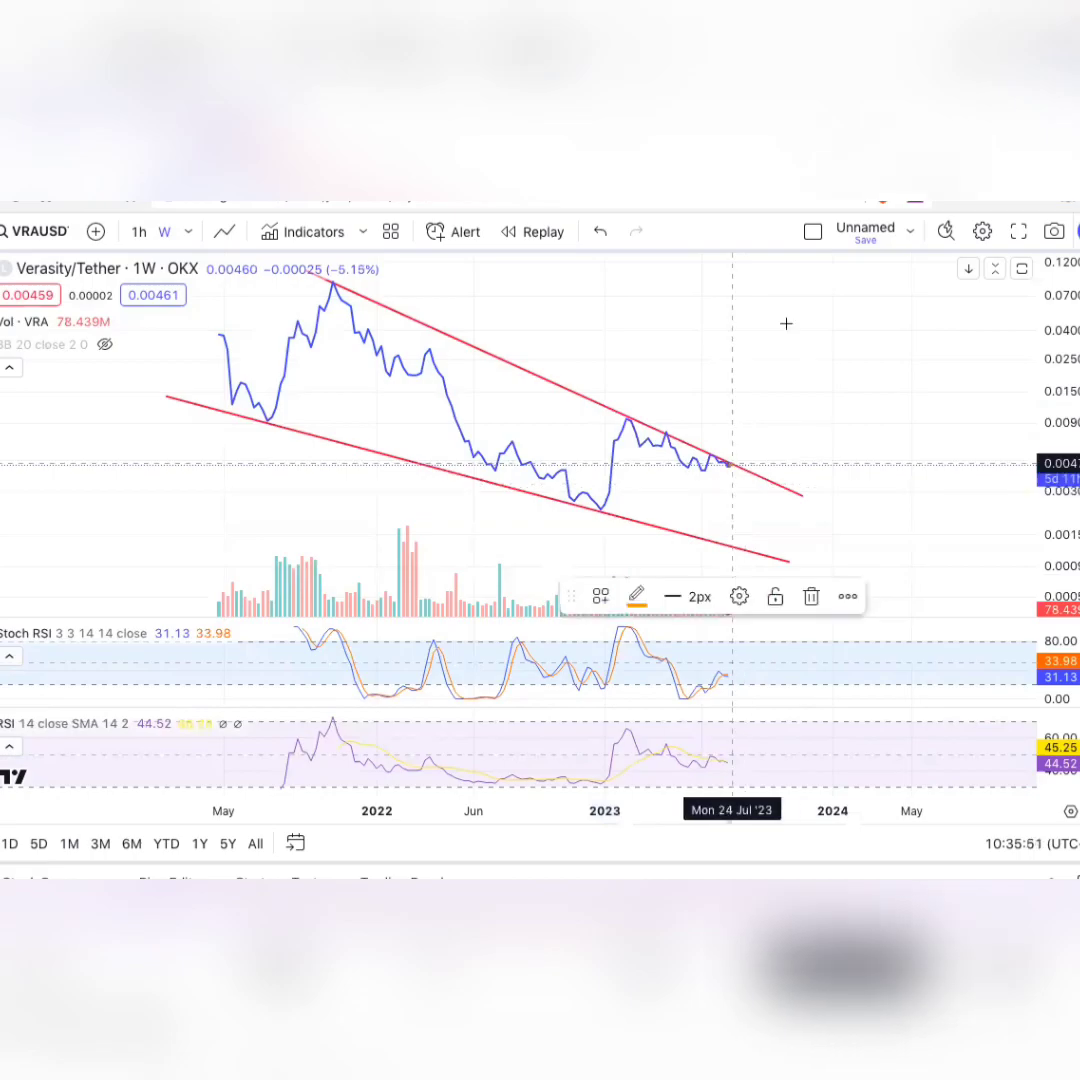
{"action": "left_click", "coordinate": [811, 596]}
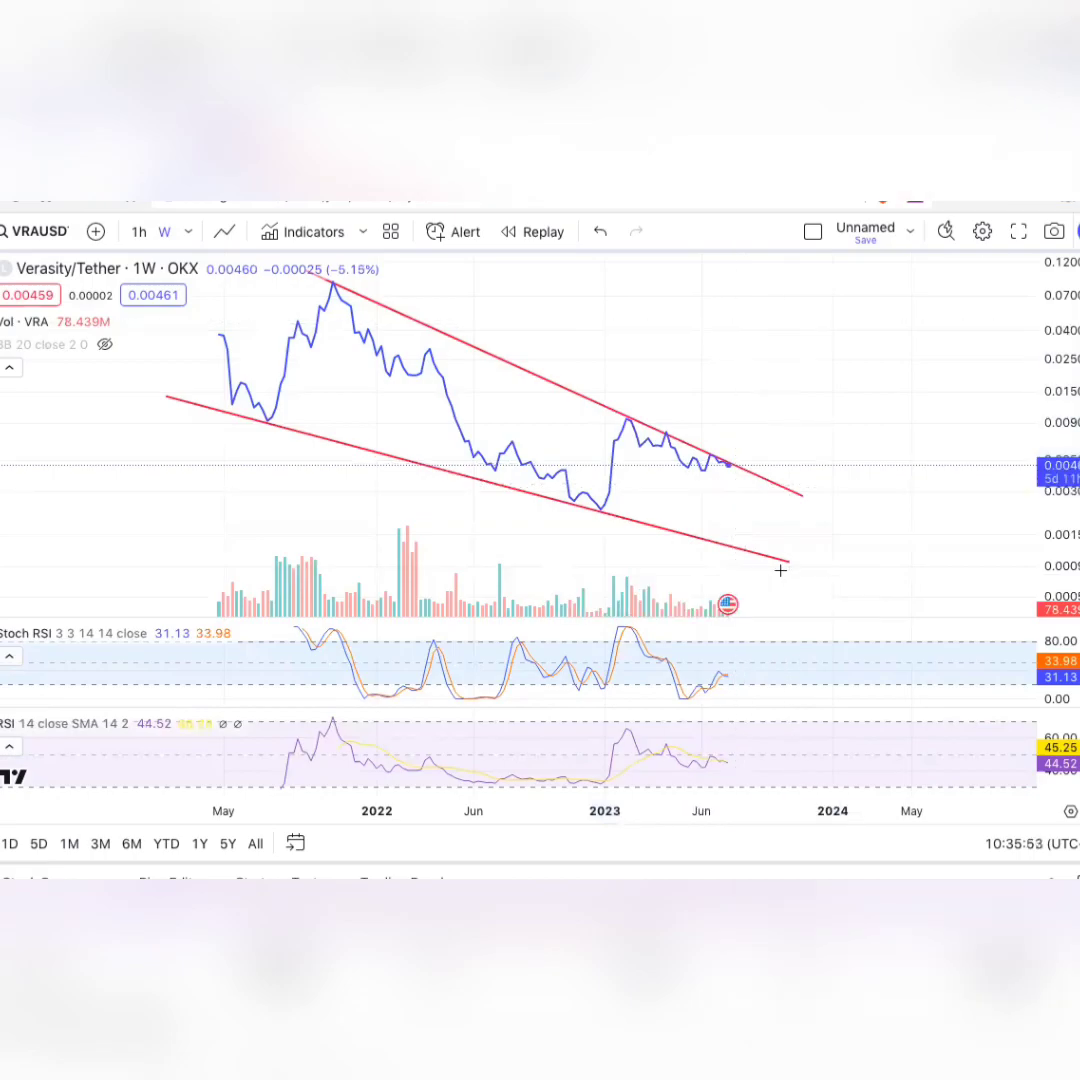
- Sketch an orange dip and rebound from the latest price to about 0.0168, and add a green horizontal line from 8 Nov 2021 to 8 Jan 2024
{"action": "left_click", "coordinate": [727, 466]}
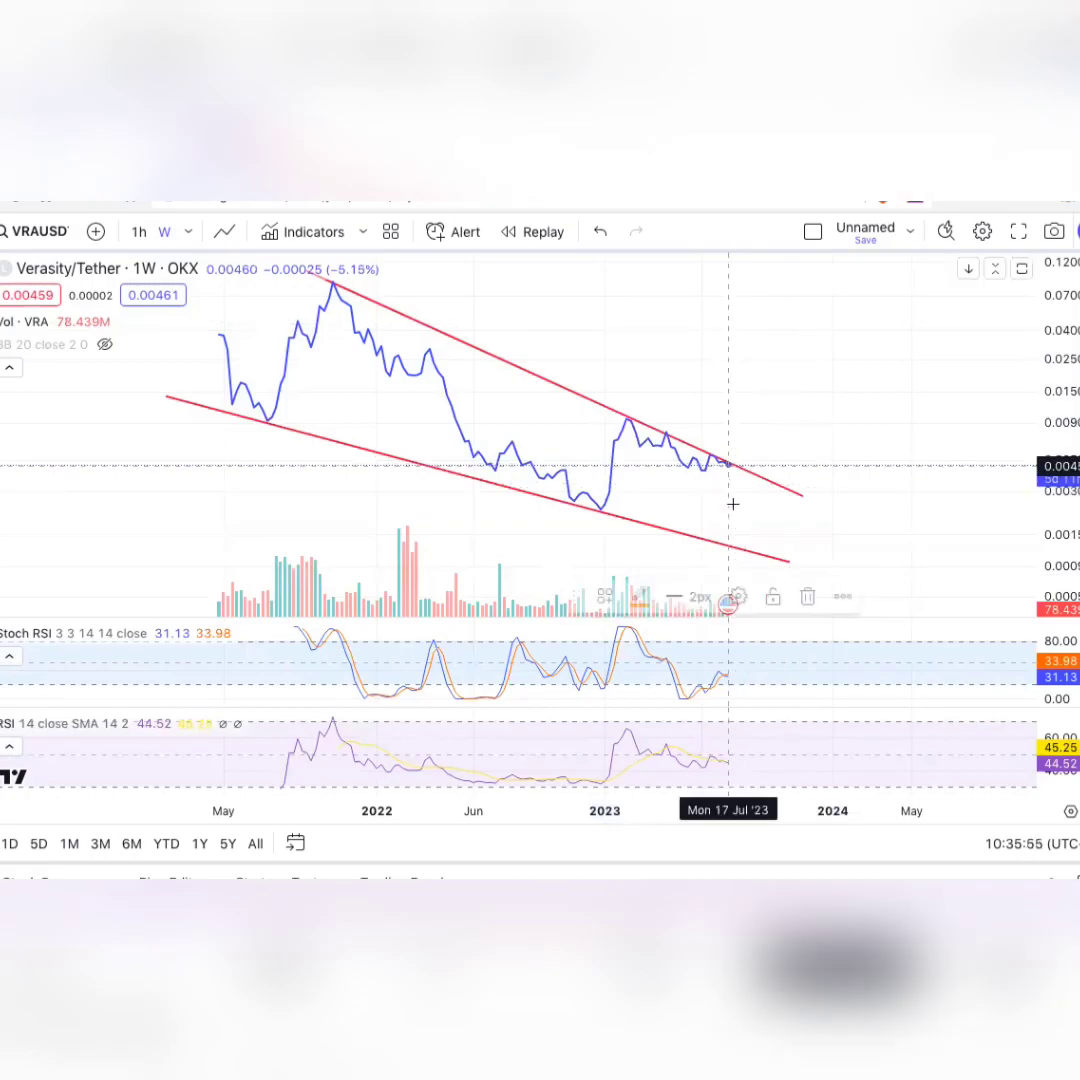
{"action": "left_click_drag", "start_coordinate": [735, 508], "coordinate": [819, 383]}
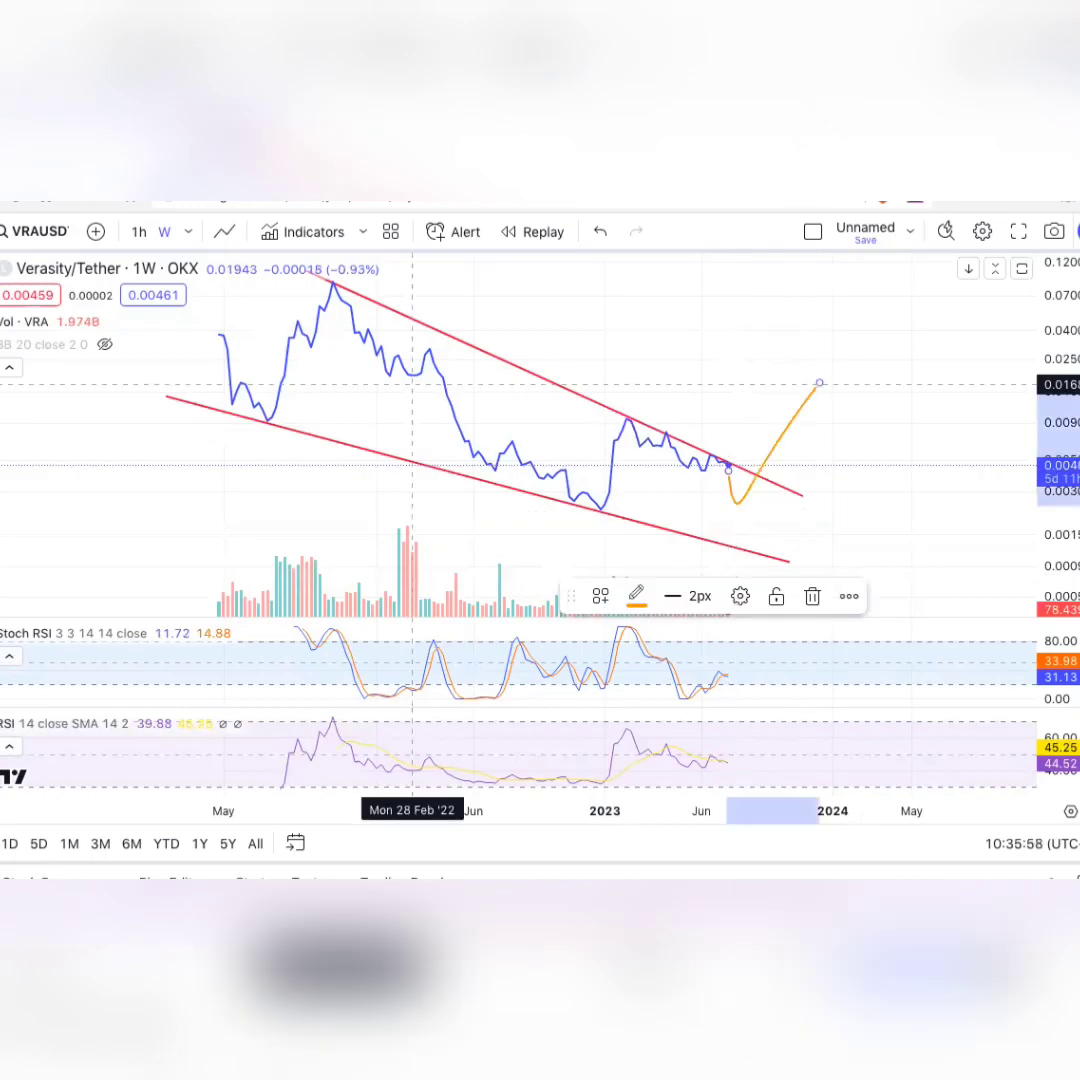
{"action": "left_click", "coordinate": [341, 494]}
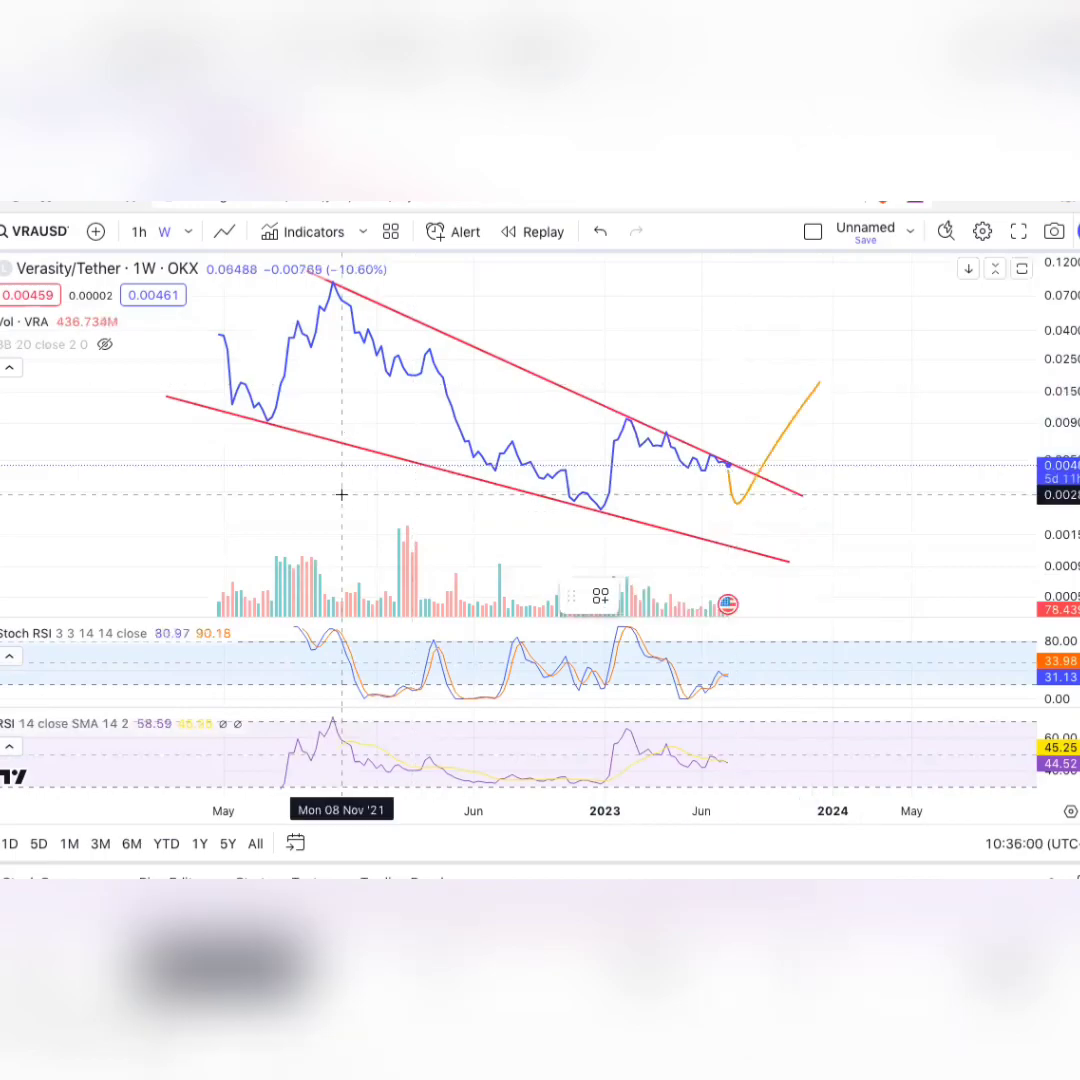
{"action": "left_click", "coordinate": [341, 493]}
{"action": "left_click", "coordinate": [833, 492]}
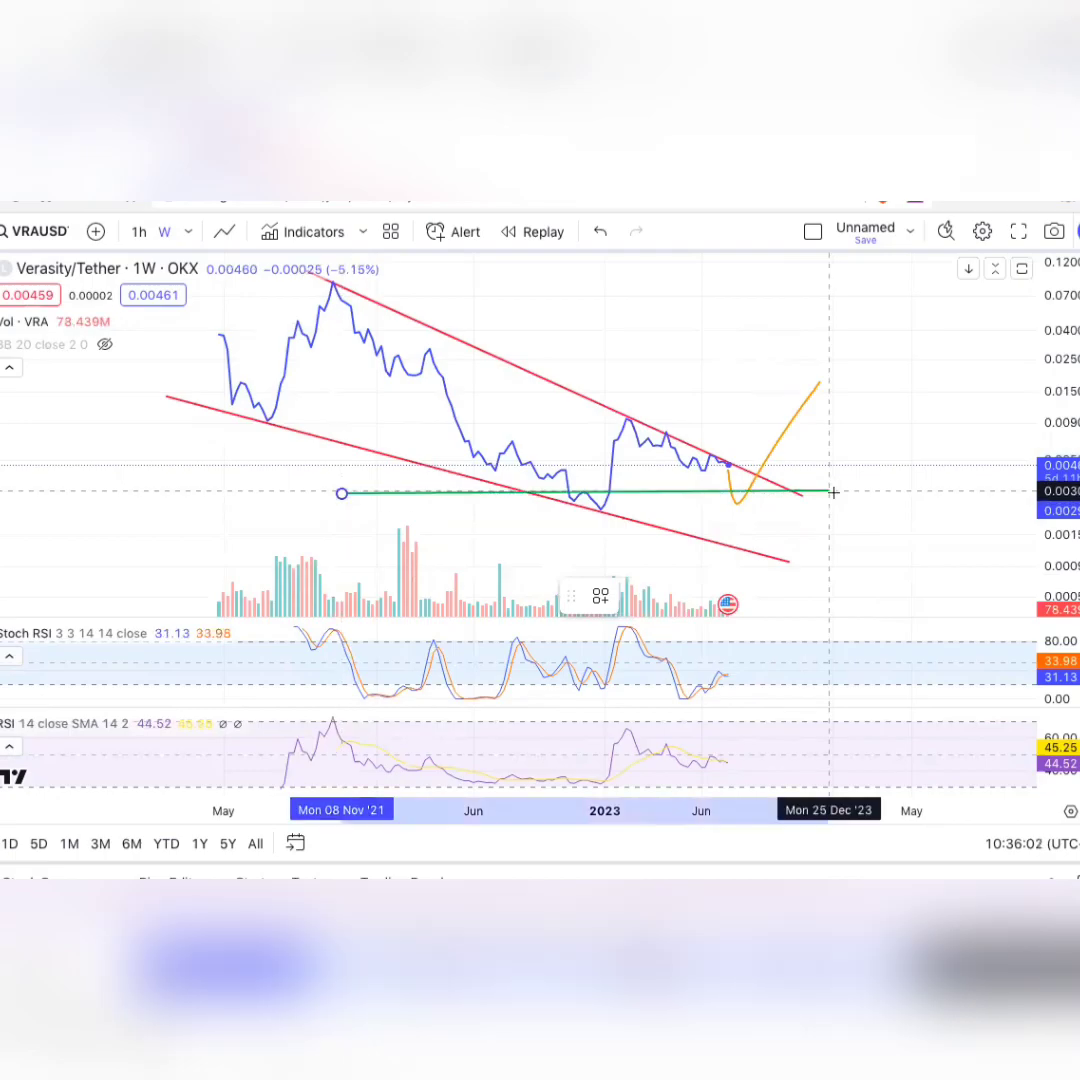
{"action": "left_click", "coordinate": [837, 492]}
{"action": "left_click", "coordinate": [873, 432]}
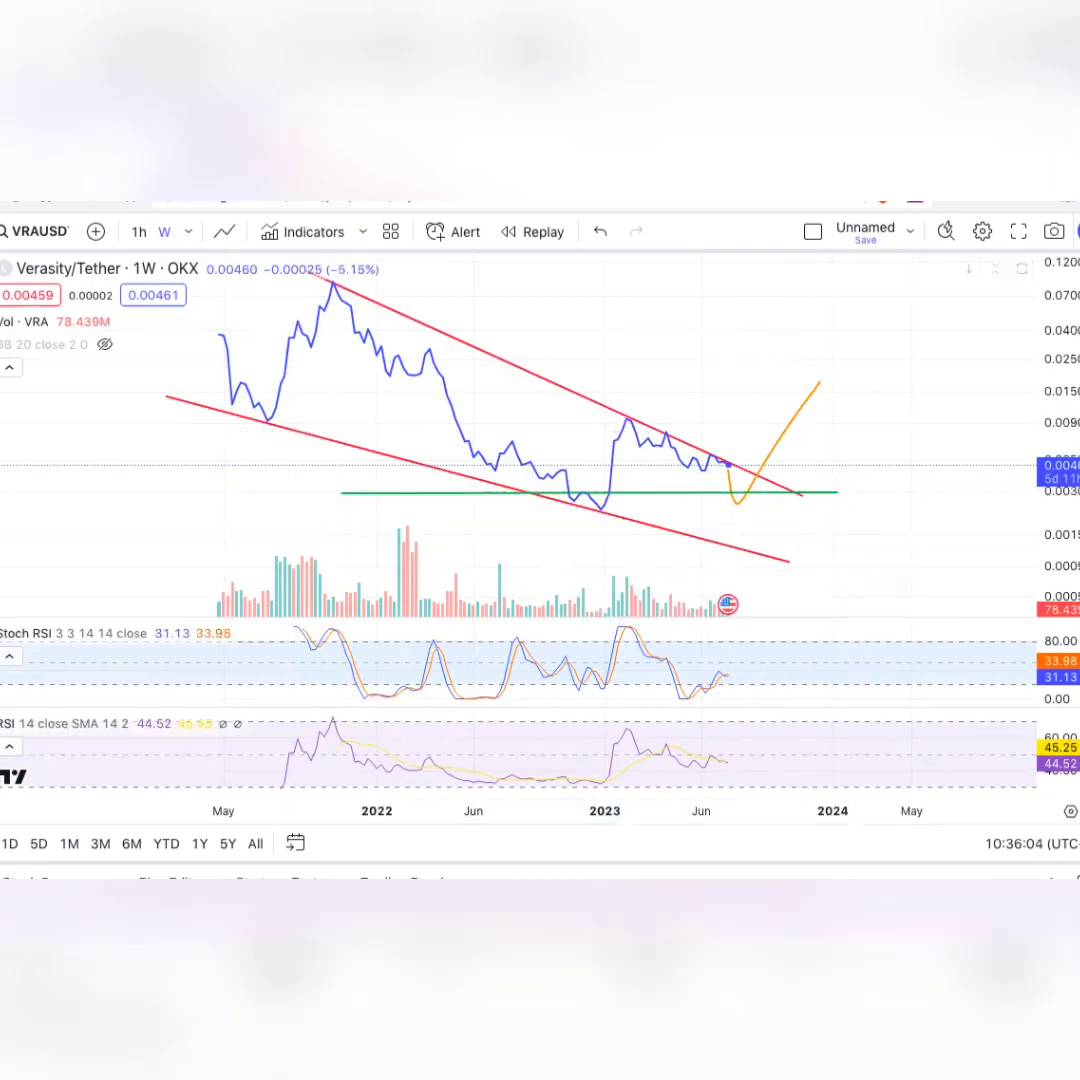
- Trace the early-2023 spike up from the green line and a second projected rebound to about 0.0315 in orange, deleting each stroke
{"action": "left_click_drag", "start_coordinate": [621, 399], "coordinate": [636, 403]}
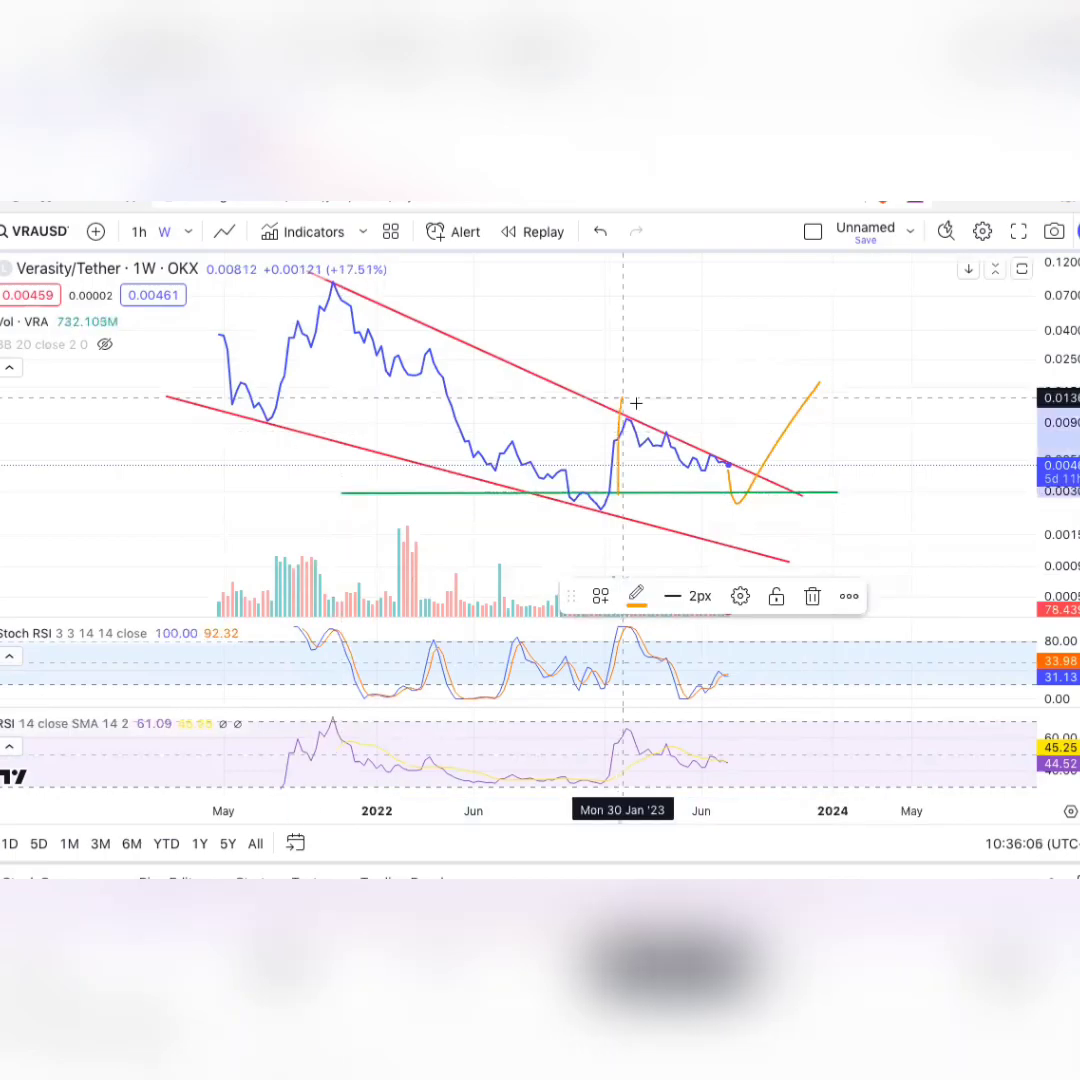
{"action": "left_click", "coordinate": [812, 596]}
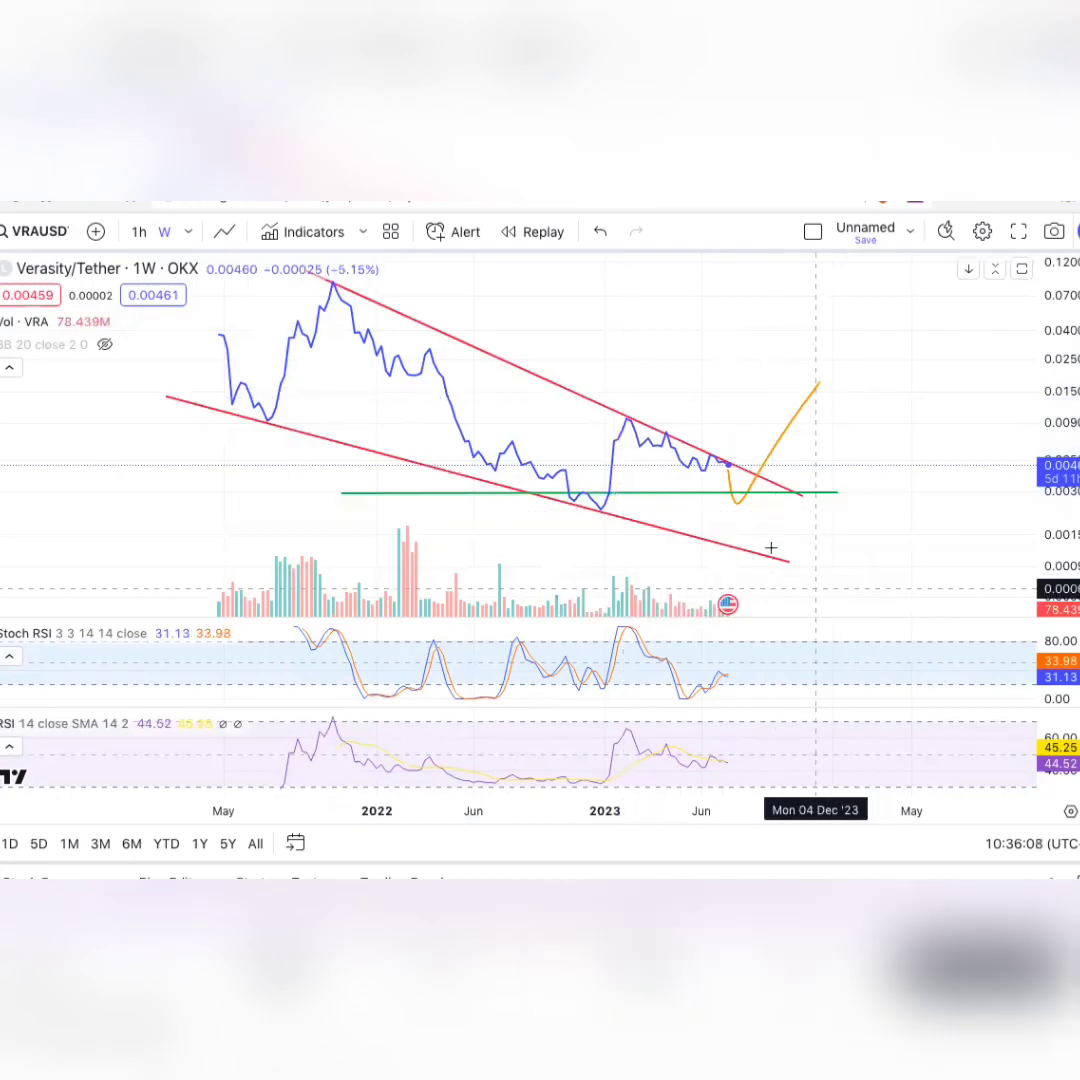
{"action": "left_click_drag", "start_coordinate": [732, 472], "coordinate": [845, 346]}
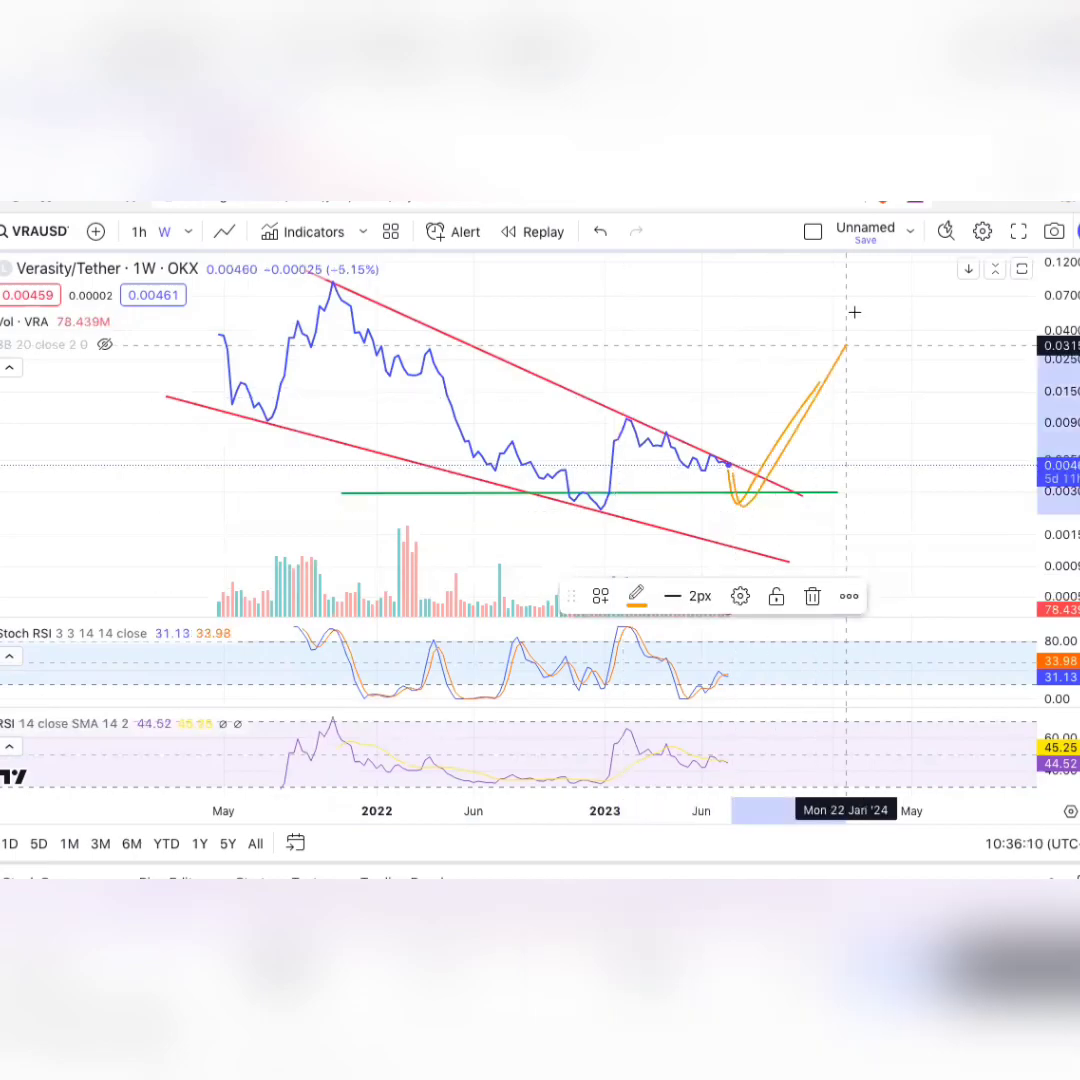
{"action": "left_click", "coordinate": [813, 597]}
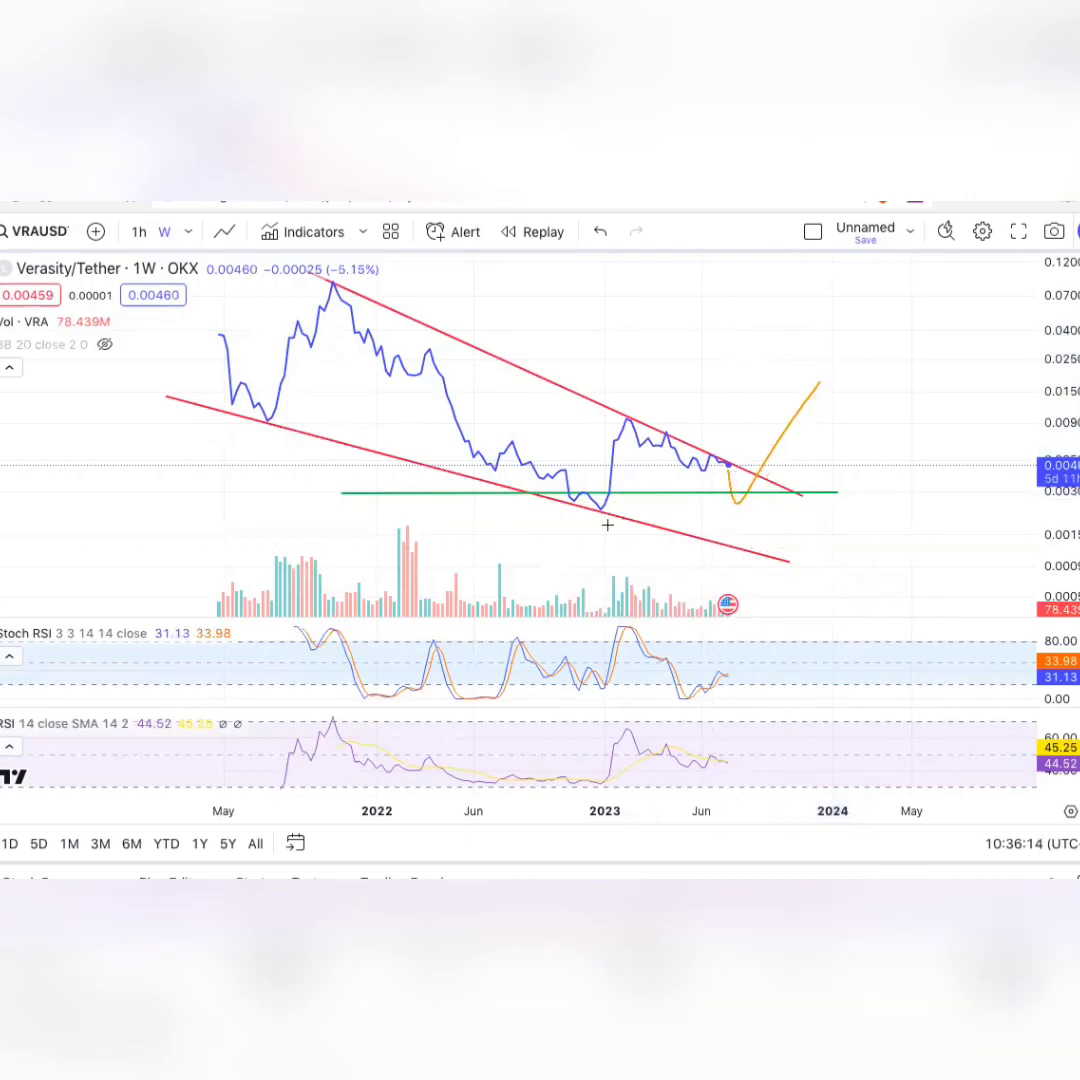
- Delete the orange dip-and-rebound projection and the green horizontal line, keeping the two red trendlines
{"action": "left_click", "coordinate": [738, 503]}
{"action": "key", "text": "Delete"}
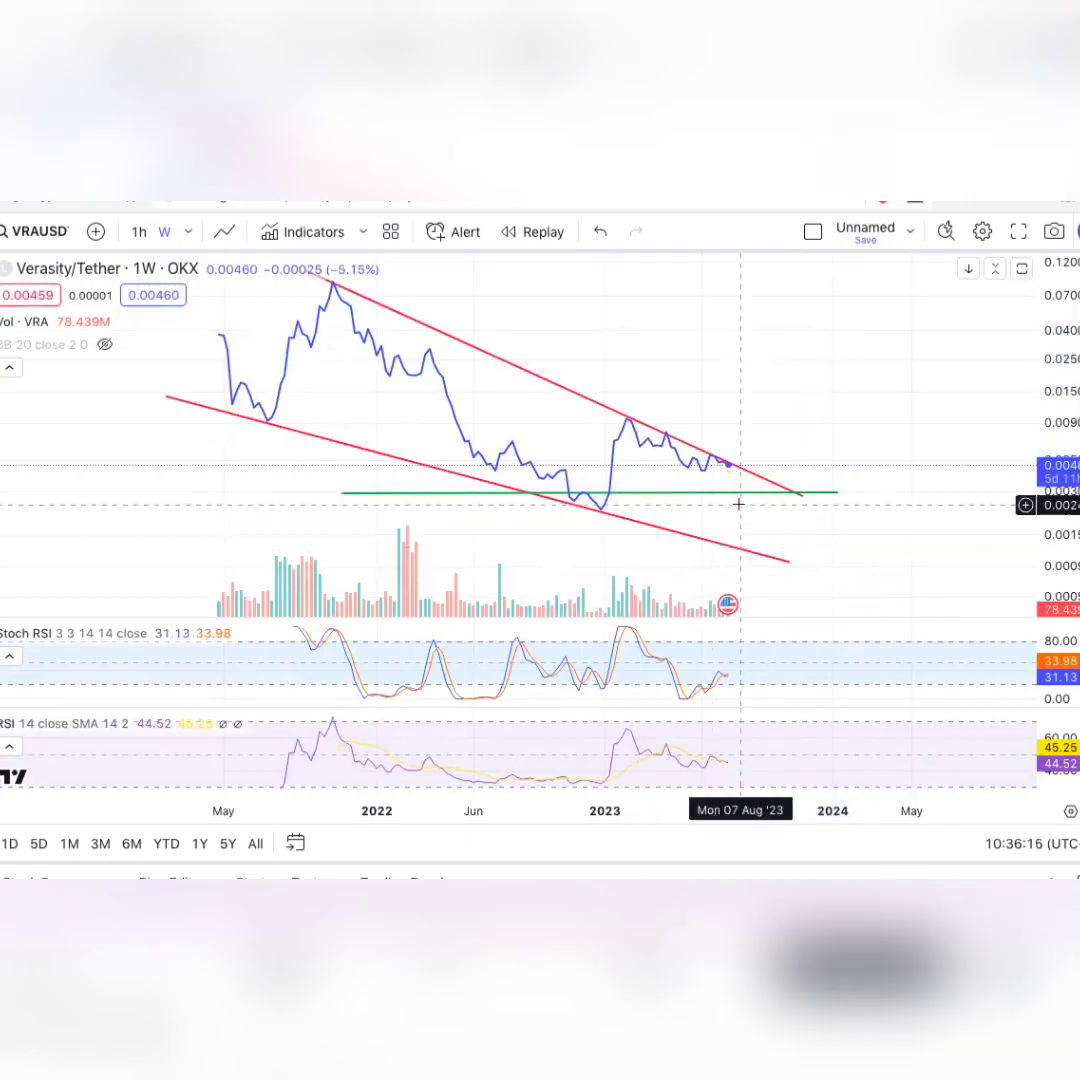
{"action": "left_click", "coordinate": [694, 493]}
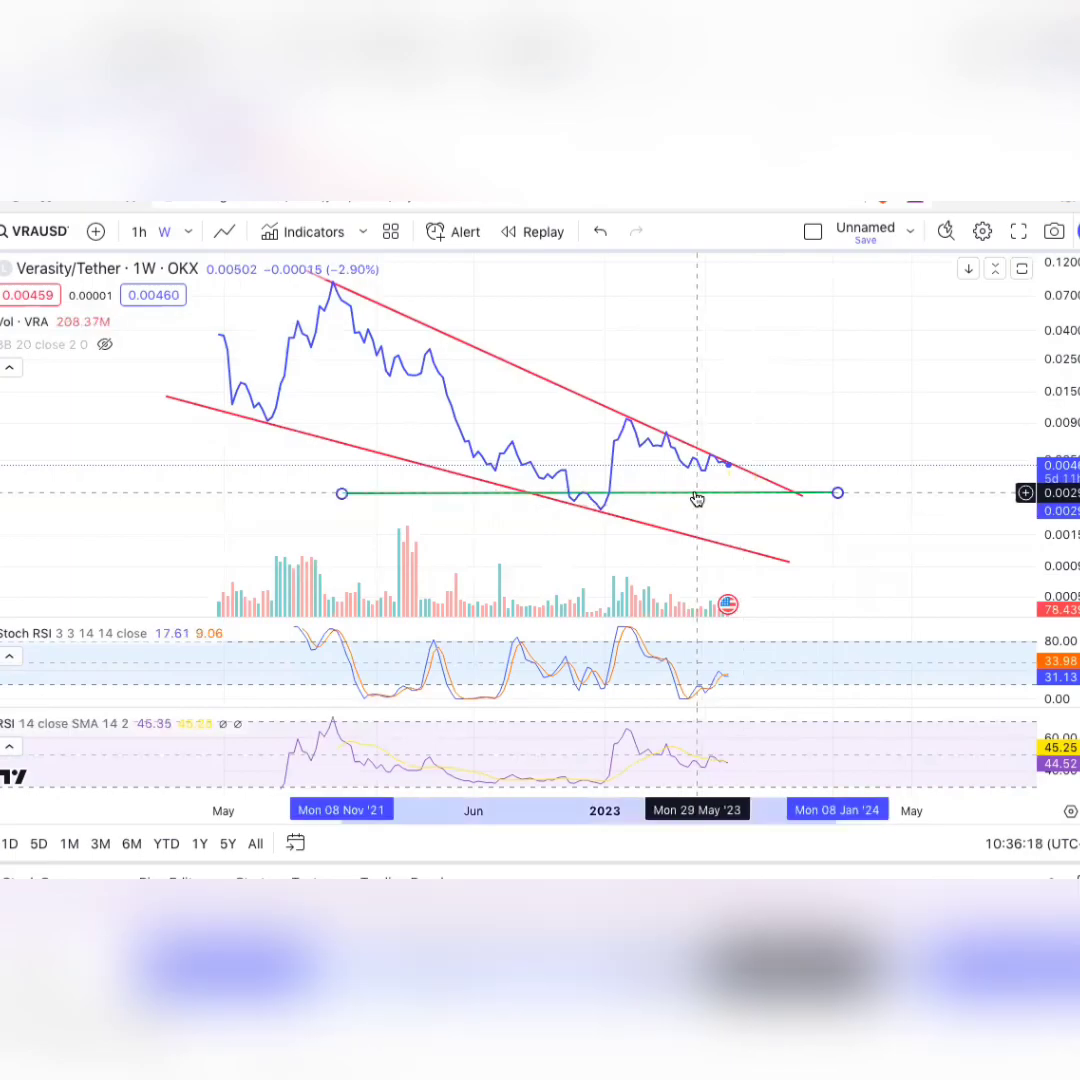
{"action": "key", "text": "Delete"}
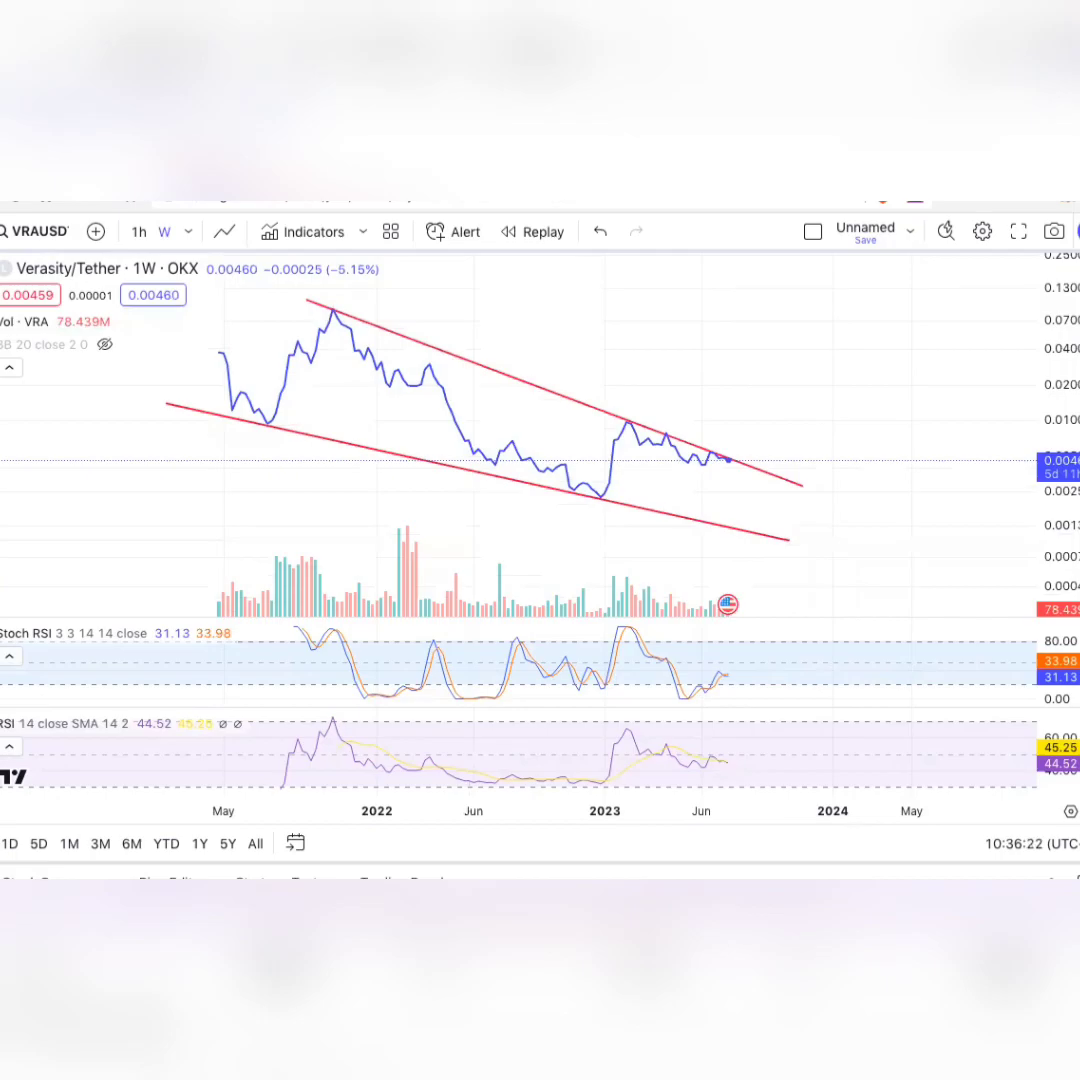
- Draw converging green trendlines around the 2022 decline: above it from 18 Jul 2022 to 2 Jan 2023, below it from 6 Jun to 26 Dec 2022
{"action": "left_click_drag", "start_coordinate": [862, 297], "coordinate": [835, 365]}
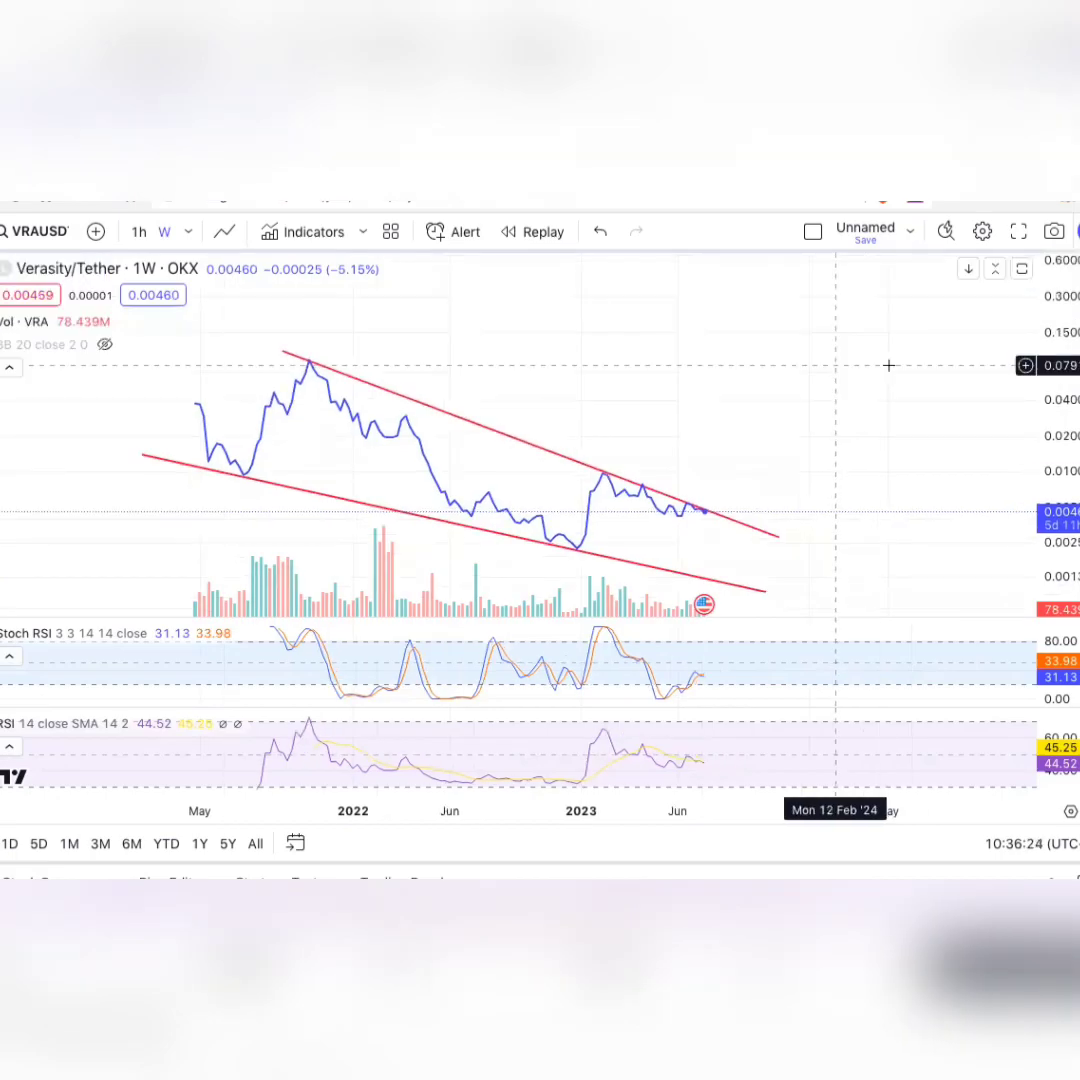
{"action": "left_click_drag", "start_coordinate": [1060, 485], "coordinate": [1060, 440]}
{"action": "left_click_drag", "start_coordinate": [909, 437], "coordinate": [931, 369]}
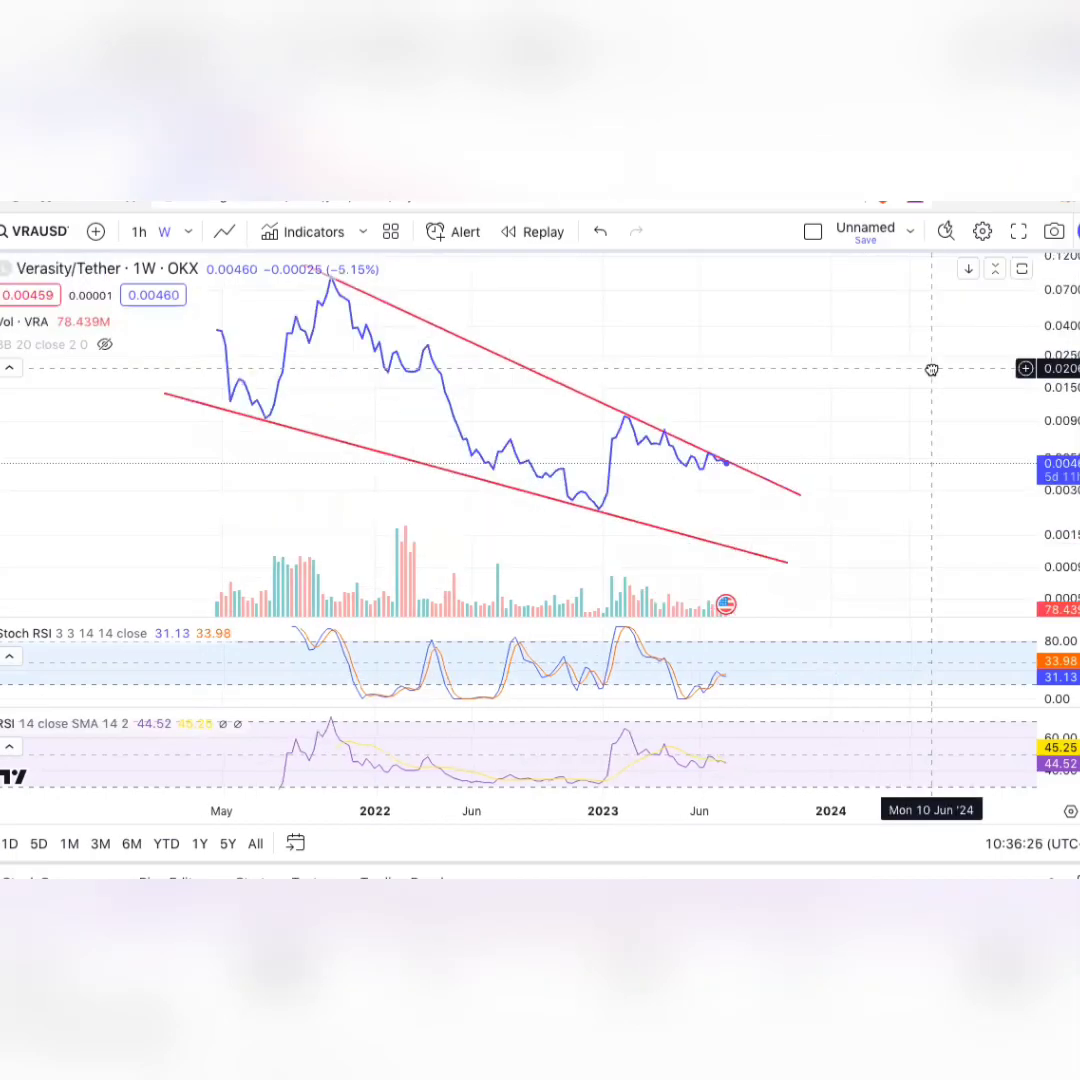
{"action": "left_click_drag", "start_coordinate": [1072, 380], "coordinate": [1050, 436]}
{"action": "left_click_drag", "start_coordinate": [869, 419], "coordinate": [847, 458]}
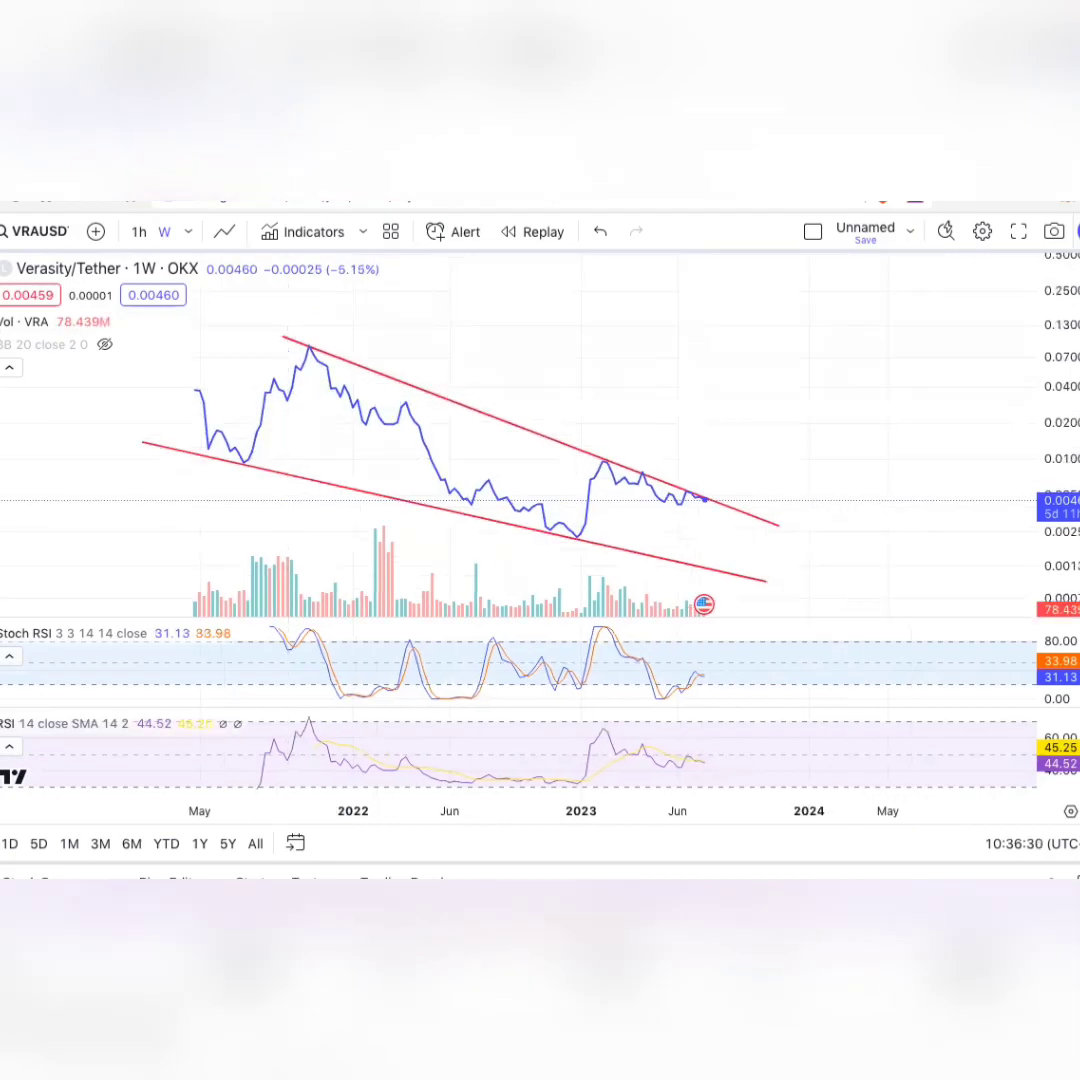
{"action": "left_click", "coordinate": [476, 469]}
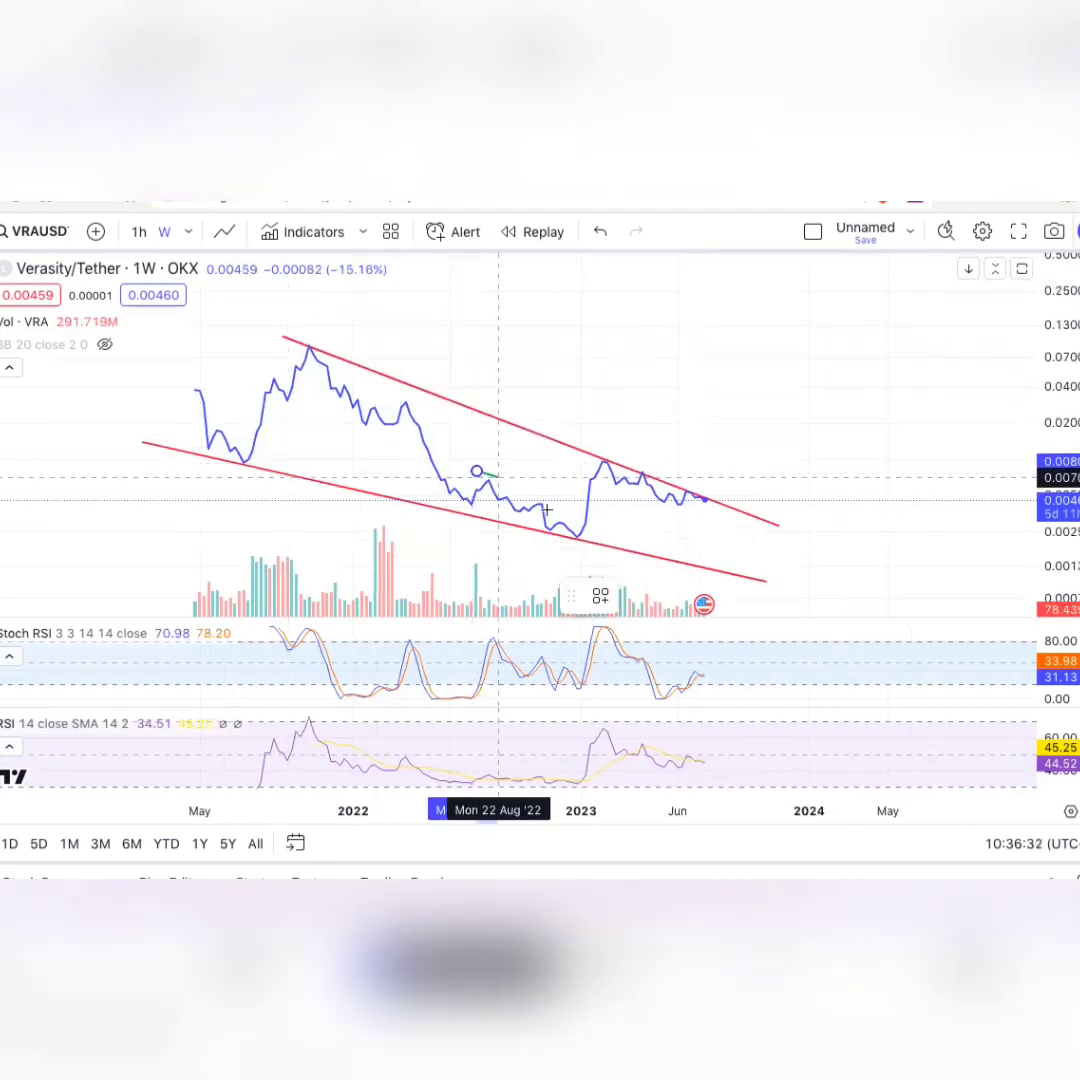
{"action": "left_click", "coordinate": [580, 535]}
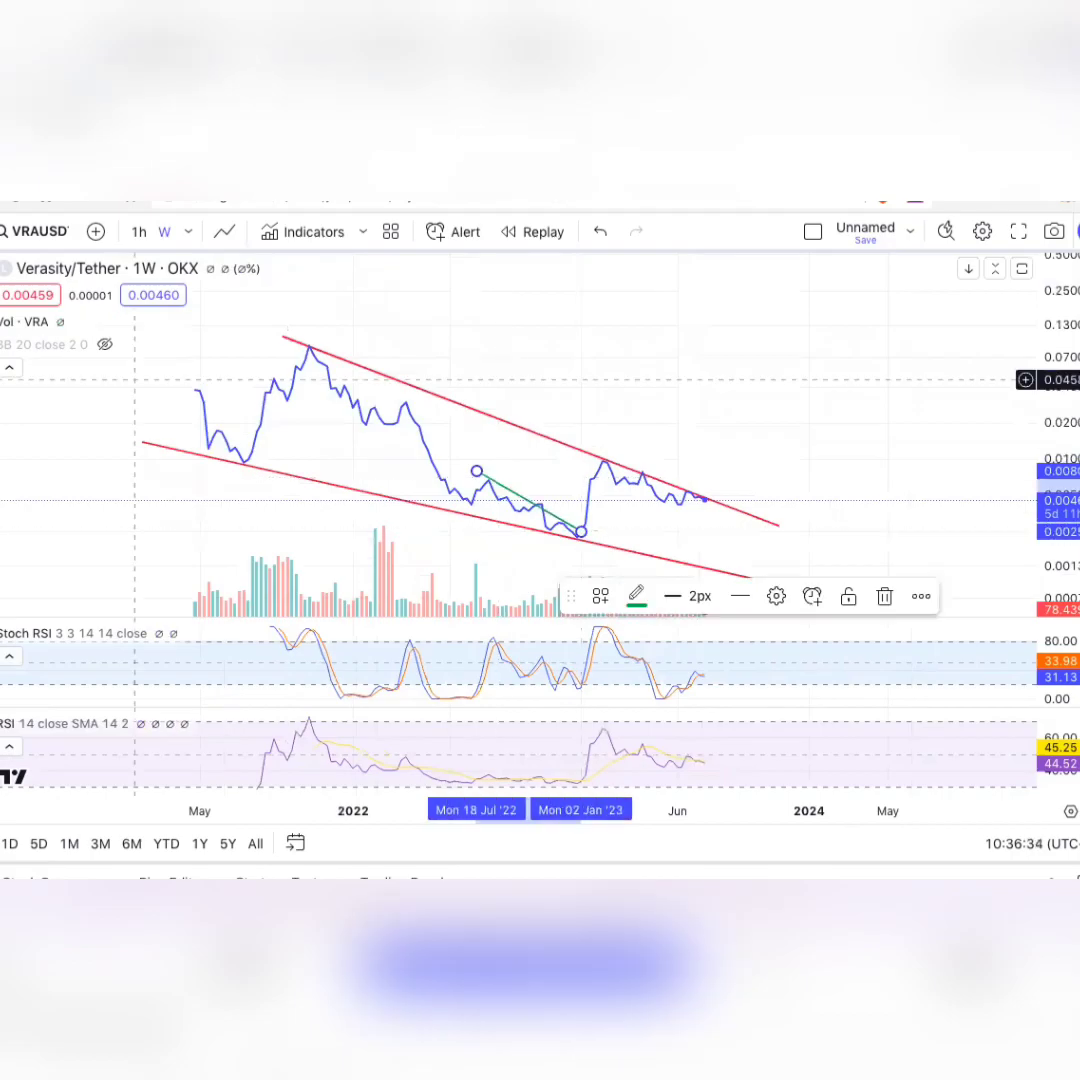
{"action": "left_click", "coordinate": [443, 502]}
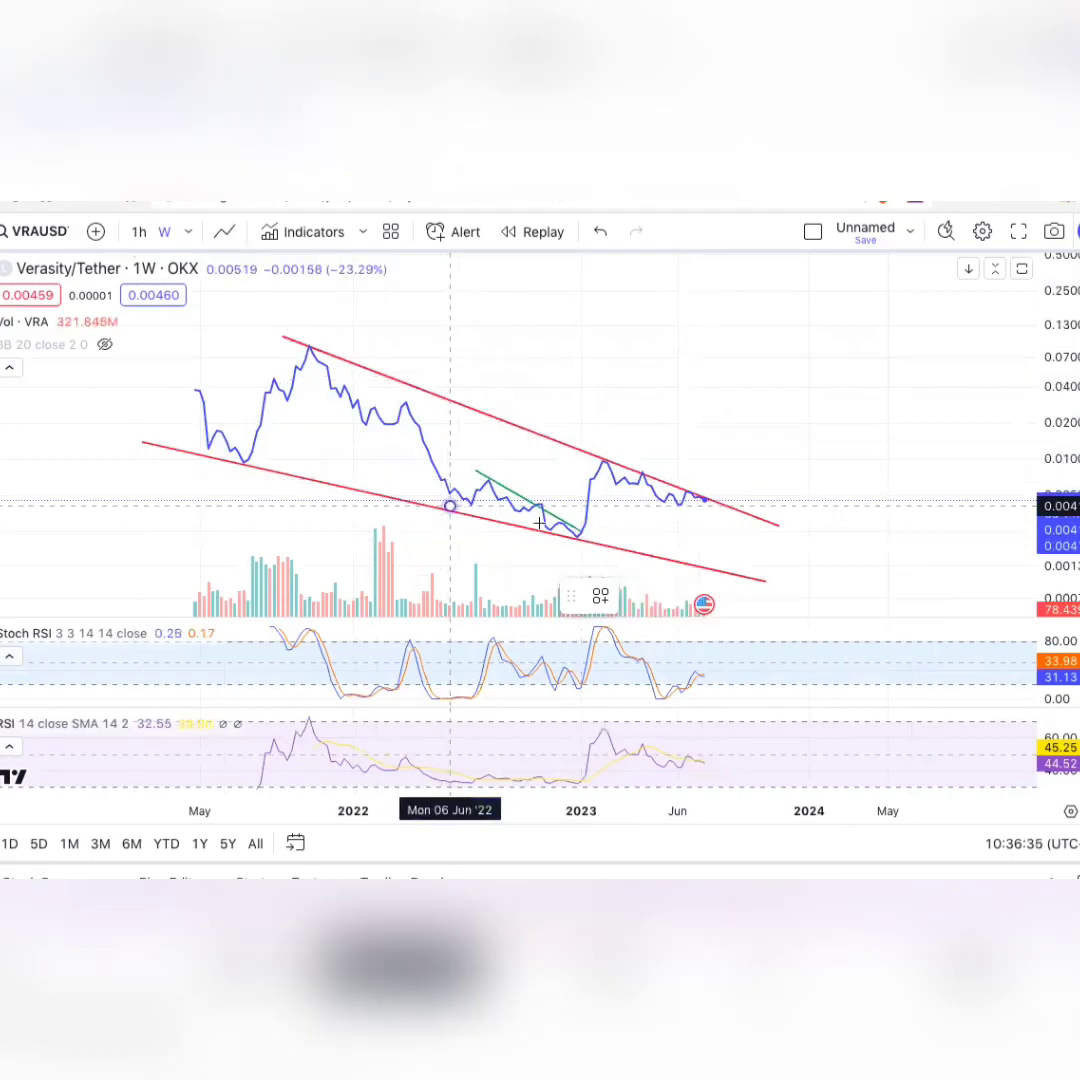
{"action": "left_click_drag", "start_coordinate": [450, 506], "coordinate": [575, 540]}
{"action": "left_click", "coordinate": [576, 540]}
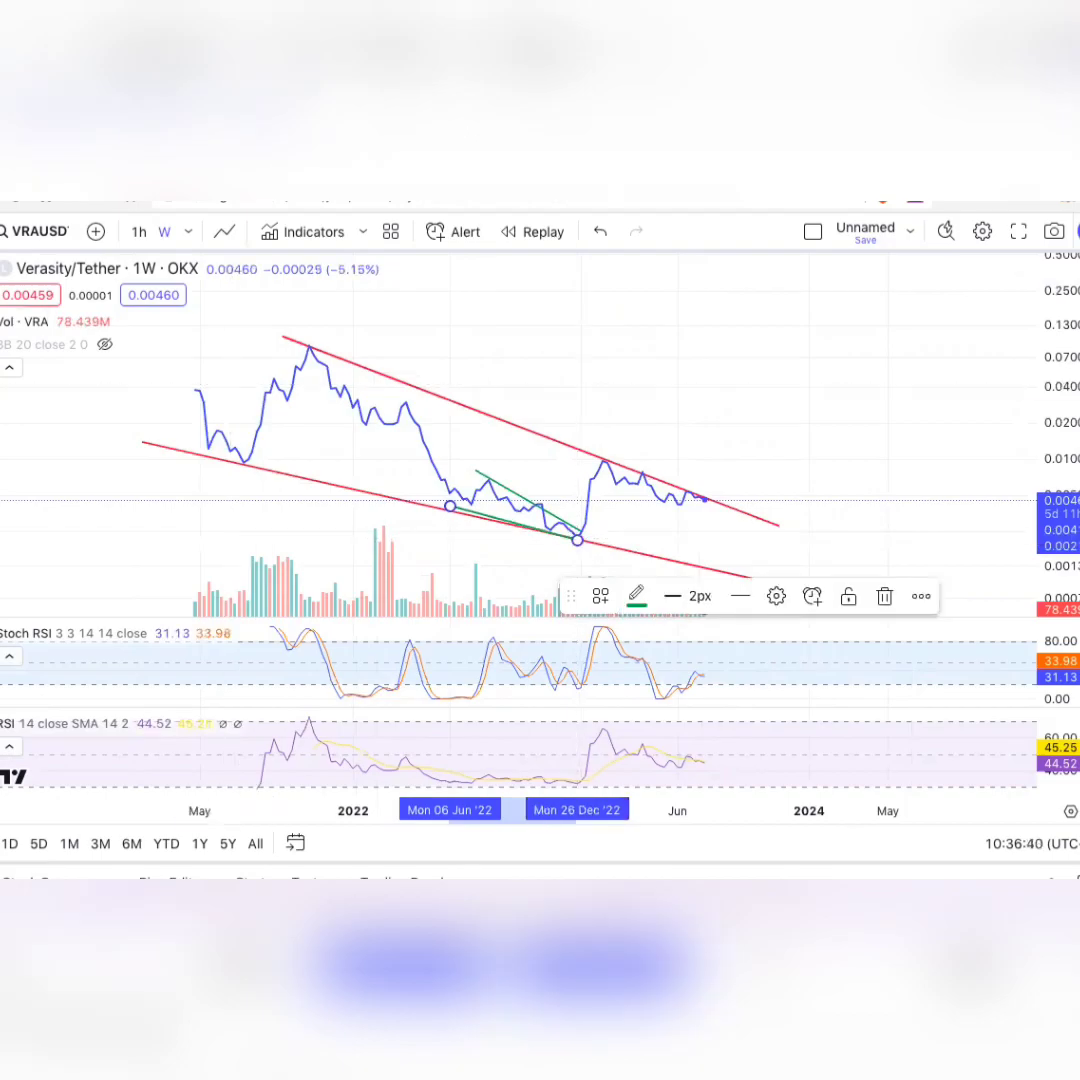
- Draw green trendlines above the 2023 price section from 6 Feb to 14 Aug and below it ending 17 Jul, and delete both
{"action": "left_click", "coordinate": [613, 416]}
{"action": "left_click", "coordinate": [604, 459]}
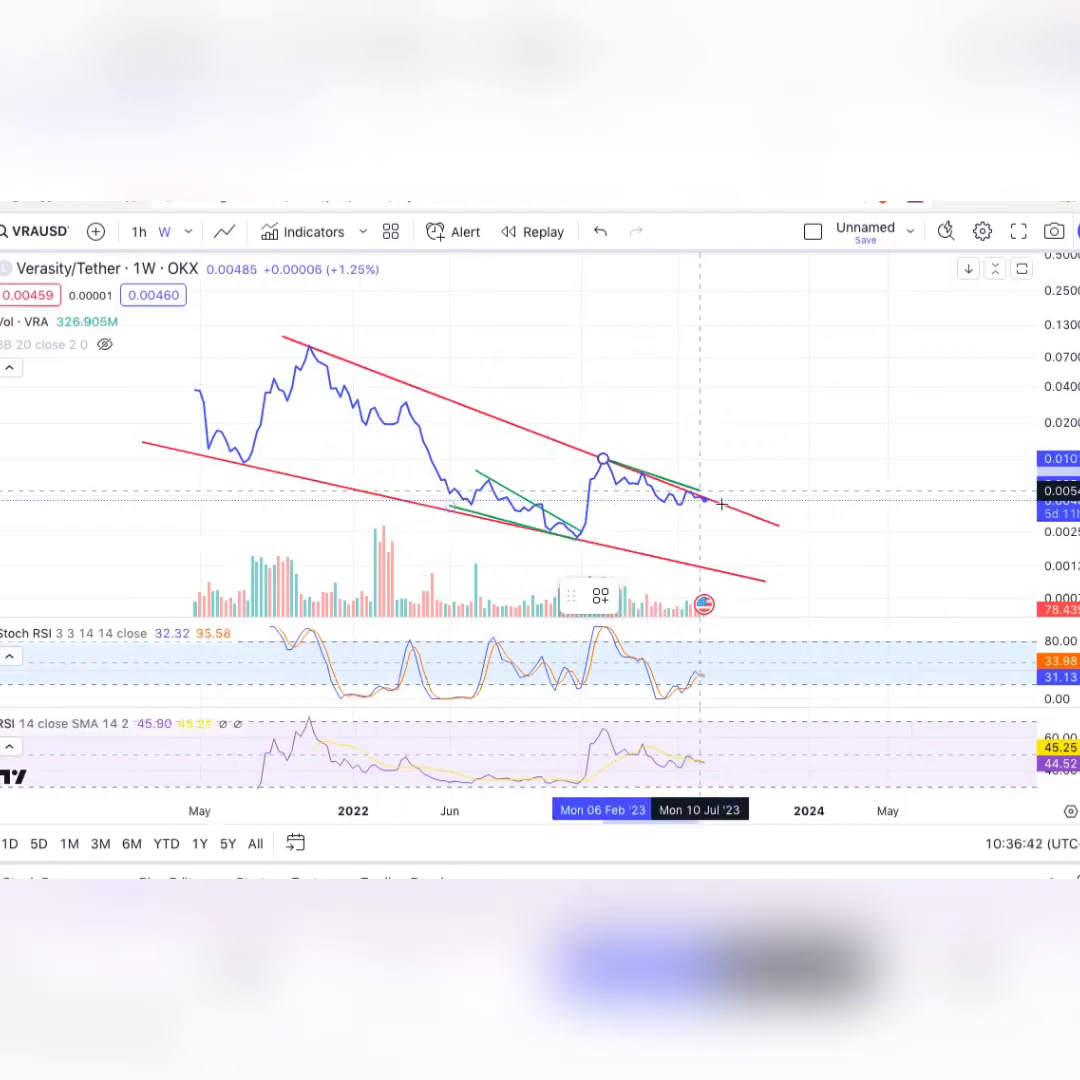
{"action": "left_click", "coordinate": [721, 506]}
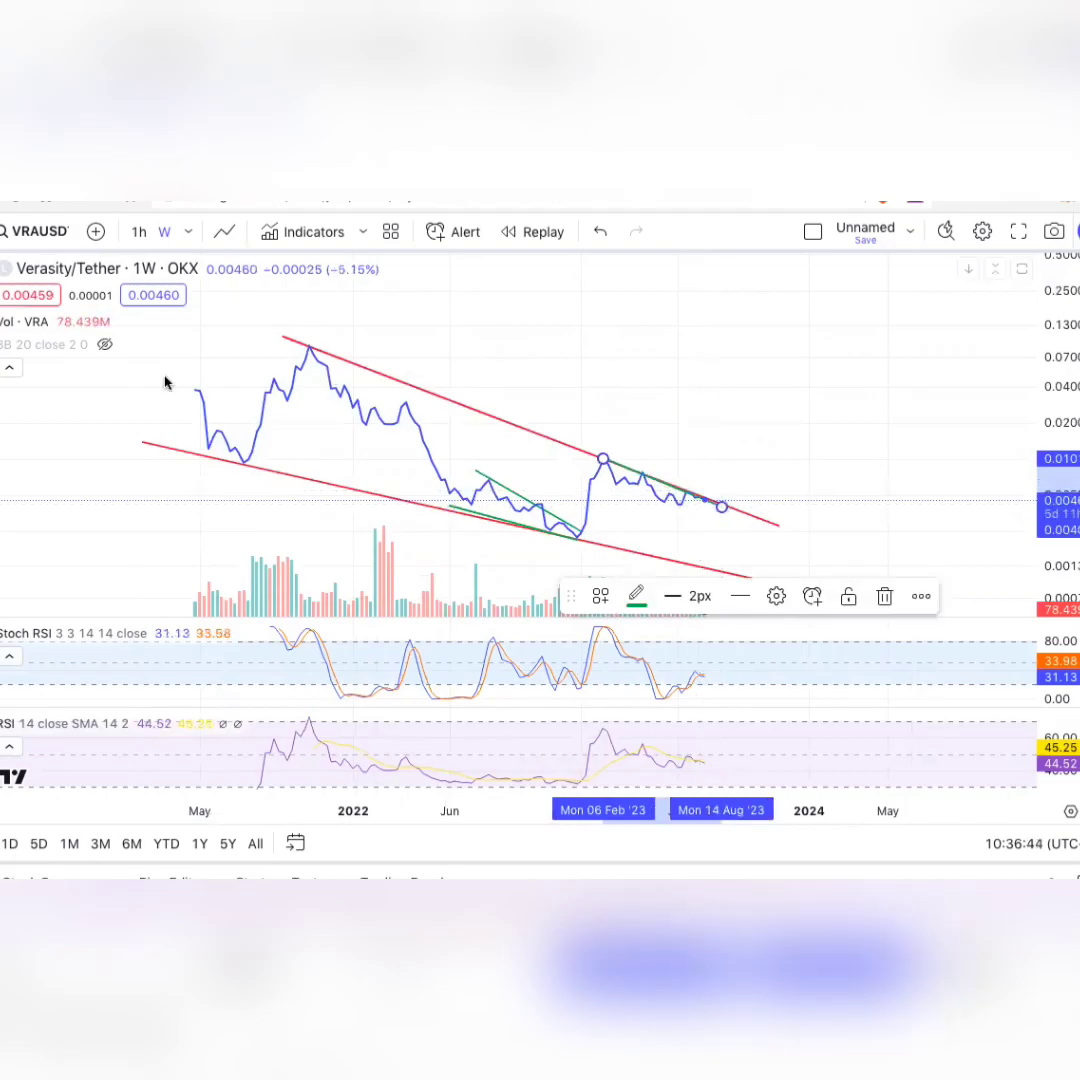
{"action": "left_click", "coordinate": [591, 494]}
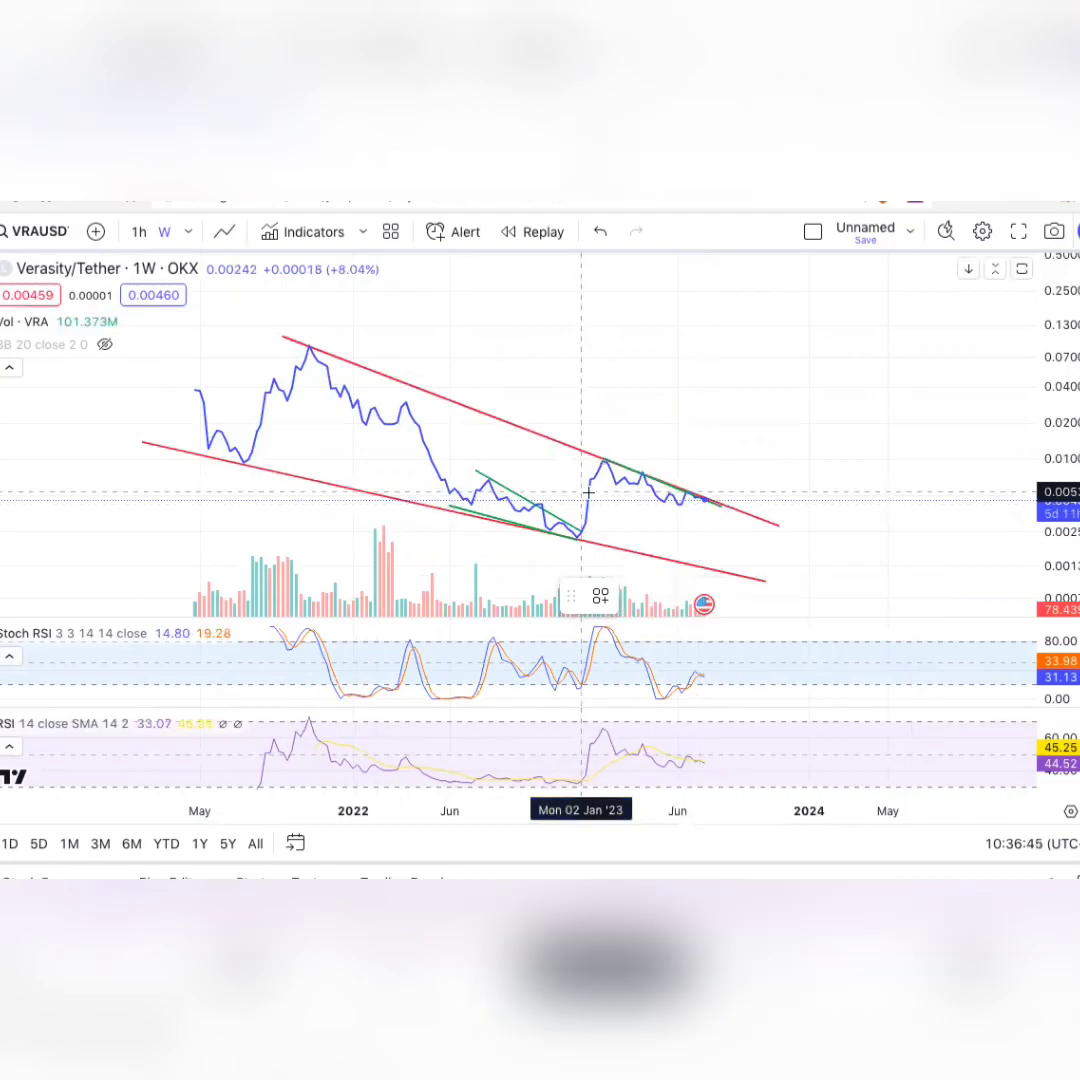
{"action": "left_click", "coordinate": [703, 513]}
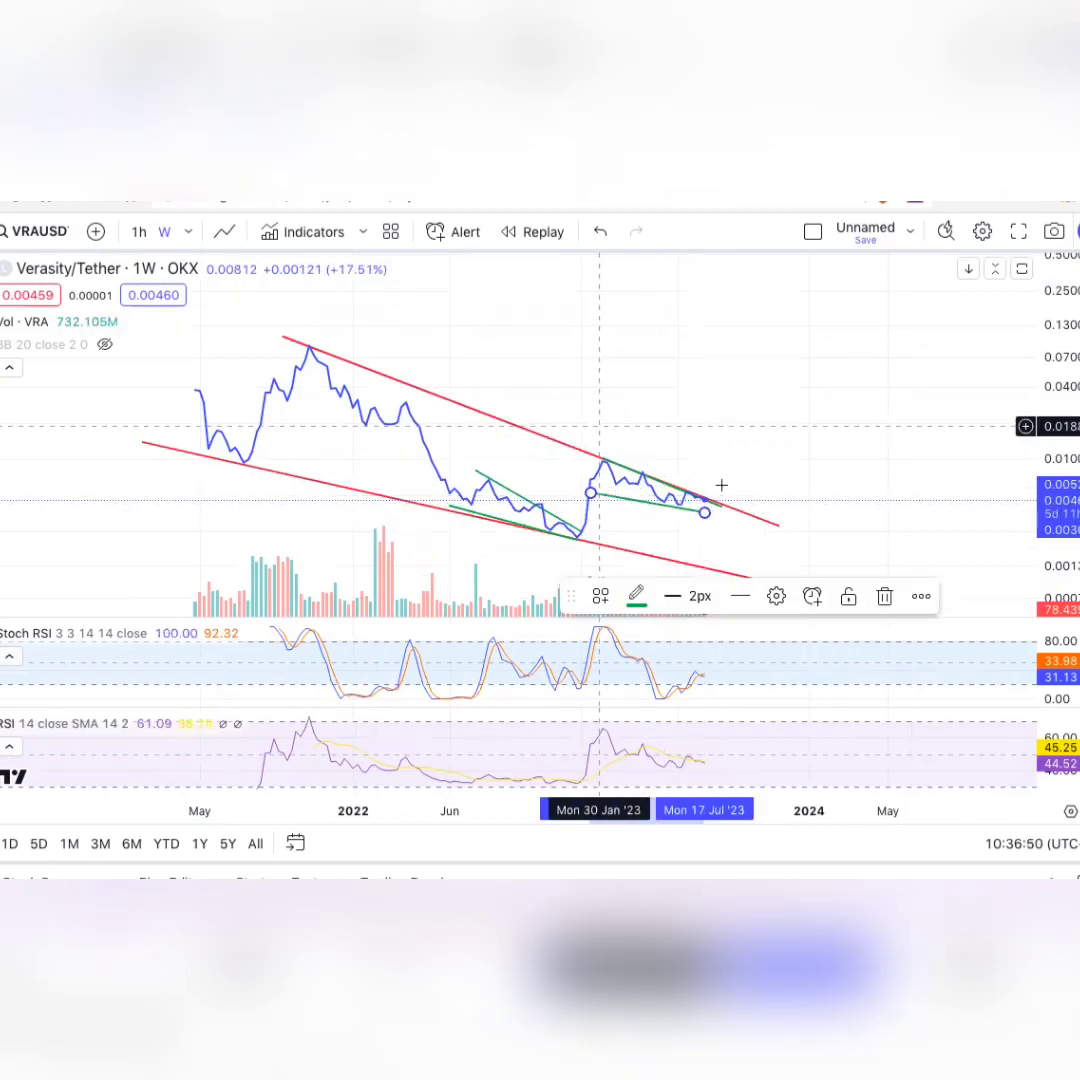
{"action": "left_click", "coordinate": [617, 467]}
{"action": "key", "text": "Delete"}
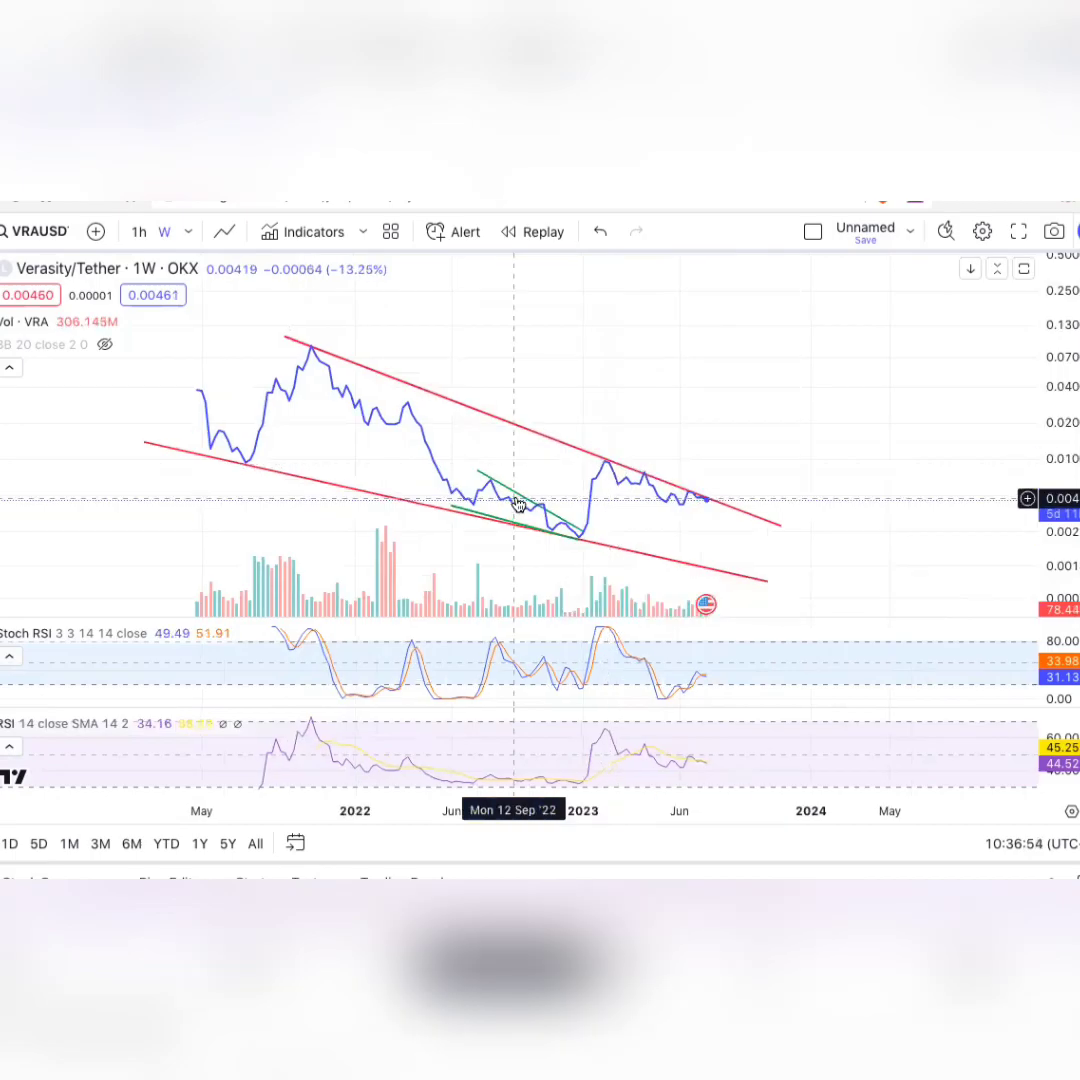
- Delete the green trendline above the 2022 decline, and sketch and remove an orange wave from 17 May 2021 to 26 Feb 2024
{"action": "left_click", "coordinate": [517, 494]}
{"action": "key", "text": "Delete"}
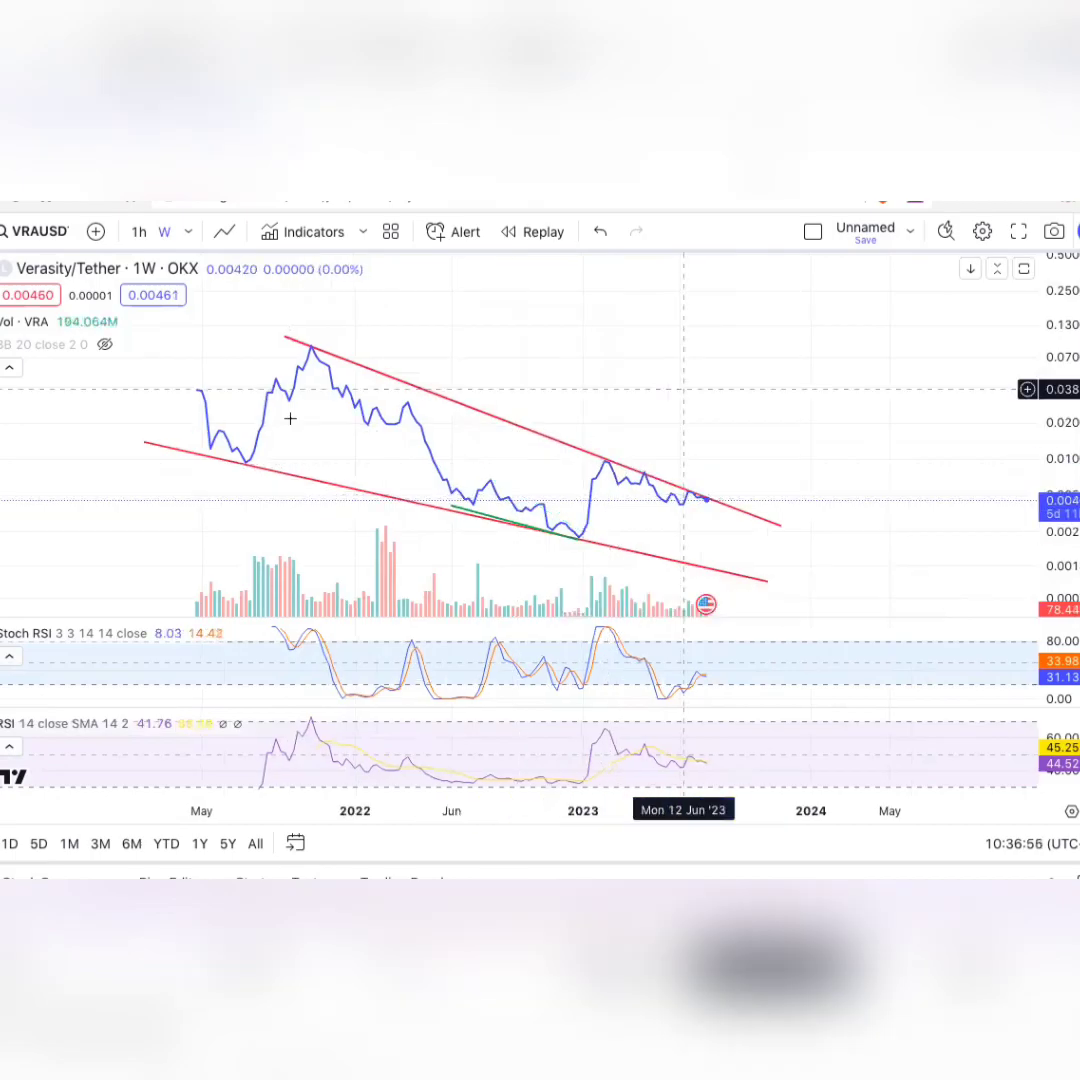
{"action": "left_click", "coordinate": [288, 343]}
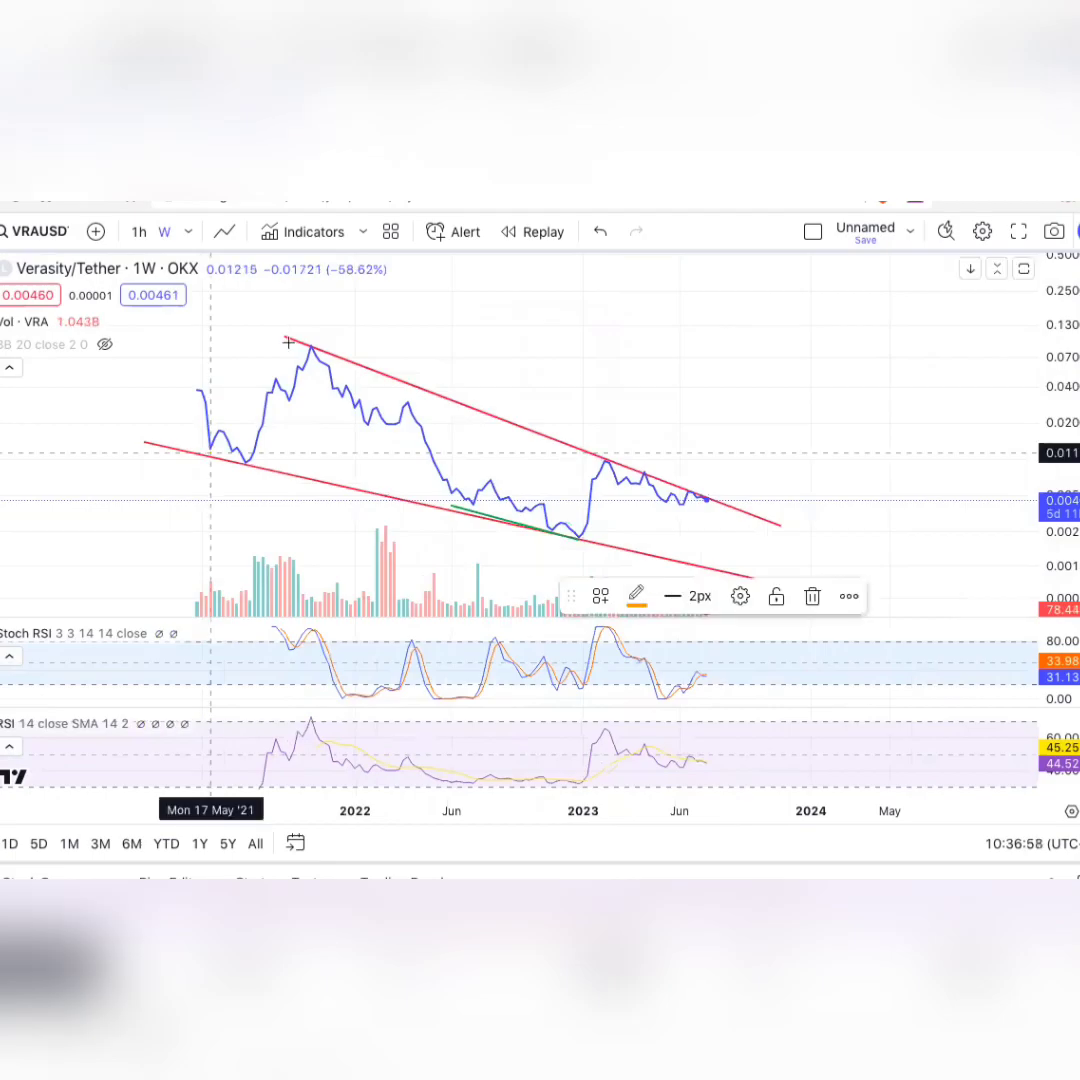
{"action": "left_click_drag", "start_coordinate": [211, 450], "coordinate": [478, 492]}
{"action": "mouse_move", "coordinate": [330, 336]}
{"action": "left_mouse_down"}
{"action": "mouse_move", "coordinate": [501, 507]}
{"action": "mouse_move", "coordinate": [560, 480]}
{"action": "mouse_move", "coordinate": [715, 560]}
{"action": "mouse_move", "coordinate": [843, 381]}
{"action": "left_mouse_up"}
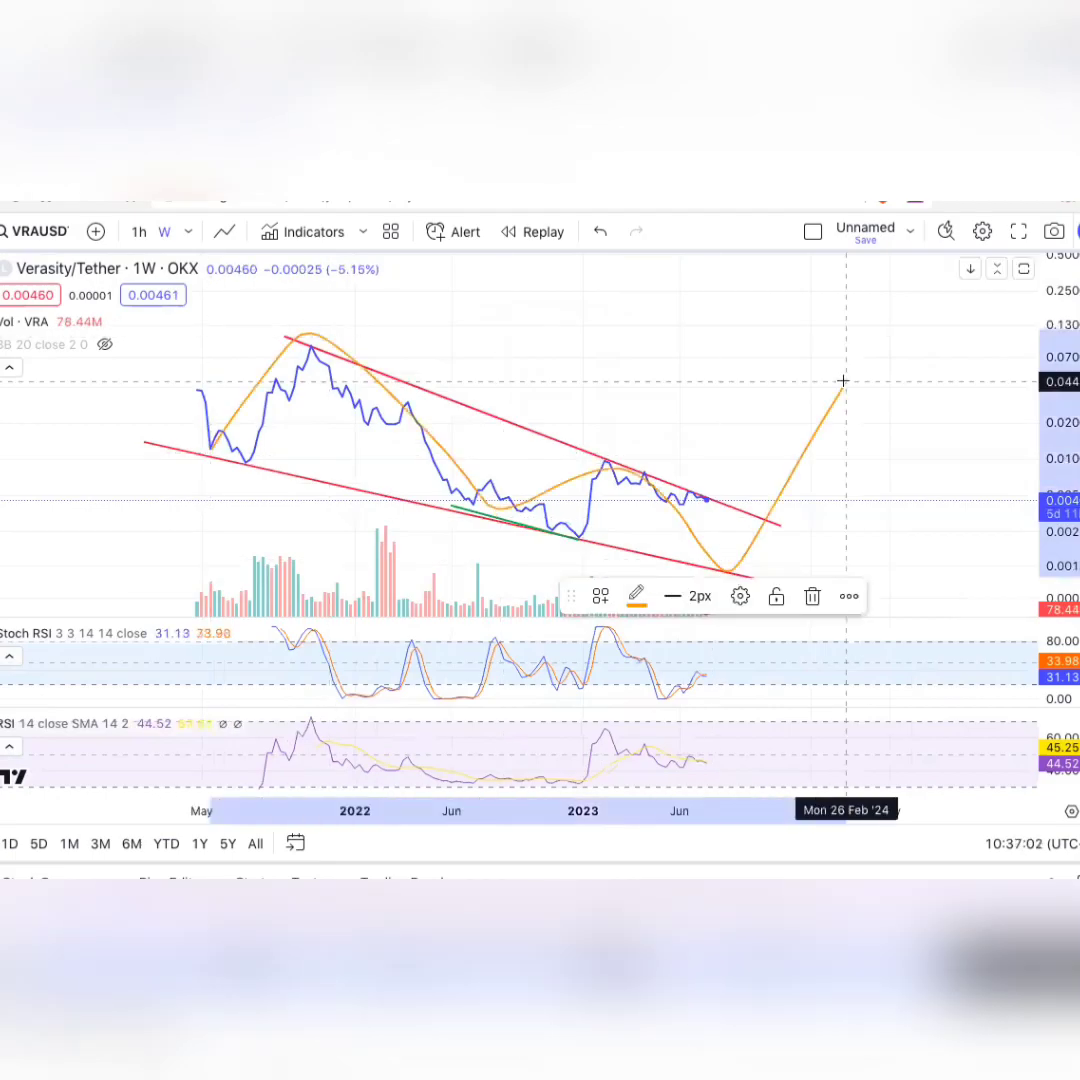
{"action": "left_click", "coordinate": [812, 596]}
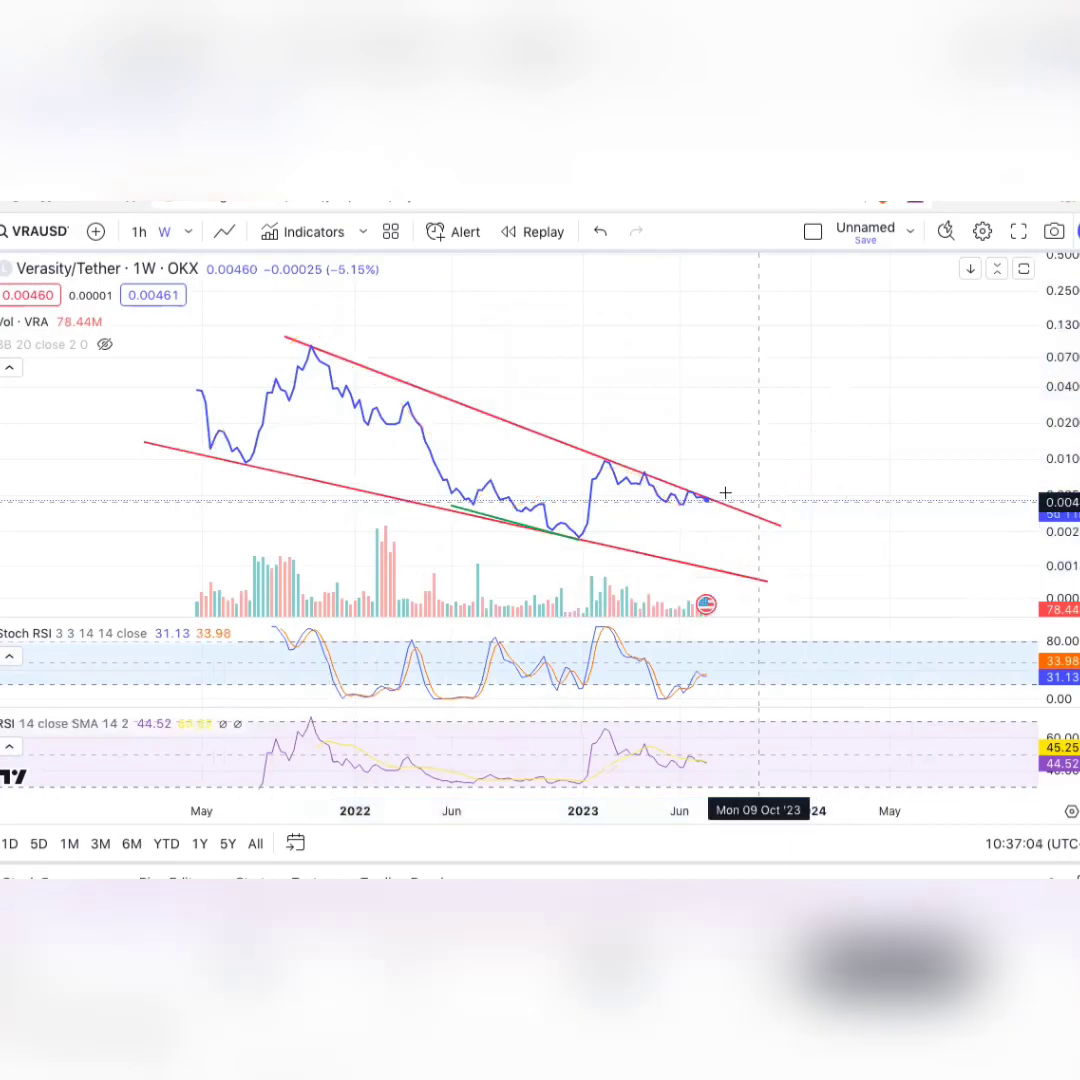
- Circle the current price at the upper red trendline in orange and delete the stray stroke near the lower red trendline
{"action": "left_click_drag", "start_coordinate": [731, 521], "coordinate": [712, 484]}
{"action": "left_click_drag", "start_coordinate": [744, 572], "coordinate": [710, 558]}
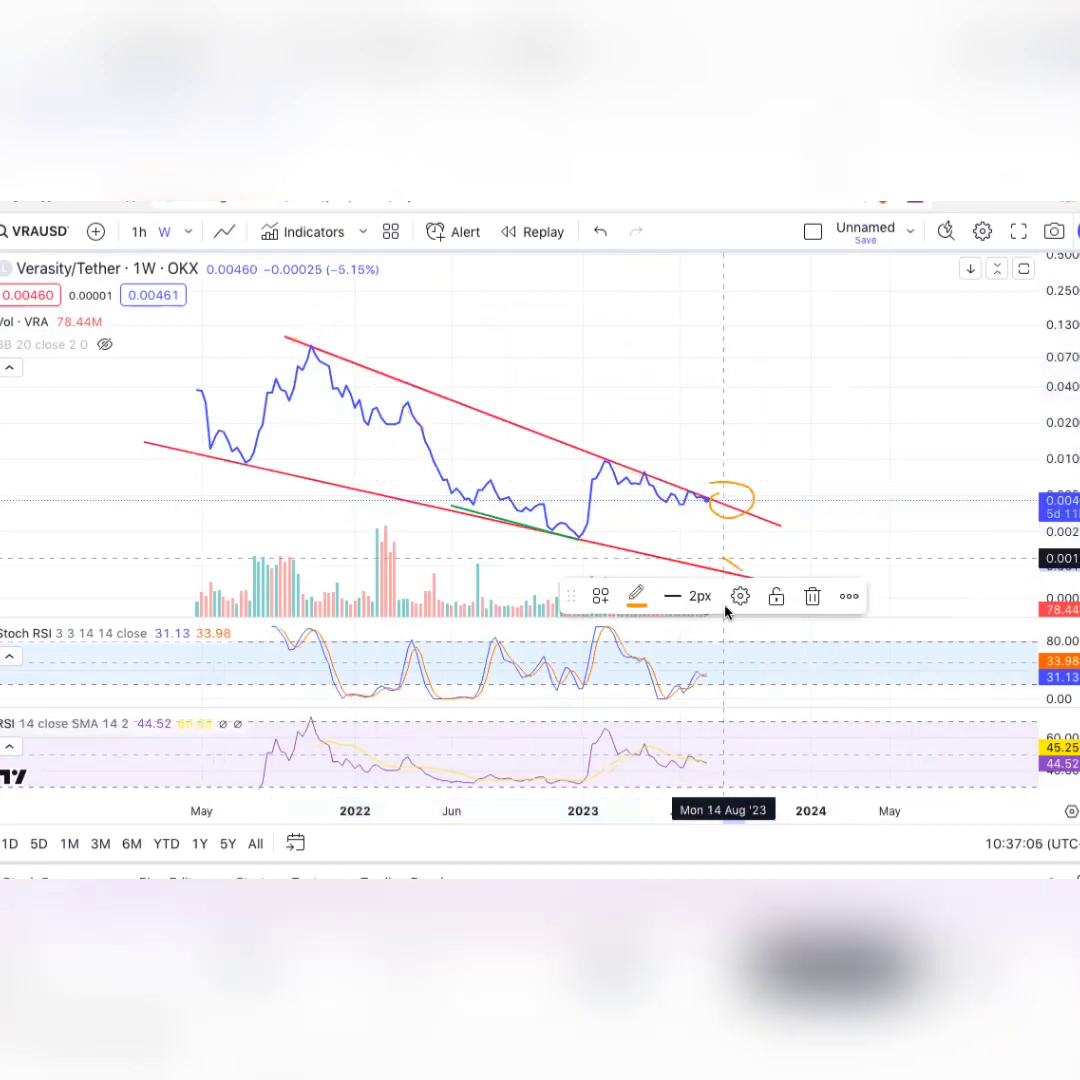
{"action": "left_click", "coordinate": [818, 597]}
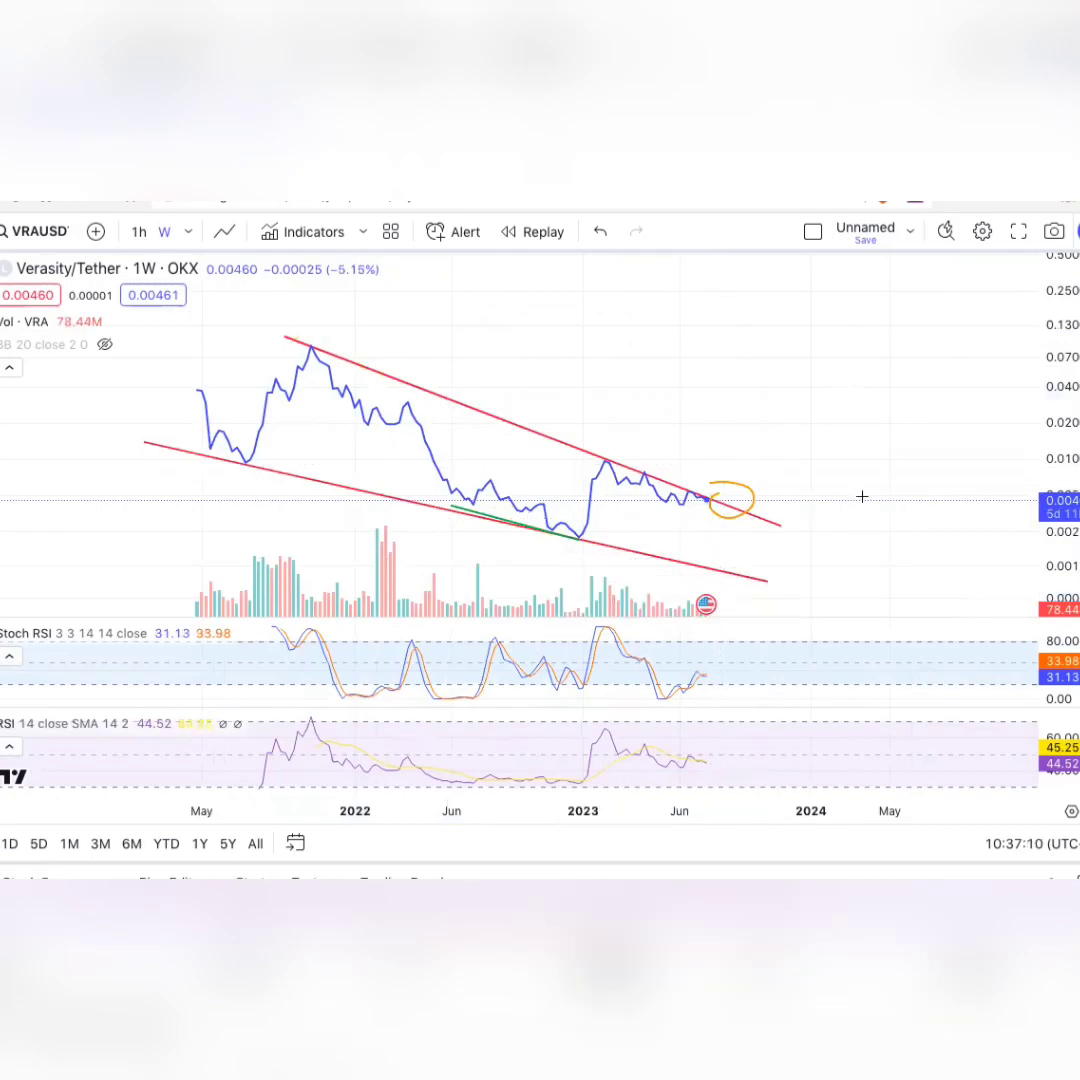
- Sketch an orange dip to the lower red trendline and rebound to about 0.040 at 29 Jan 2024, and delete it
{"action": "left_click_drag", "start_coordinate": [1075, 505], "coordinate": [1075, 485]}
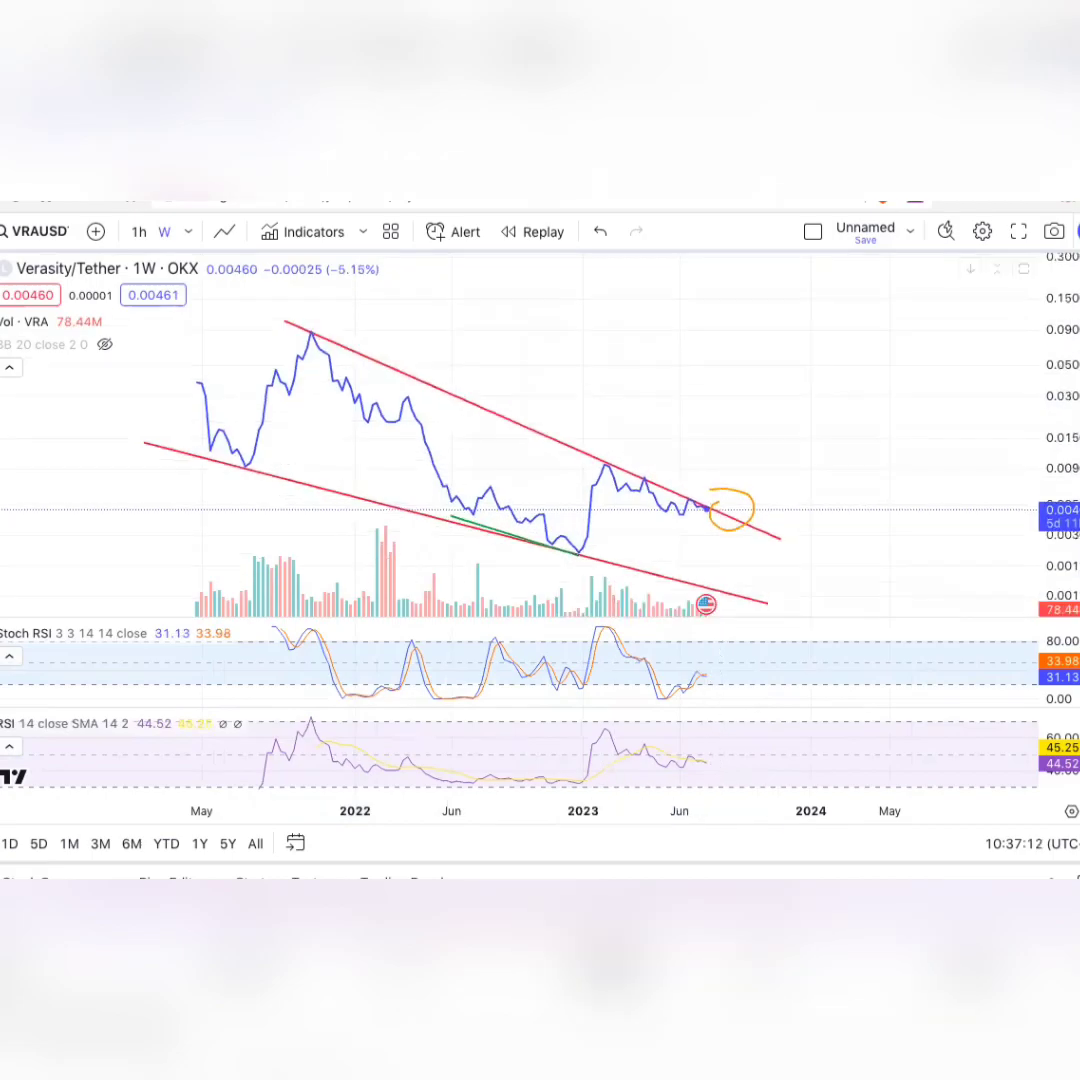
{"action": "left_click_drag", "start_coordinate": [783, 444], "coordinate": [795, 389]}
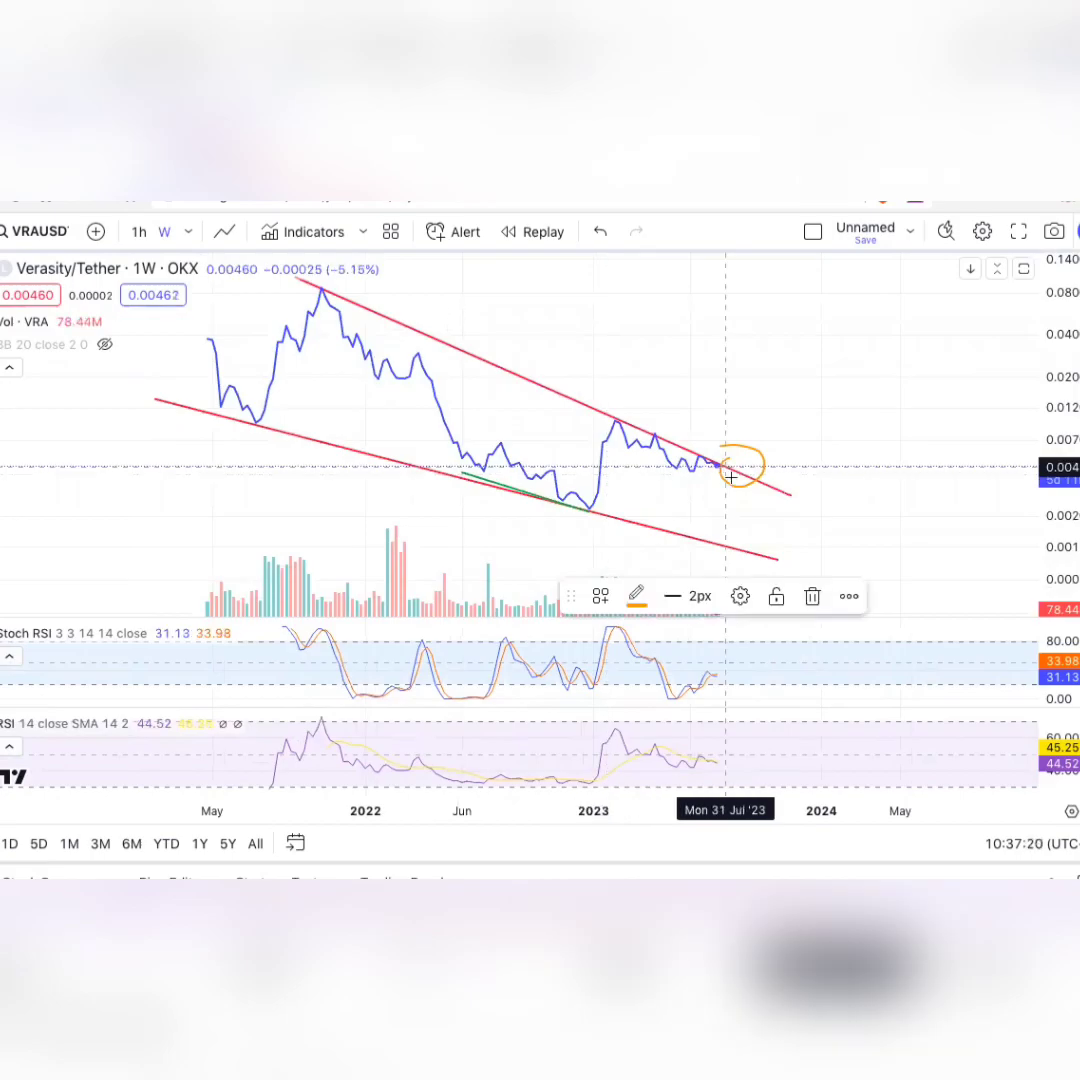
{"action": "mouse_move", "coordinate": [724, 466]}
{"action": "left_mouse_down"}
{"action": "mouse_move", "coordinate": [769, 562]}
{"action": "mouse_move", "coordinate": [848, 324]}
{"action": "left_mouse_up"}
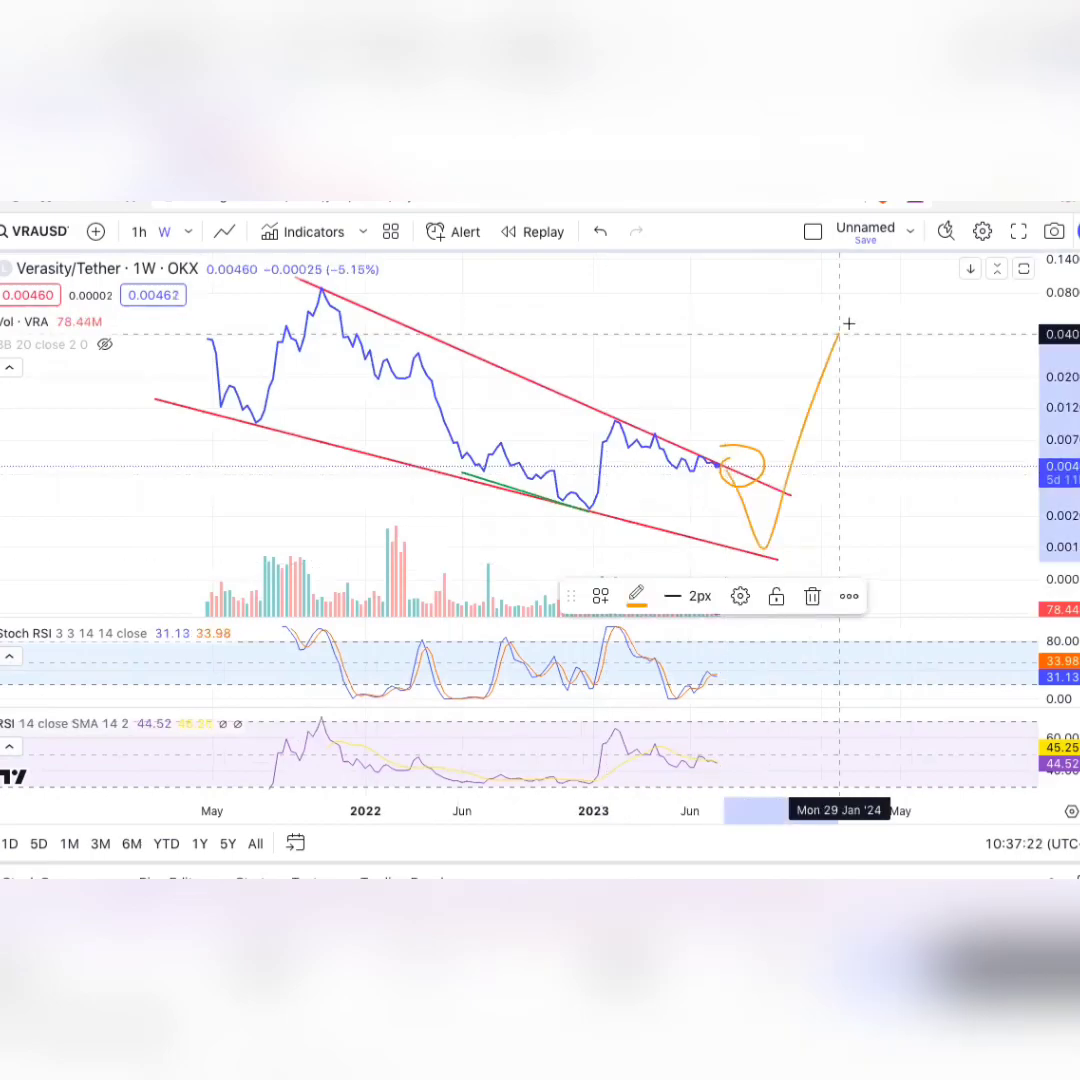
{"action": "left_click", "coordinate": [812, 597]}
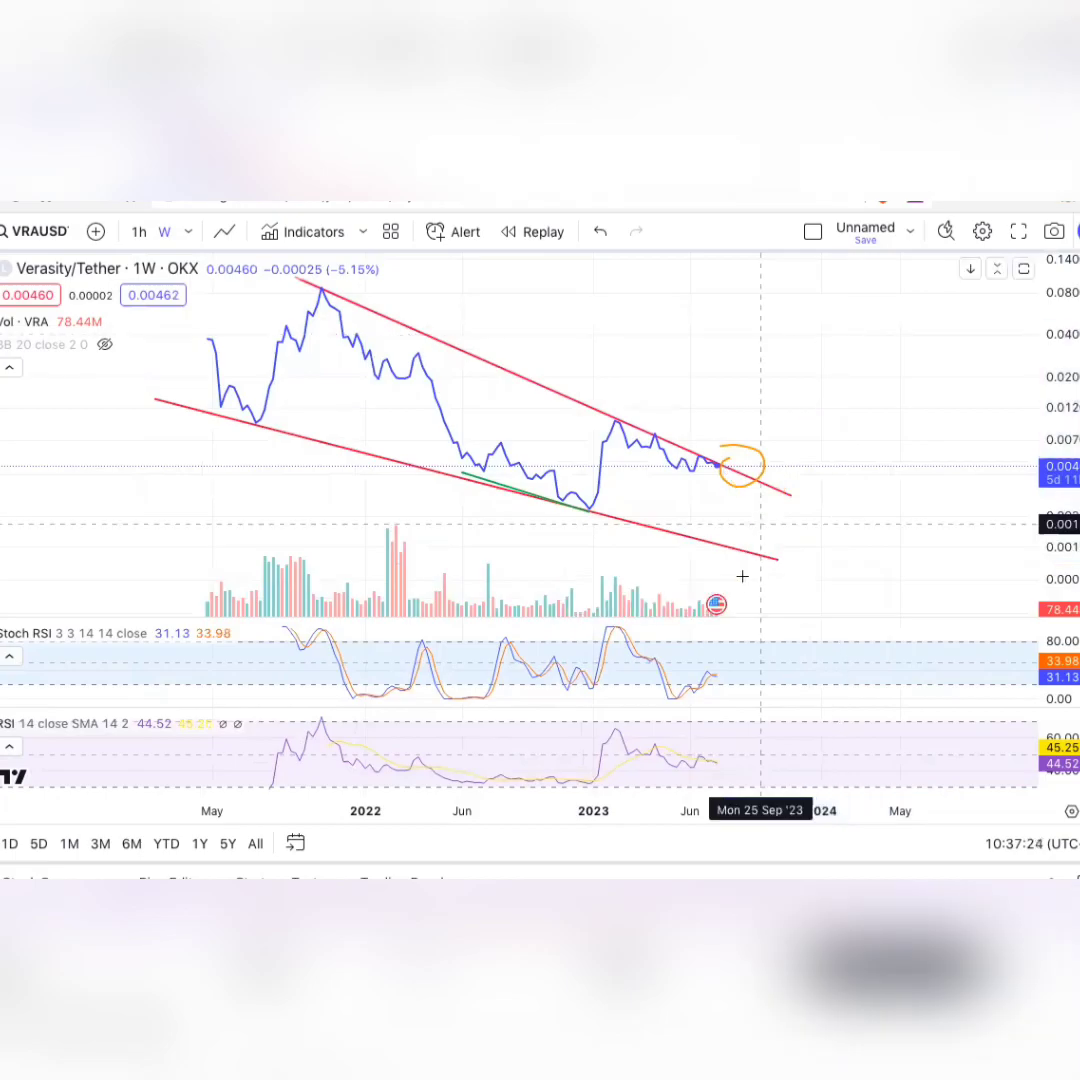
- Circle the end of the lower red trendline in orange, and delete both orange circles
{"action": "left_click_drag", "start_coordinate": [769, 510], "coordinate": [748, 524]}
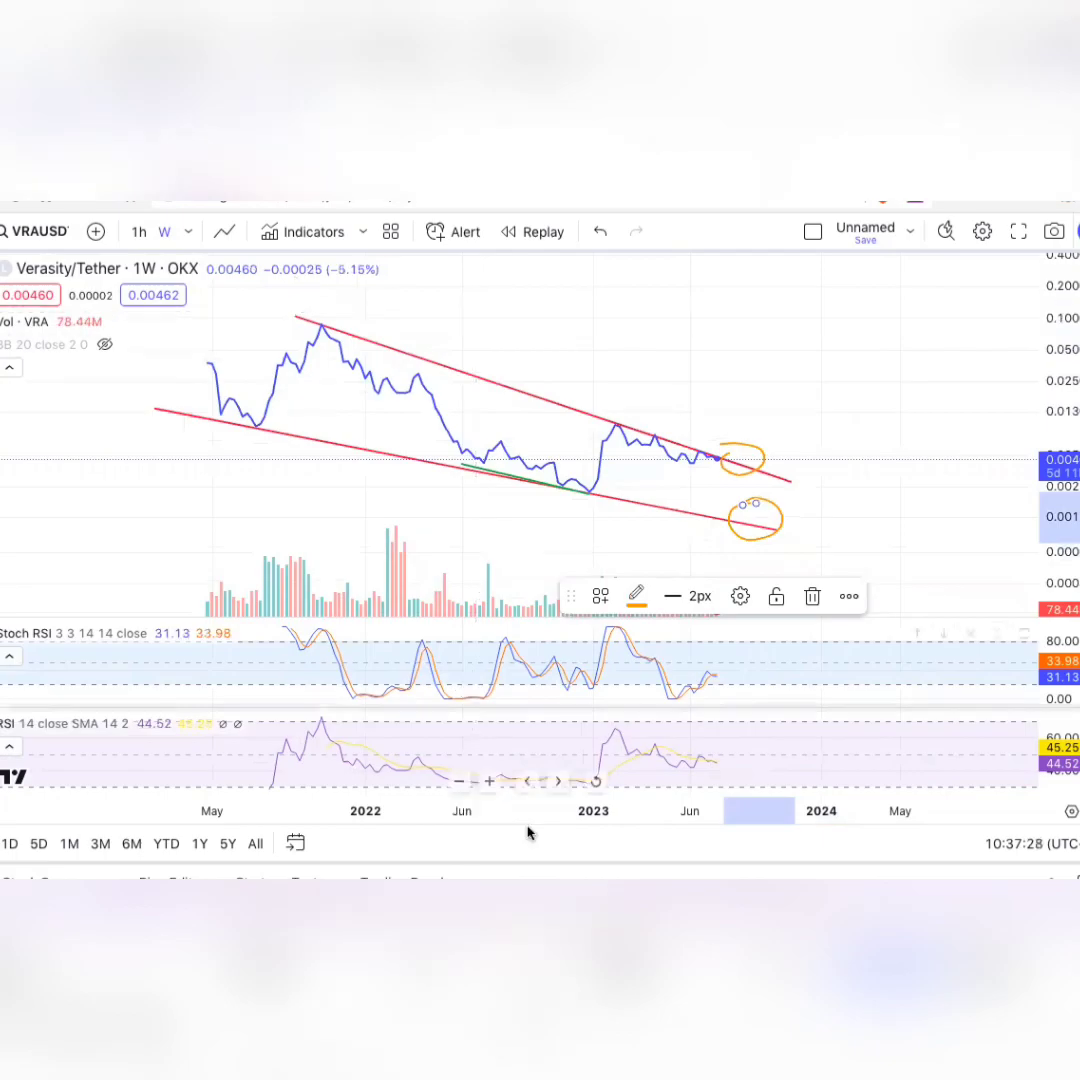
{"action": "left_click_drag", "start_coordinate": [533, 811], "coordinate": [616, 816]}
{"action": "scroll", "coordinate": [993, 386], "scroll_direction": "down", "scroll_amount": 2}
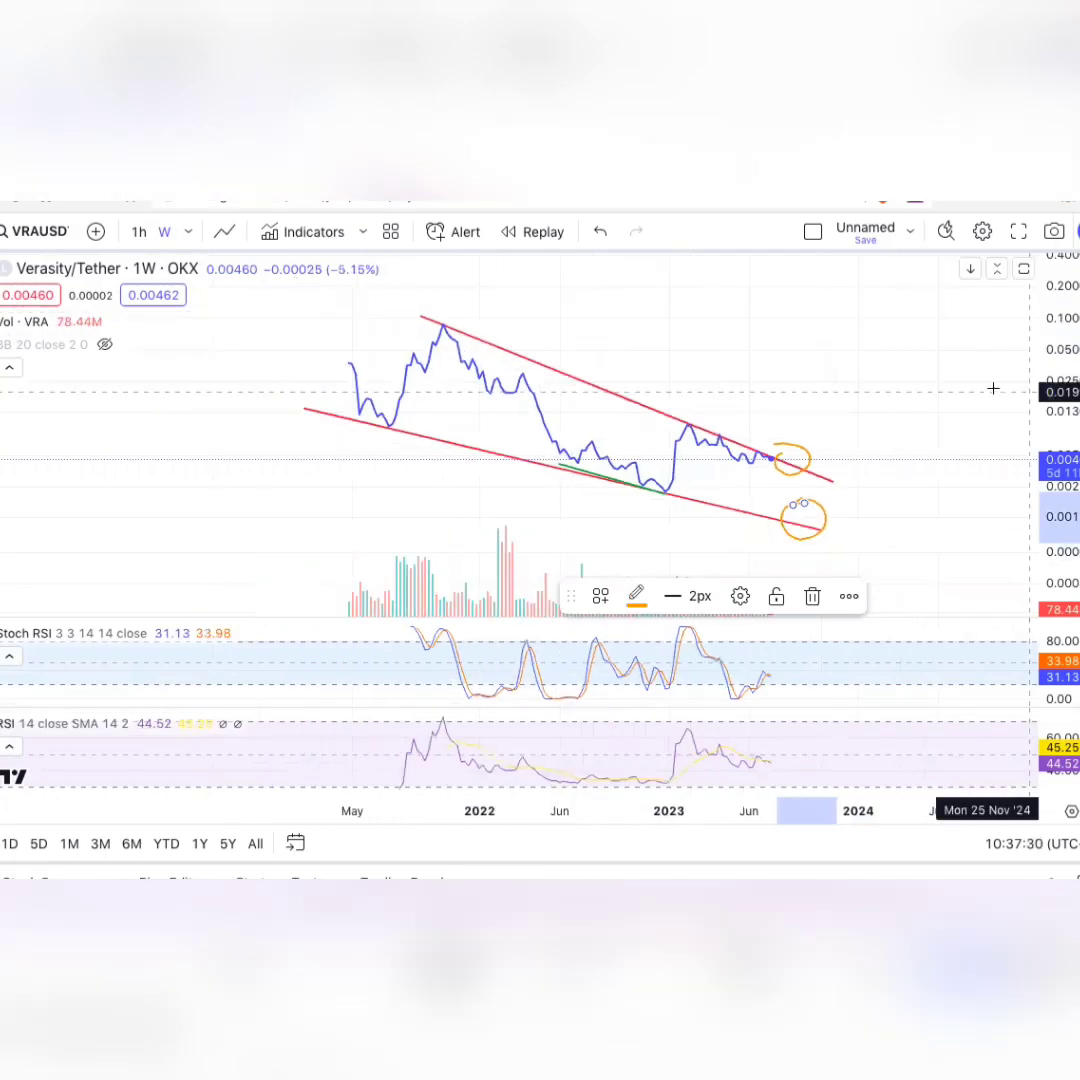
{"action": "left_click_drag", "start_coordinate": [885, 405], "coordinate": [857, 436]}
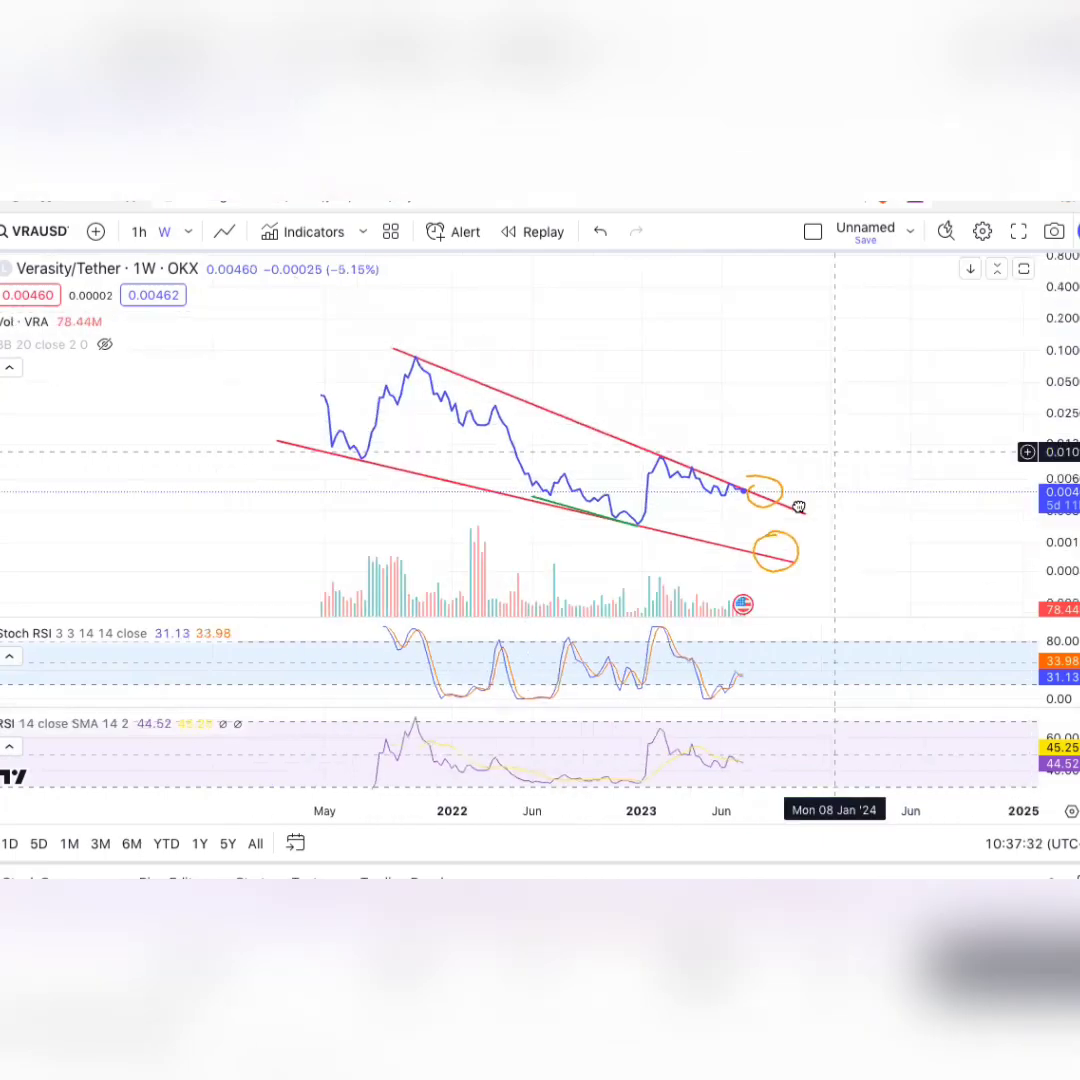
{"action": "left_click_drag", "start_coordinate": [798, 471], "coordinate": [755, 491]}
{"action": "left_click", "coordinate": [728, 553]}
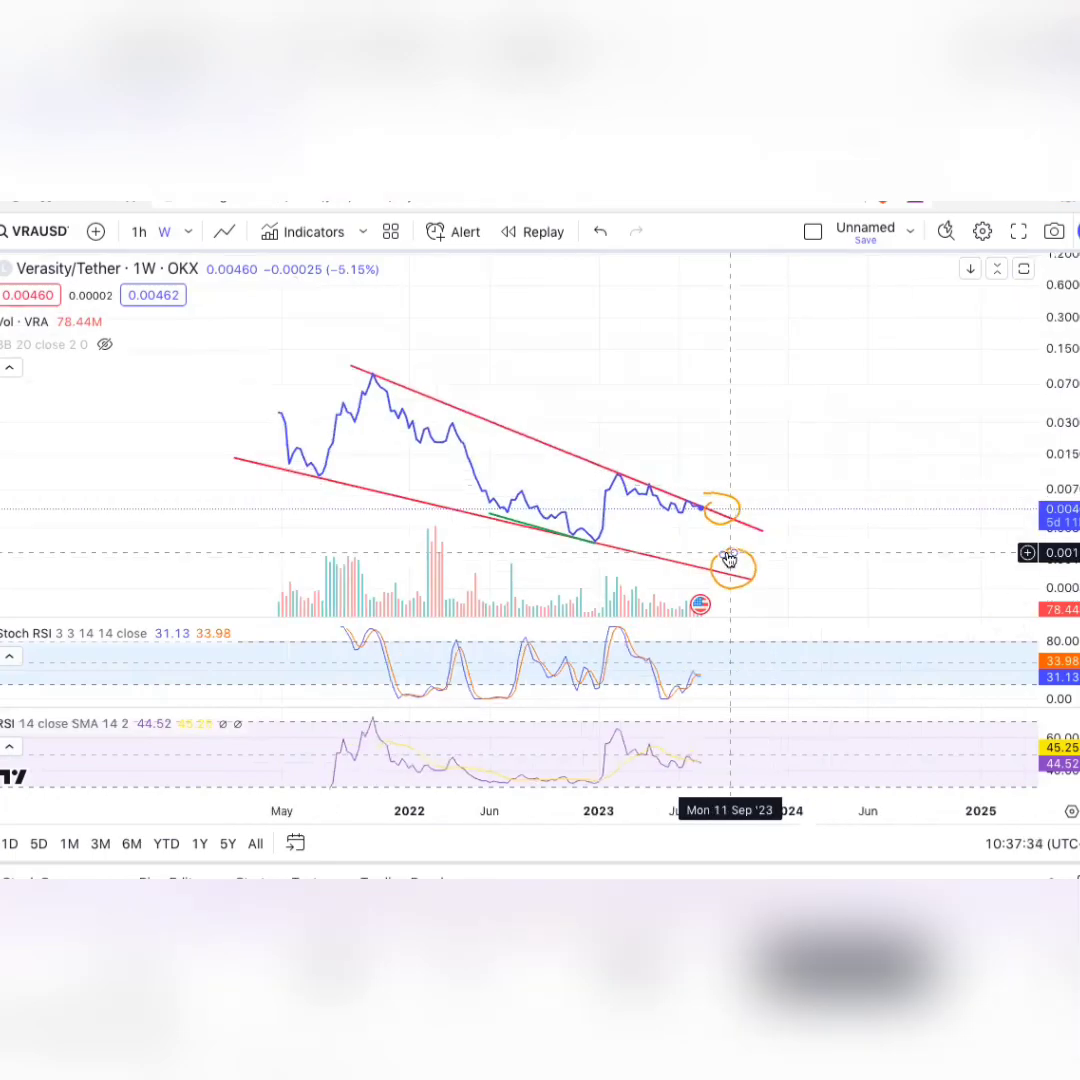
{"action": "key", "text": "BackSpace"}
{"action": "left_click", "coordinate": [726, 530]}
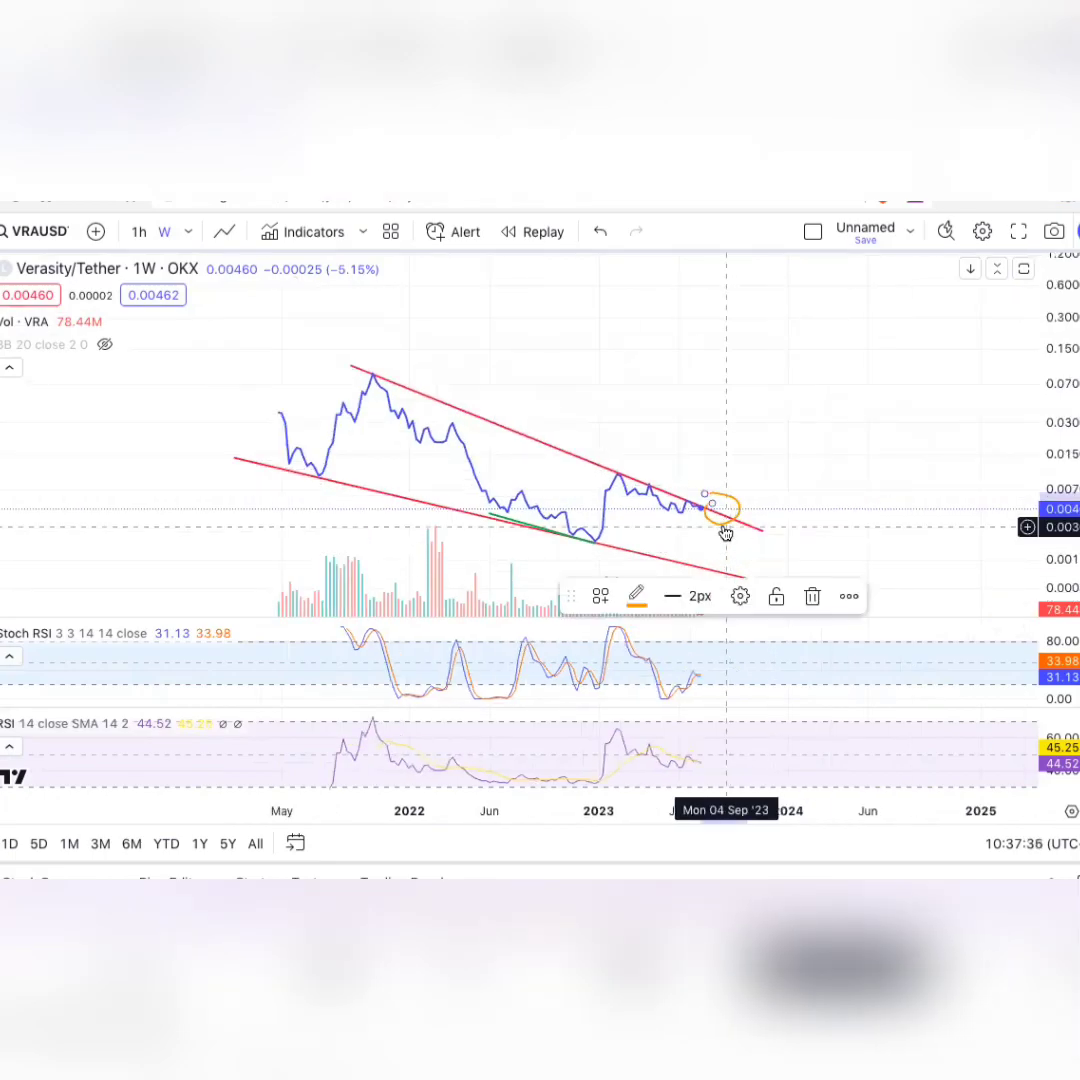
{"action": "key", "text": "Delete"}
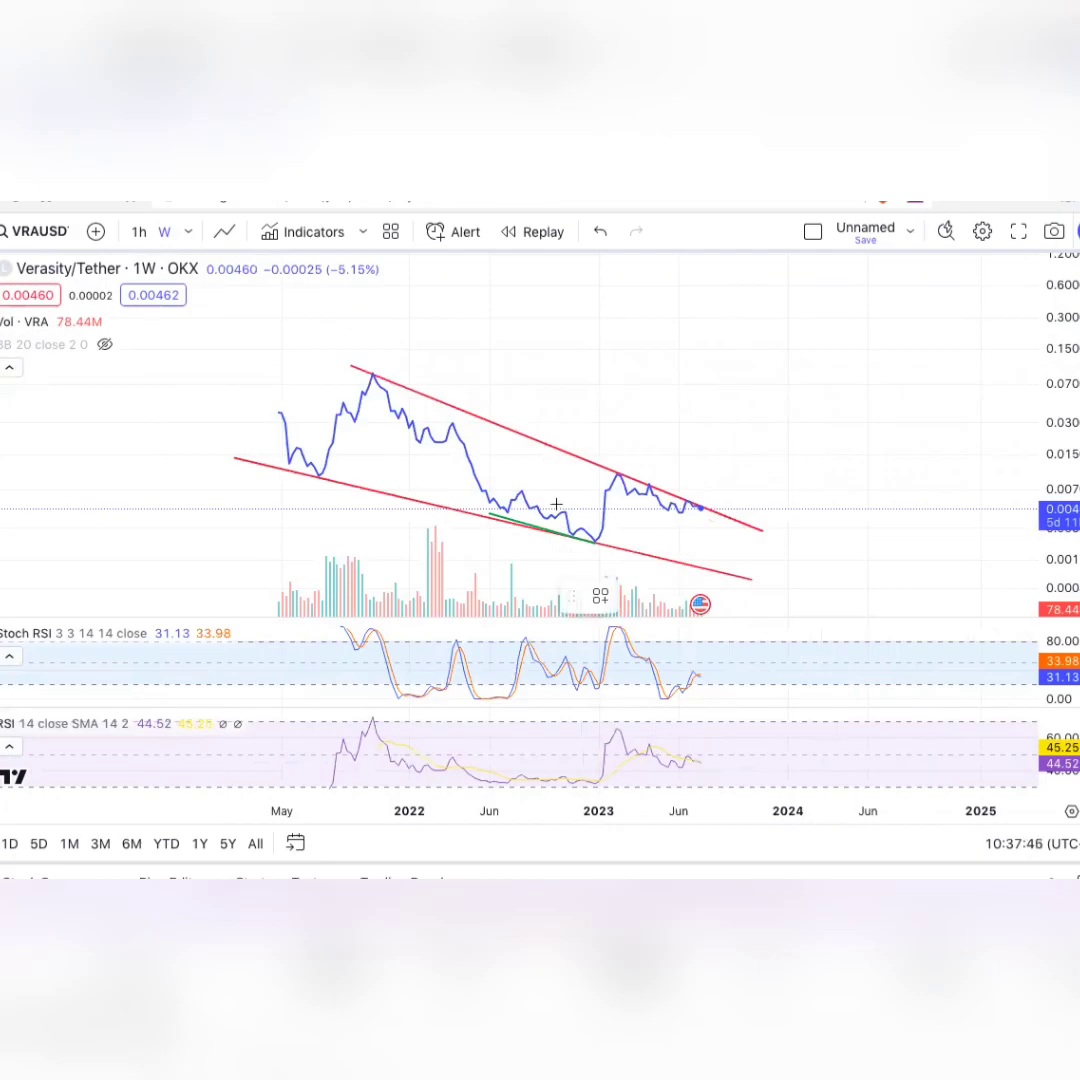
- Sketch orange projections, keeping a steep rise to about 0.15 and a dip-and-rebound to about 0.039, and delete the zigzag climb
{"action": "left_click_drag", "start_coordinate": [715, 520], "coordinate": [762, 342]}
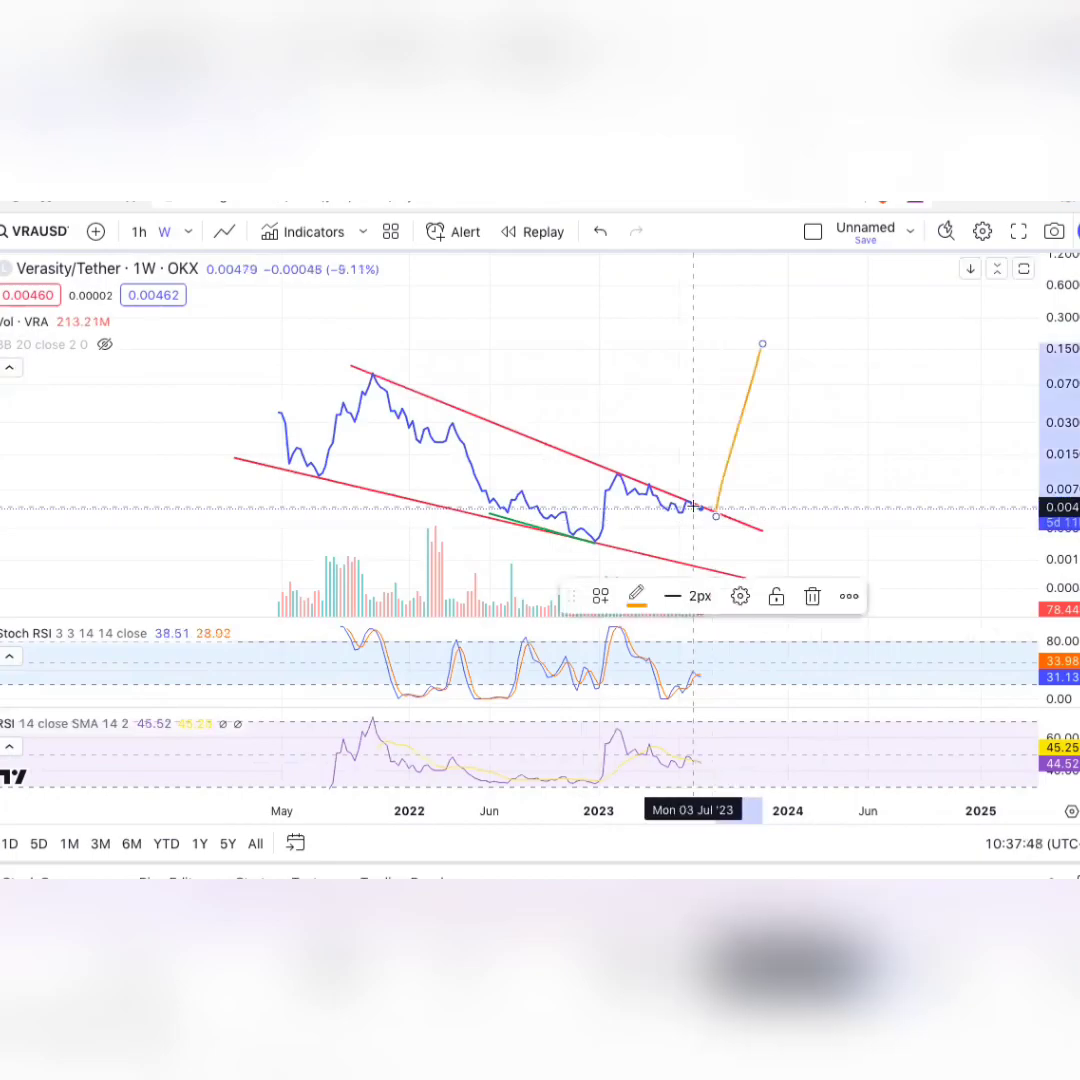
{"action": "mouse_move", "coordinate": [697, 512]}
{"action": "left_mouse_down"}
{"action": "mouse_move", "coordinate": [744, 527]}
{"action": "mouse_move", "coordinate": [699, 556]}
{"action": "mouse_move", "coordinate": [805, 409]}
{"action": "left_mouse_up"}
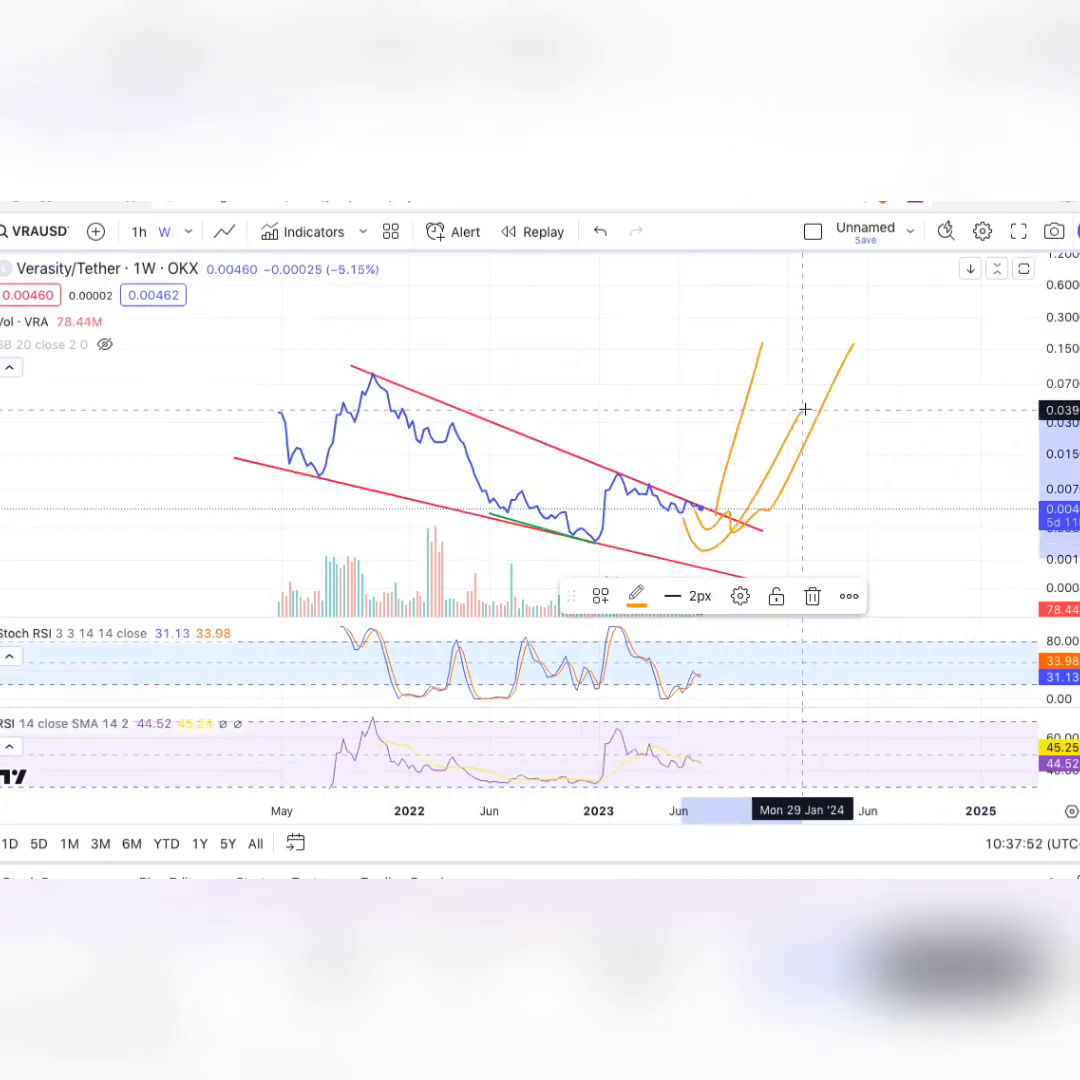
{"action": "mouse_move", "coordinate": [682, 525]}
{"action": "left_mouse_down"}
{"action": "mouse_move", "coordinate": [720, 572]}
{"action": "mouse_move", "coordinate": [882, 395]}
{"action": "left_mouse_up"}
{"action": "left_click", "coordinate": [812, 595]}
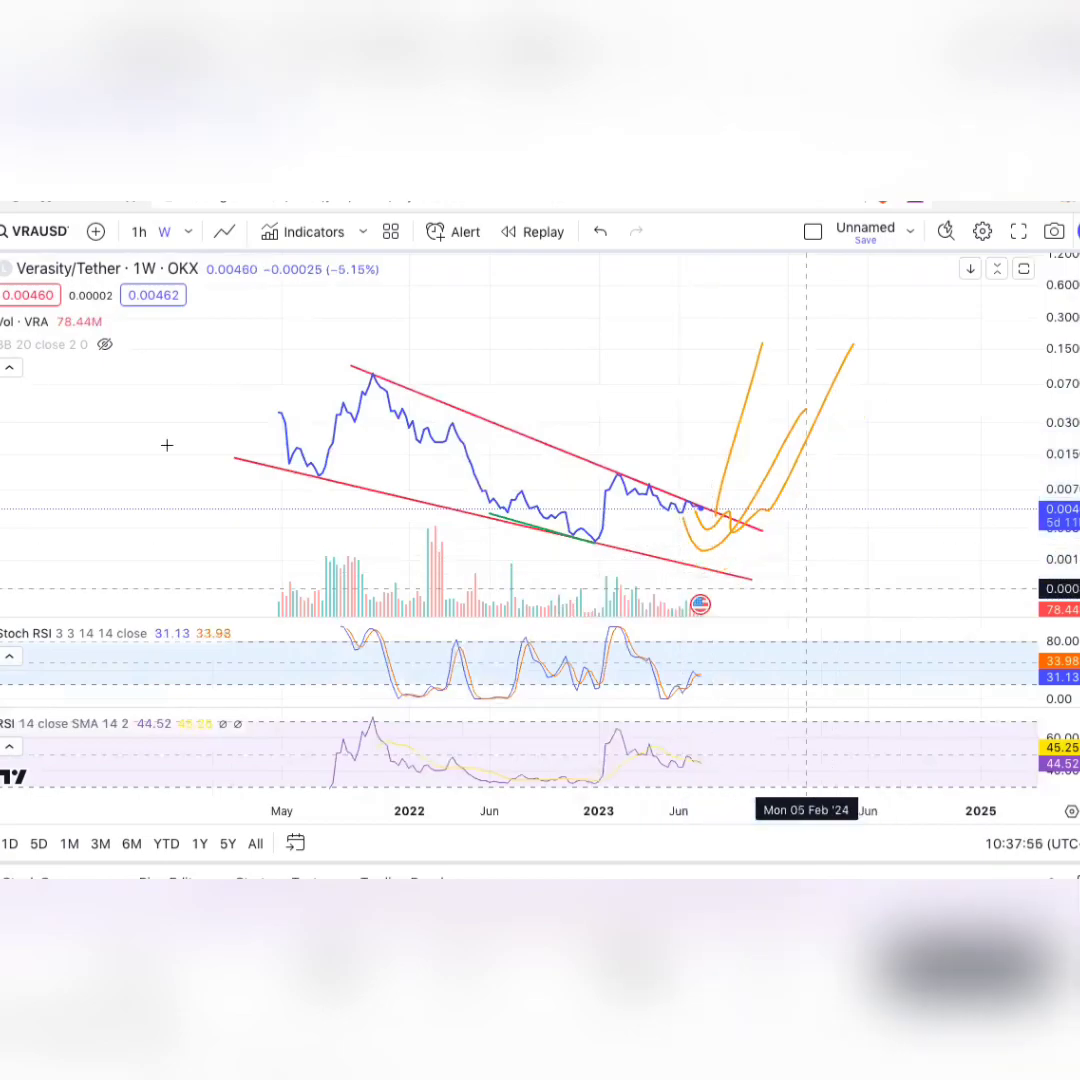
{"action": "left_click", "coordinate": [705, 532]}
{"action": "key", "text": "Delete"}
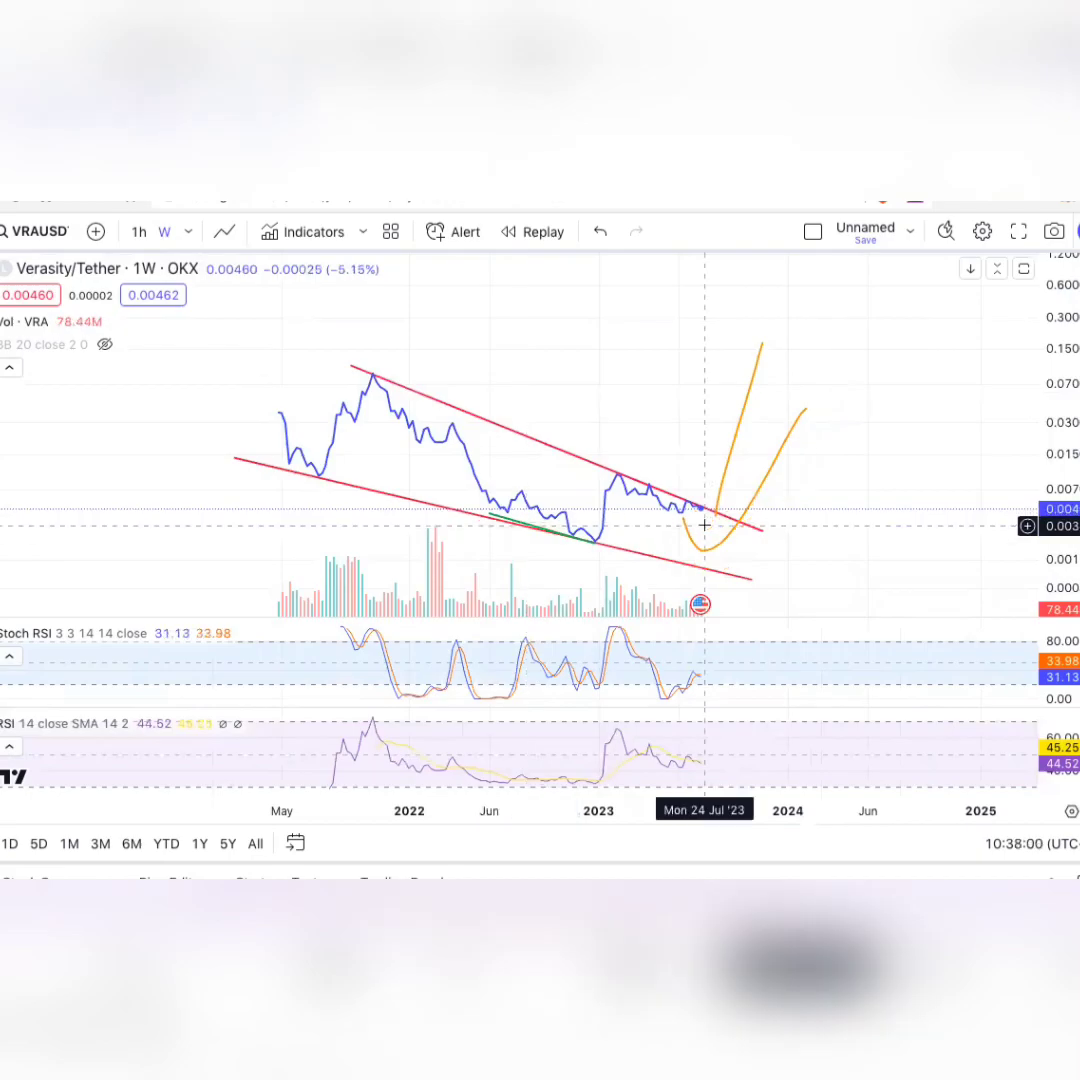
- Draw a nearly horizontal green trendline at about 0.003 from 13 Dec 2021 to 10 Jun 2024
{"action": "left_click", "coordinate": [2, 312]}
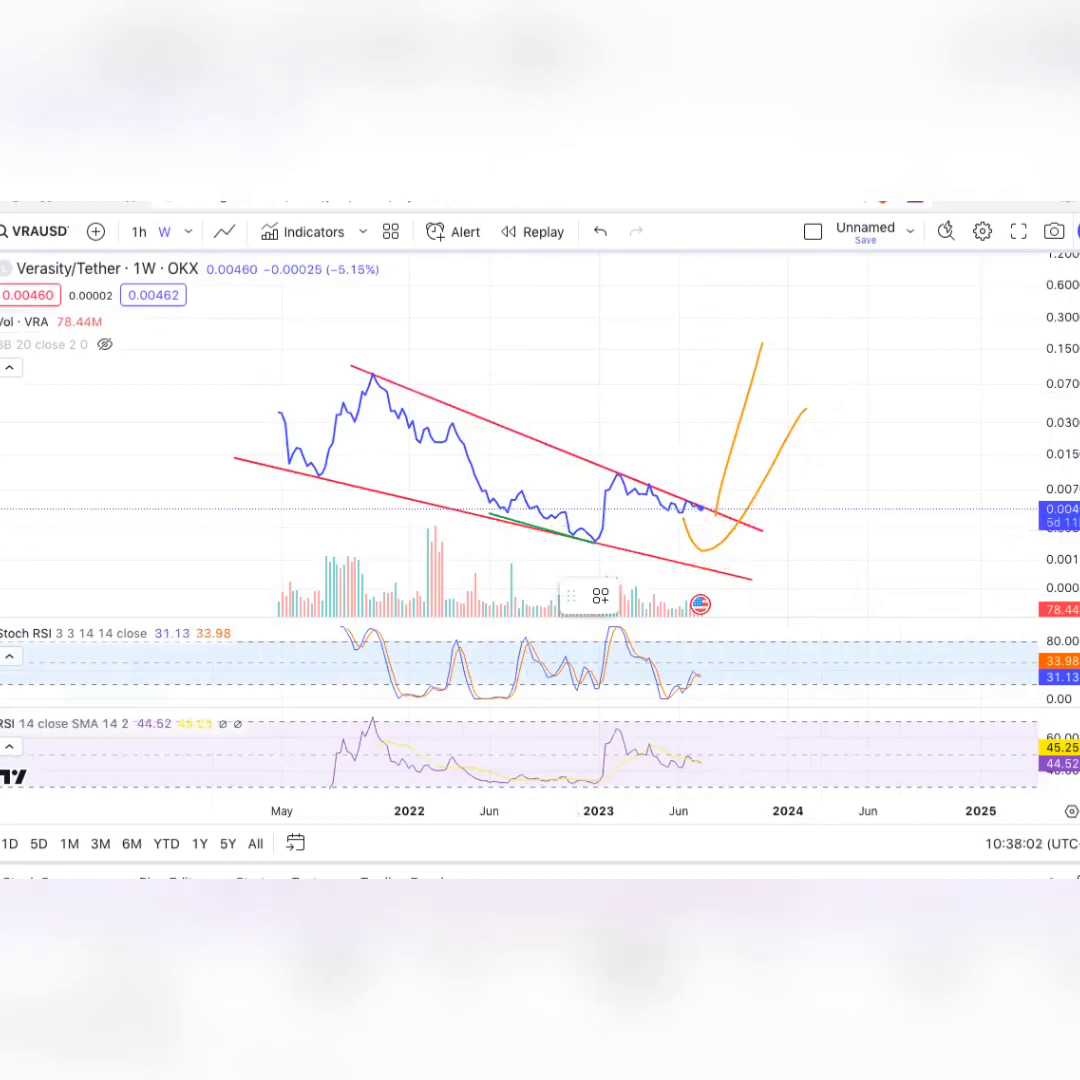
{"action": "left_click", "coordinate": [398, 521]}
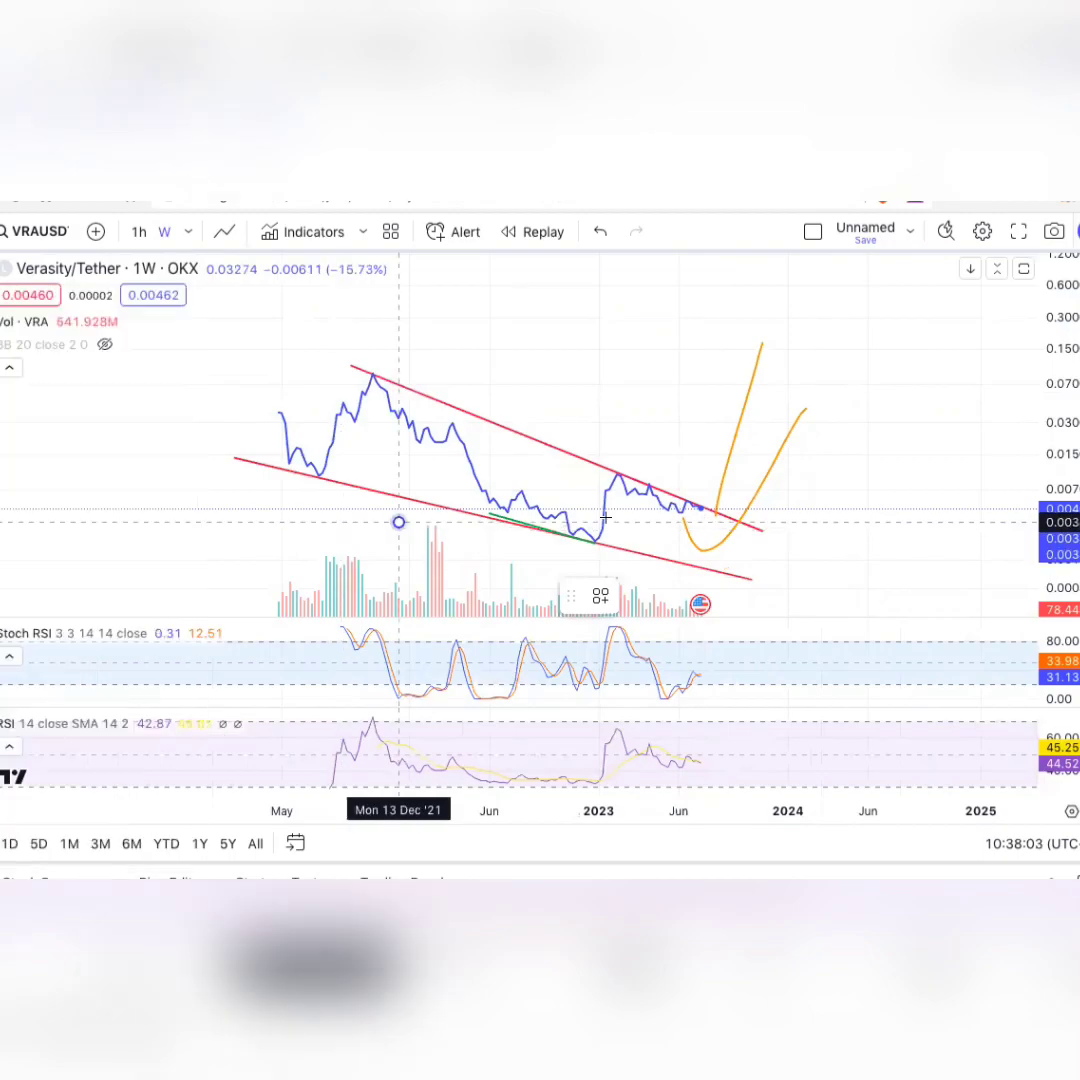
{"action": "left_click", "coordinate": [850, 534]}
{"action": "left_click", "coordinate": [871, 534]}
- Sketch an orange wavy climb to about 0.020 and a dip-and-rebound to about 0.019 at 8 Jan 2024, deleting each stroke
{"action": "left_click_drag", "start_coordinate": [1060, 535], "coordinate": [1060, 445]}
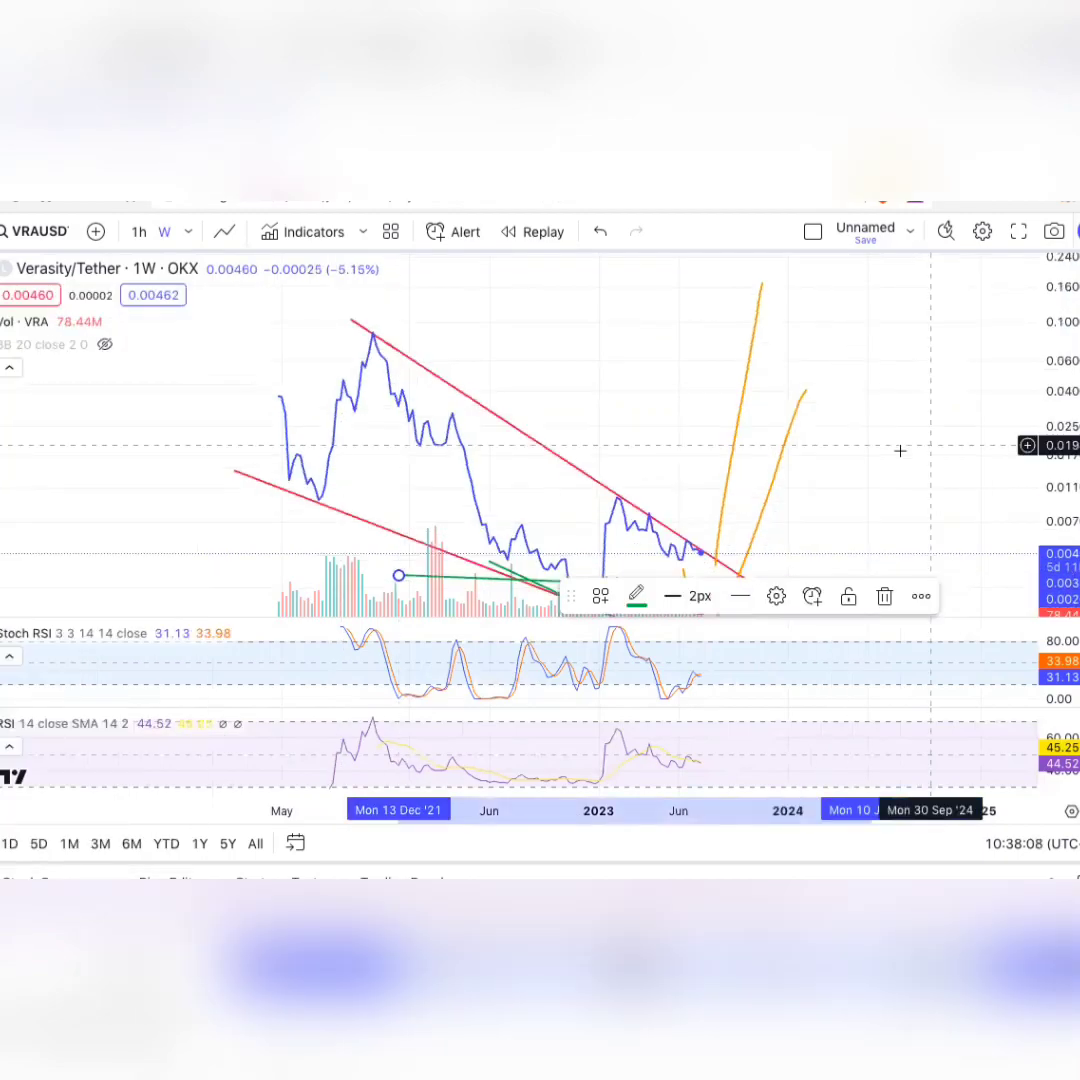
{"action": "left_click_drag", "start_coordinate": [890, 440], "coordinate": [836, 374]}
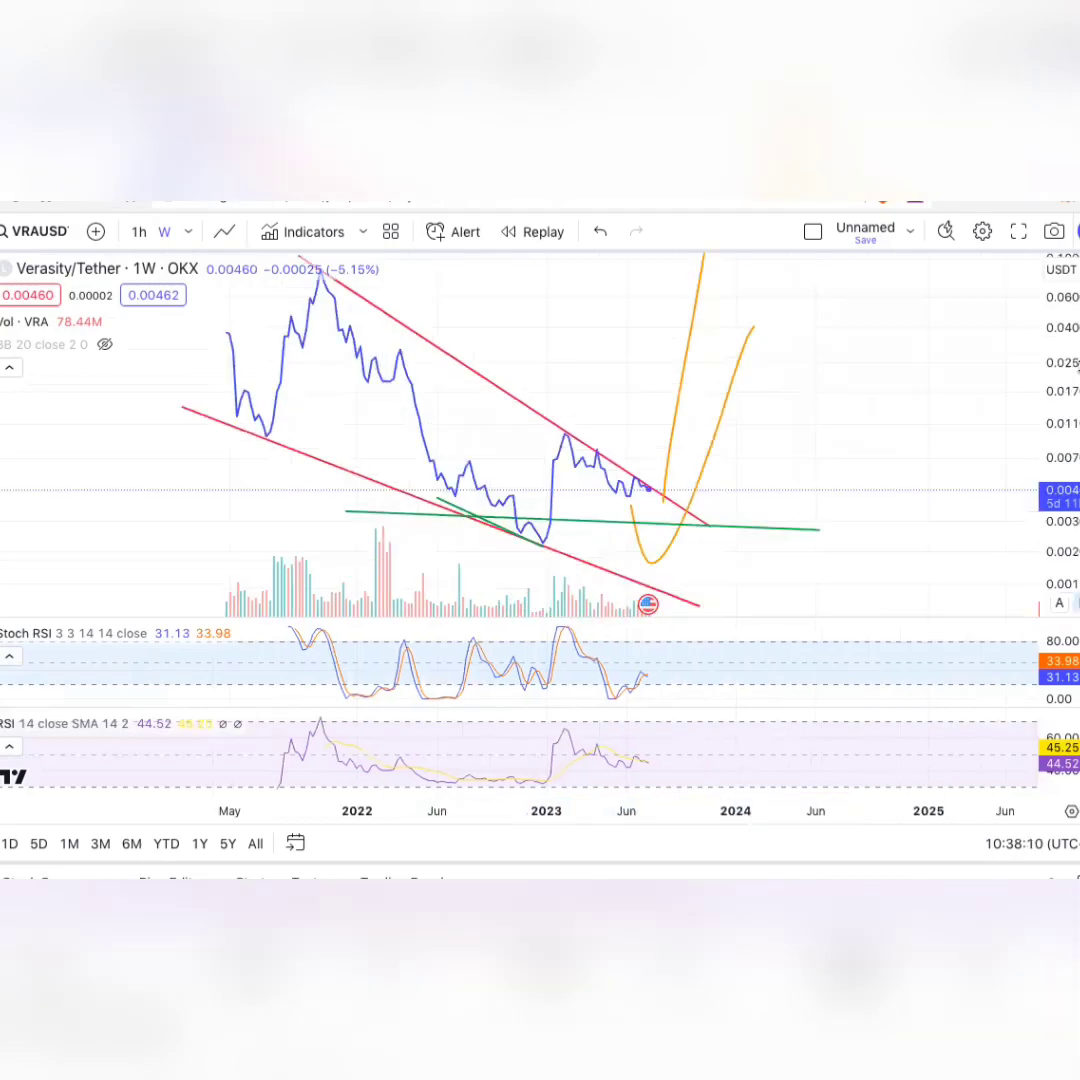
{"action": "left_click_drag", "start_coordinate": [1070, 428], "coordinate": [1070, 476]}
{"action": "key", "text": "Escape"}
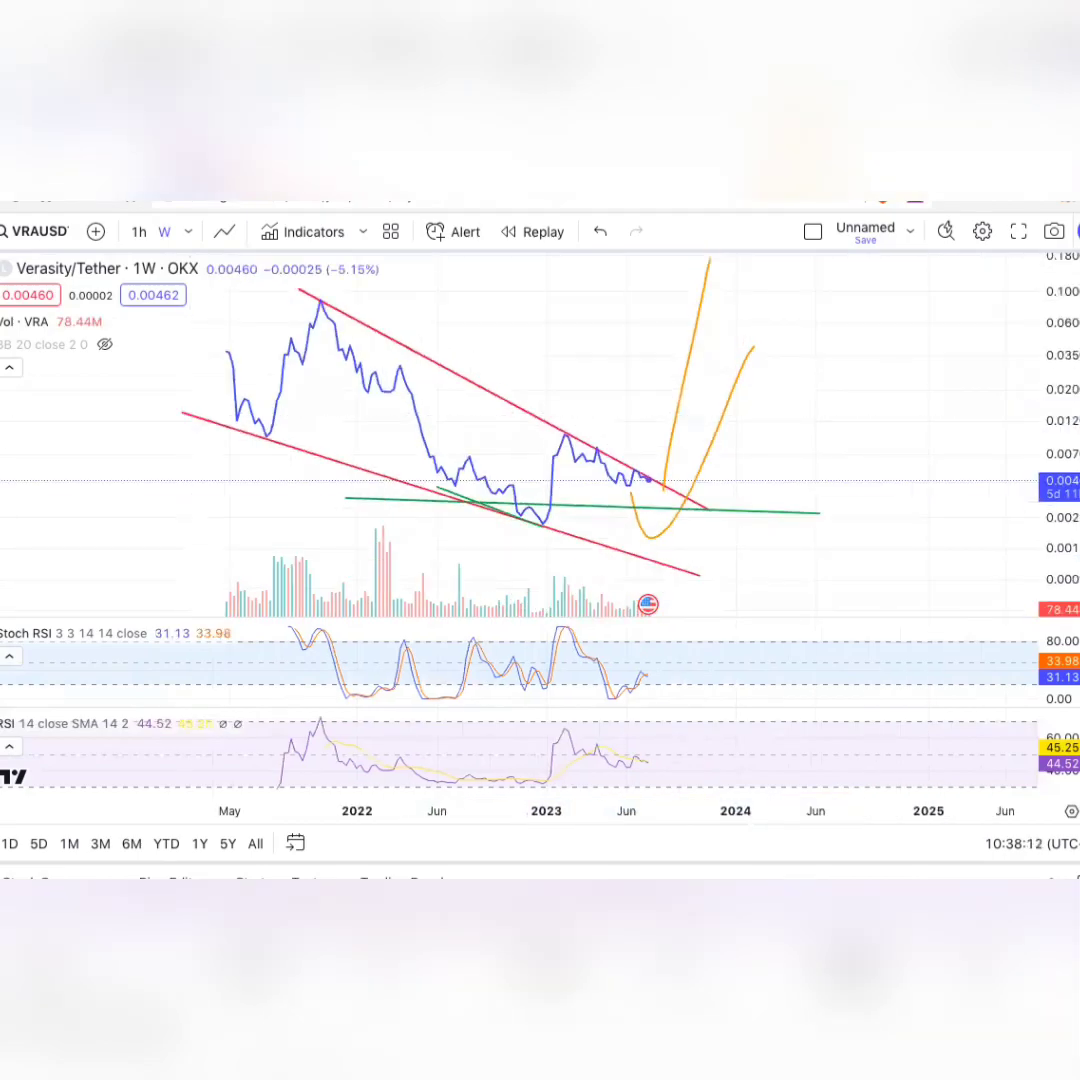
{"action": "left_click_drag", "start_coordinate": [659, 482], "coordinate": [689, 446]}
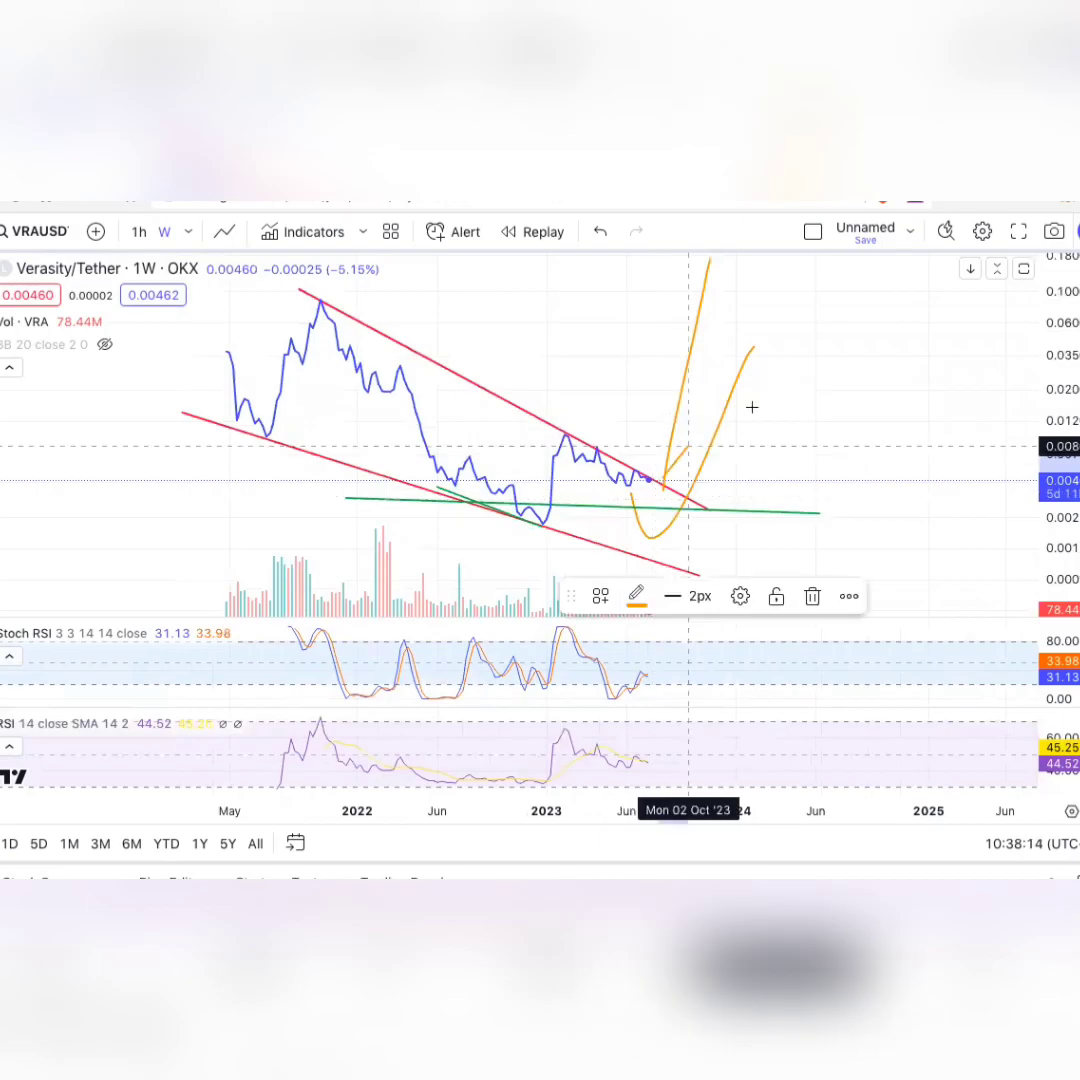
{"action": "left_click_drag", "start_coordinate": [778, 386], "coordinate": [779, 386]}
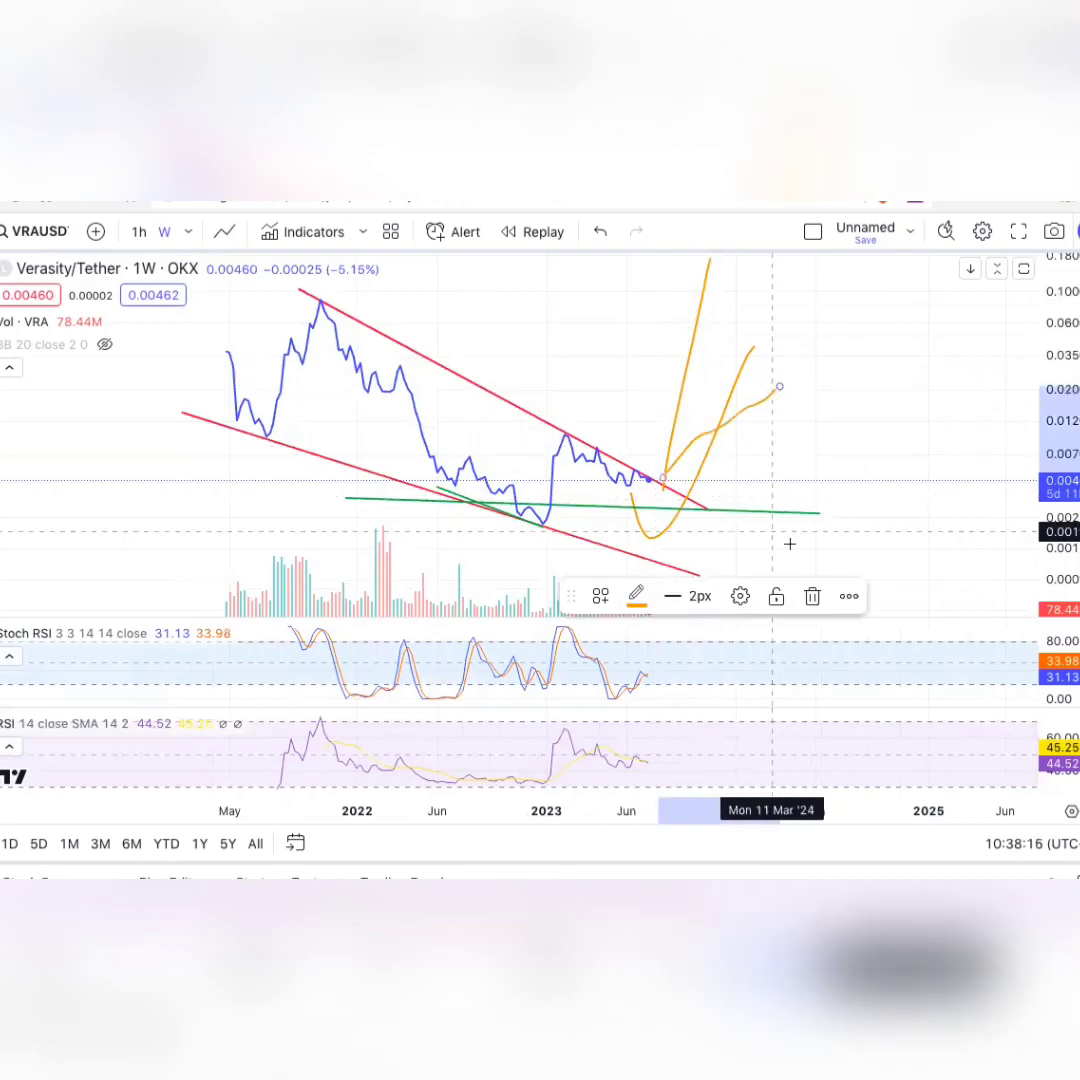
{"action": "left_click", "coordinate": [812, 596]}
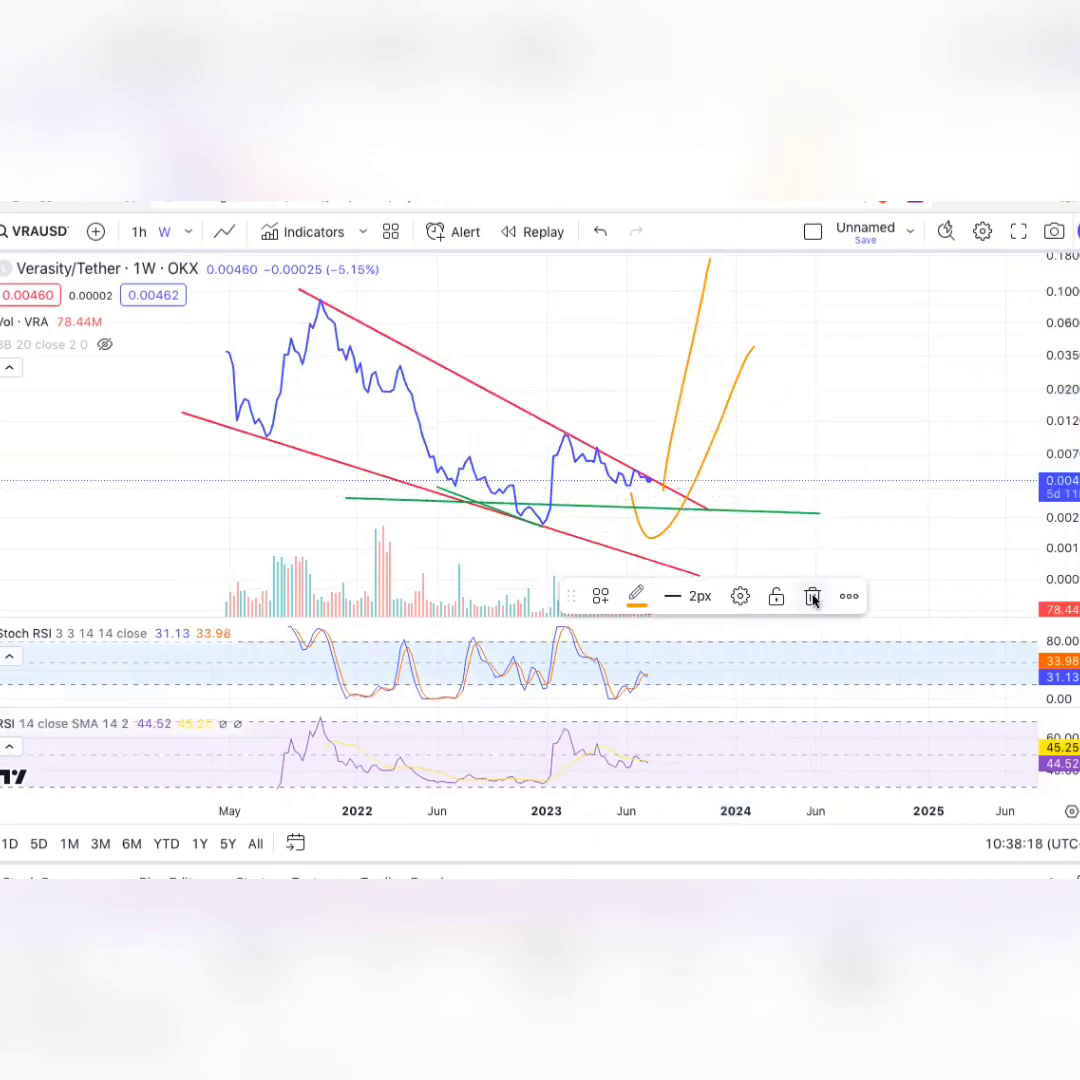
{"action": "left_click_drag", "start_coordinate": [625, 490], "coordinate": [739, 392]}
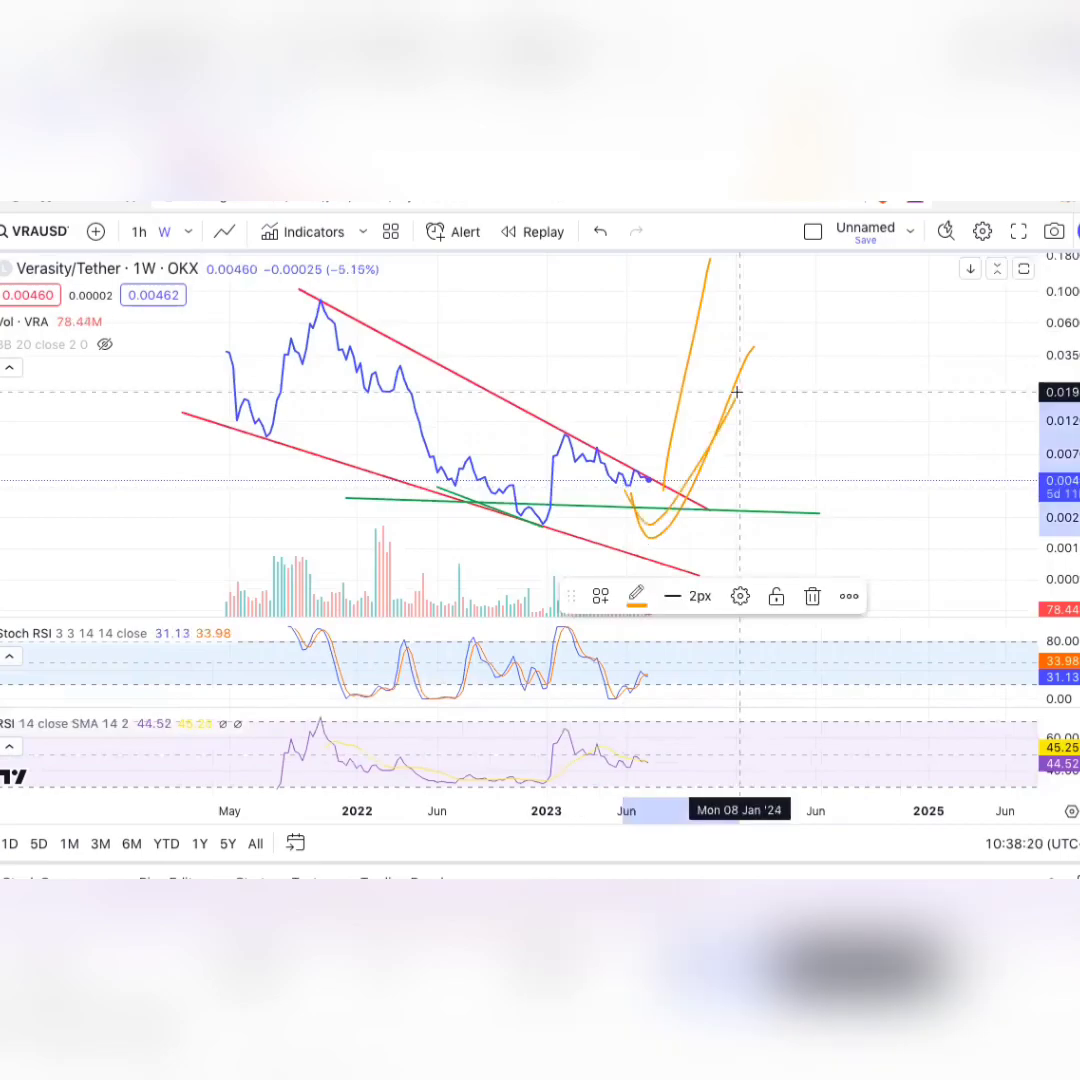
{"action": "key", "text": "Delete"}
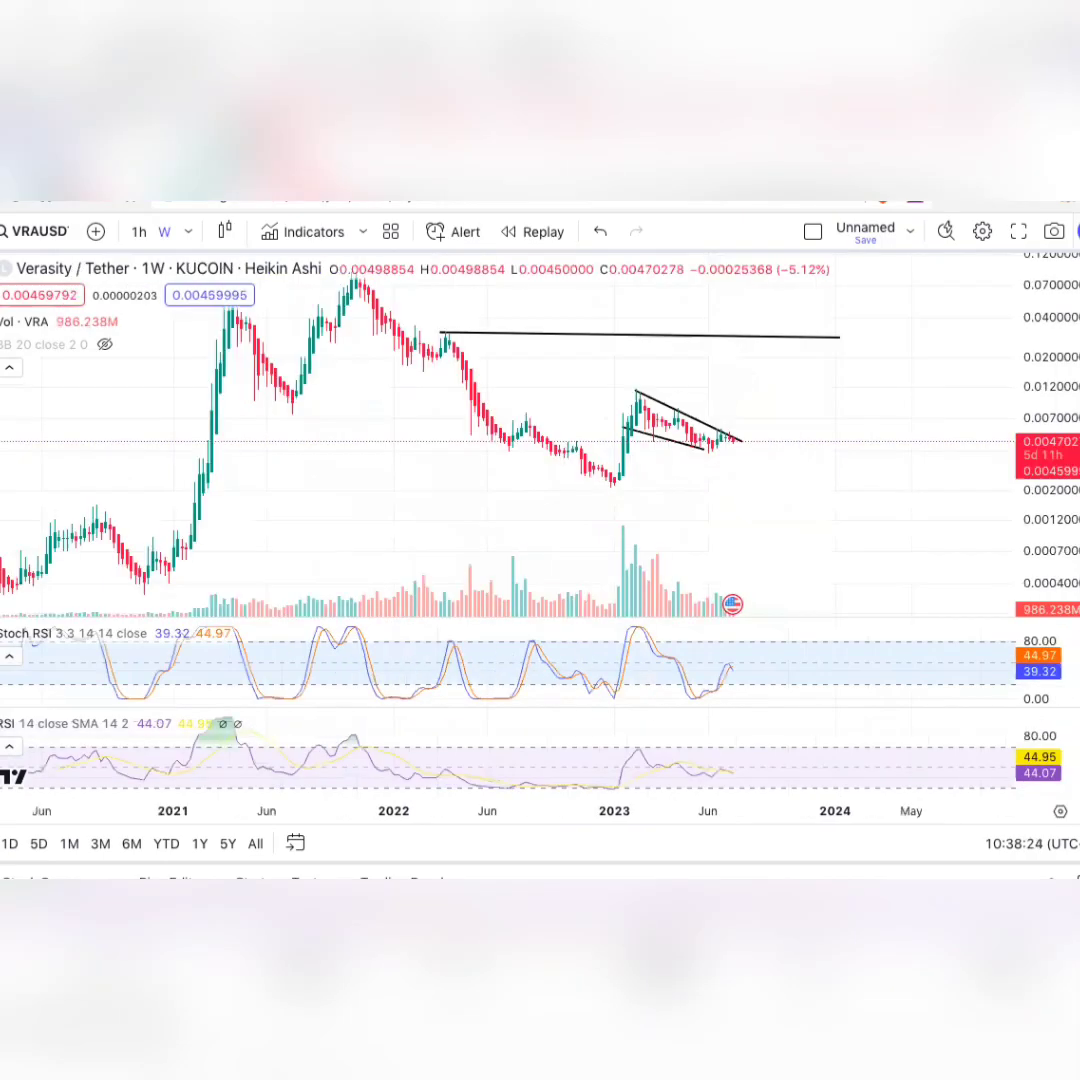
- Examine the price history since 2020 on the KuCoin Heikin Ashi chart, restoring the upper black wedge trendline after its removal
{"action": "left_click_drag", "start_coordinate": [935, 810], "coordinate": [732, 813]}
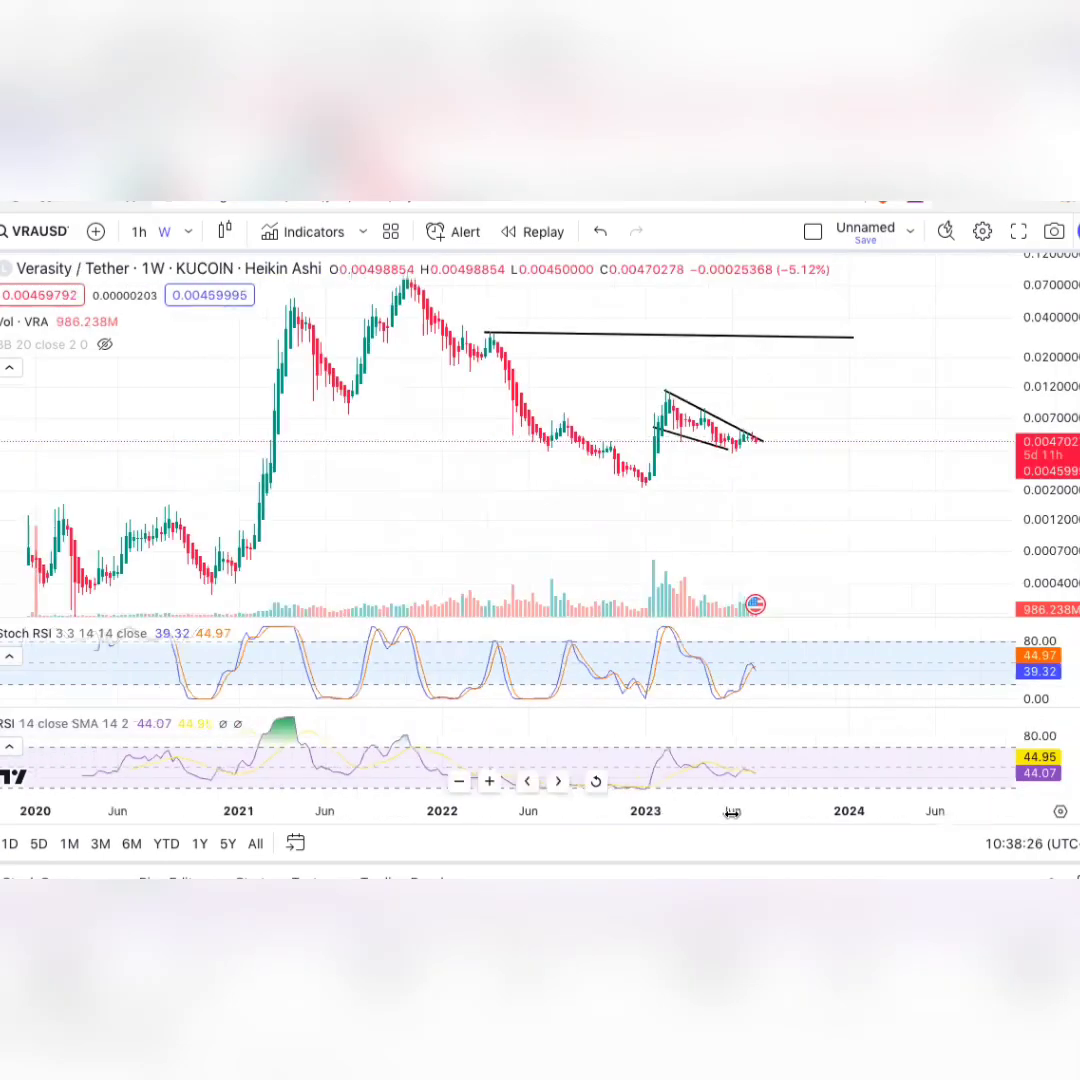
{"action": "left_click_drag", "start_coordinate": [1053, 331], "coordinate": [1056, 429]}
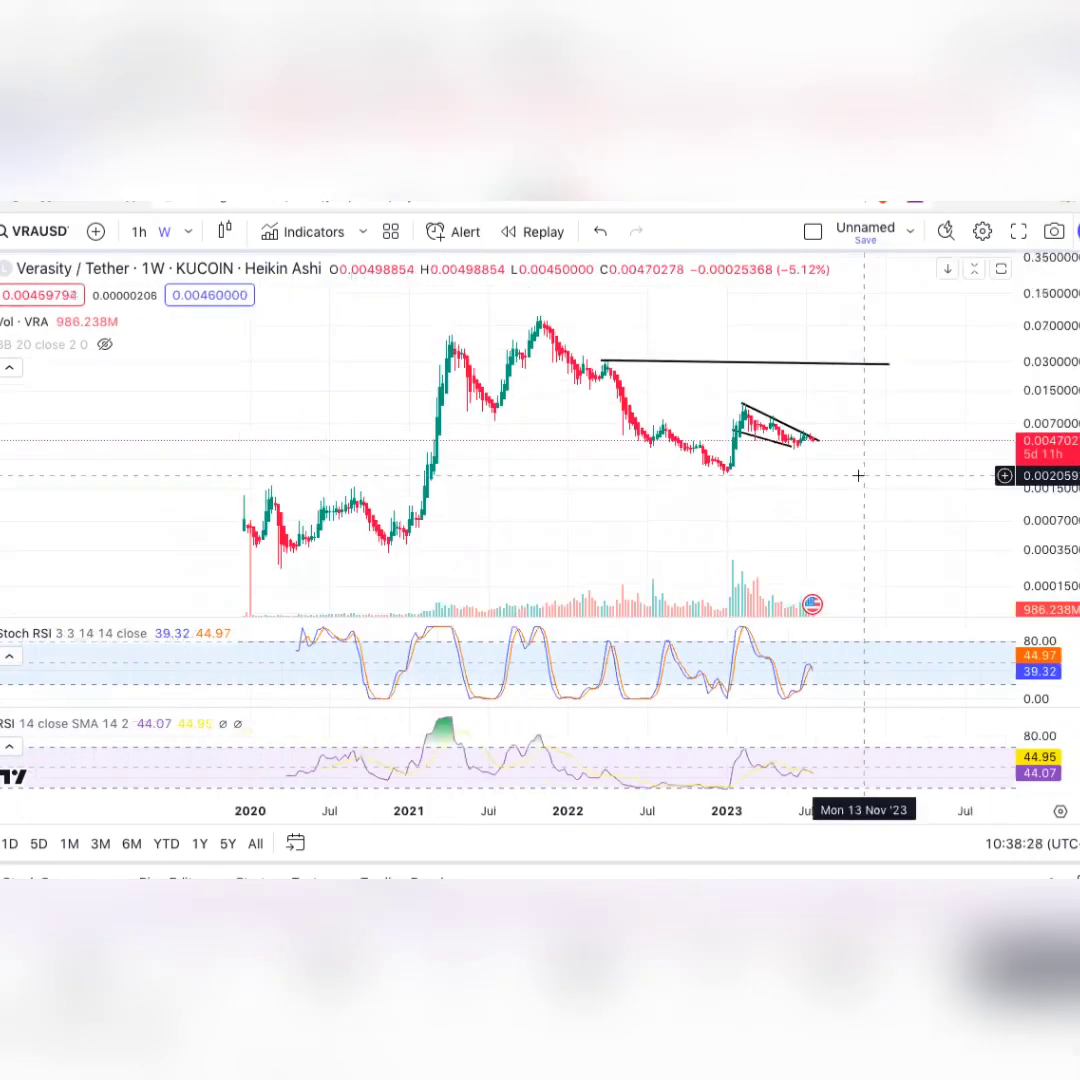
{"action": "left_click", "coordinate": [766, 416]}
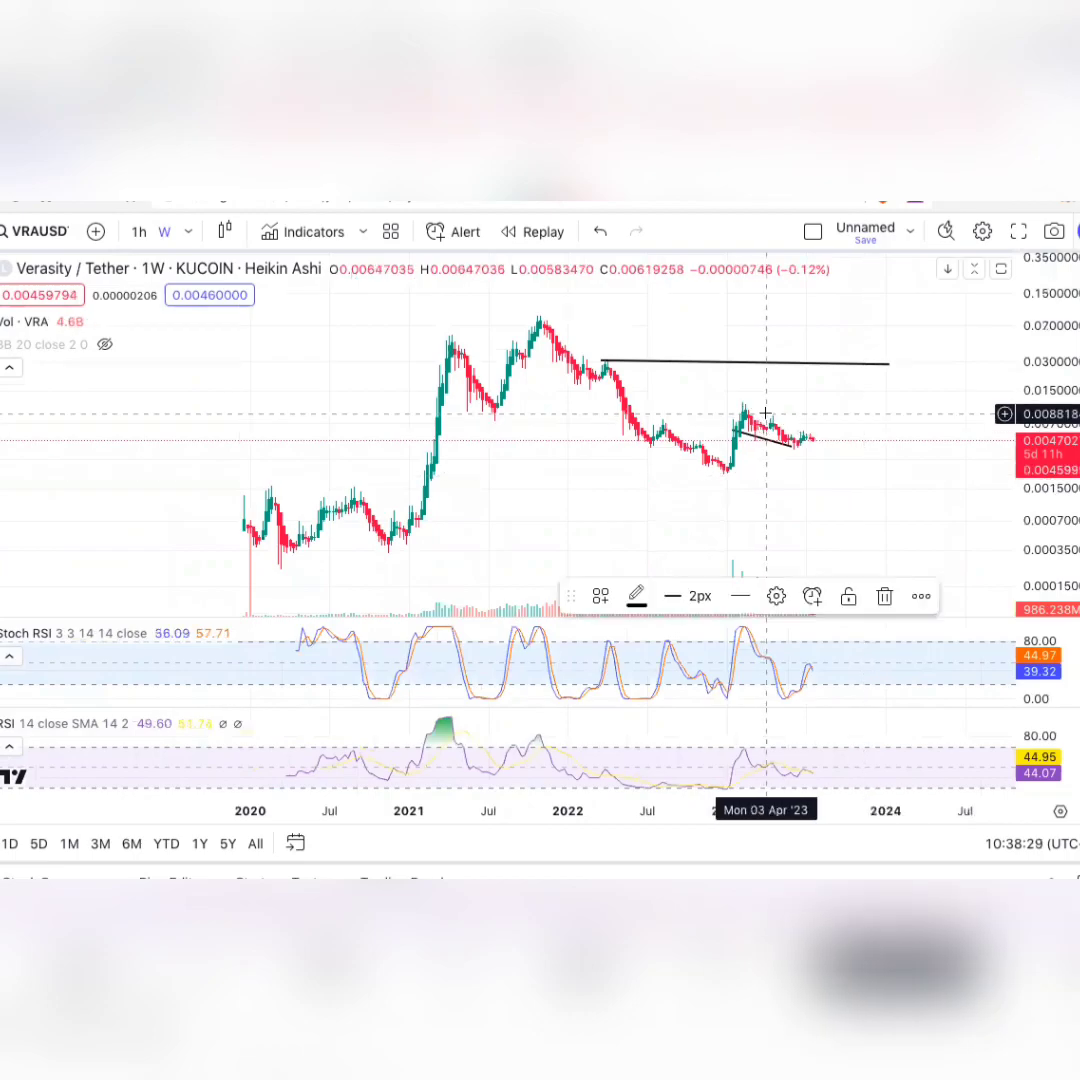
{"action": "key", "text": "ctrl+z"}
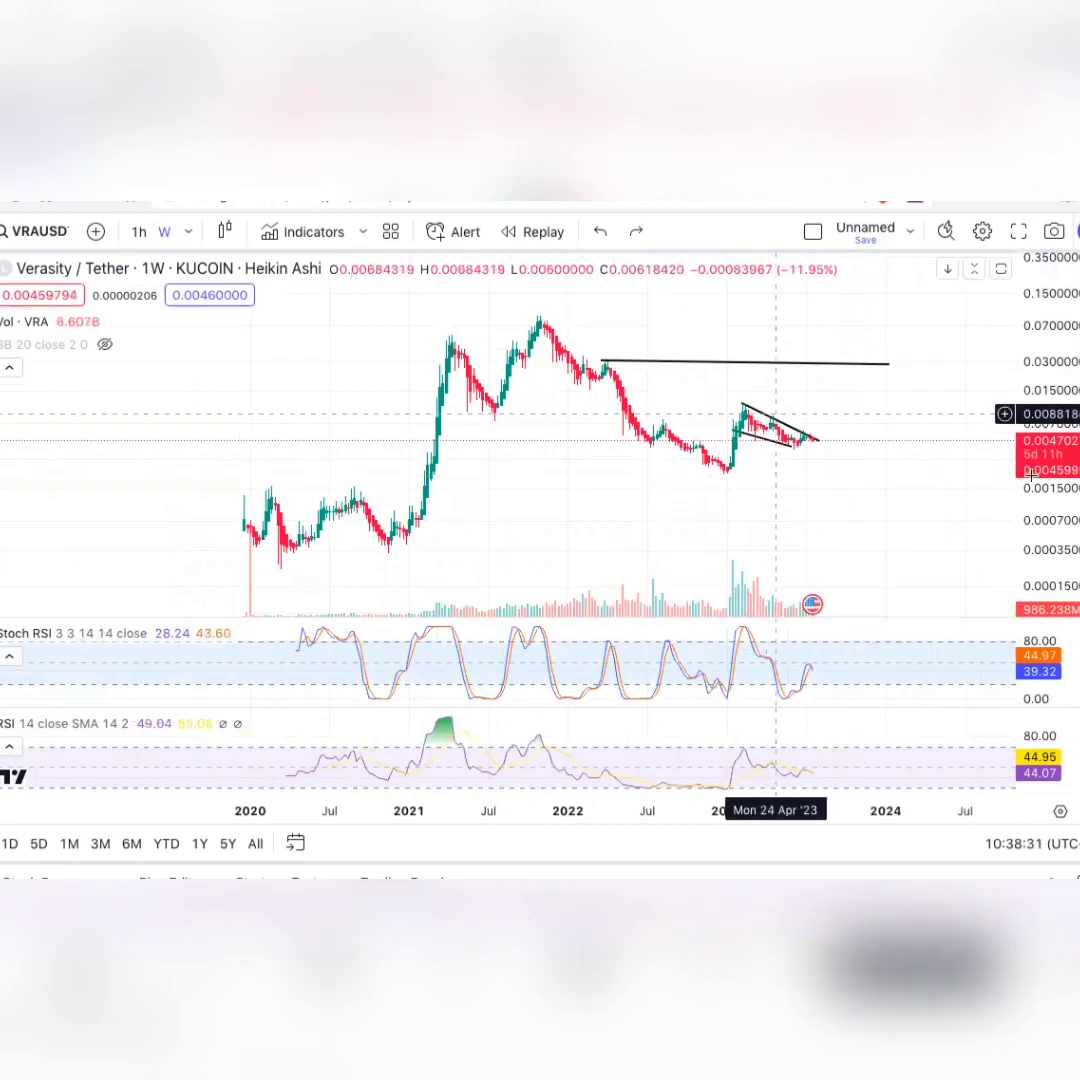
{"action": "left_click_drag", "start_coordinate": [1058, 507], "coordinate": [1061, 422]}
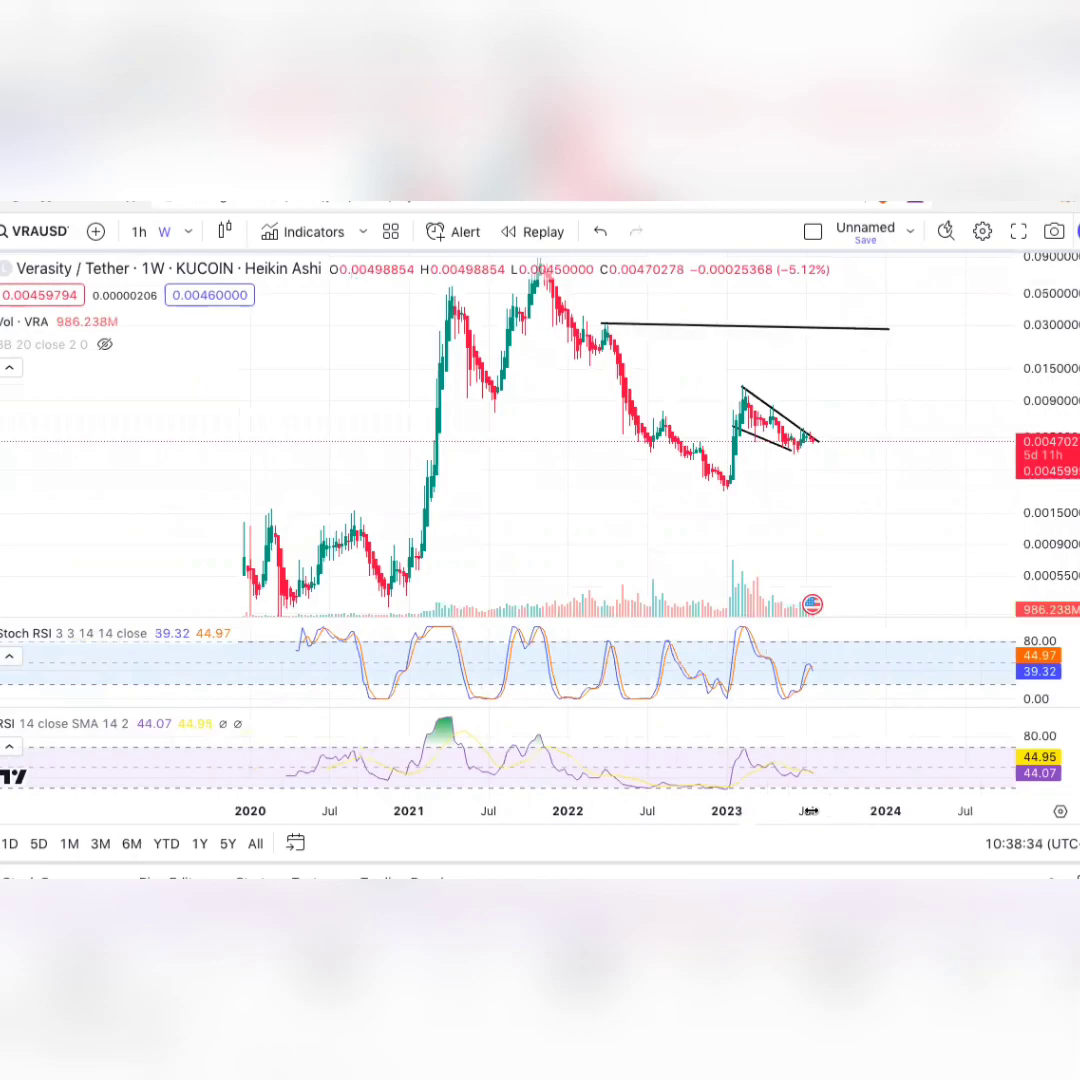
- Draw a green trendline spanning the January 2023 rise from about 0.0109 down to 0.0023, and move it to the wedge's tip at 31 Jul 2023
{"action": "left_click_drag", "start_coordinate": [757, 817], "coordinate": [835, 817]}
{"action": "left_click_drag", "start_coordinate": [1049, 503], "coordinate": [1059, 449]}
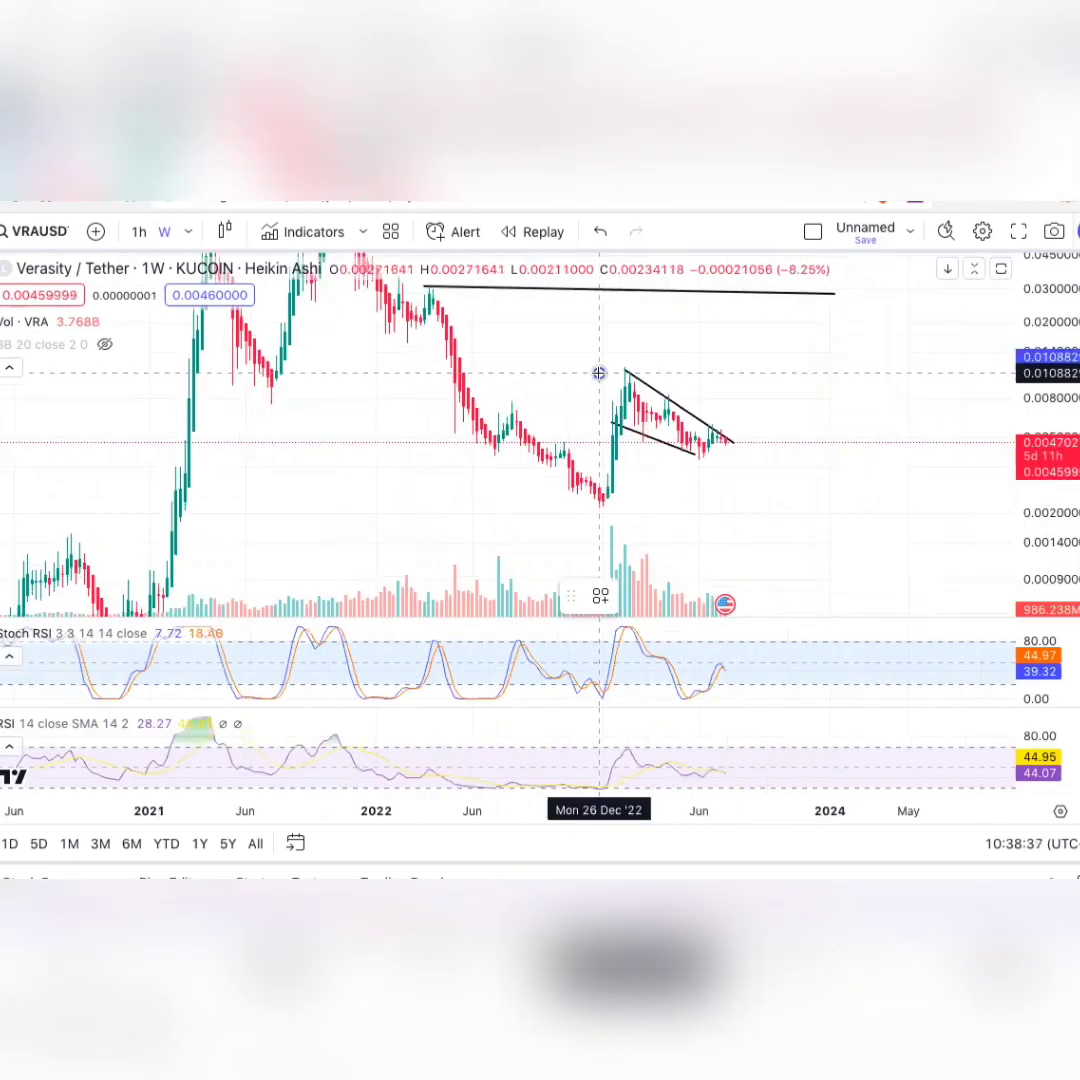
{"action": "left_click", "coordinate": [599, 373]}
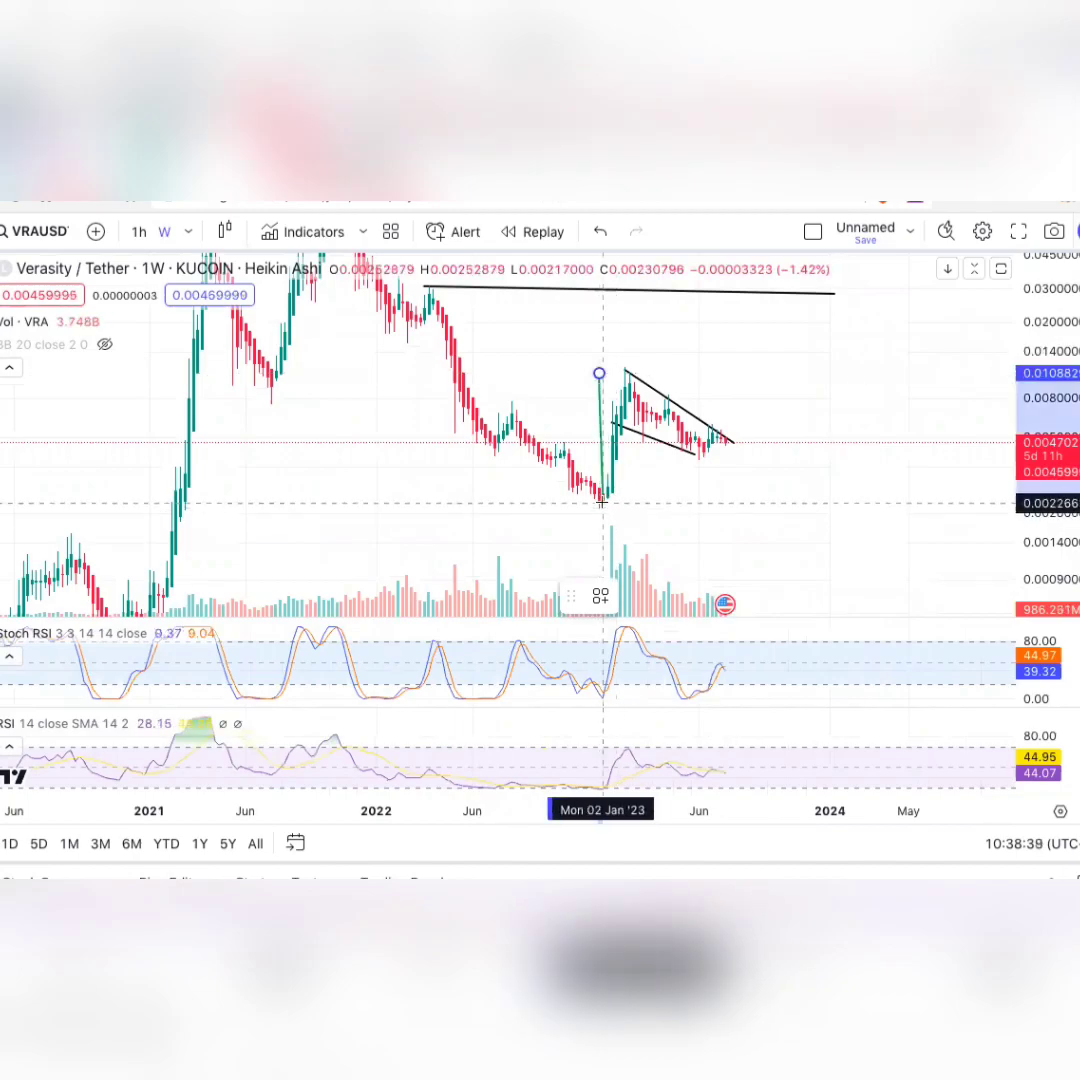
{"action": "left_click", "coordinate": [603, 503]}
{"action": "left_click_drag", "start_coordinate": [656, 377], "coordinate": [733, 391]}
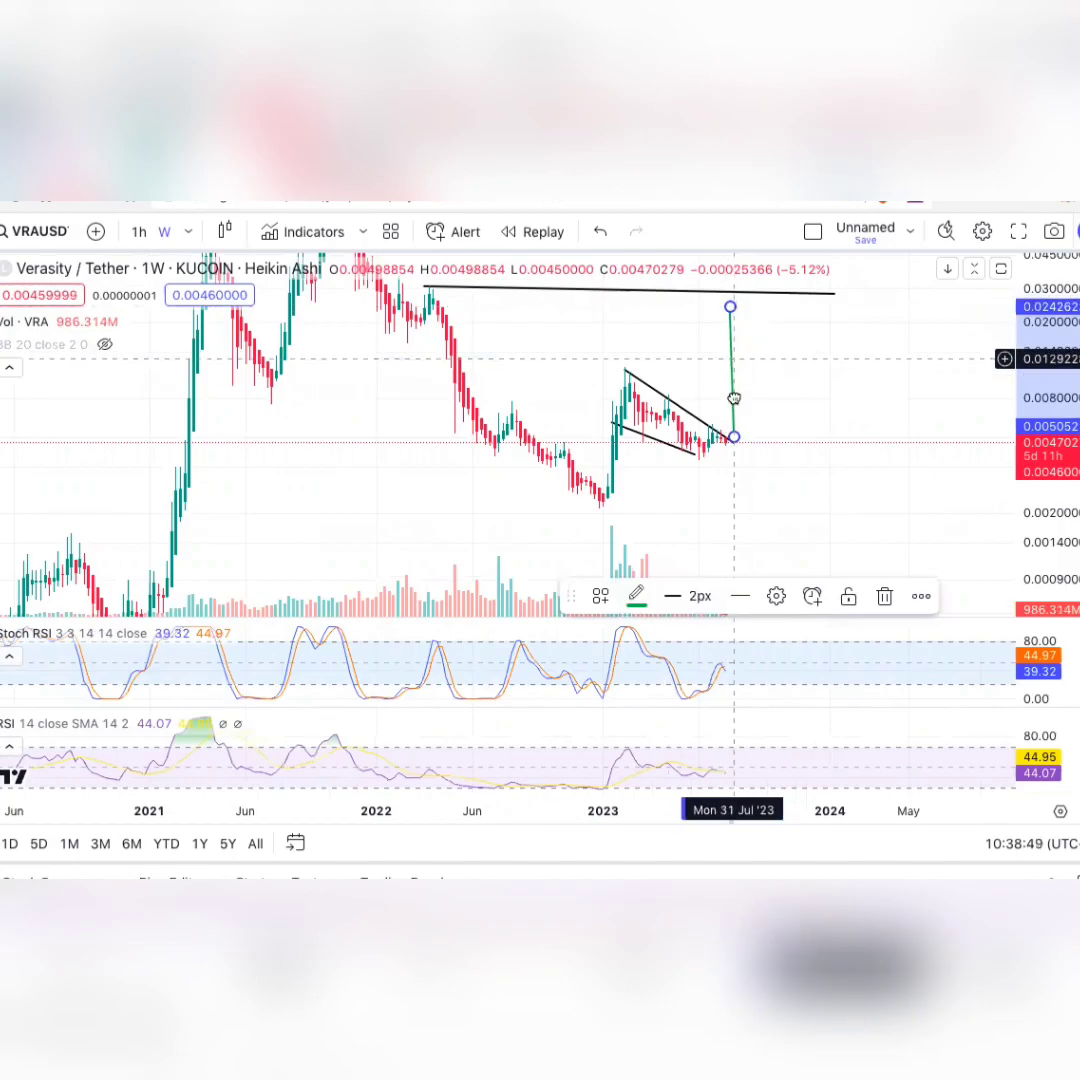
- Extend the lower black wedge trendline past the latest candles to about 0.0032 in August 2023
{"action": "left_click", "coordinate": [697, 452]}
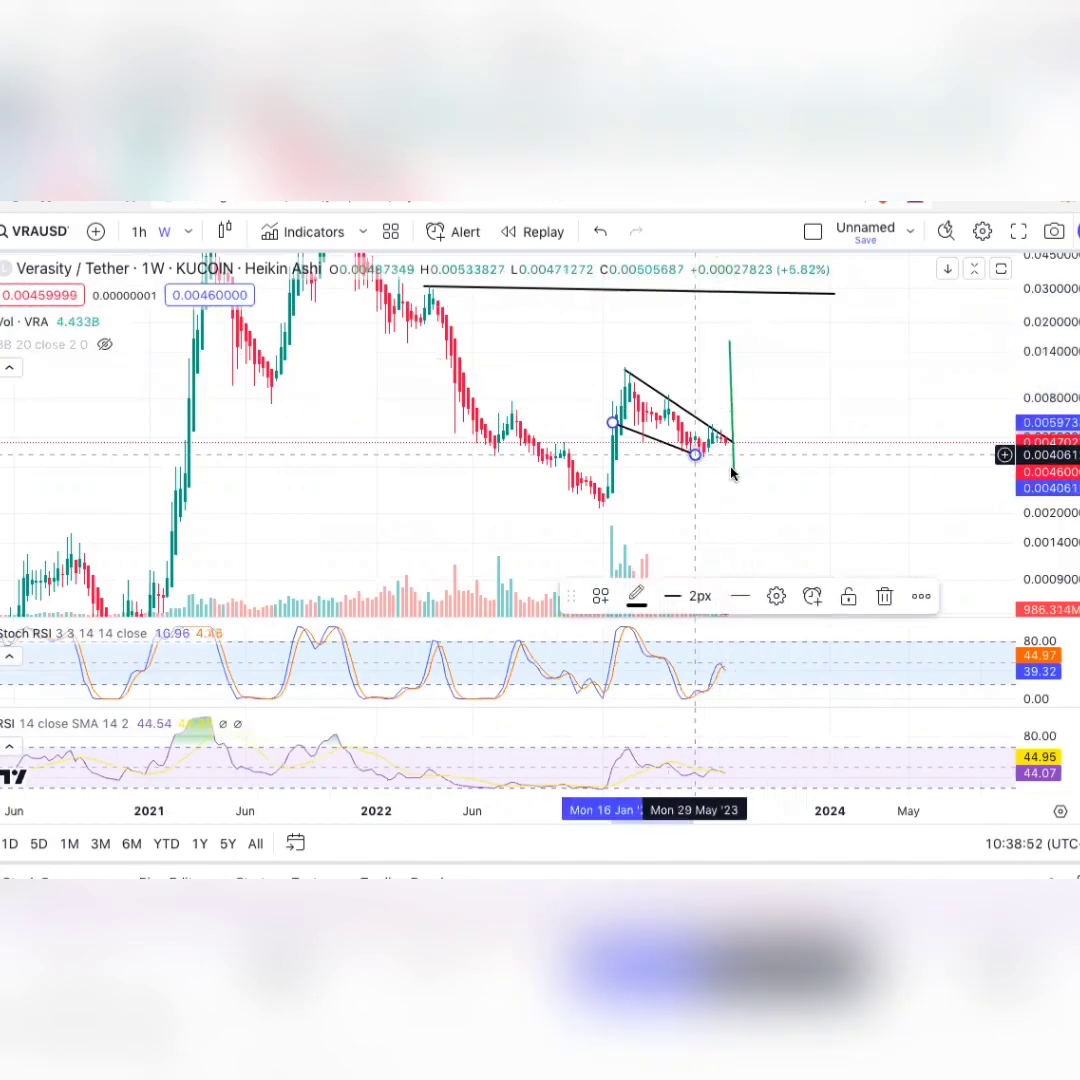
{"action": "left_click_drag", "start_coordinate": [742, 480], "coordinate": [742, 474]}
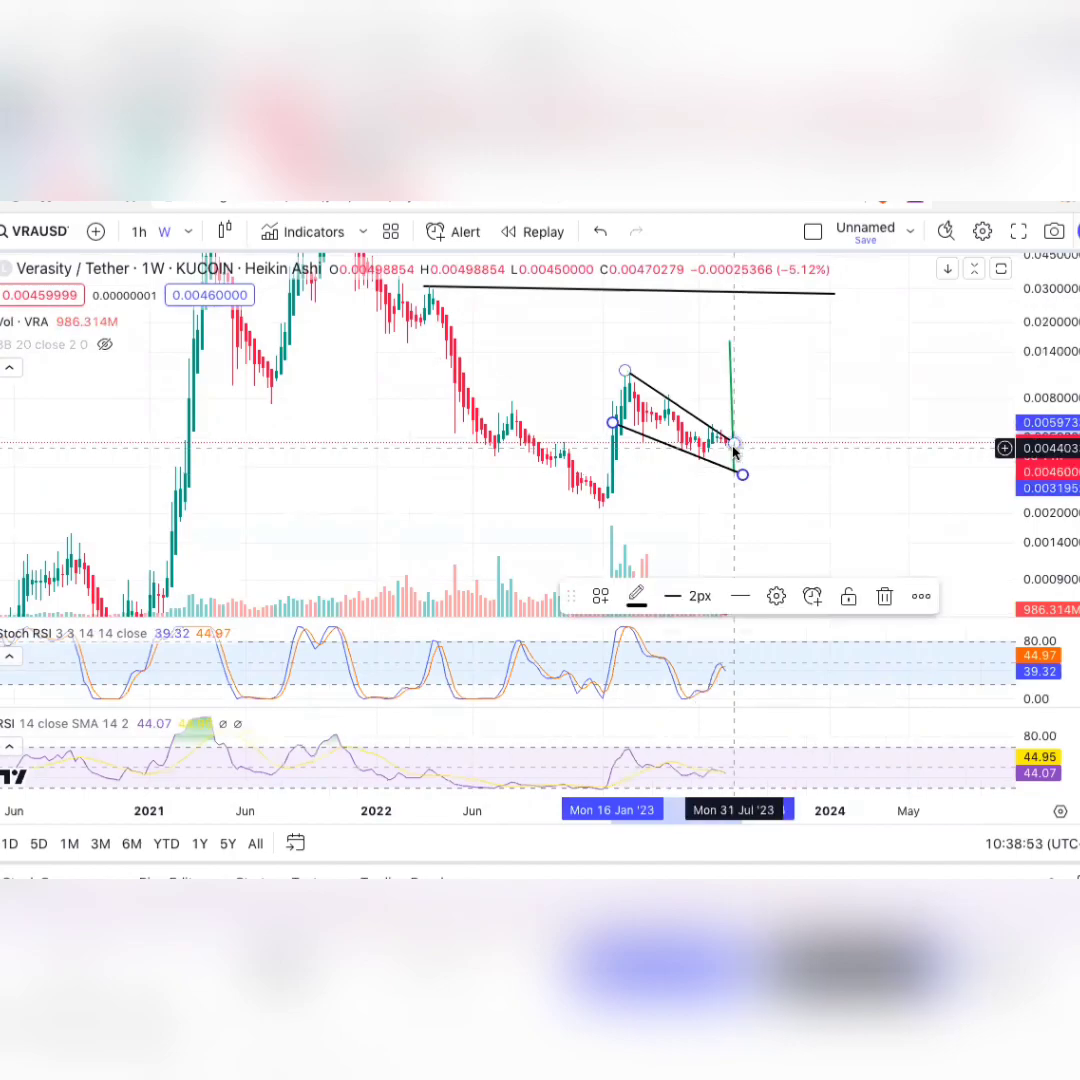
{"action": "left_click", "coordinate": [735, 410]}
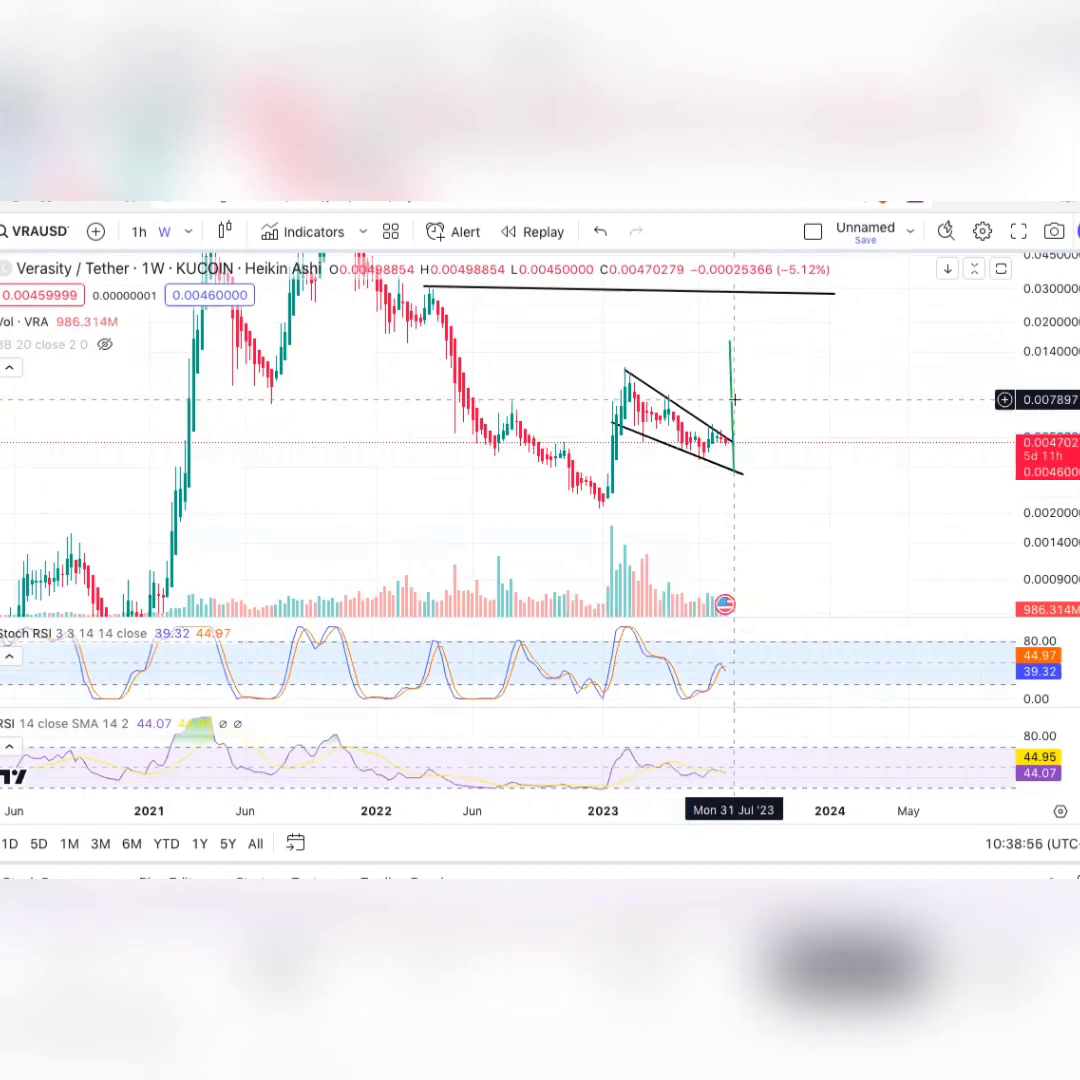
- Delete the steep green trendline at the wedge's tip and the nearly horizontal black trendline at about 0.029
{"action": "left_click", "coordinate": [734, 407]}
{"action": "left_click_drag", "start_coordinate": [741, 385], "coordinate": [753, 362]}
{"action": "left_click", "coordinate": [884, 597]}
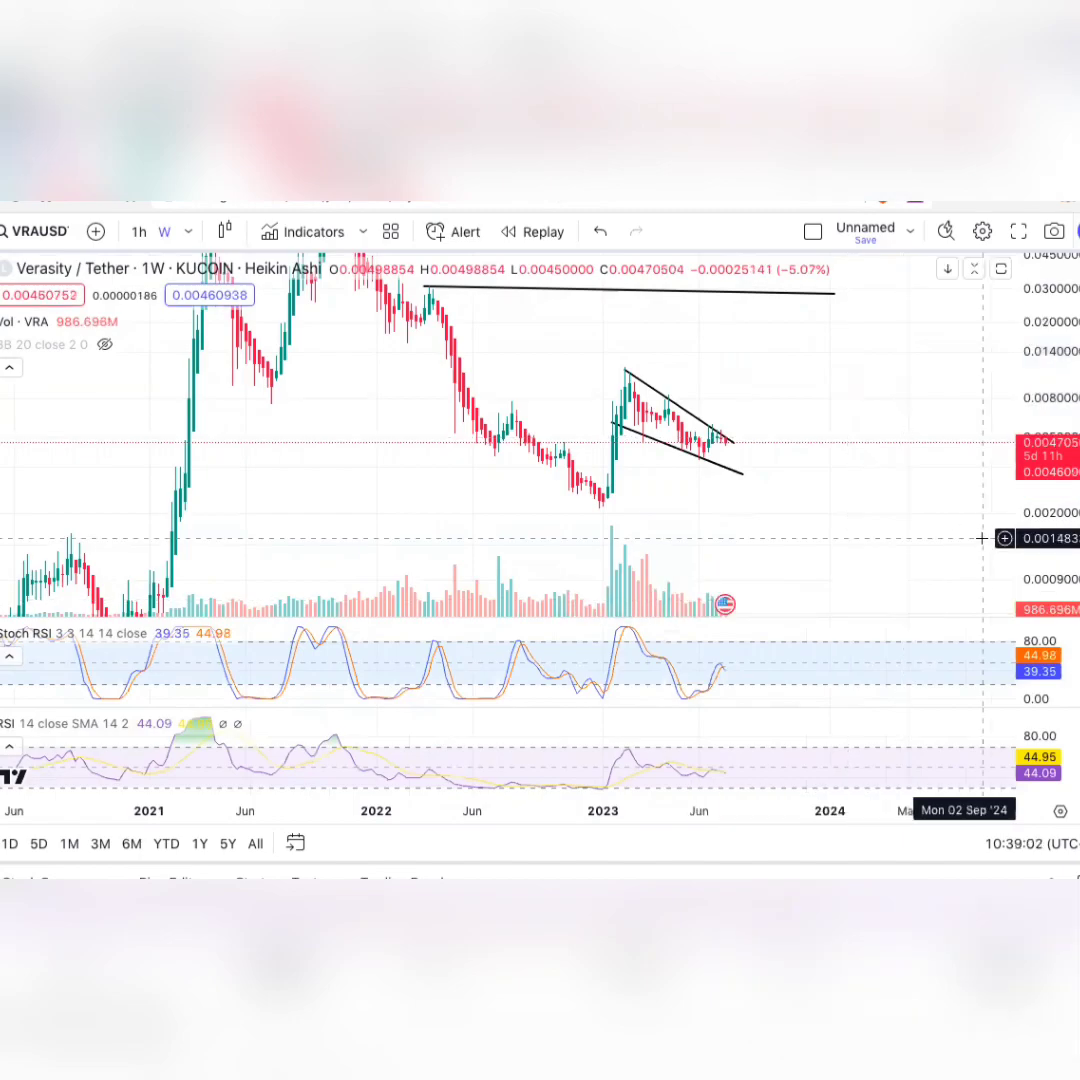
{"action": "left_click_drag", "start_coordinate": [1063, 355], "coordinate": [1063, 410]}
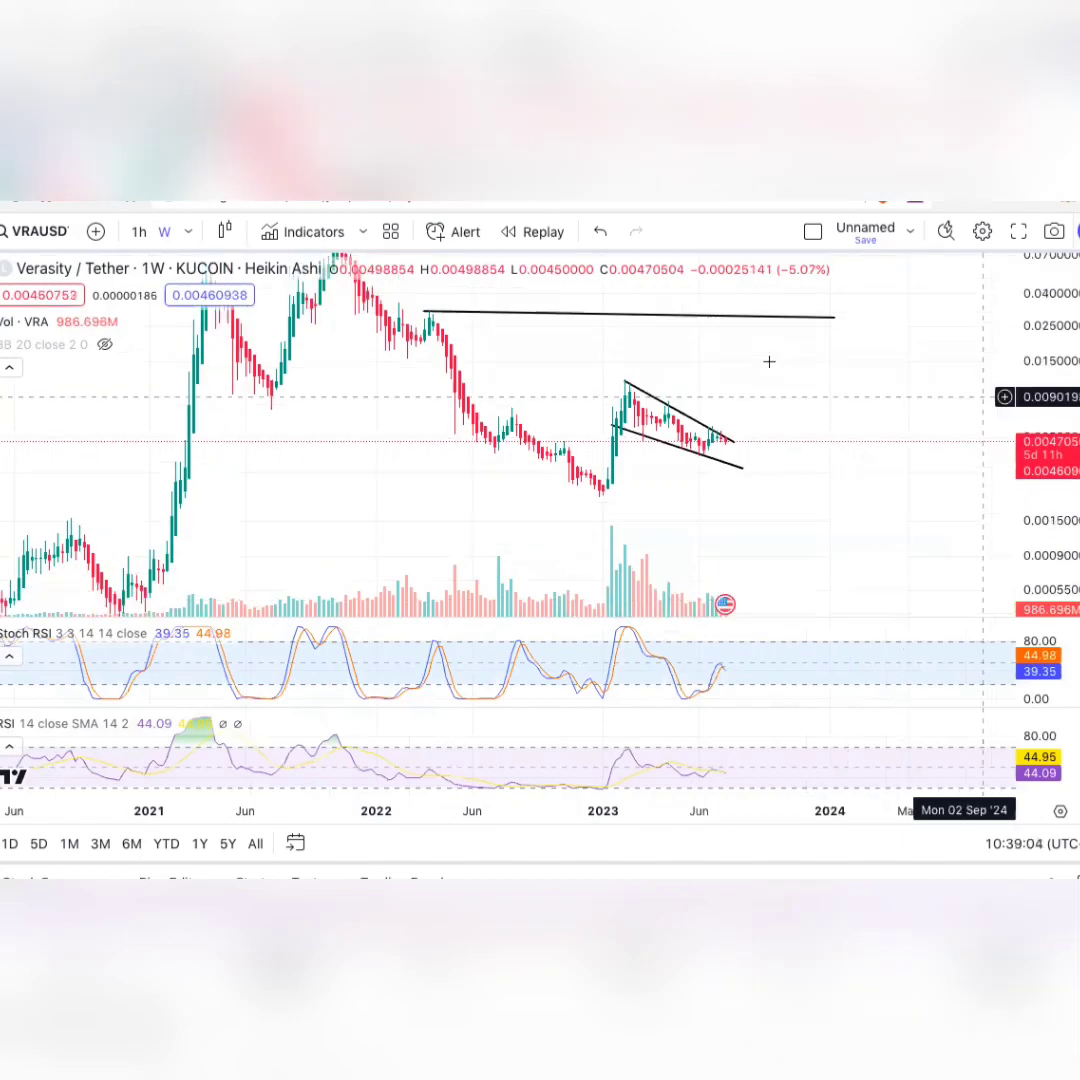
{"action": "left_click", "coordinate": [740, 323]}
{"action": "key", "text": "Delete"}
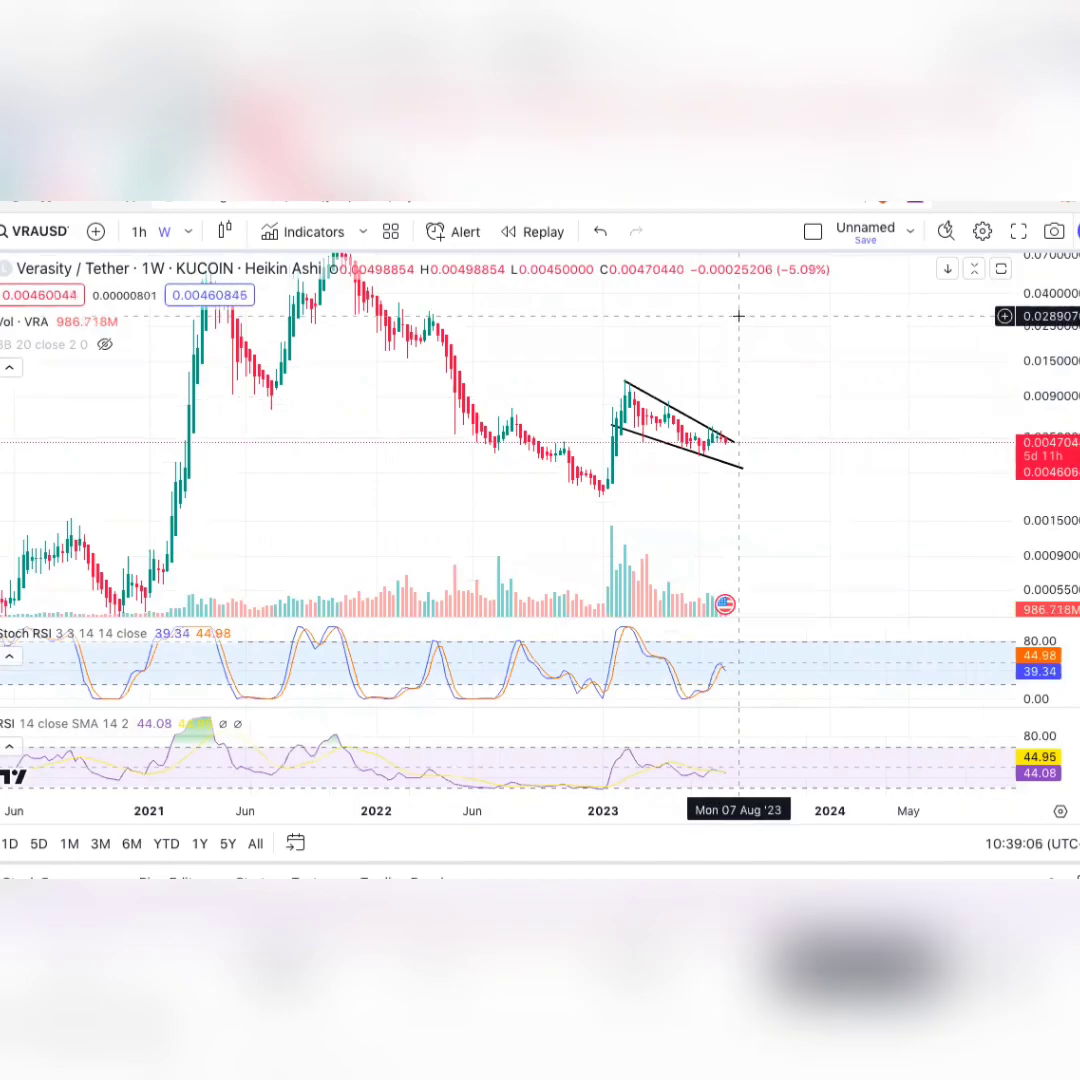
- Frame the 2020 consolidation with two green trendlines, the upper from 20 Jan 2020 at about 0.0014 and the lower at about 0.00036
{"action": "left_click_drag", "start_coordinate": [552, 797], "coordinate": [470, 797]}
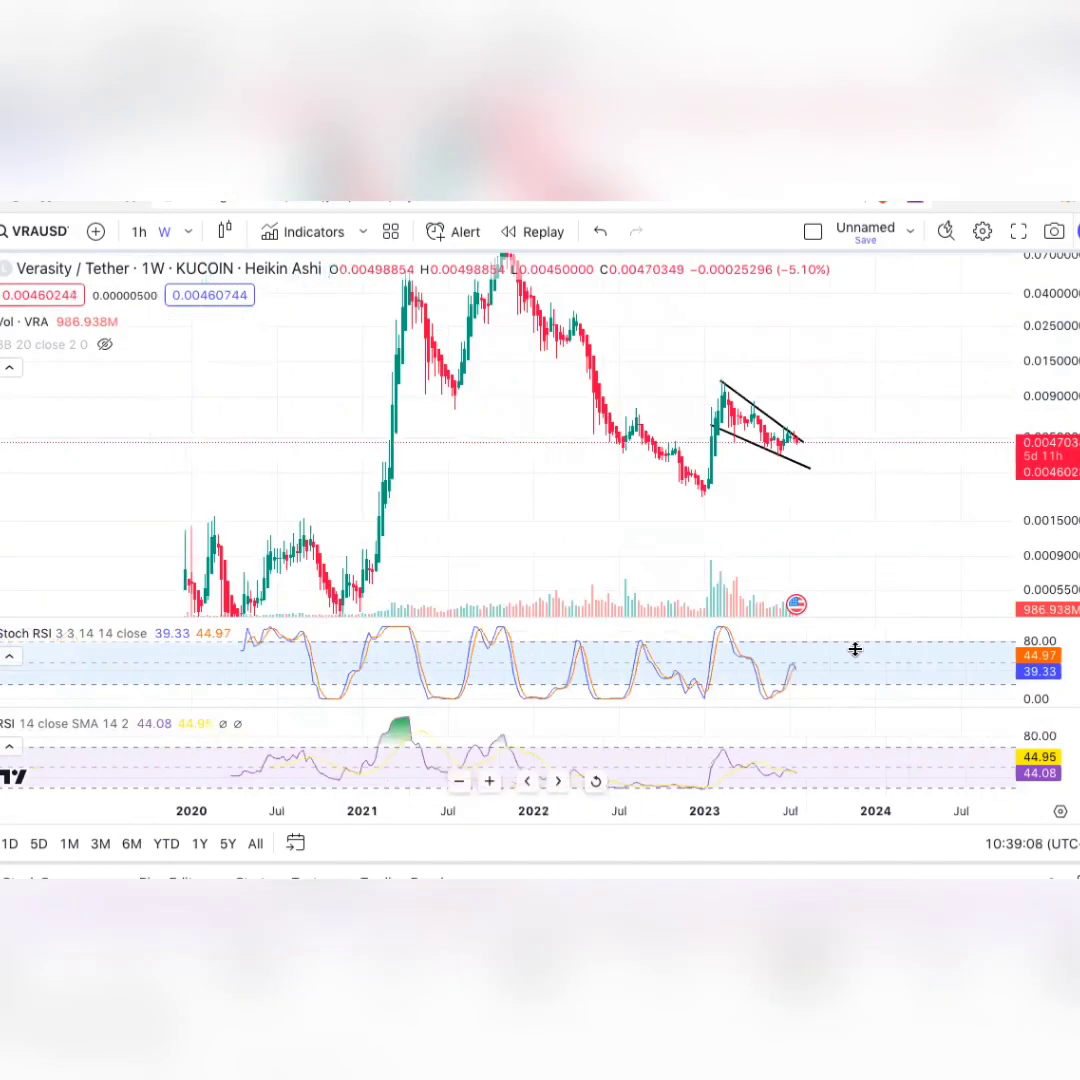
{"action": "left_click_drag", "start_coordinate": [890, 455], "coordinate": [875, 474]}
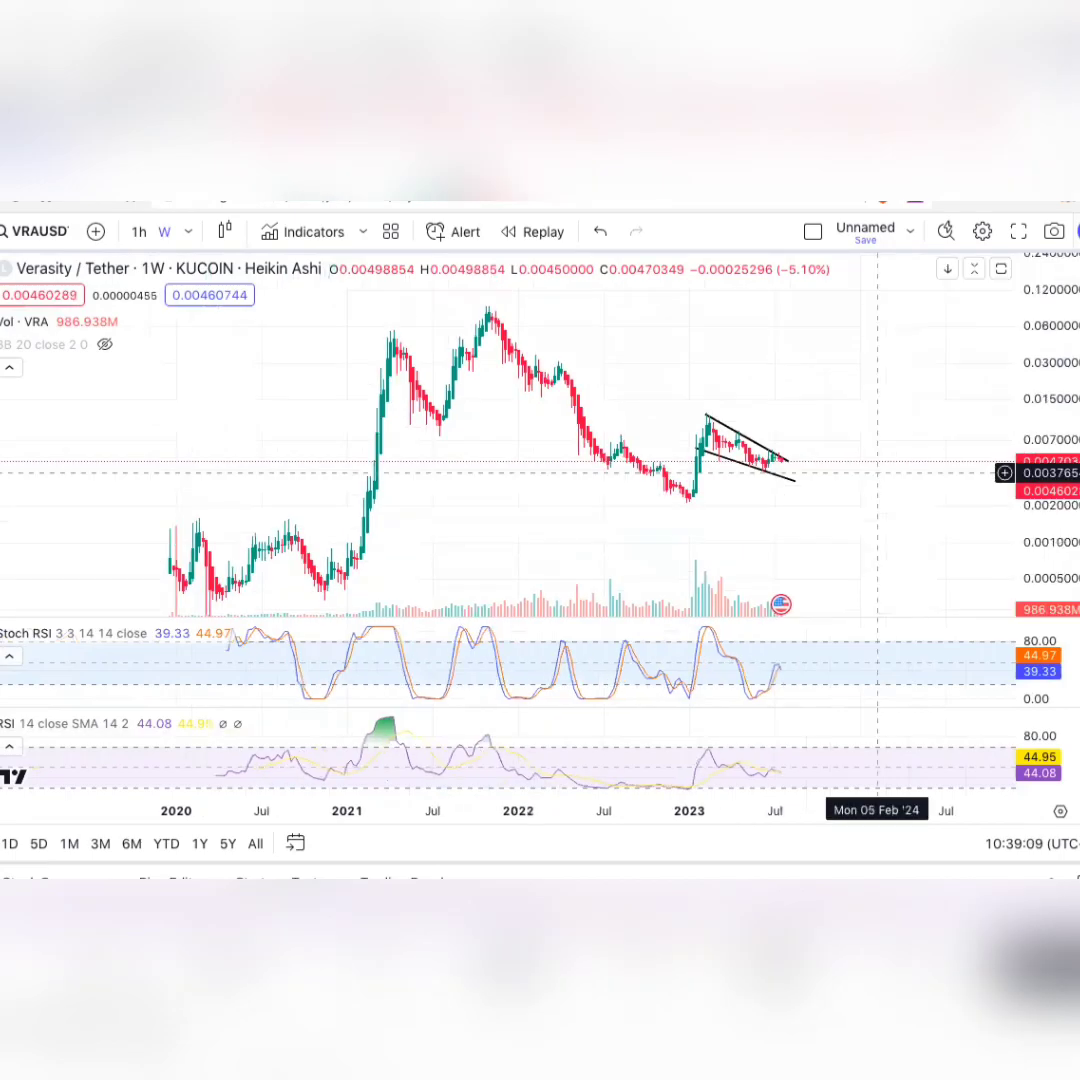
{"action": "left_click_drag", "start_coordinate": [1050, 400], "coordinate": [1040, 450]}
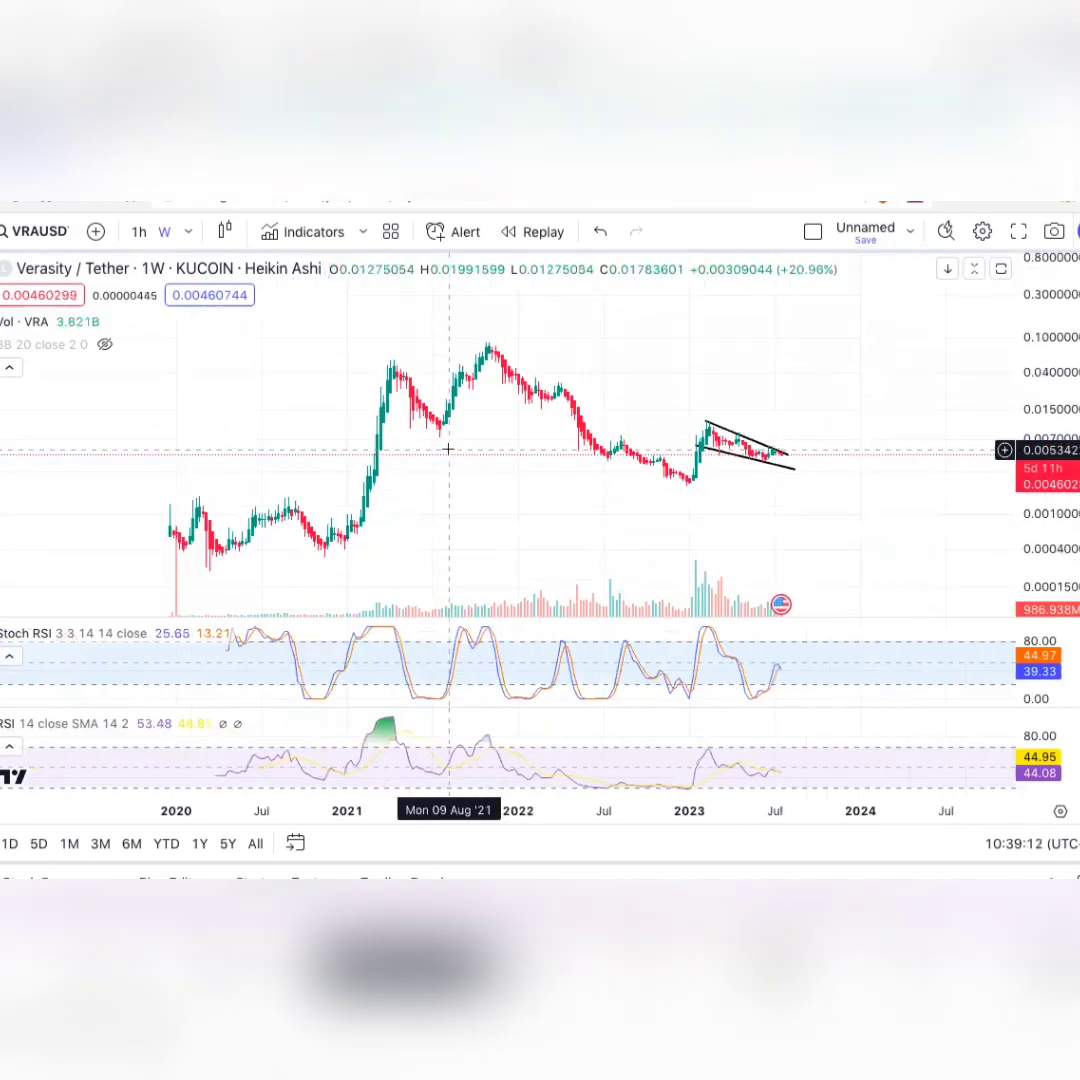
{"action": "left_click", "coordinate": [183, 499]}
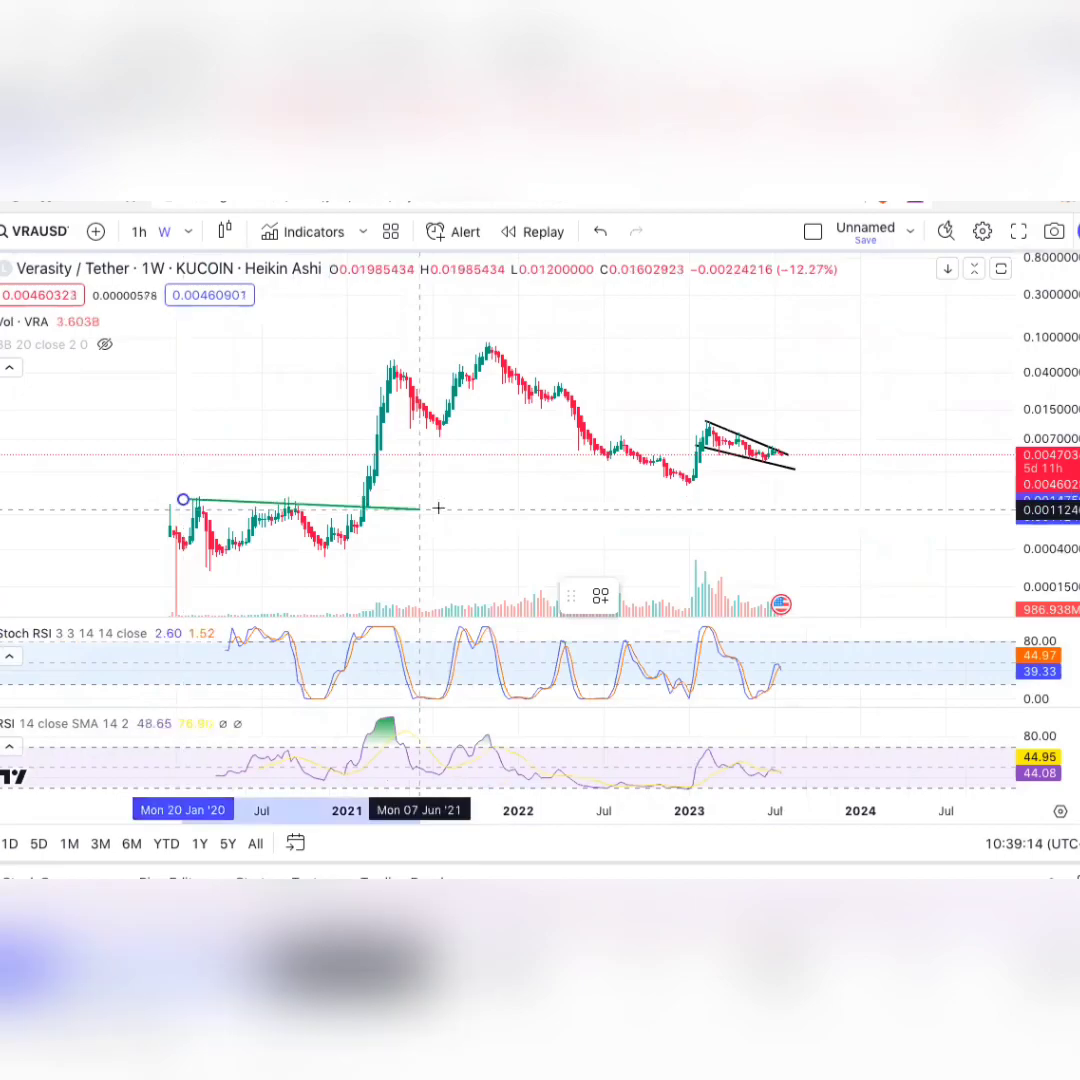
{"action": "left_click", "coordinate": [489, 507]}
{"action": "left_click", "coordinate": [193, 569]}
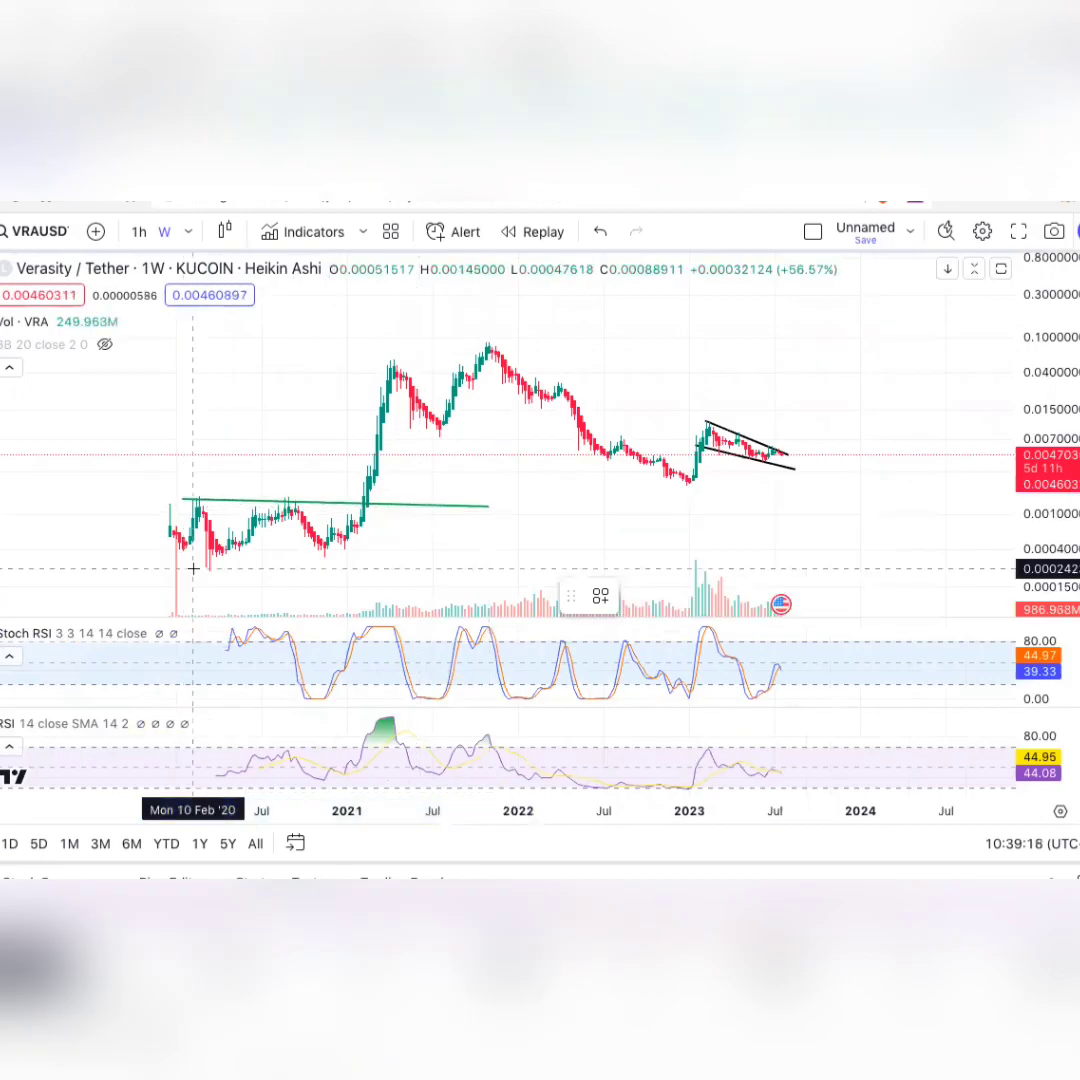
{"action": "left_click", "coordinate": [455, 571]}
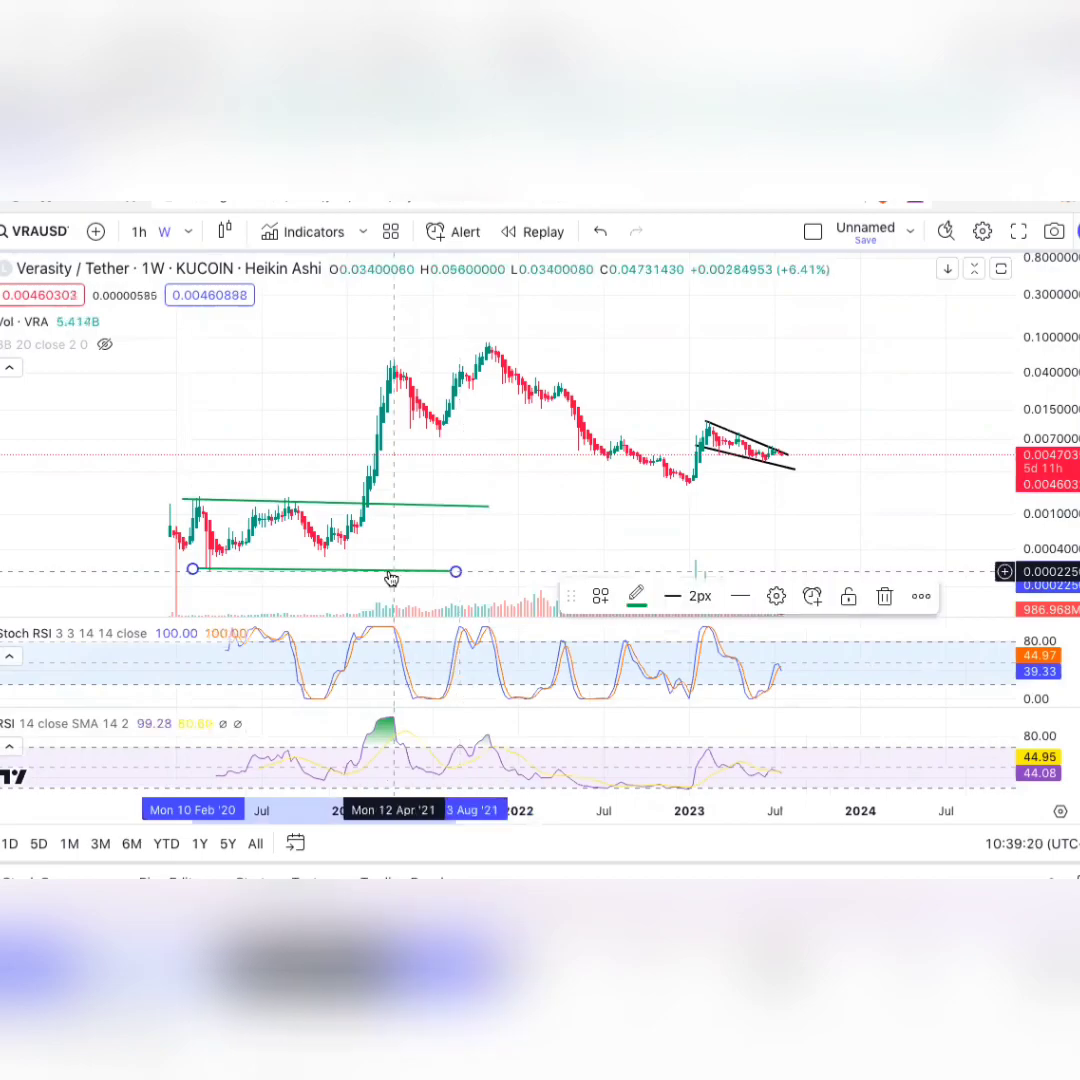
{"action": "left_click_drag", "start_coordinate": [354, 565], "coordinate": [321, 550]}
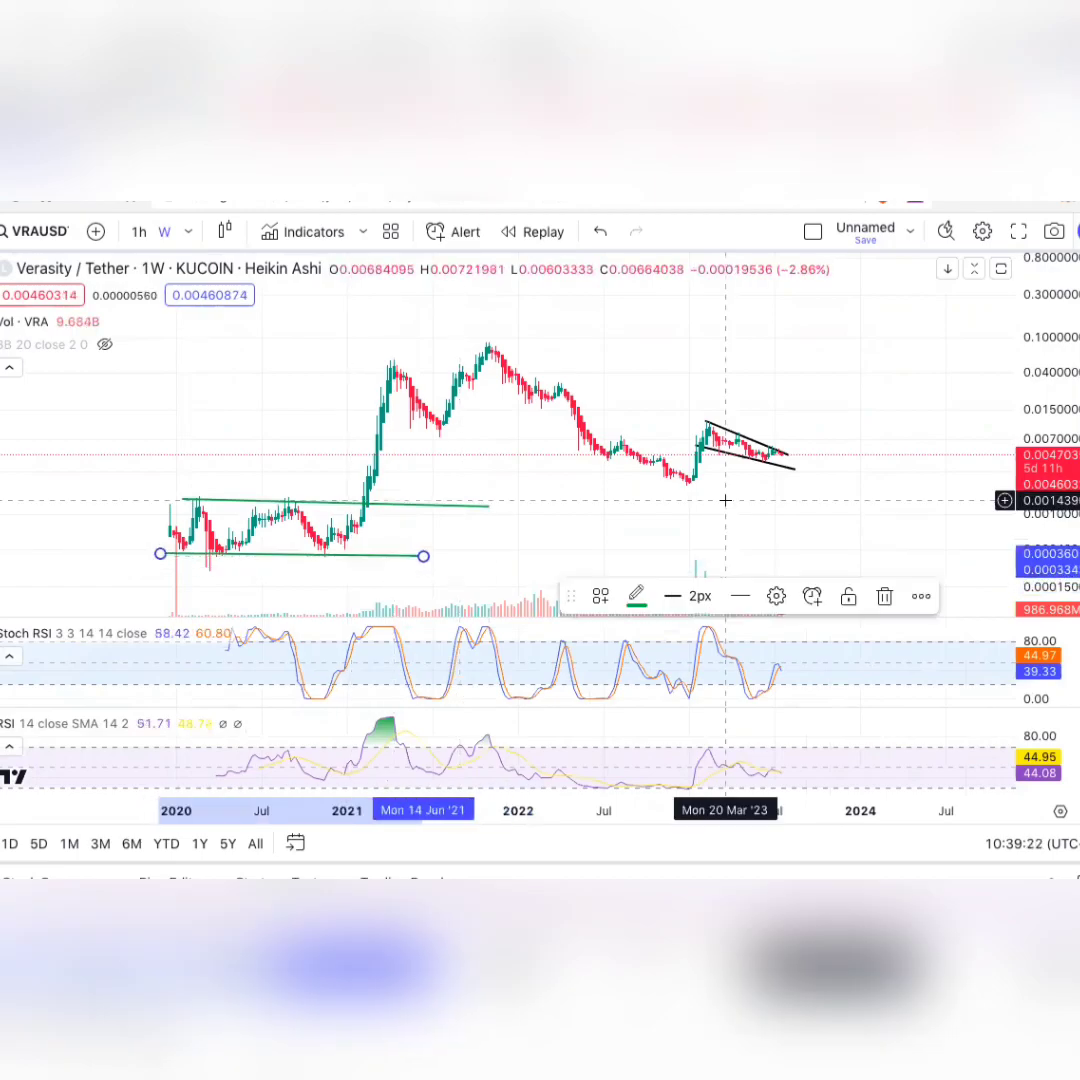
- Frame the range since 23 May 2022 with green trendlines at about 0.0072 to 26 Feb 2024 and about 0.0024 to 6 May 2024
{"action": "left_click", "coordinate": [55, 380]}
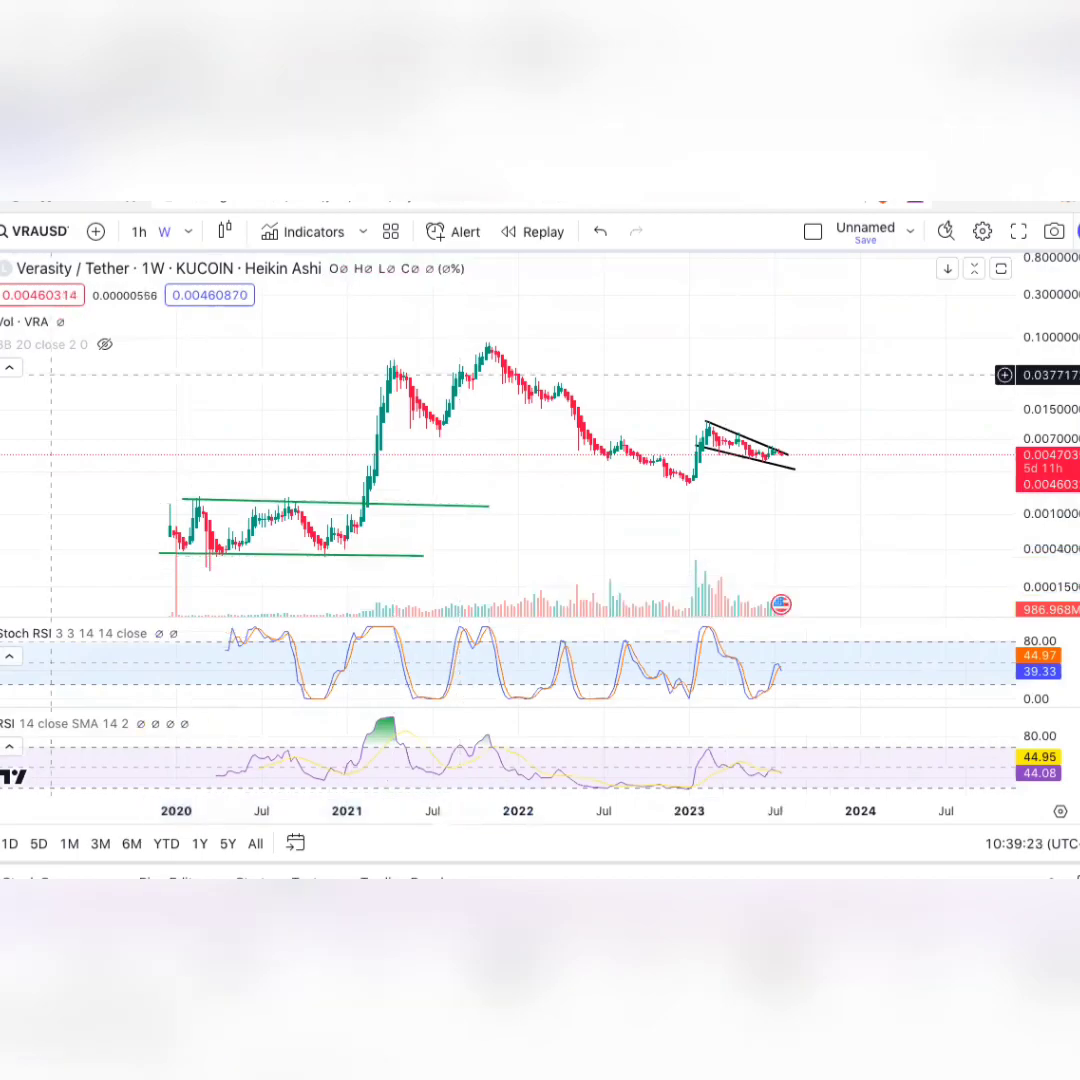
{"action": "left_click", "coordinate": [584, 437]}
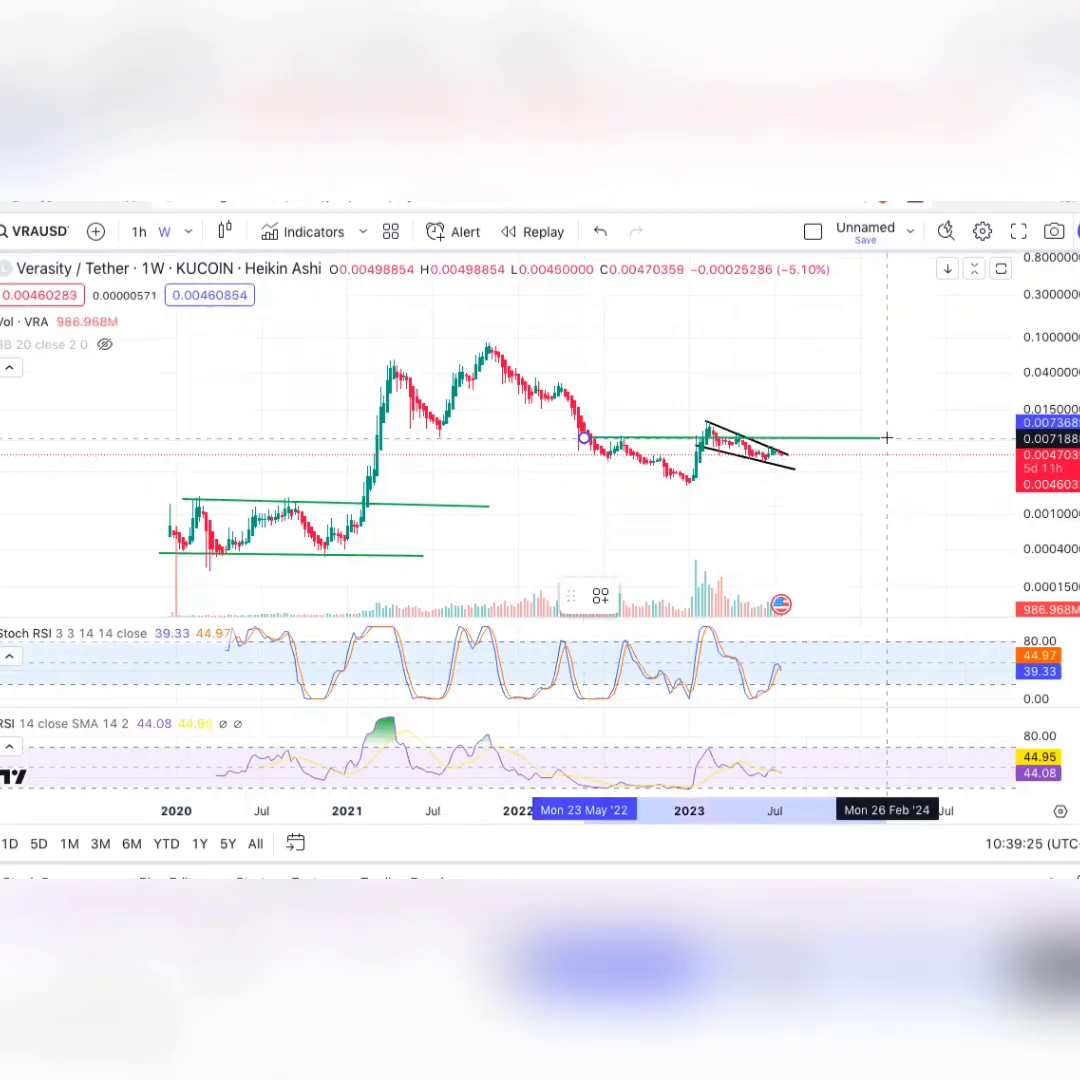
{"action": "left_click", "coordinate": [886, 437]}
{"action": "left_click", "coordinate": [590, 521]}
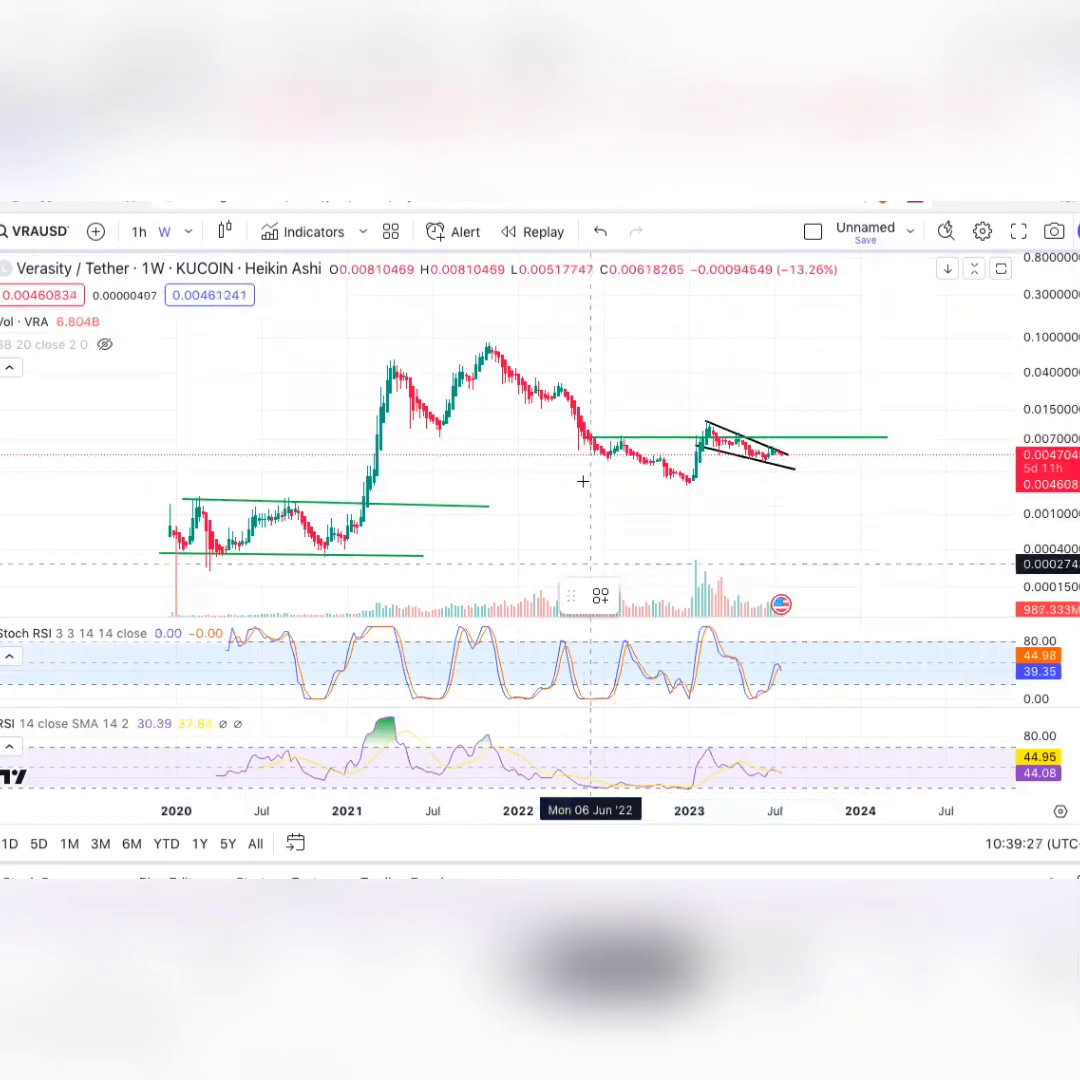
{"action": "left_click", "coordinate": [584, 482]}
{"action": "left_click", "coordinate": [919, 481]}
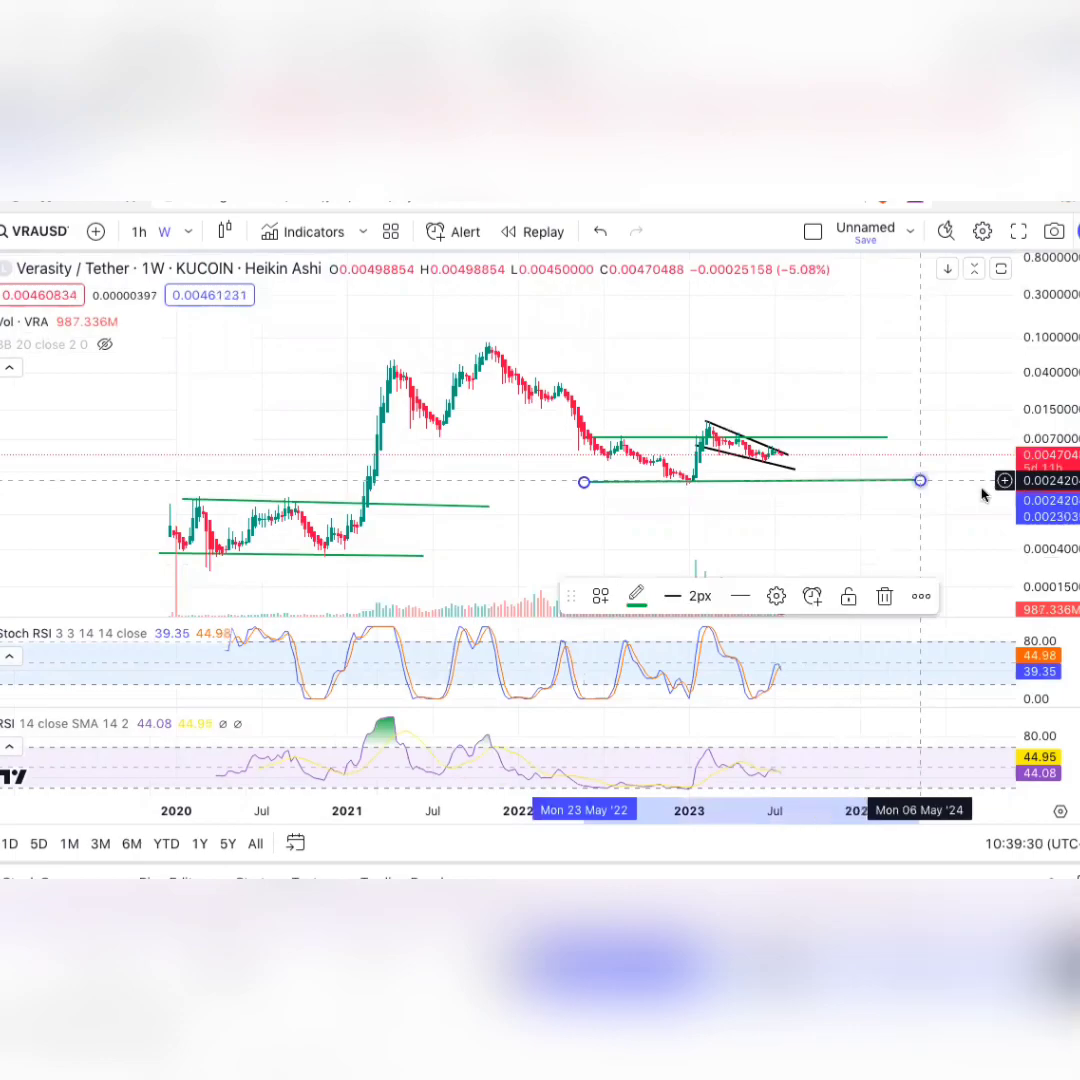
- Sketch an orange wave through the 2020 range that surges to about 0.15 by August 2021, and delete it
{"action": "left_click_drag", "start_coordinate": [953, 439], "coordinate": [904, 412]}
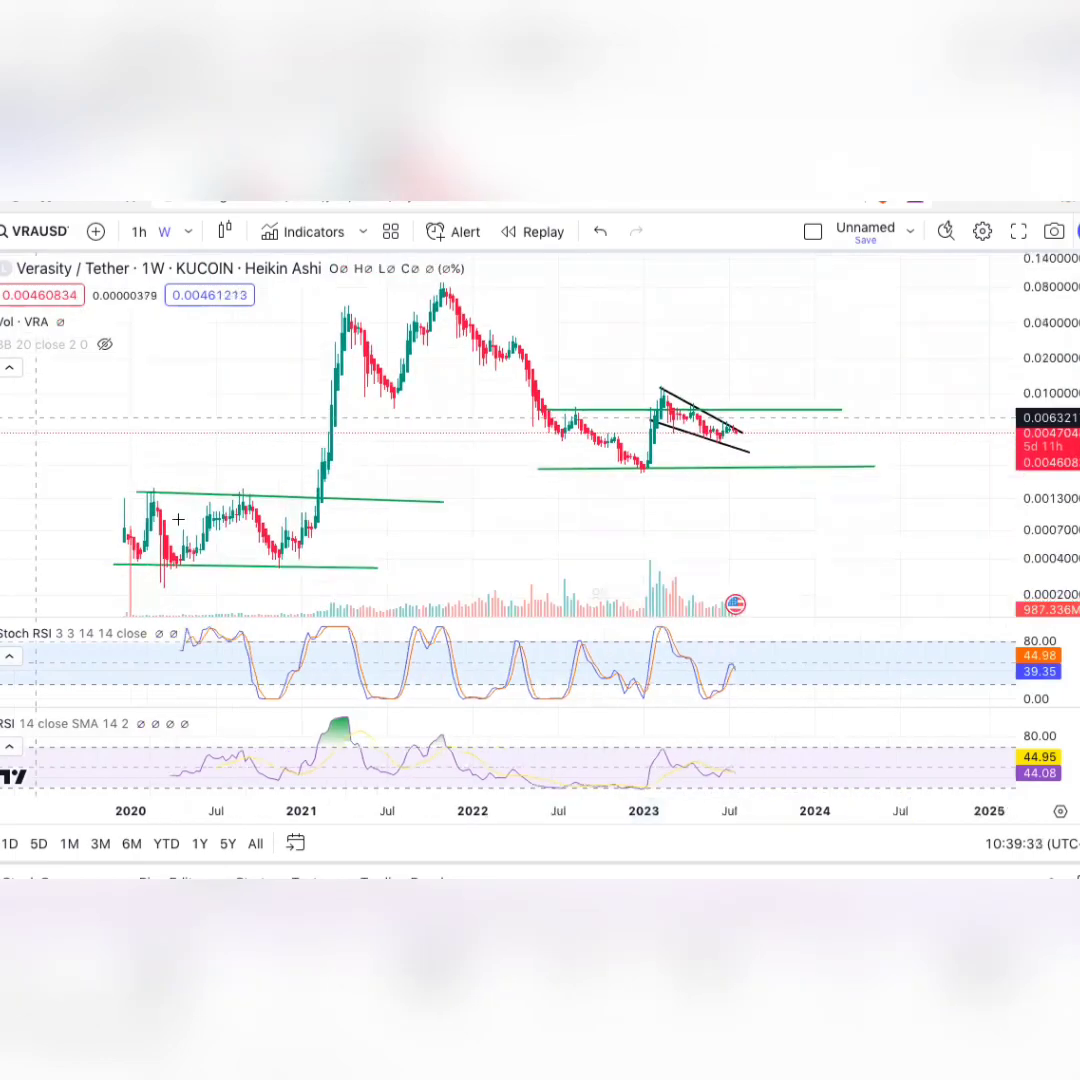
{"action": "mouse_move", "coordinate": [115, 560]}
{"action": "left_mouse_down"}
{"action": "mouse_move", "coordinate": [214, 560]}
{"action": "mouse_move", "coordinate": [275, 494]}
{"action": "mouse_move", "coordinate": [311, 542]}
{"action": "mouse_move", "coordinate": [410, 255]}
{"action": "left_mouse_up"}
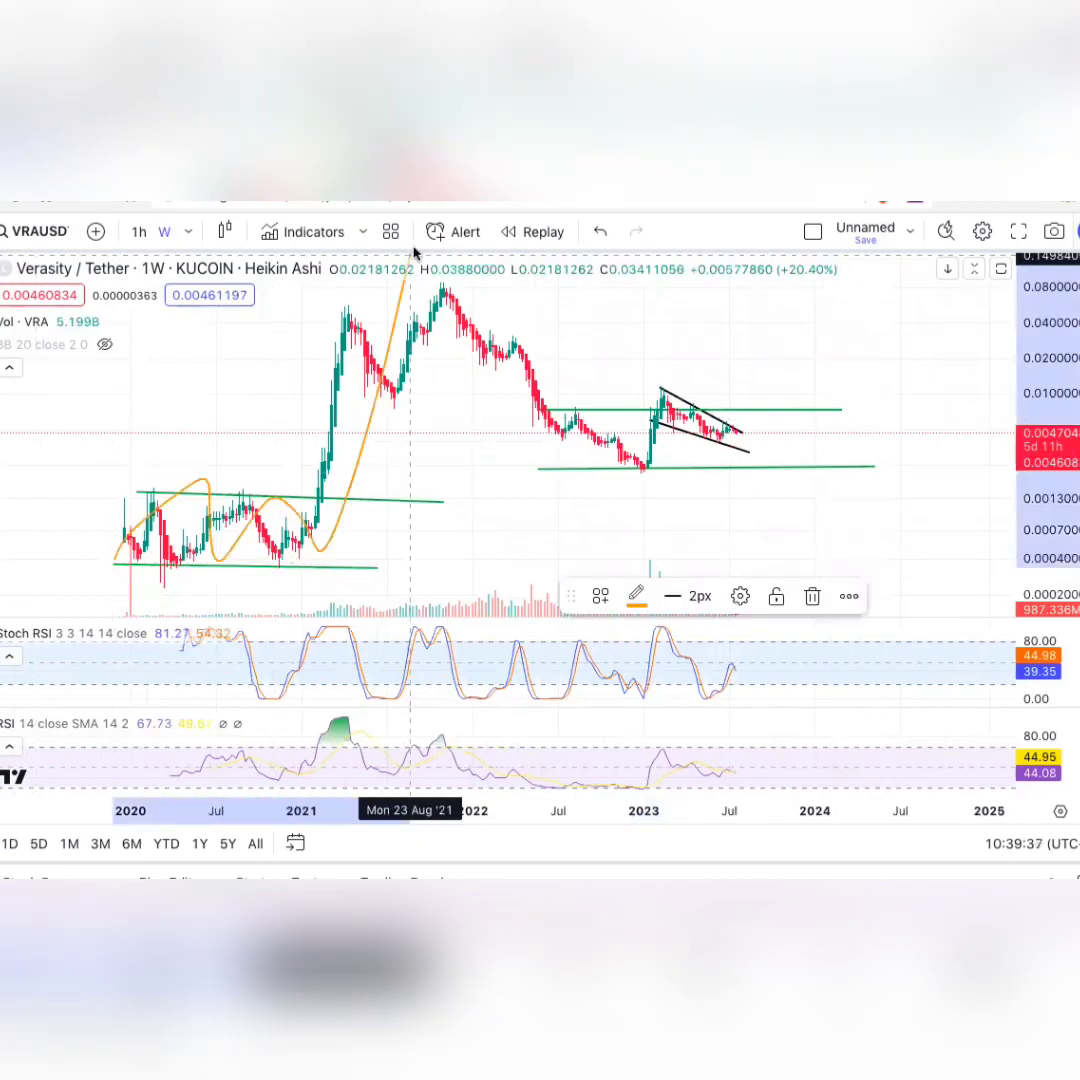
{"action": "left_click", "coordinate": [811, 595]}
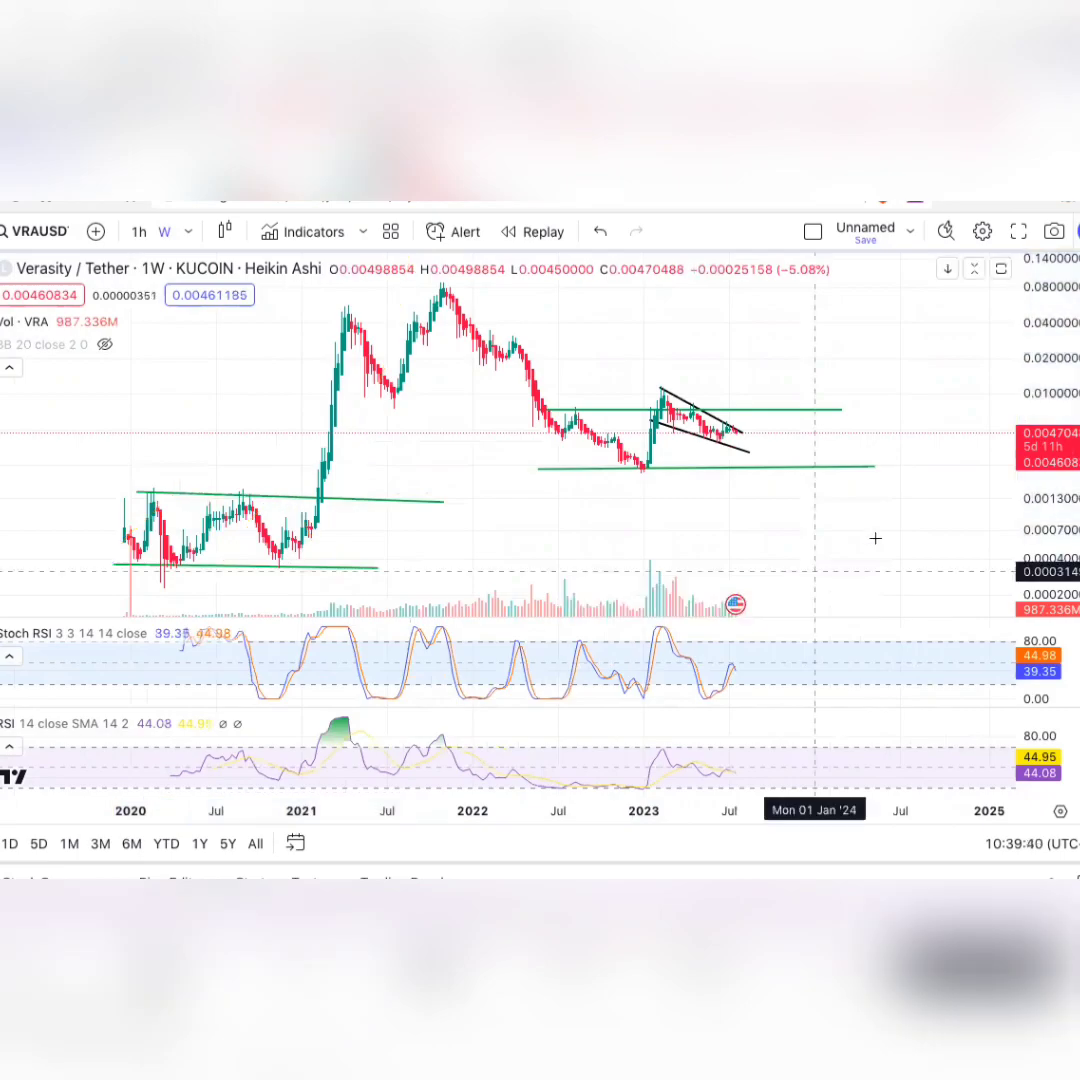
- Circle the 2020 range in orange and sketch a steep stroke over the 2021 breakout, deleting the stroke
{"action": "mouse_move", "coordinate": [123, 470]}
{"action": "left_mouse_down"}
{"action": "mouse_move", "coordinate": [439, 557]}
{"action": "mouse_move", "coordinate": [269, 461]}
{"action": "left_mouse_up"}
{"action": "left_click_drag", "start_coordinate": [354, 416], "coordinate": [340, 563]}
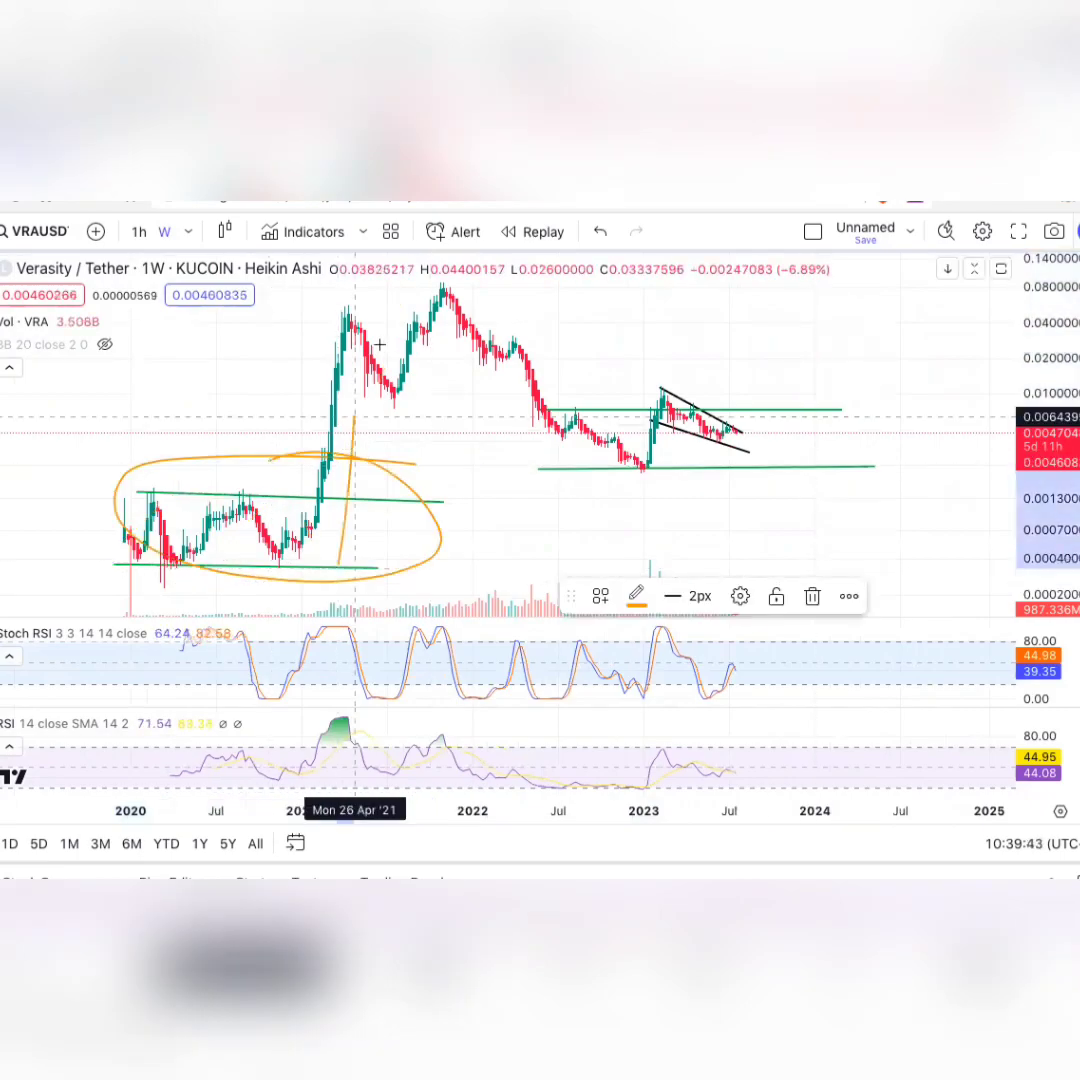
{"action": "left_click", "coordinate": [812, 596]}
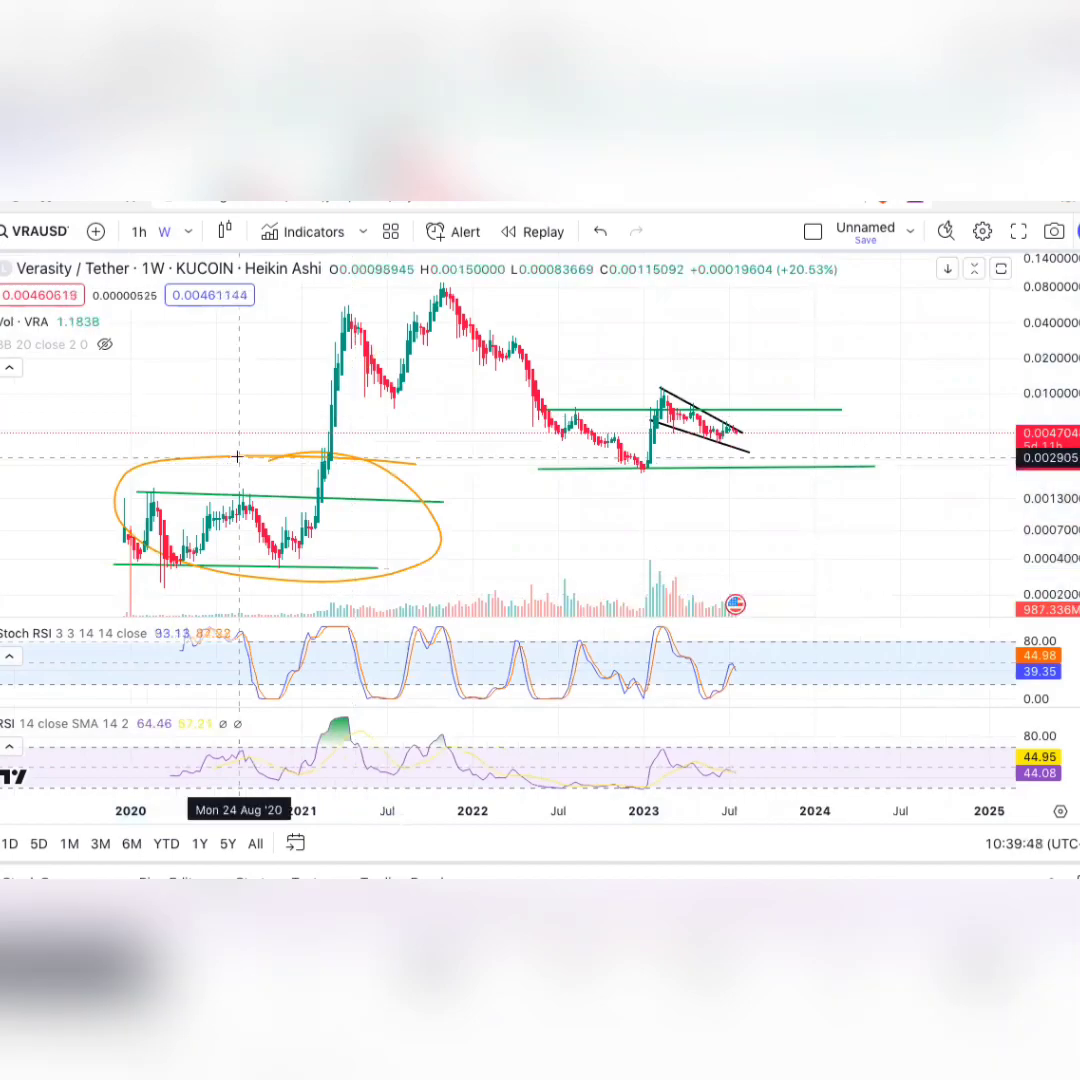
- Sketch an orange curve looping around the 2021 peaks and a second loop around the 2020 range, and remove all orange strokes
{"action": "mouse_move", "coordinate": [315, 496]}
{"action": "left_mouse_down"}
{"action": "mouse_move", "coordinate": [502, 314]}
{"action": "mouse_move", "coordinate": [362, 403]}
{"action": "mouse_move", "coordinate": [385, 354]}
{"action": "left_mouse_up"}
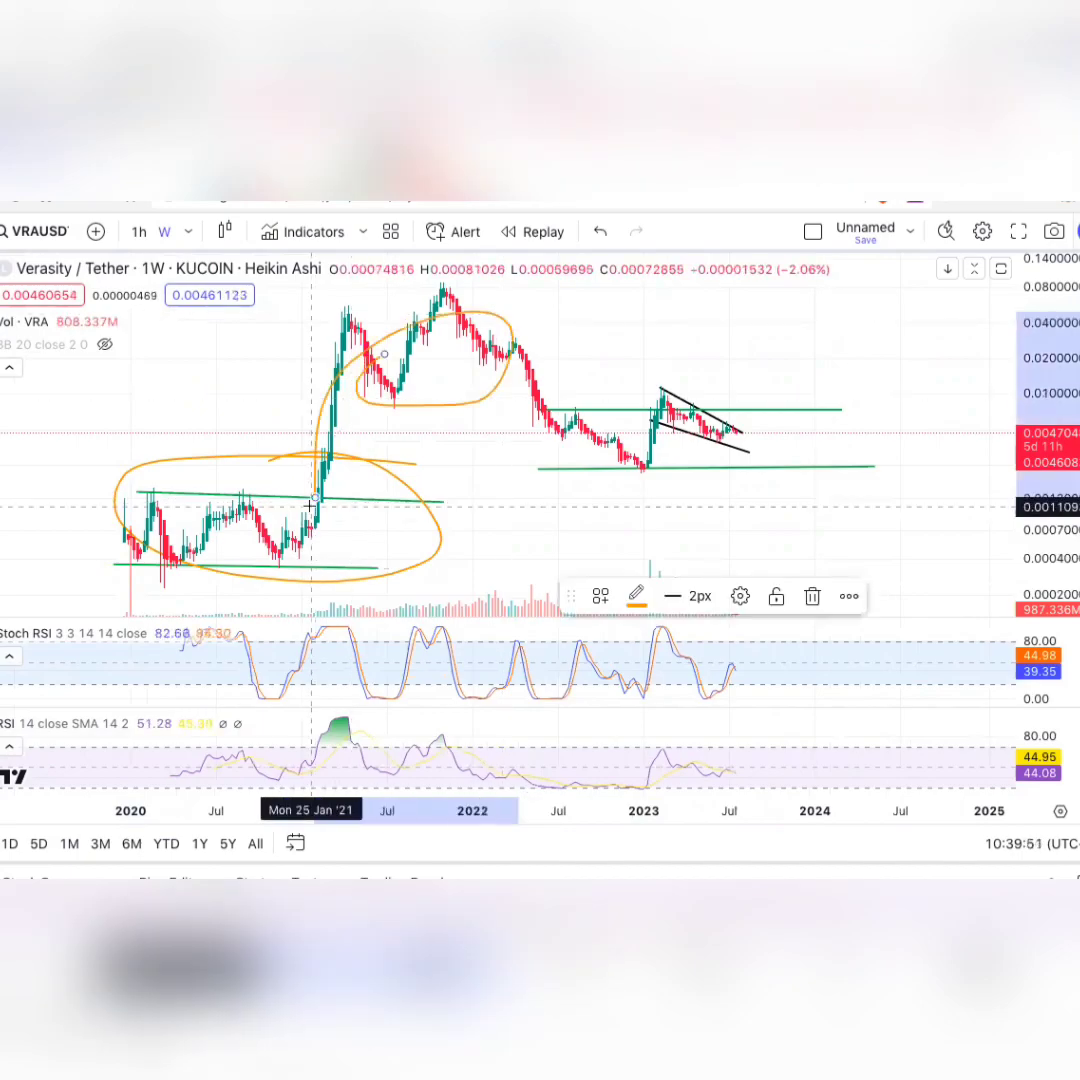
{"action": "mouse_move", "coordinate": [167, 568]}
{"action": "left_mouse_down"}
{"action": "mouse_move", "coordinate": [268, 492]}
{"action": "mouse_move", "coordinate": [209, 491]}
{"action": "left_mouse_up"}
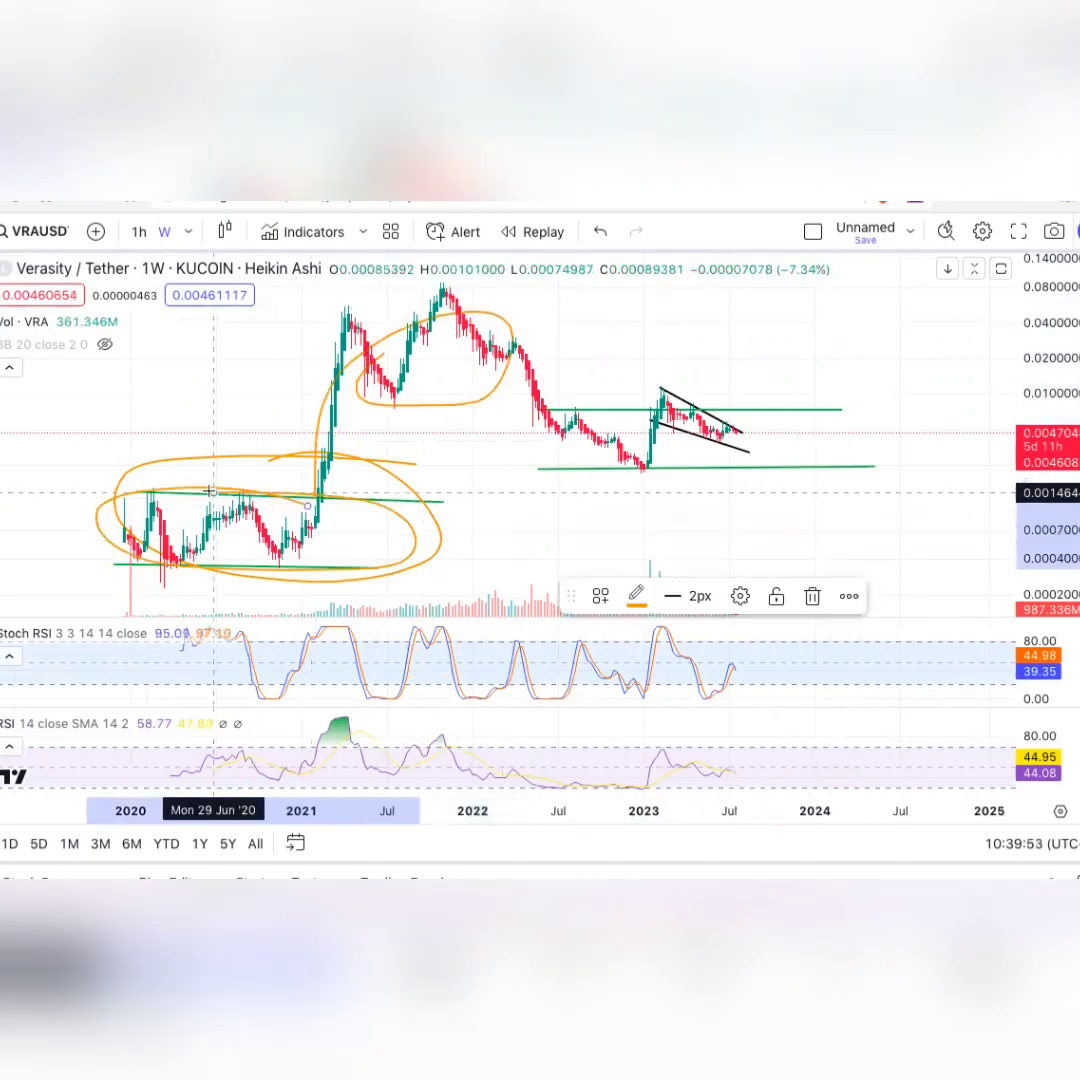
{"action": "key", "text": "ctrl+z"}
{"action": "key", "text": "ctrl+z"}
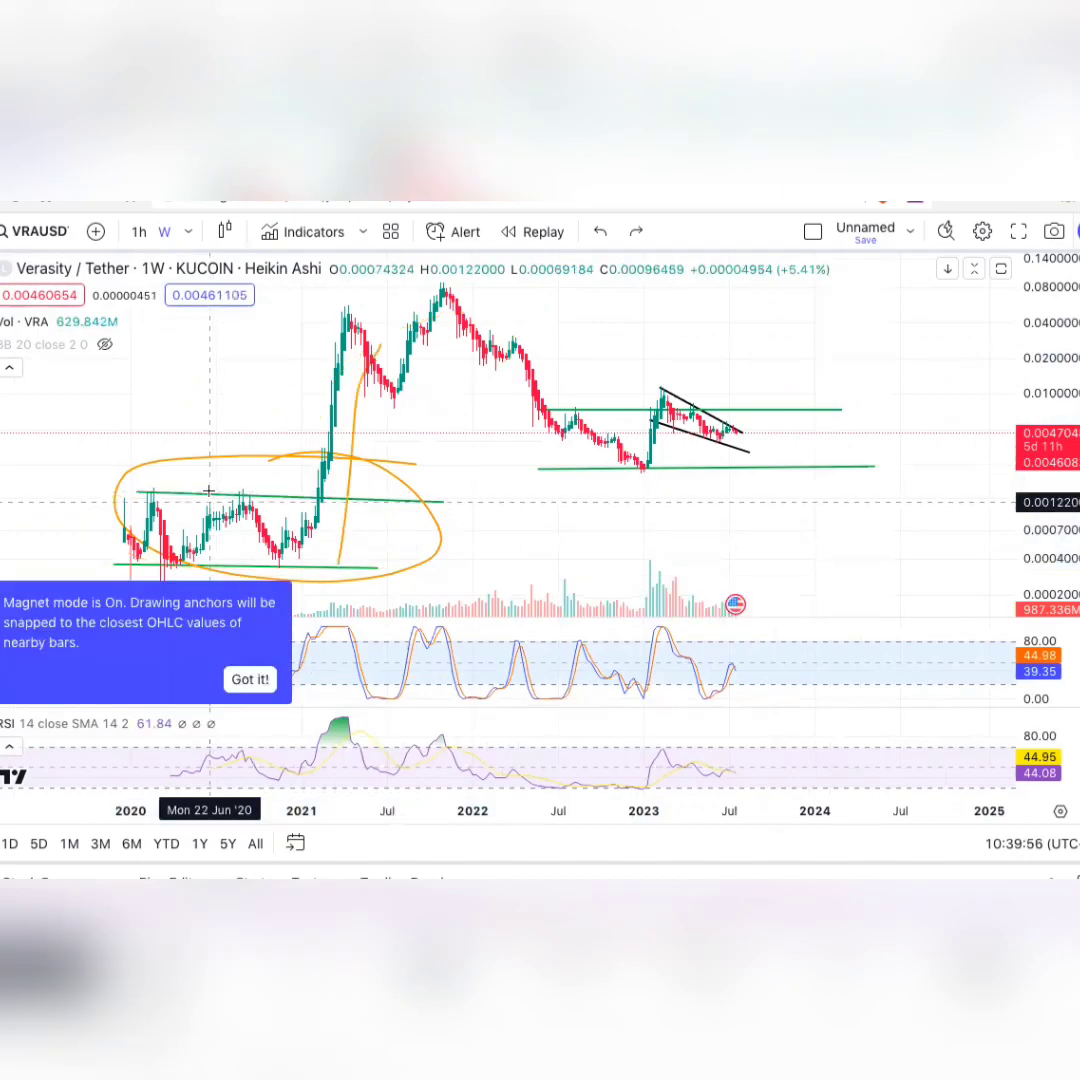
{"action": "left_click", "coordinate": [250, 456]}
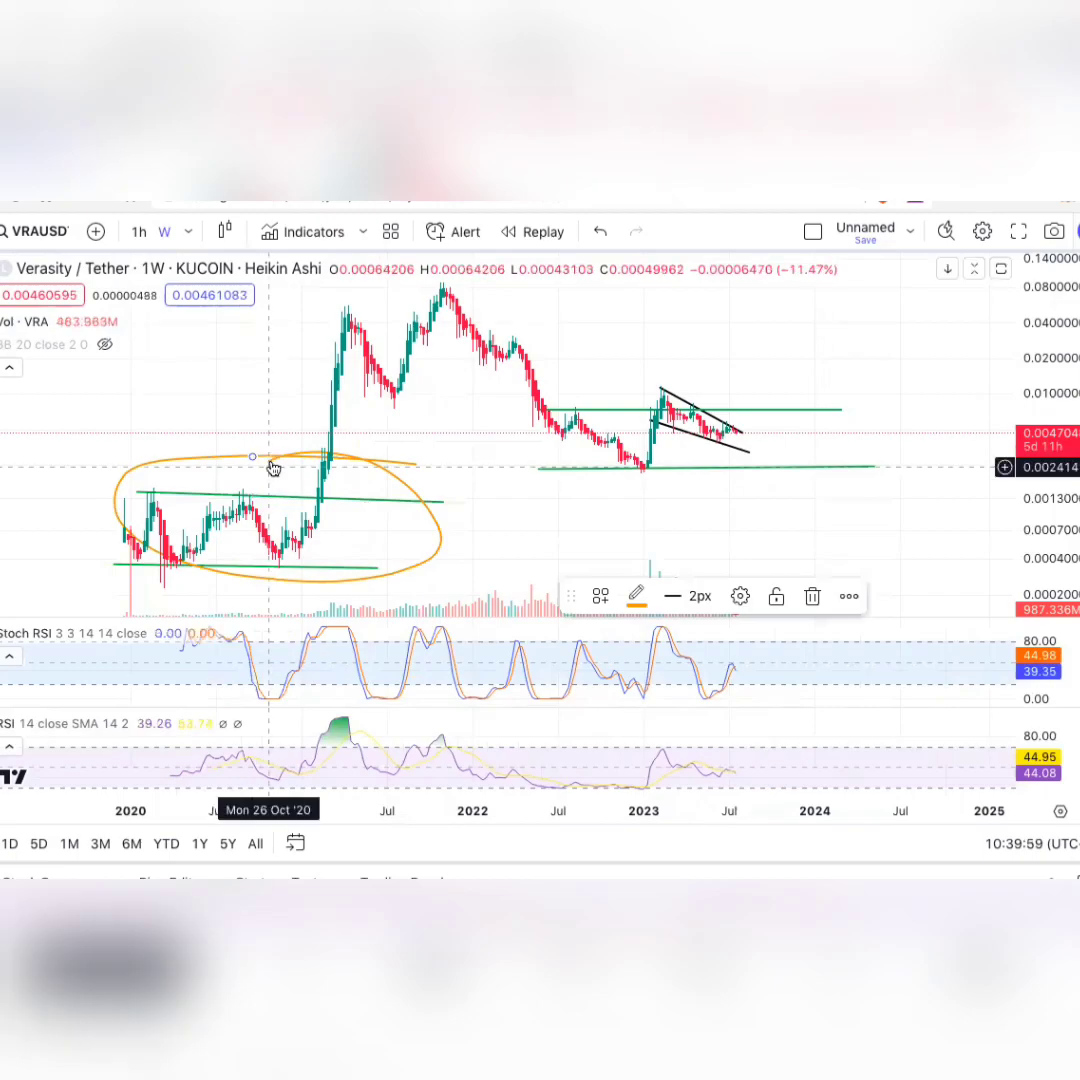
{"action": "key", "text": "Delete"}
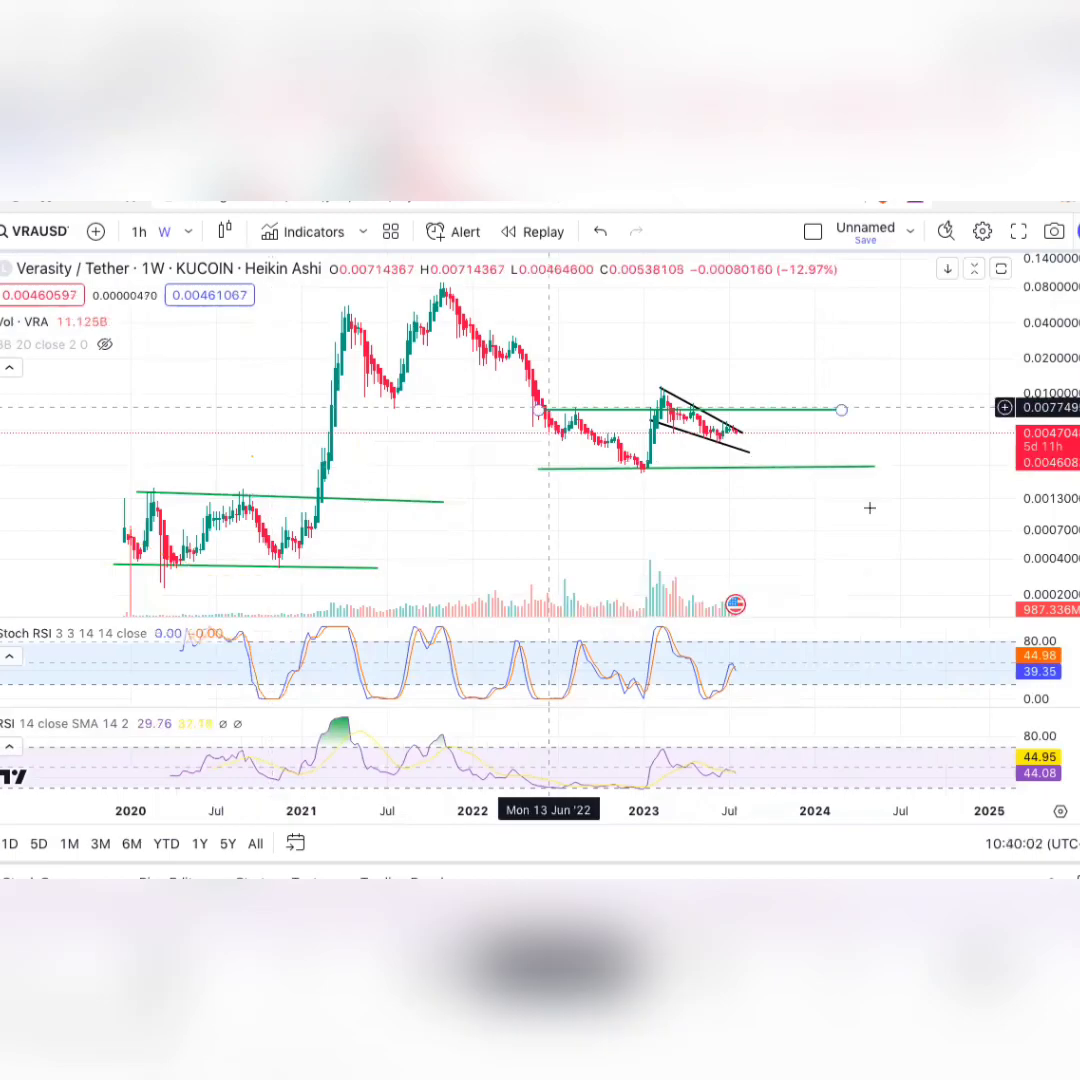
- Shorten the lower green trendline of the recent range and sketch an orange wave oscillating between both lines, climbing to about 0.35 in late 2024
{"action": "left_click_drag", "start_coordinate": [1037, 426], "coordinate": [1037, 448]}
{"action": "left_click_drag", "start_coordinate": [875, 466], "coordinate": [797, 450]}
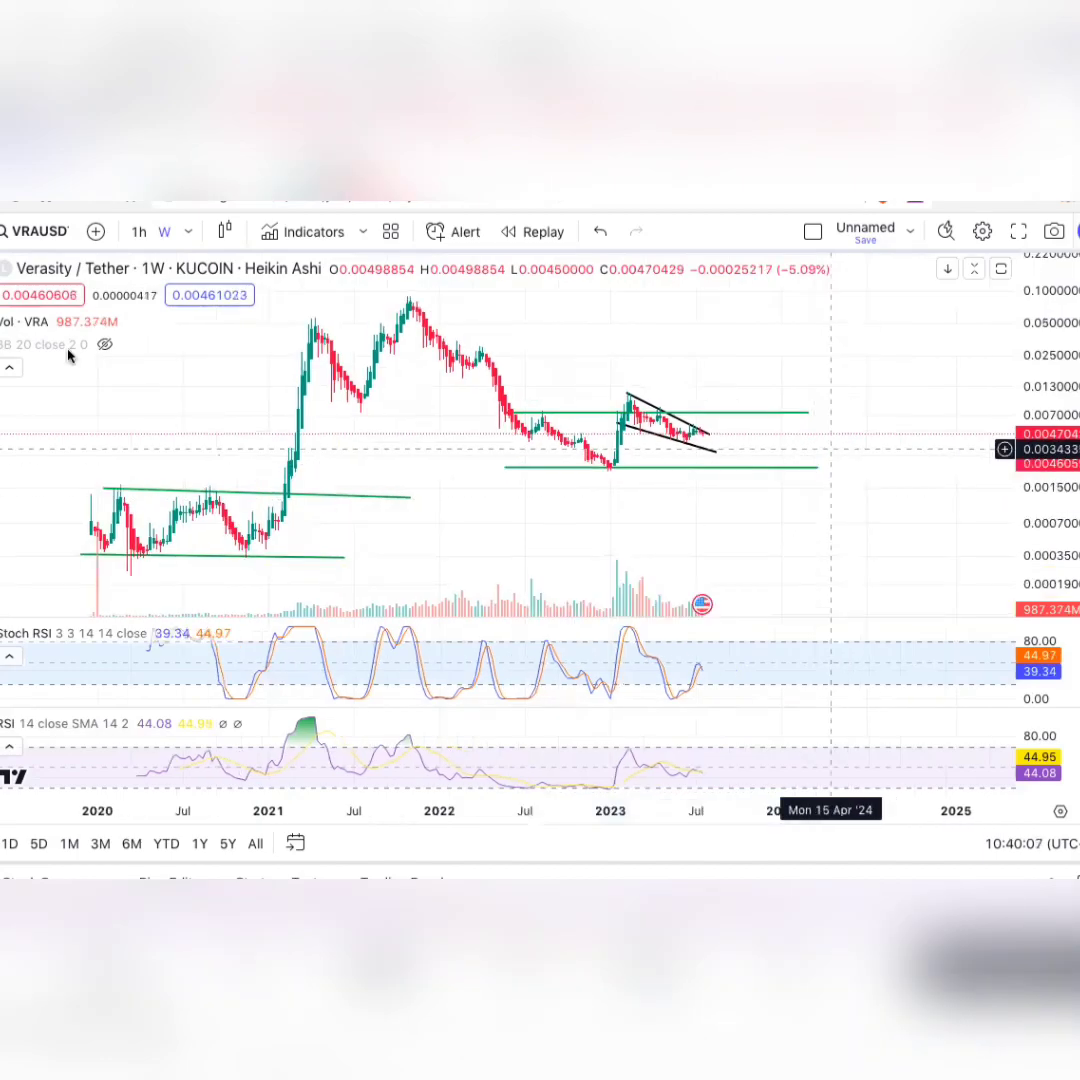
{"action": "mouse_move", "coordinate": [509, 485]}
{"action": "left_mouse_down"}
{"action": "mouse_move", "coordinate": [601, 399]}
{"action": "mouse_move", "coordinate": [679, 480]}
{"action": "mouse_move", "coordinate": [740, 420]}
{"action": "mouse_move", "coordinate": [775, 468]}
{"action": "mouse_move", "coordinate": [782, 438]}
{"action": "mouse_move", "coordinate": [839, 447]}
{"action": "mouse_move", "coordinate": [923, 234]}
{"action": "mouse_move", "coordinate": [923, 255]}
{"action": "left_mouse_up"}
{"action": "left_click_drag", "start_coordinate": [1068, 335], "coordinate": [1068, 393]}
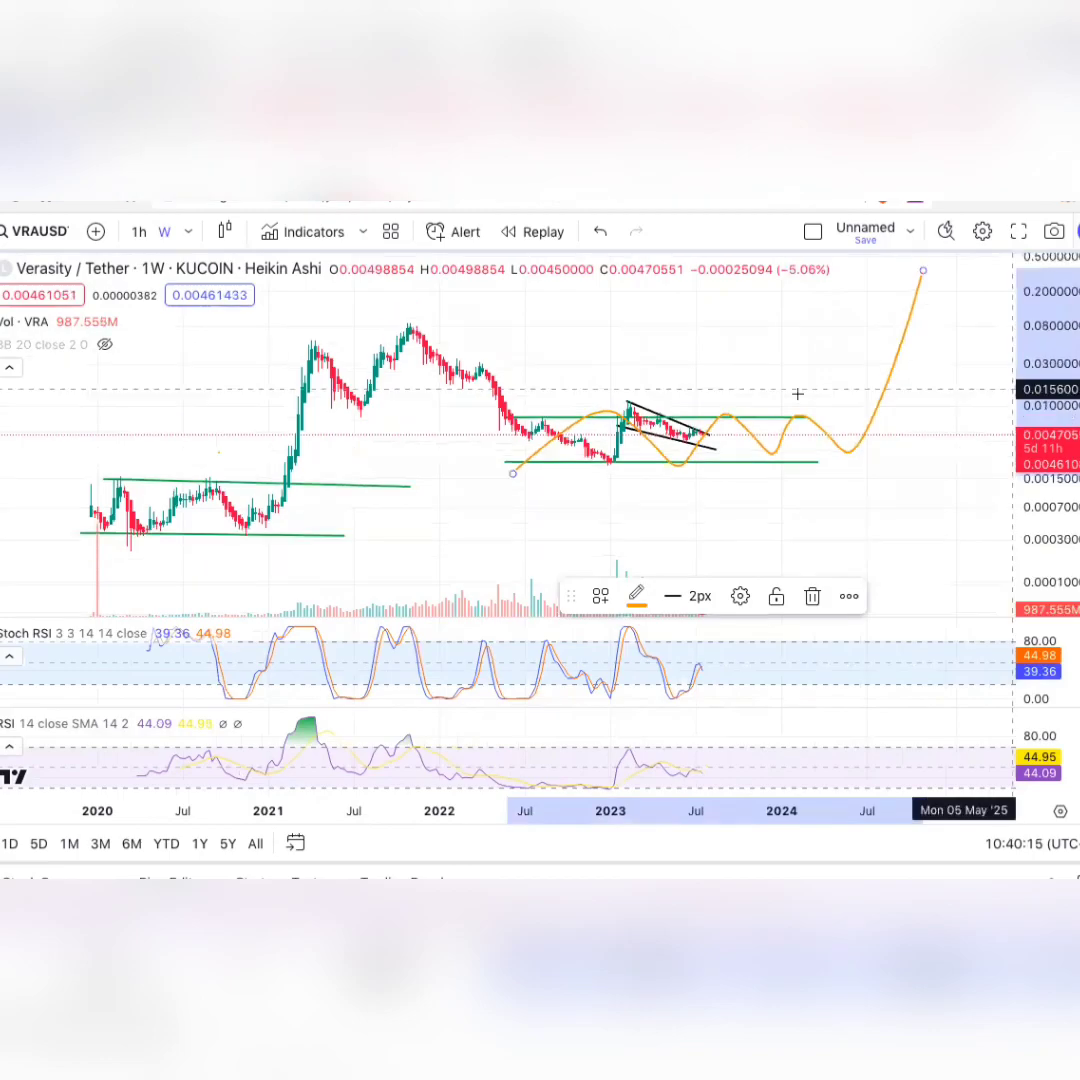
- Sketch an orange path from the wedge up to about 0.11, down to about 0.0011 and back to about 0.17, and delete it
{"action": "left_click_drag", "start_coordinate": [756, 350], "coordinate": [771, 299]}
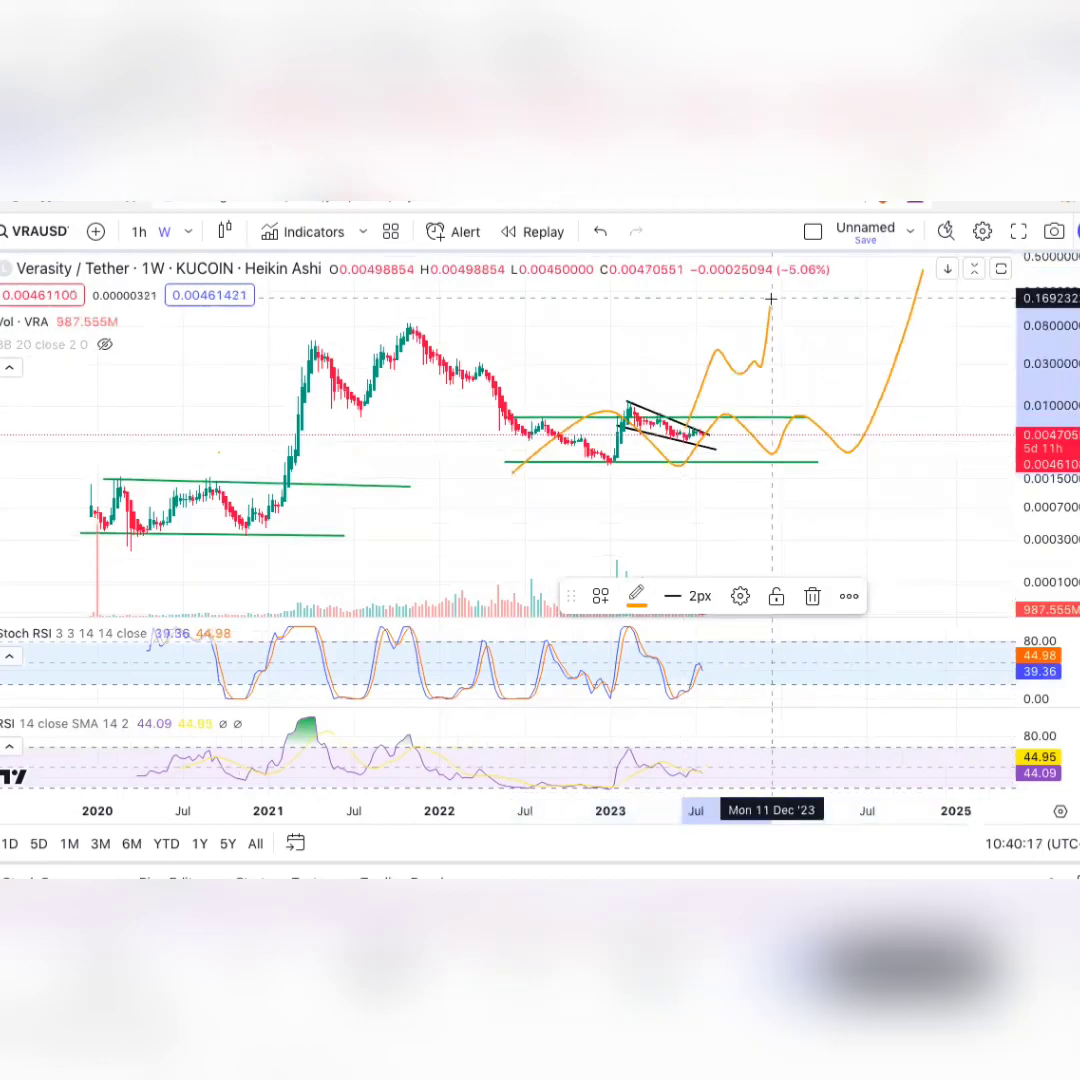
{"action": "left_click", "coordinate": [770, 315]}
{"action": "left_click", "coordinate": [806, 490]}
{"action": "double_click", "coordinate": [861, 299]}
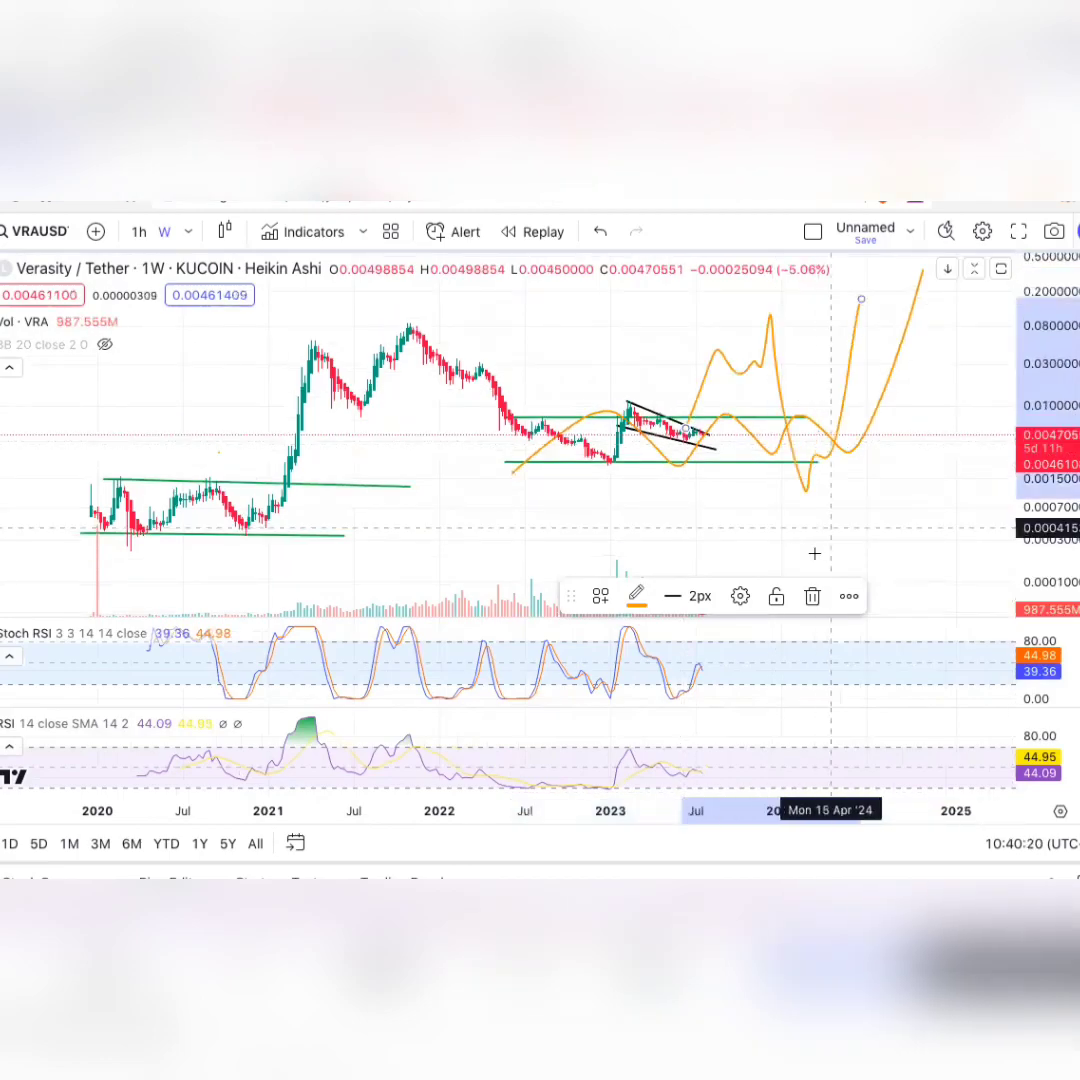
{"action": "left_click", "coordinate": [812, 594]}
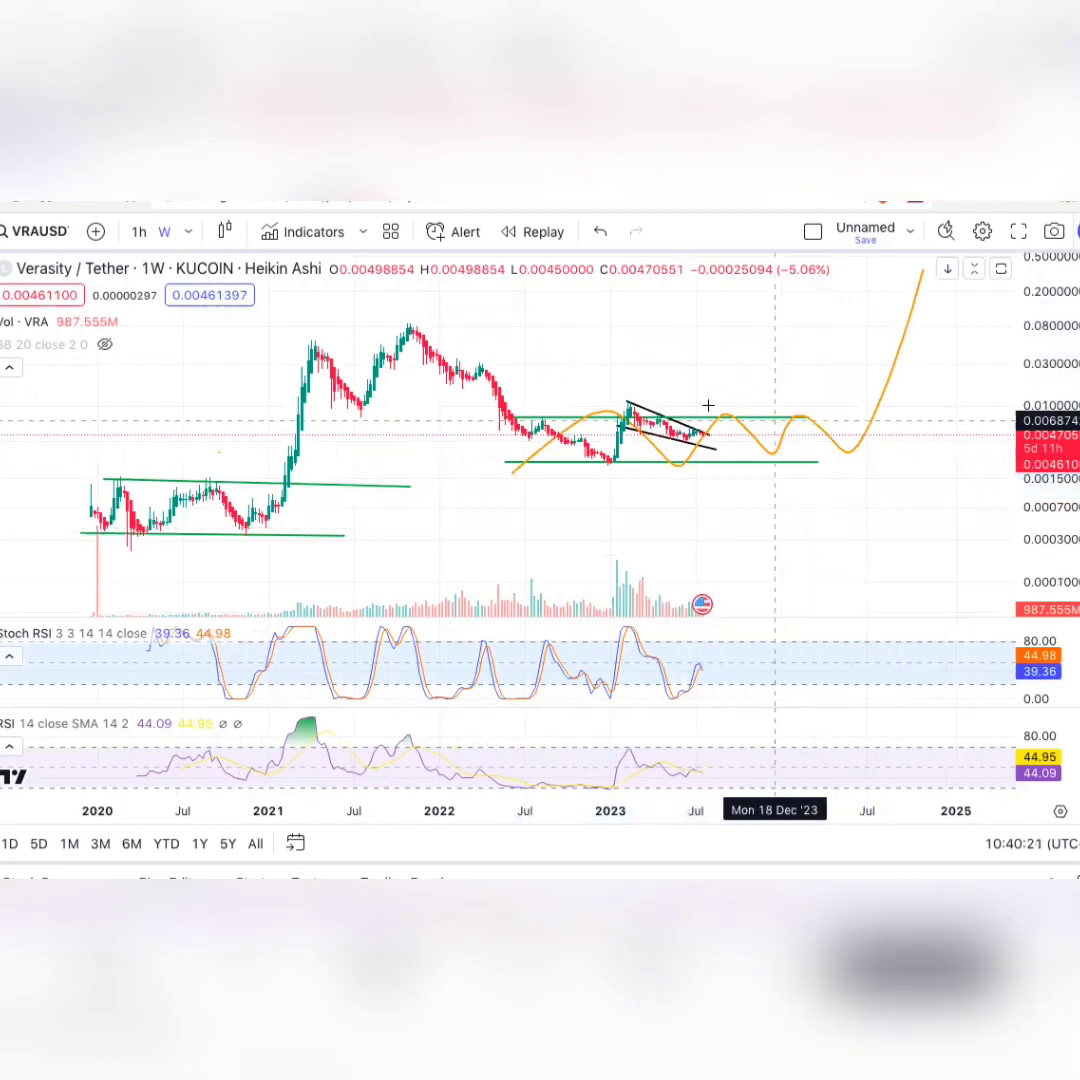
- Circle the recent range in orange, remove the circle, and delete the orange wave projection that climbs into late 2024
{"action": "left_click_drag", "start_coordinate": [655, 489], "coordinate": [752, 410]}
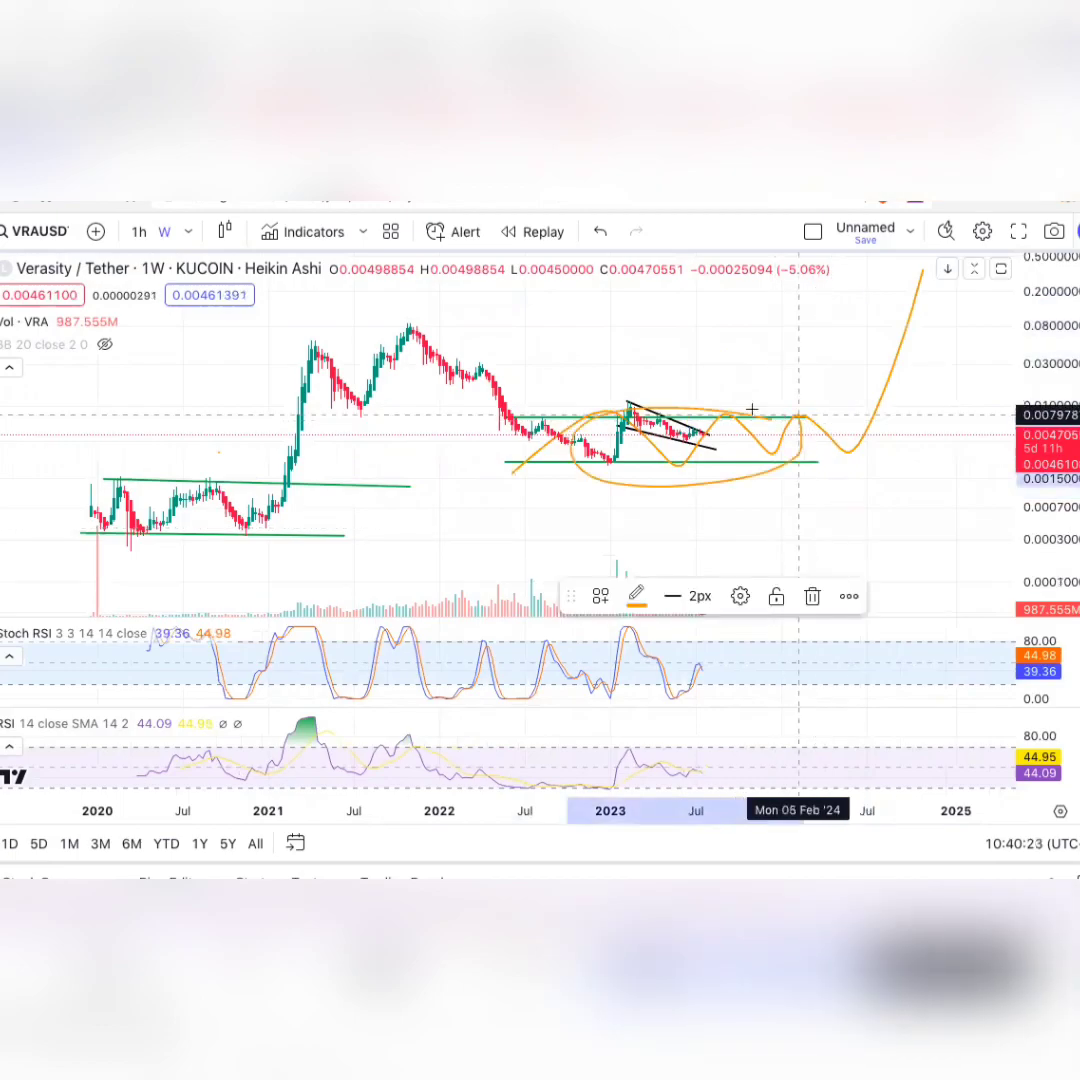
{"action": "left_click", "coordinate": [812, 596]}
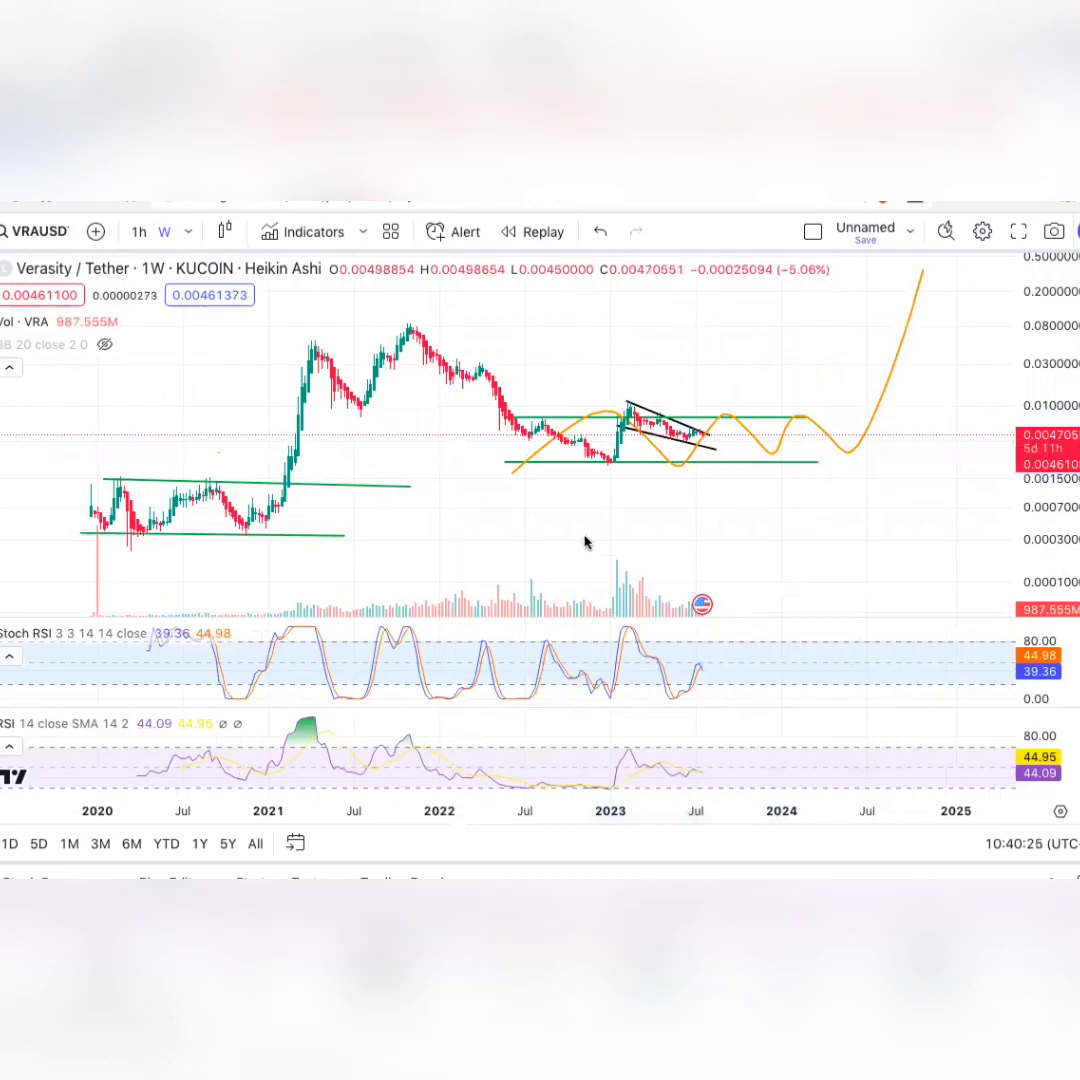
{"action": "left_click", "coordinate": [828, 440]}
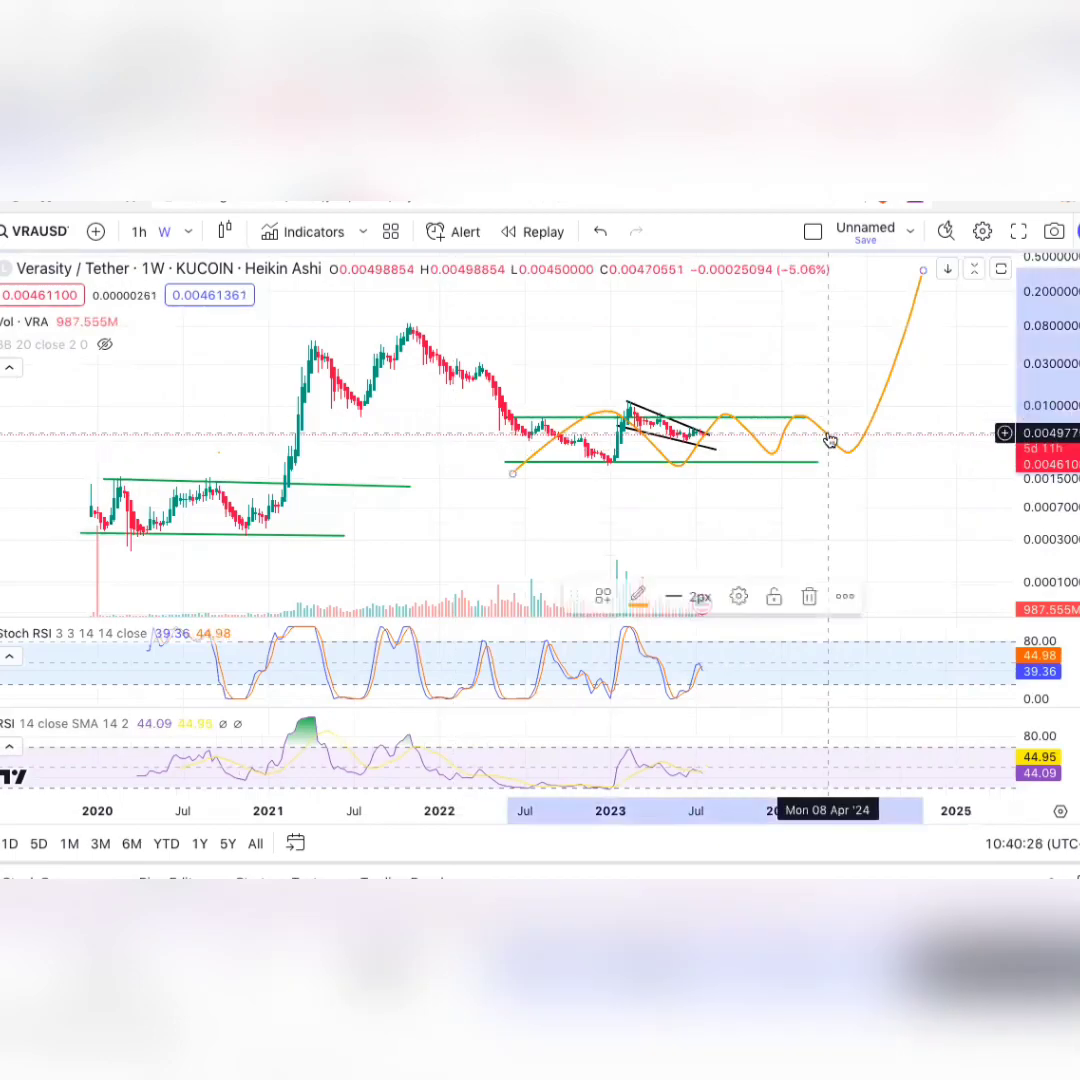
{"action": "key", "text": "Delete"}
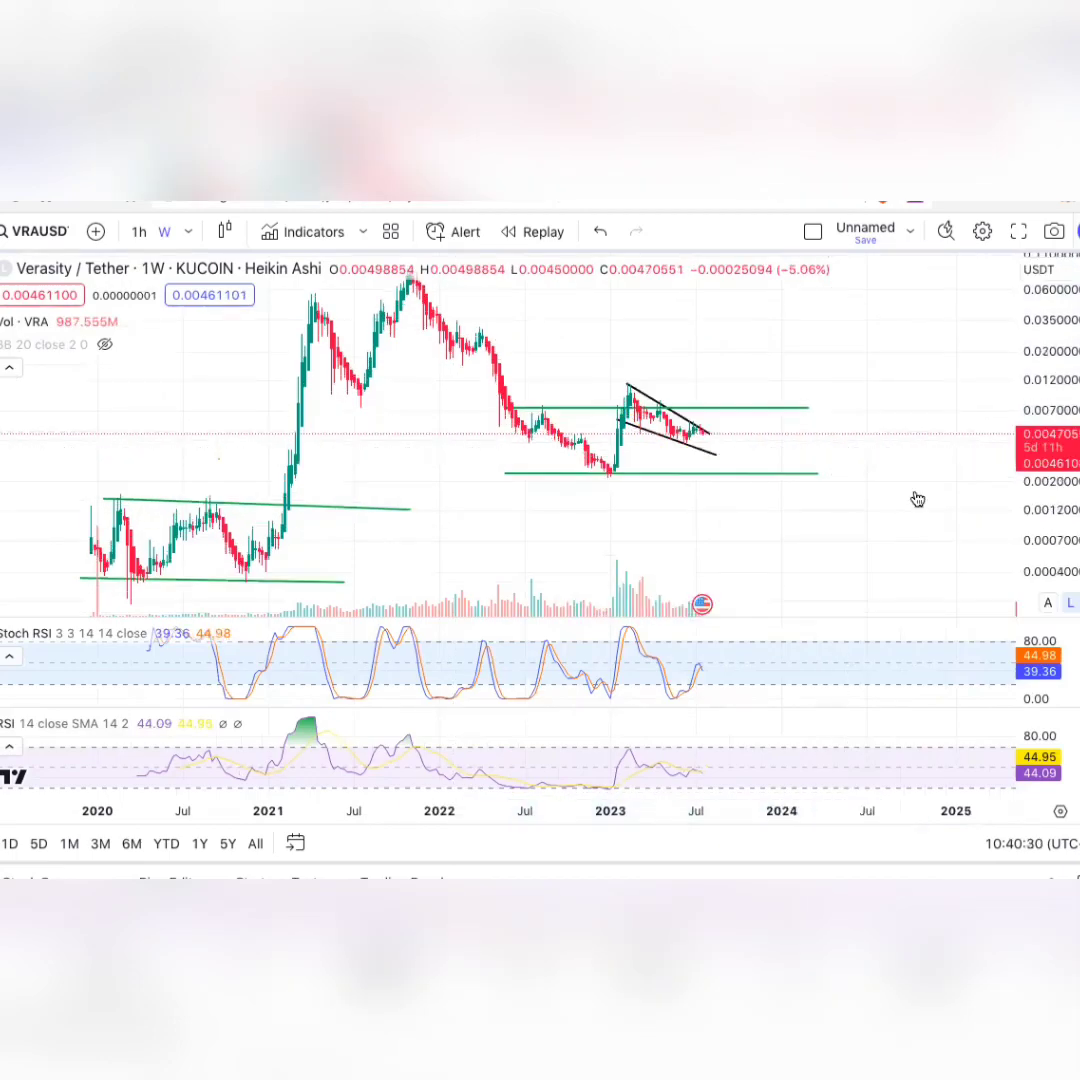
{"action": "left_click_drag", "start_coordinate": [1075, 360], "coordinate": [1068, 446]}
{"action": "left_click_drag", "start_coordinate": [899, 436], "coordinate": [877, 449]}
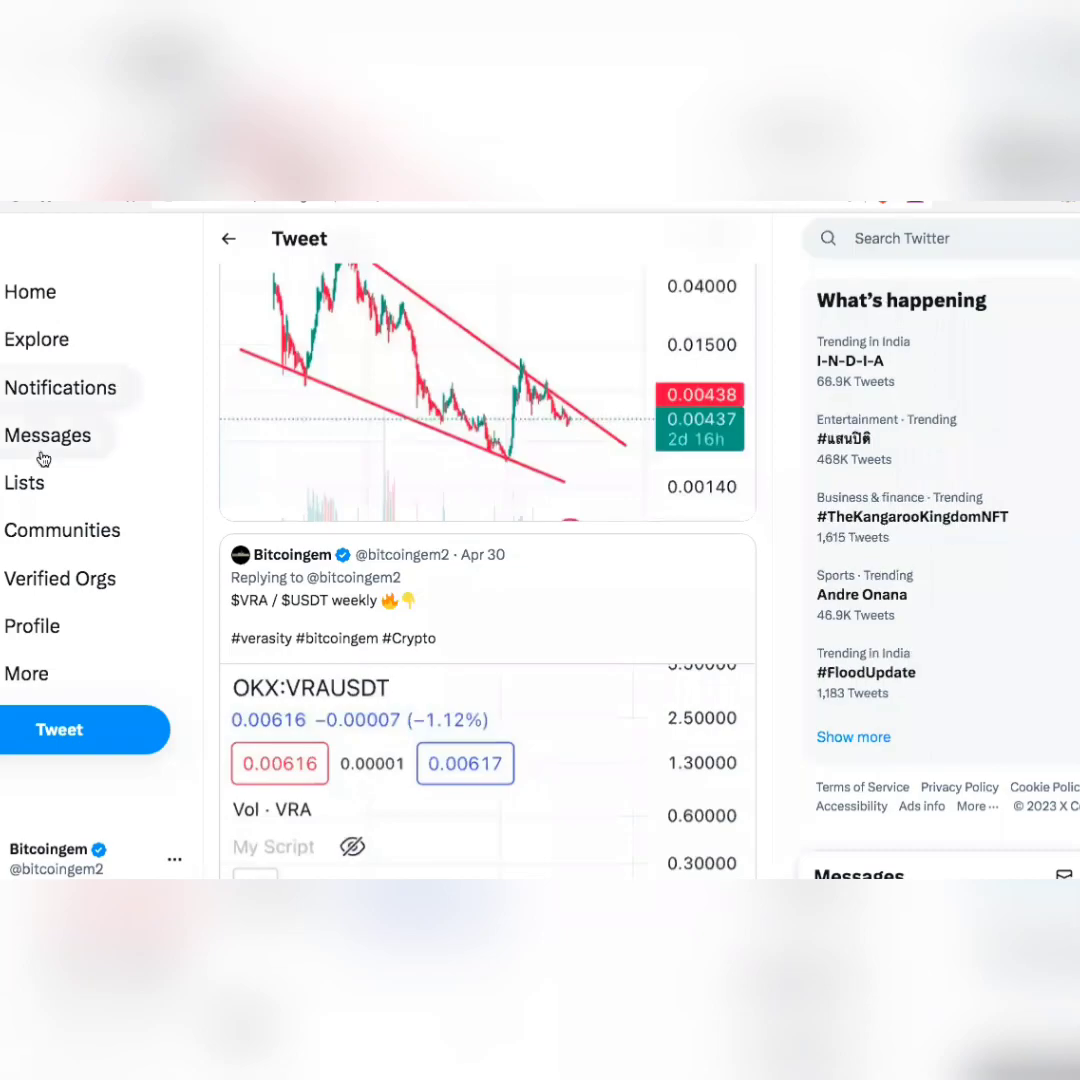
- Switch to Twitter, open the Bitcoingem profile and read its tweets from the pinned one down to the Jul 15 posts
{"action": "left_click", "coordinate": [47, 637]}
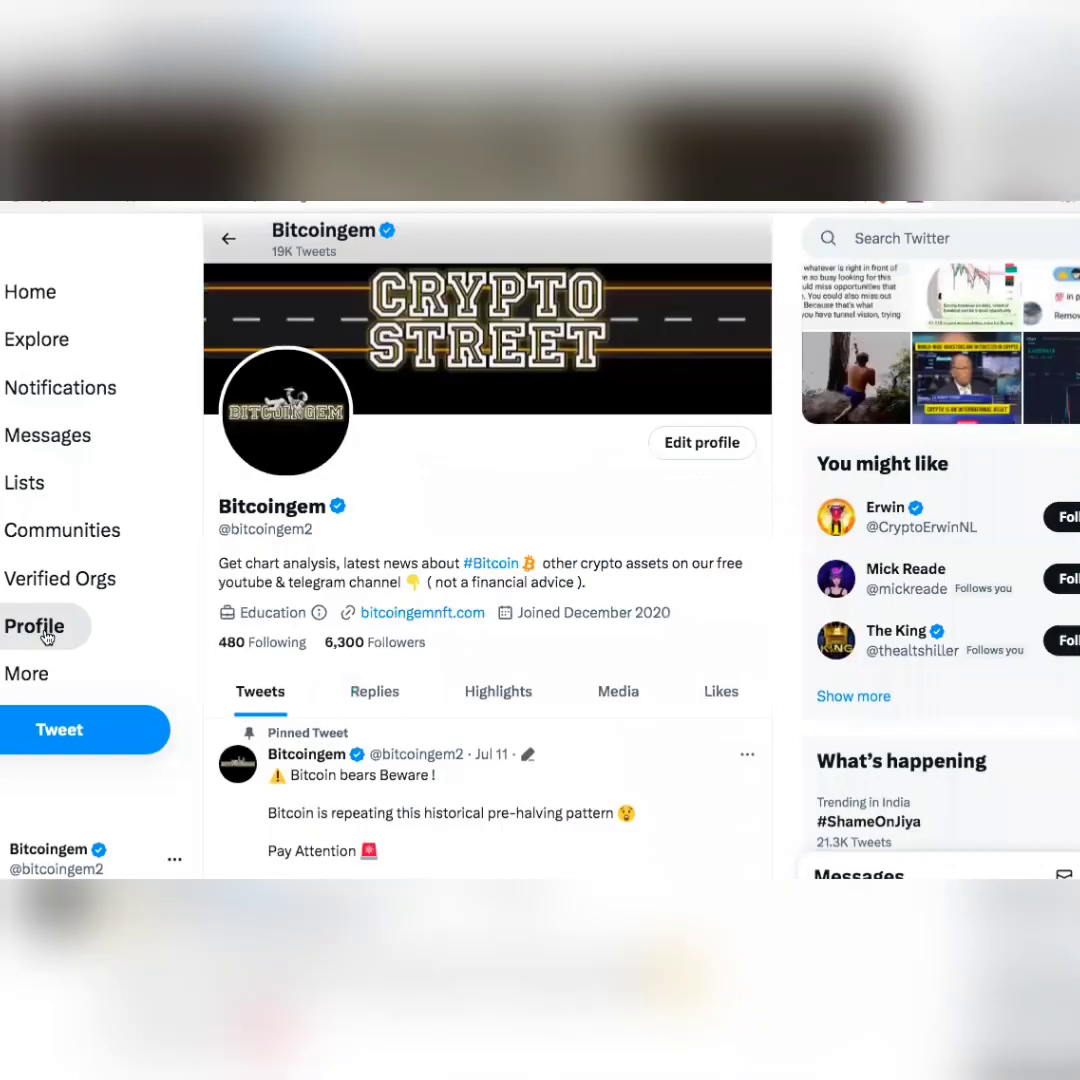
{"action": "scroll", "coordinate": [47, 637], "scroll_direction": "down", "scroll_amount": 2}
{"action": "scroll", "coordinate": [47, 637], "scroll_direction": "down", "scroll_amount": 4}
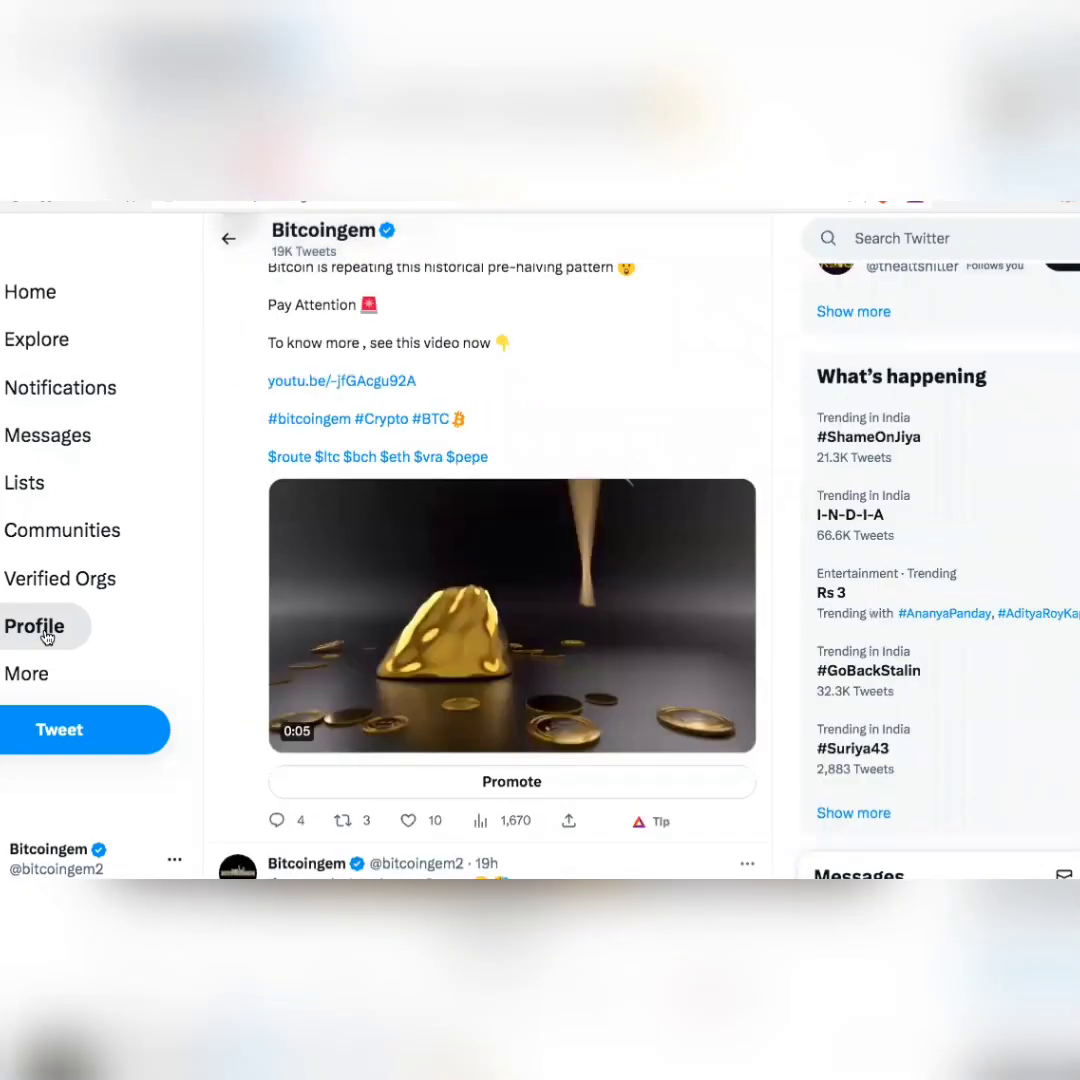
{"action": "scroll", "coordinate": [47, 637], "scroll_direction": "down", "scroll_amount": 4}
{"action": "scroll", "coordinate": [47, 637], "scroll_direction": "down", "scroll_amount": 3}
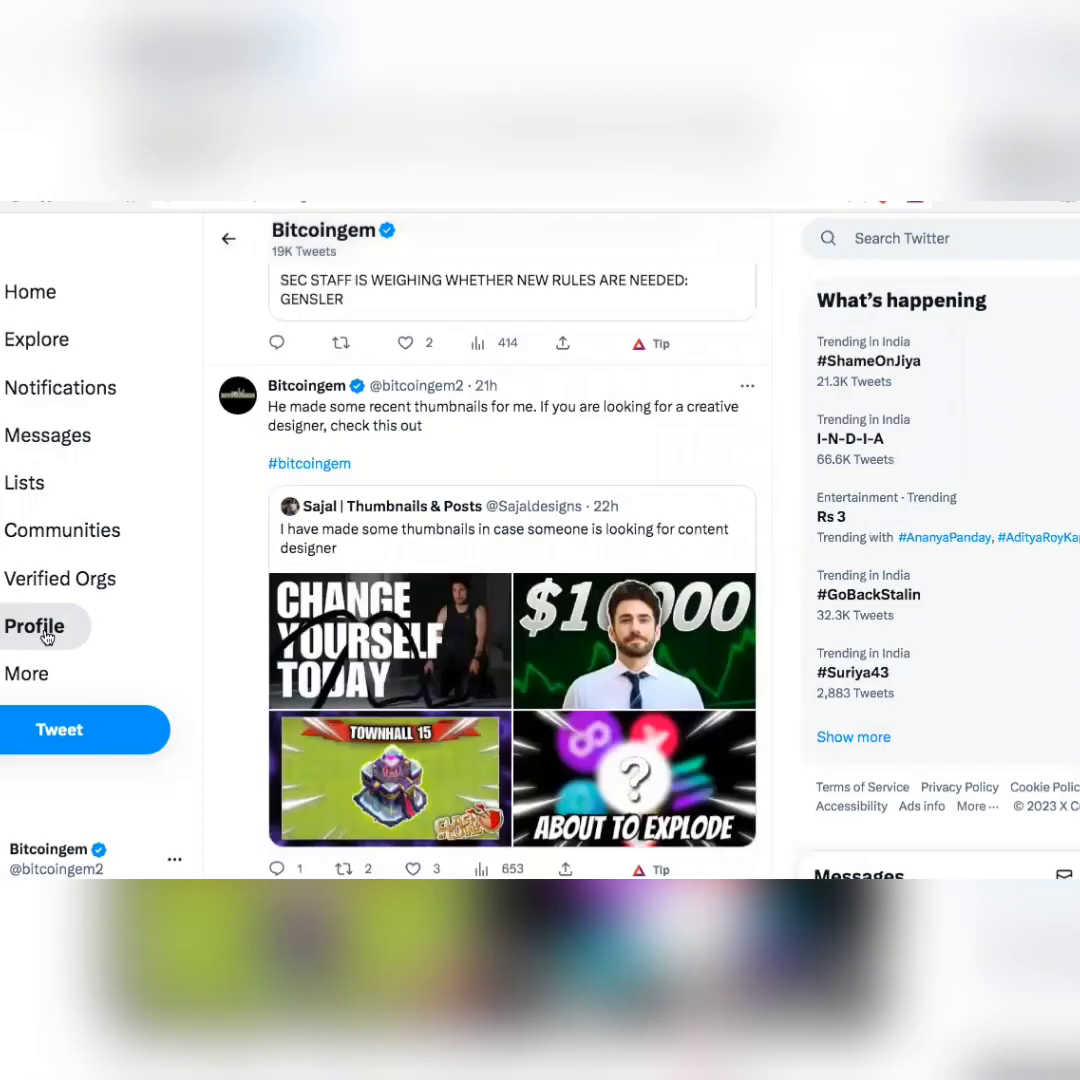
{"action": "scroll", "coordinate": [47, 637], "scroll_direction": "down", "scroll_amount": 2}
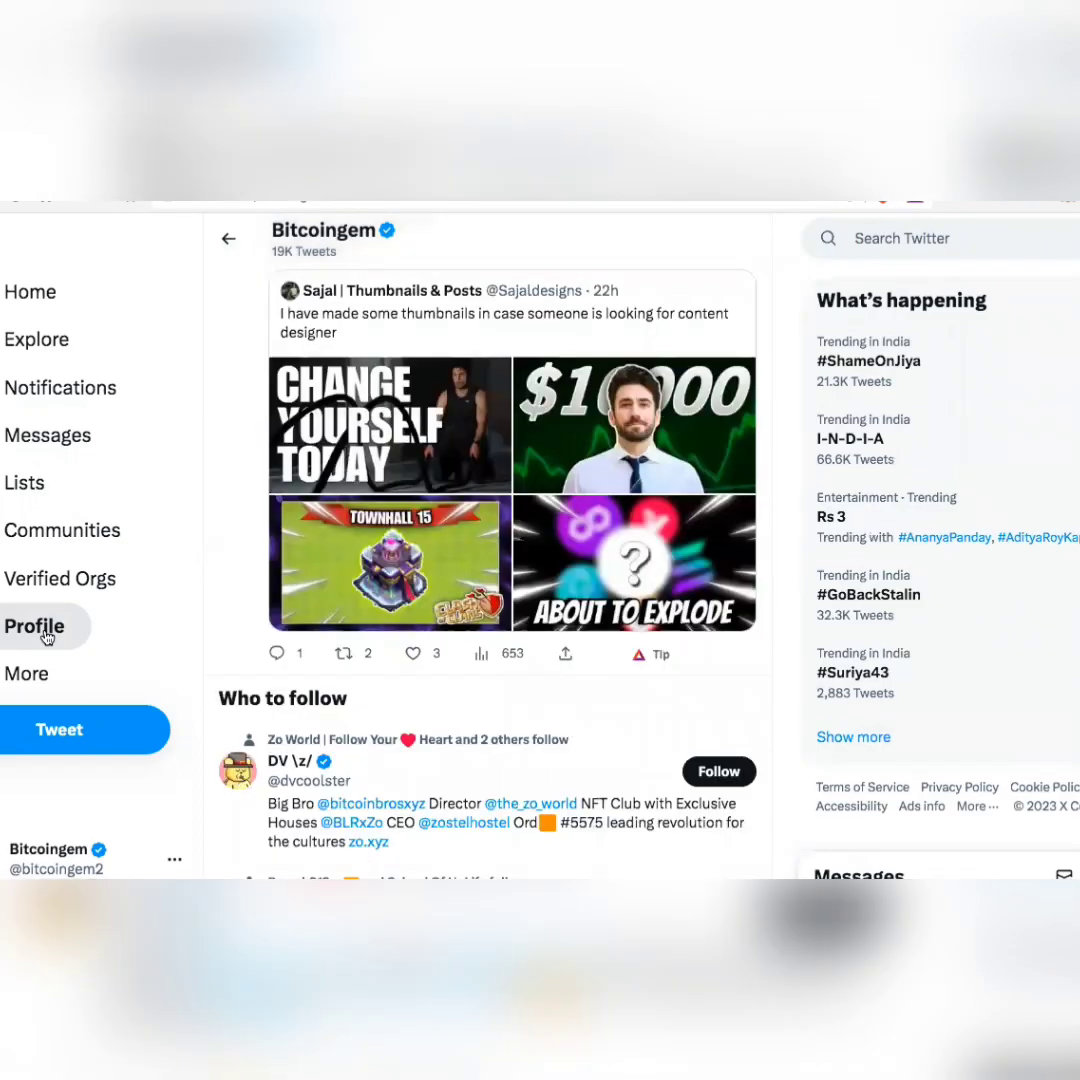
{"action": "scroll", "coordinate": [47, 637], "scroll_direction": "down", "scroll_amount": 2}
{"action": "scroll", "coordinate": [47, 637], "scroll_direction": "down", "scroll_amount": 2}
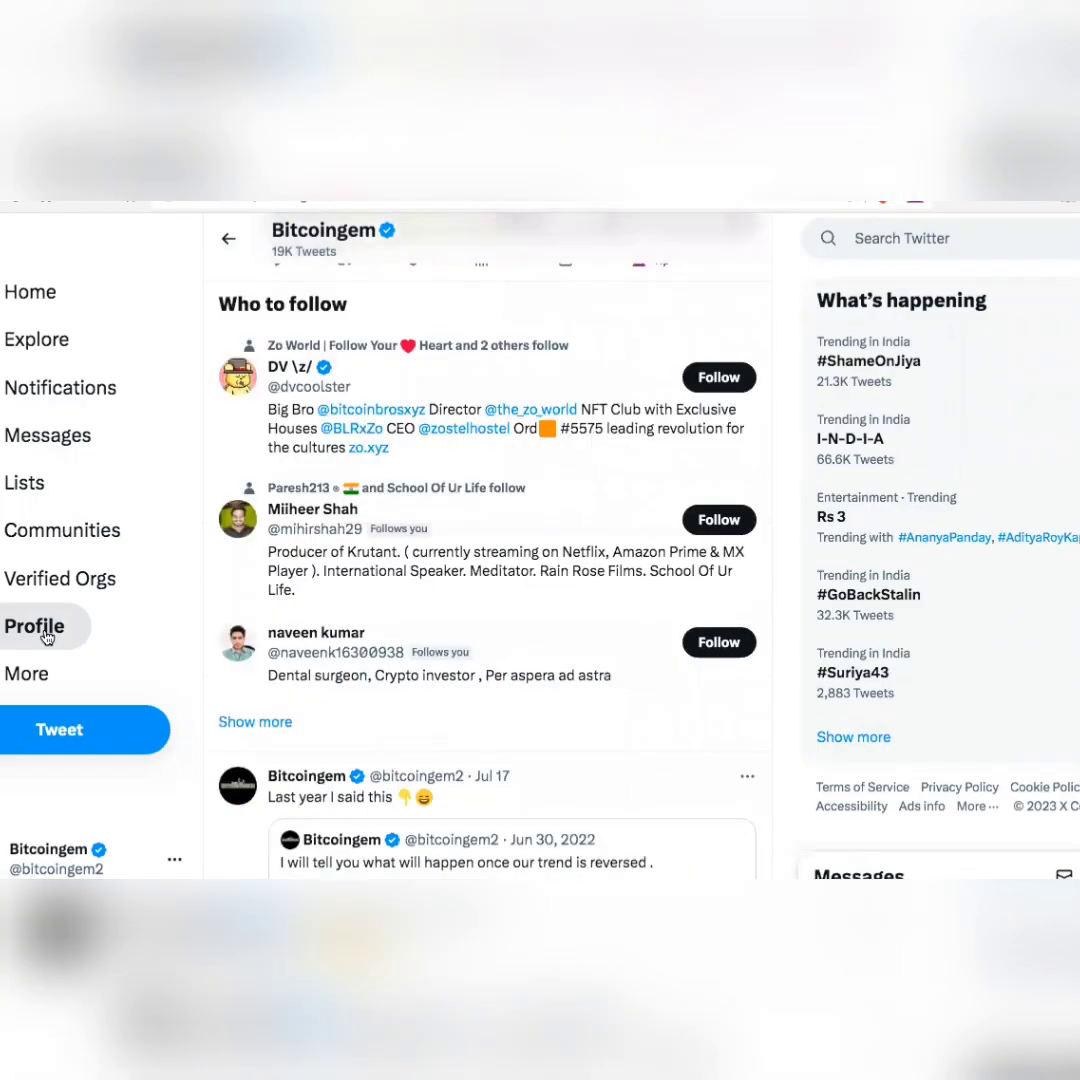
{"action": "scroll", "coordinate": [47, 637], "scroll_direction": "down", "scroll_amount": 4}
{"action": "scroll", "coordinate": [47, 637], "scroll_direction": "down", "scroll_amount": 1}
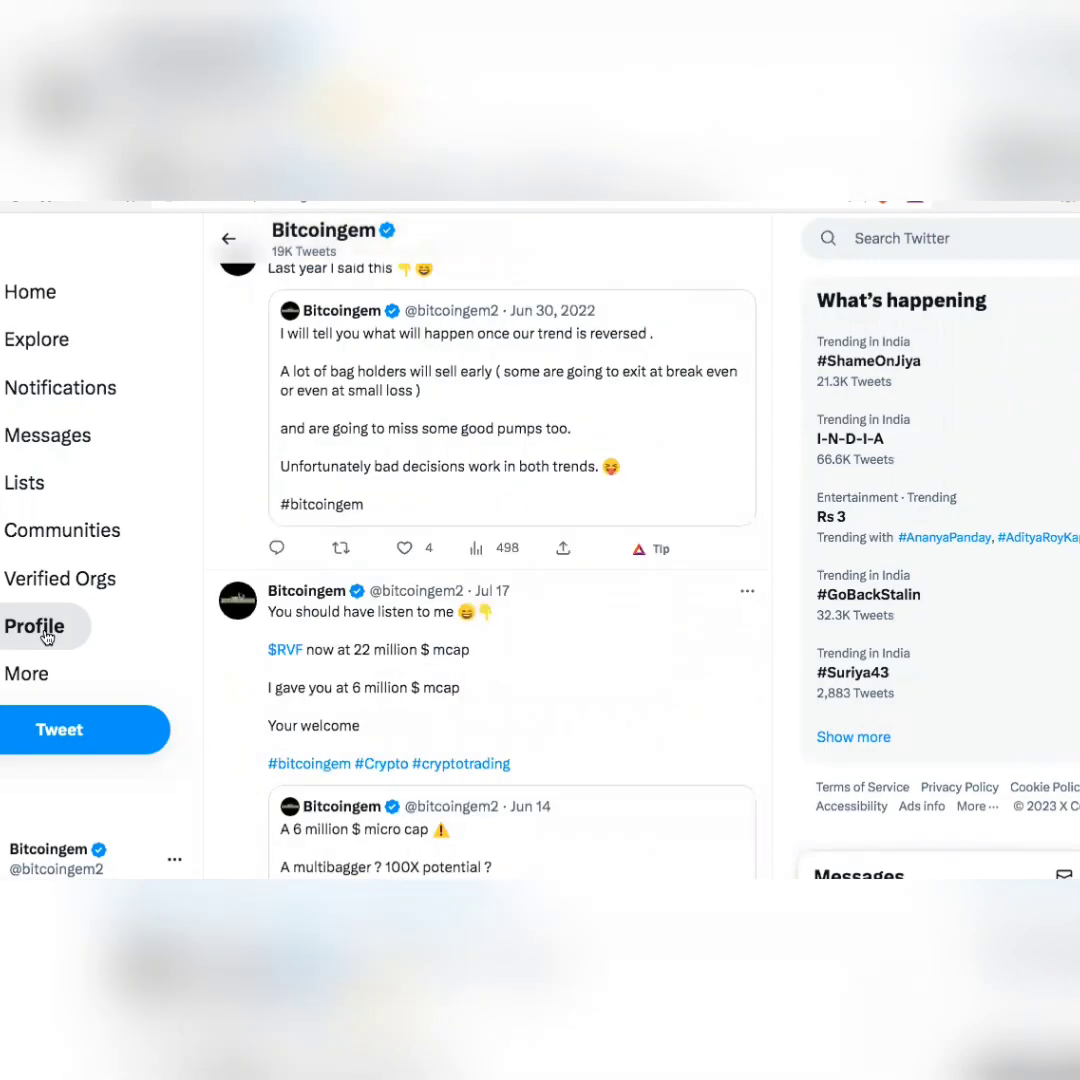
{"action": "scroll", "coordinate": [47, 637], "scroll_direction": "down", "scroll_amount": 2}
{"action": "scroll", "coordinate": [47, 637], "scroll_direction": "up", "scroll_amount": 1}
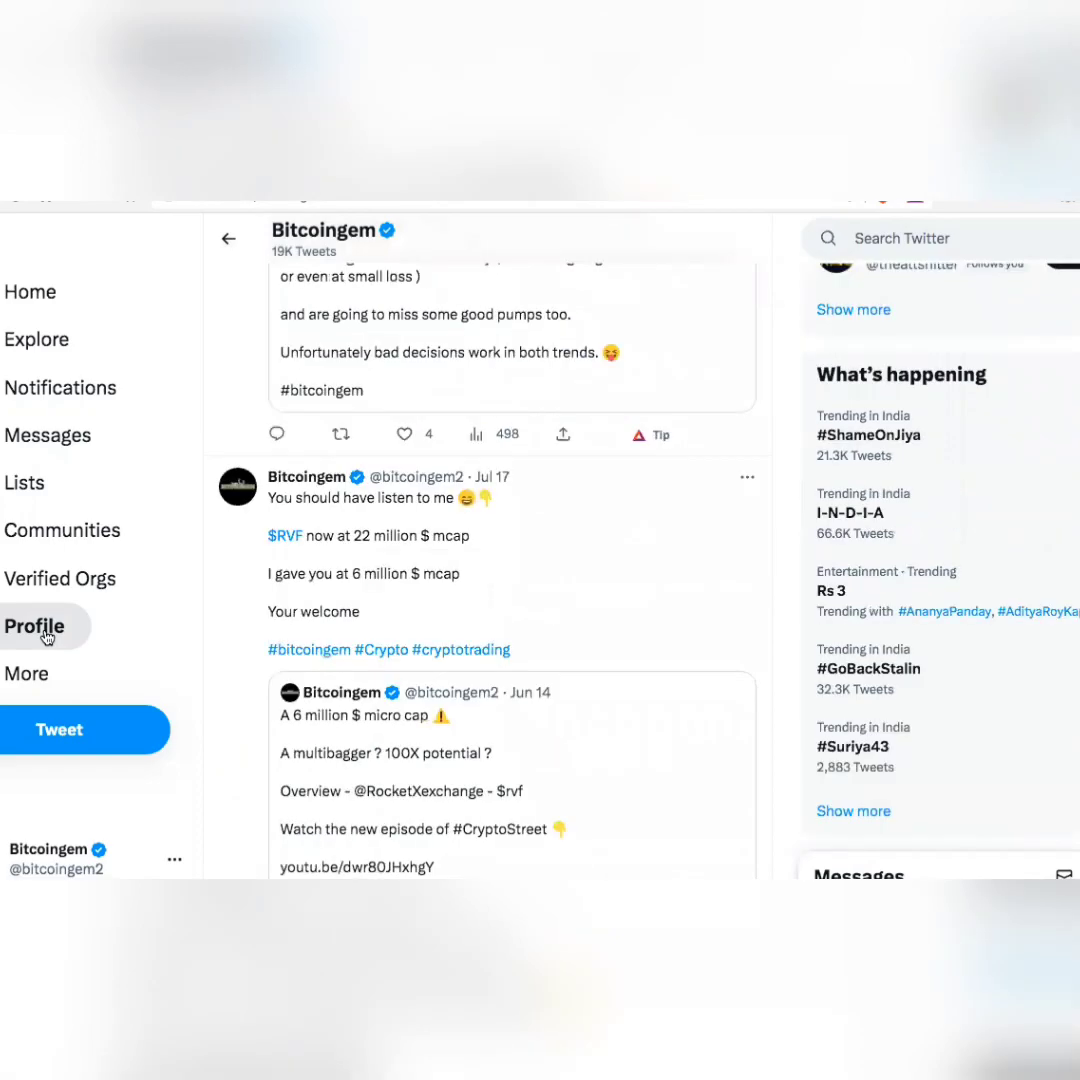
{"action": "scroll", "coordinate": [47, 637], "scroll_direction": "down", "scroll_amount": 1}
{"action": "scroll", "coordinate": [47, 637], "scroll_direction": "down", "scroll_amount": 5}
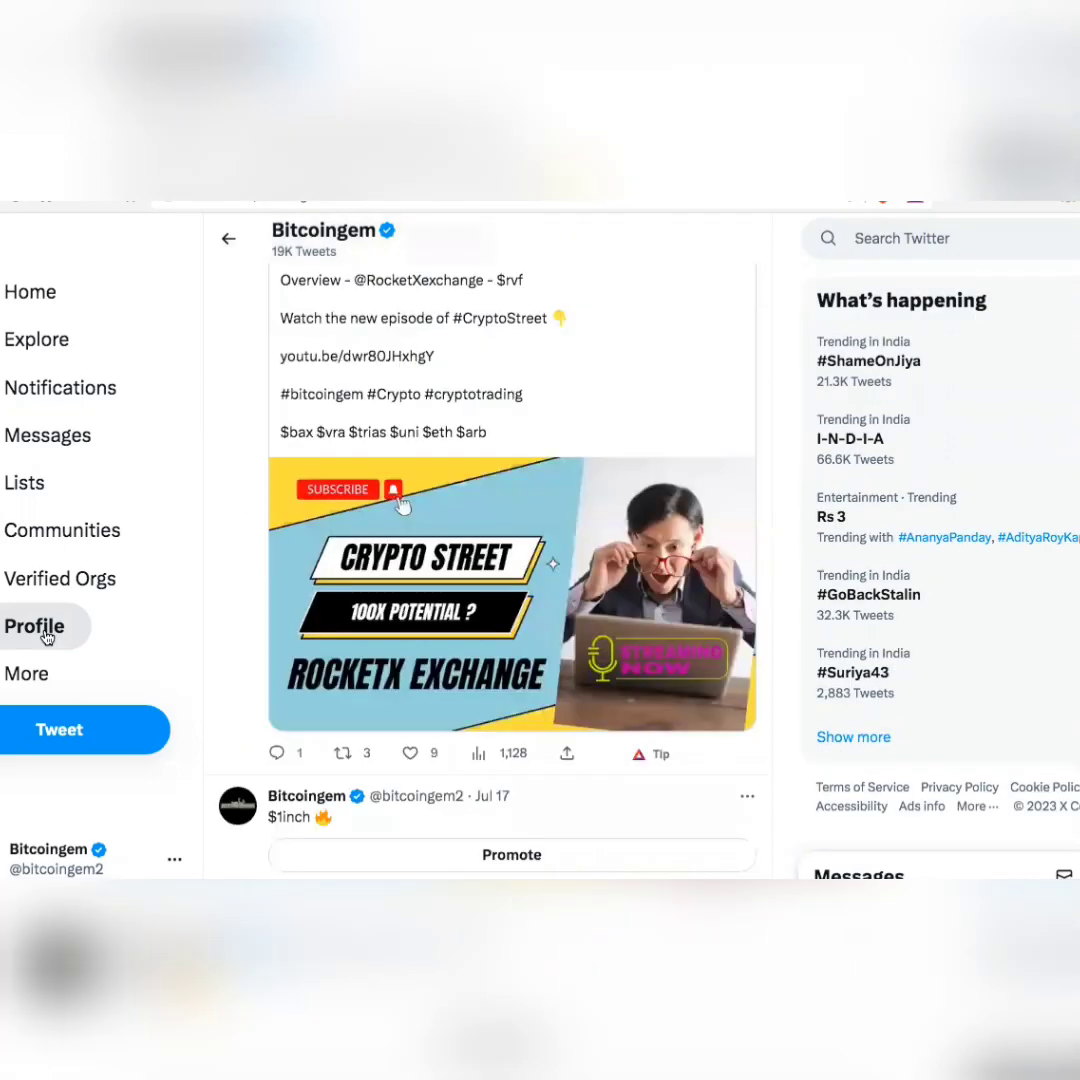
{"action": "scroll", "coordinate": [47, 637], "scroll_direction": "down", "scroll_amount": 5}
{"action": "scroll", "coordinate": [47, 637], "scroll_direction": "down", "scroll_amount": 3}
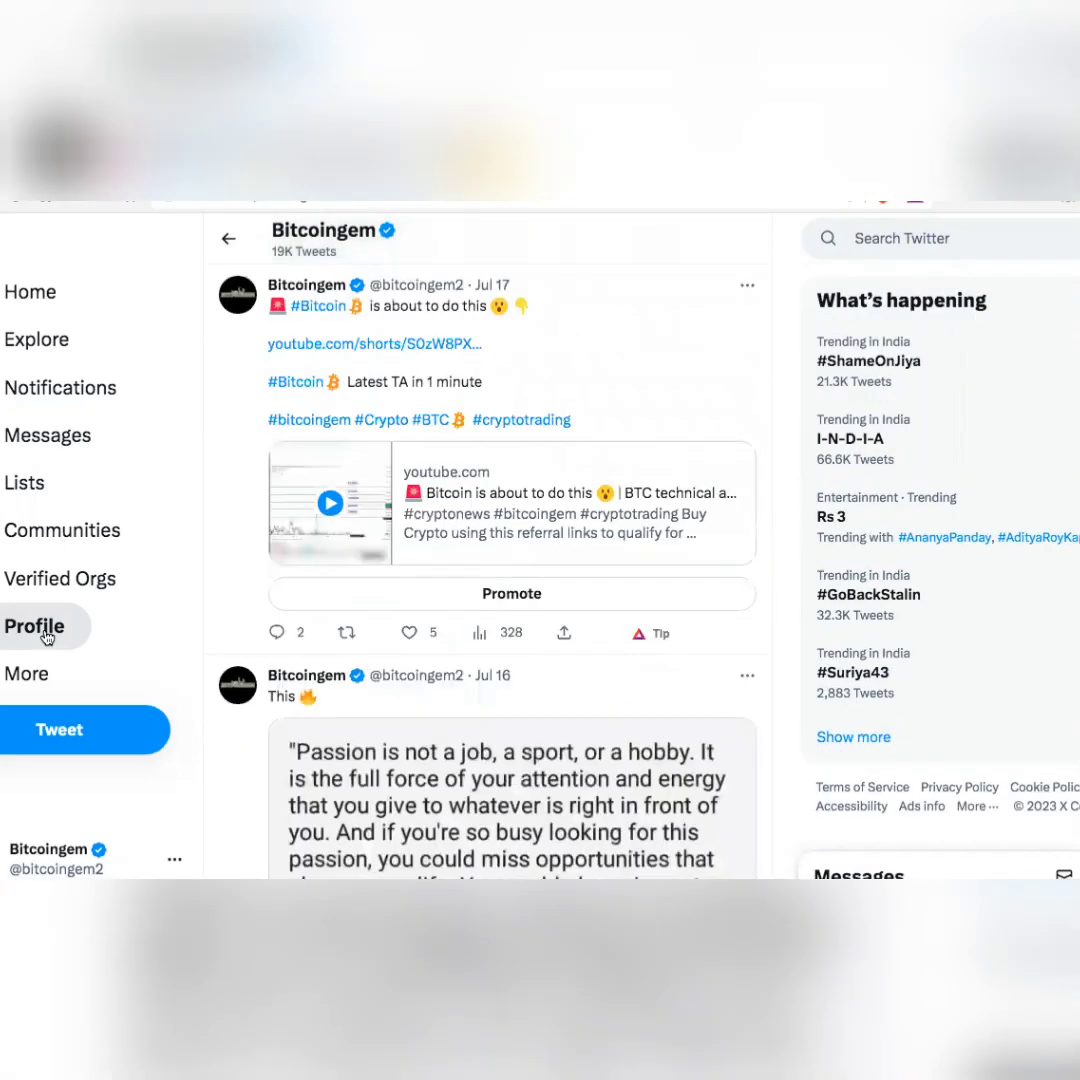
{"action": "scroll", "coordinate": [47, 637], "scroll_direction": "down", "scroll_amount": 4}
{"action": "scroll", "coordinate": [47, 637], "scroll_direction": "down", "scroll_amount": 5}
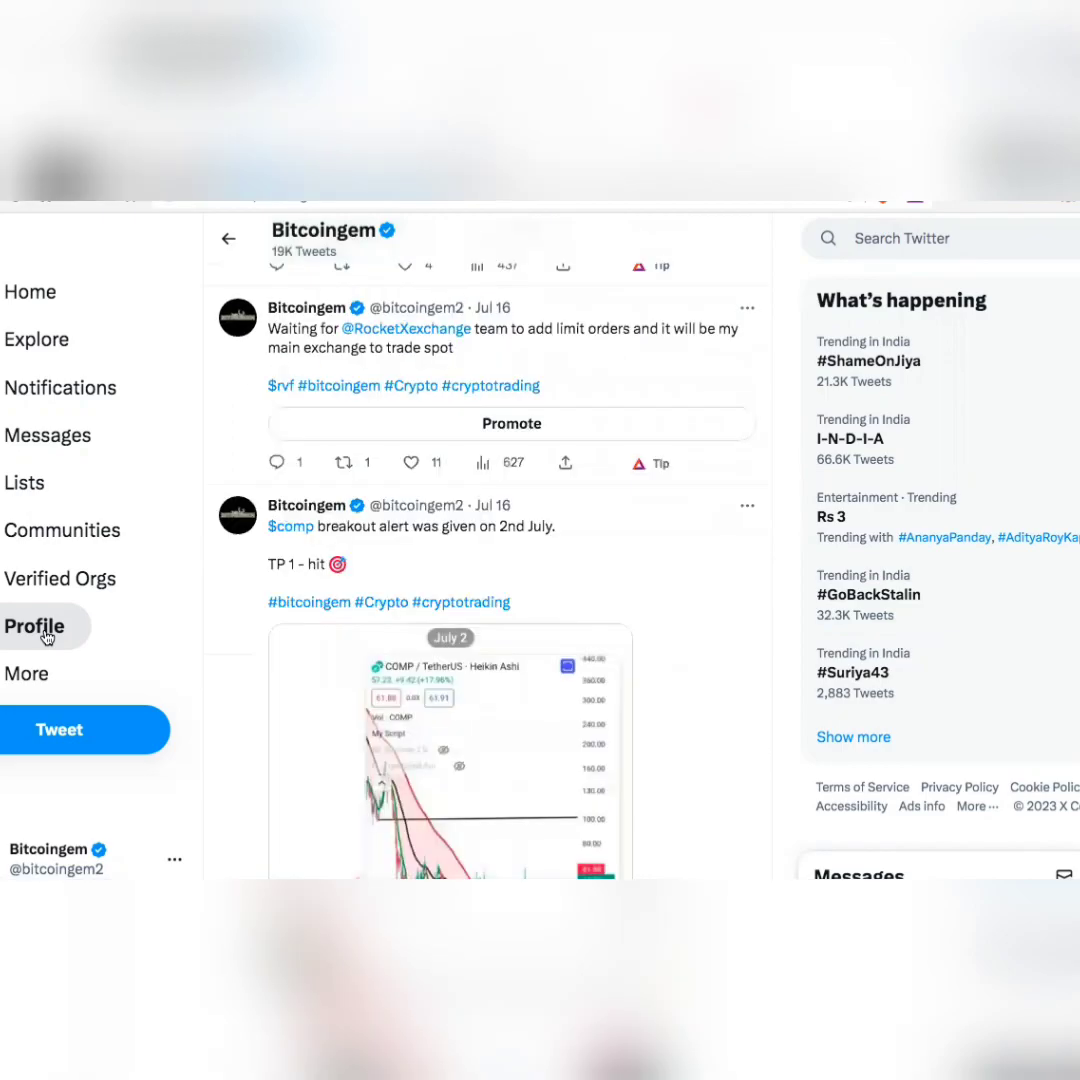
{"action": "scroll", "coordinate": [47, 637], "scroll_direction": "down", "scroll_amount": 1}
{"action": "scroll", "coordinate": [47, 637], "scroll_direction": "down", "scroll_amount": 2}
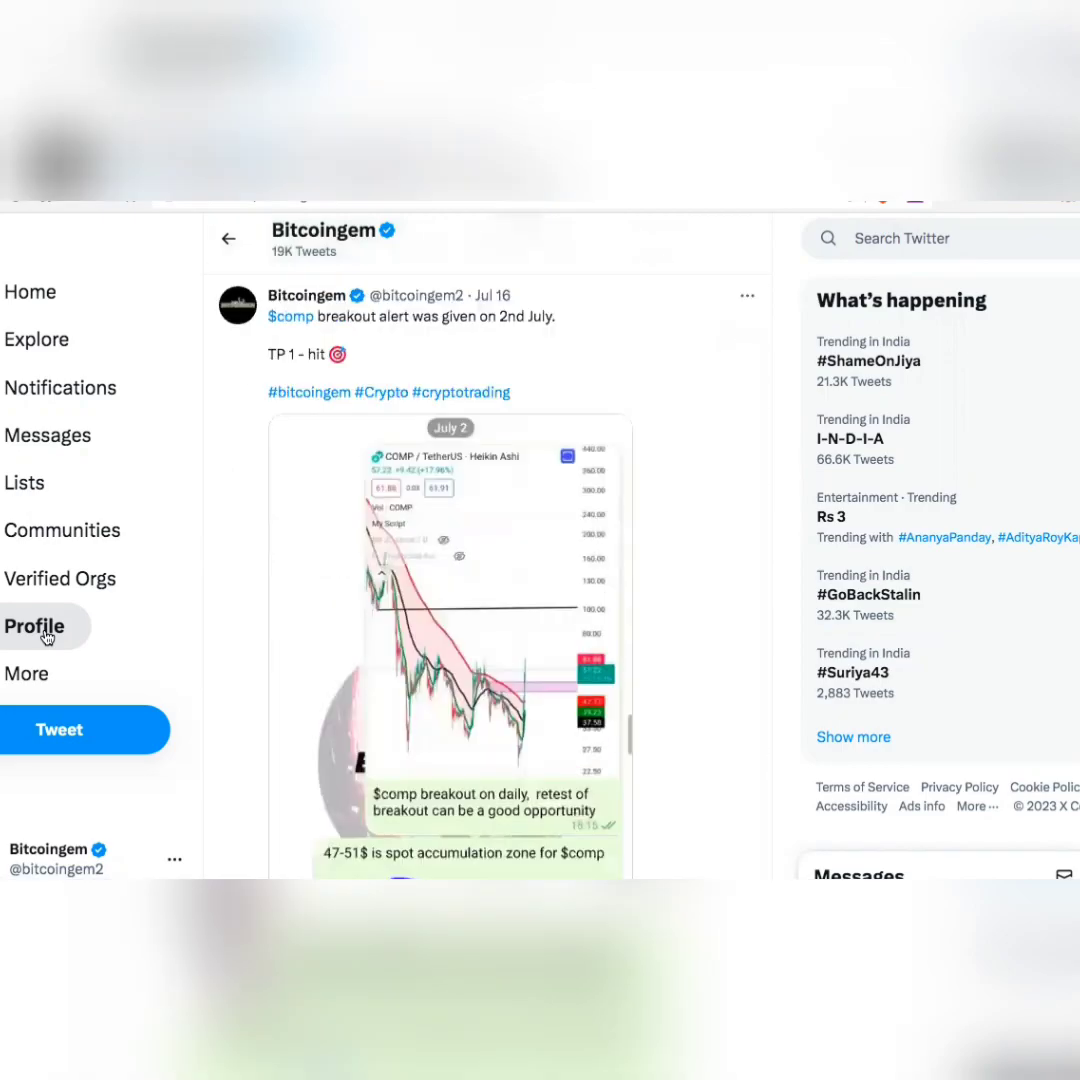
{"action": "scroll", "coordinate": [47, 637], "scroll_direction": "down", "scroll_amount": 5}
{"action": "scroll", "coordinate": [47, 637], "scroll_direction": "down", "scroll_amount": 3}
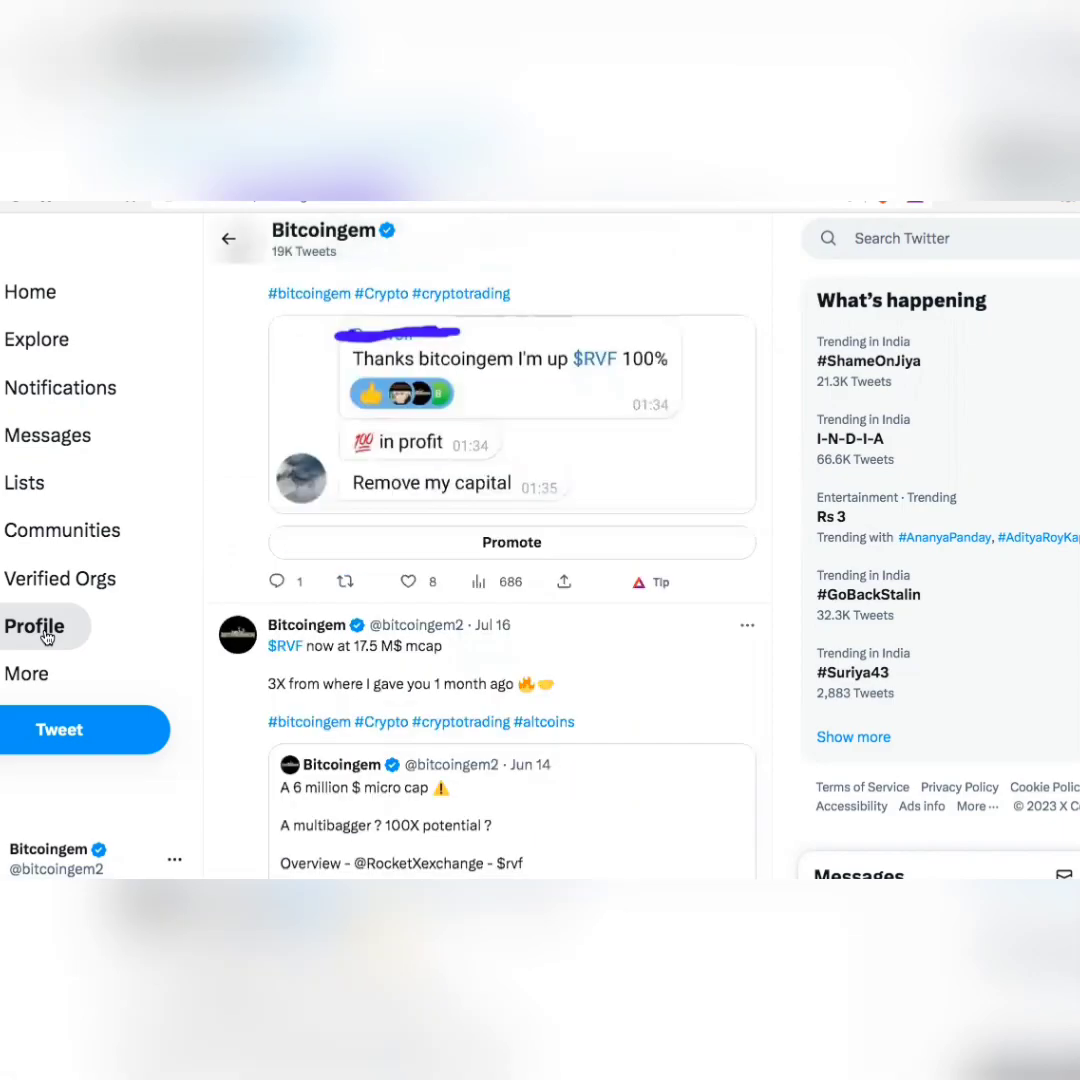
{"action": "scroll", "coordinate": [47, 637], "scroll_direction": "down", "scroll_amount": 1}
{"action": "scroll", "coordinate": [47, 637], "scroll_direction": "down", "scroll_amount": 5}
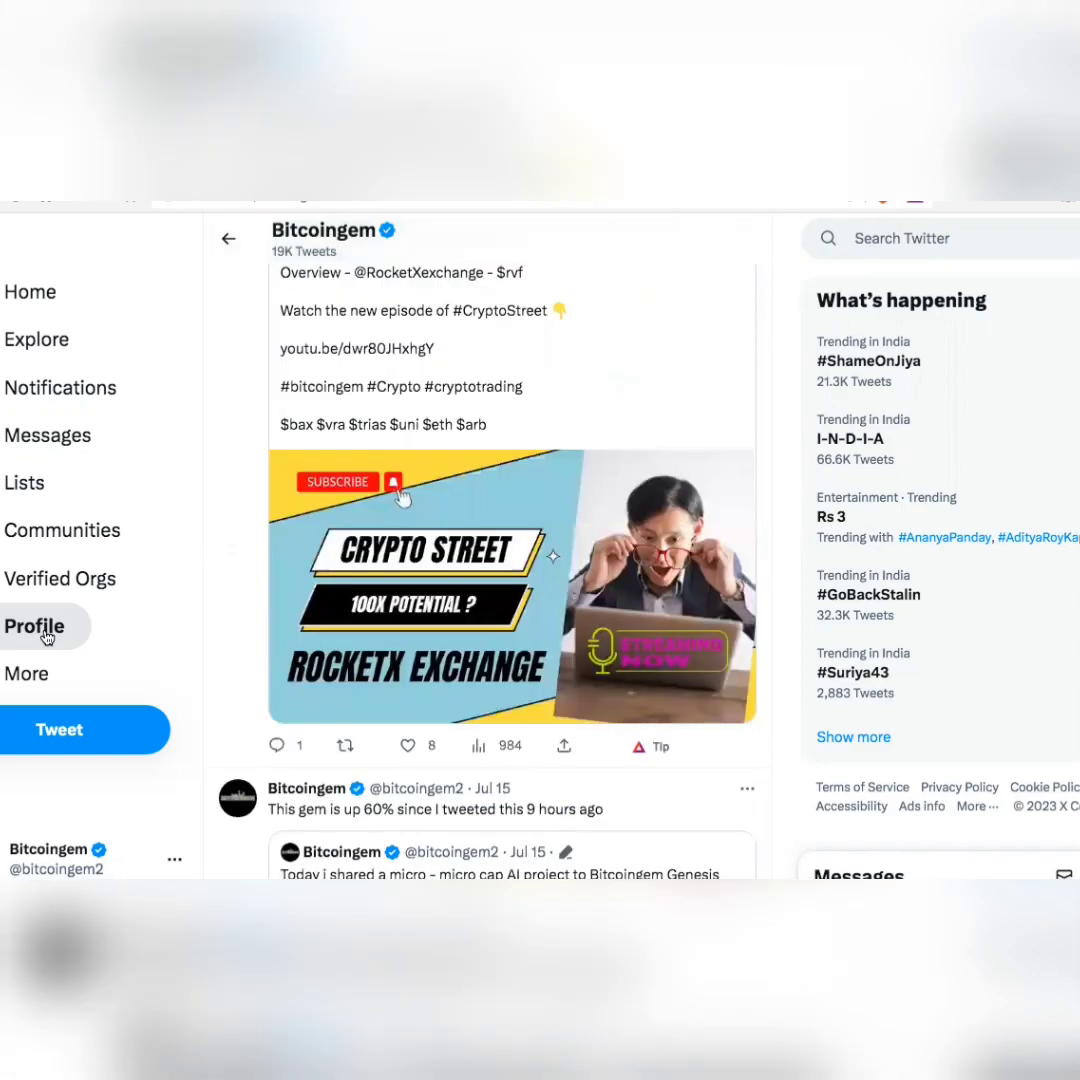
{"action": "scroll", "coordinate": [47, 637], "scroll_direction": "down", "scroll_amount": 4}
{"action": "scroll", "coordinate": [47, 637], "scroll_direction": "down", "scroll_amount": 1}
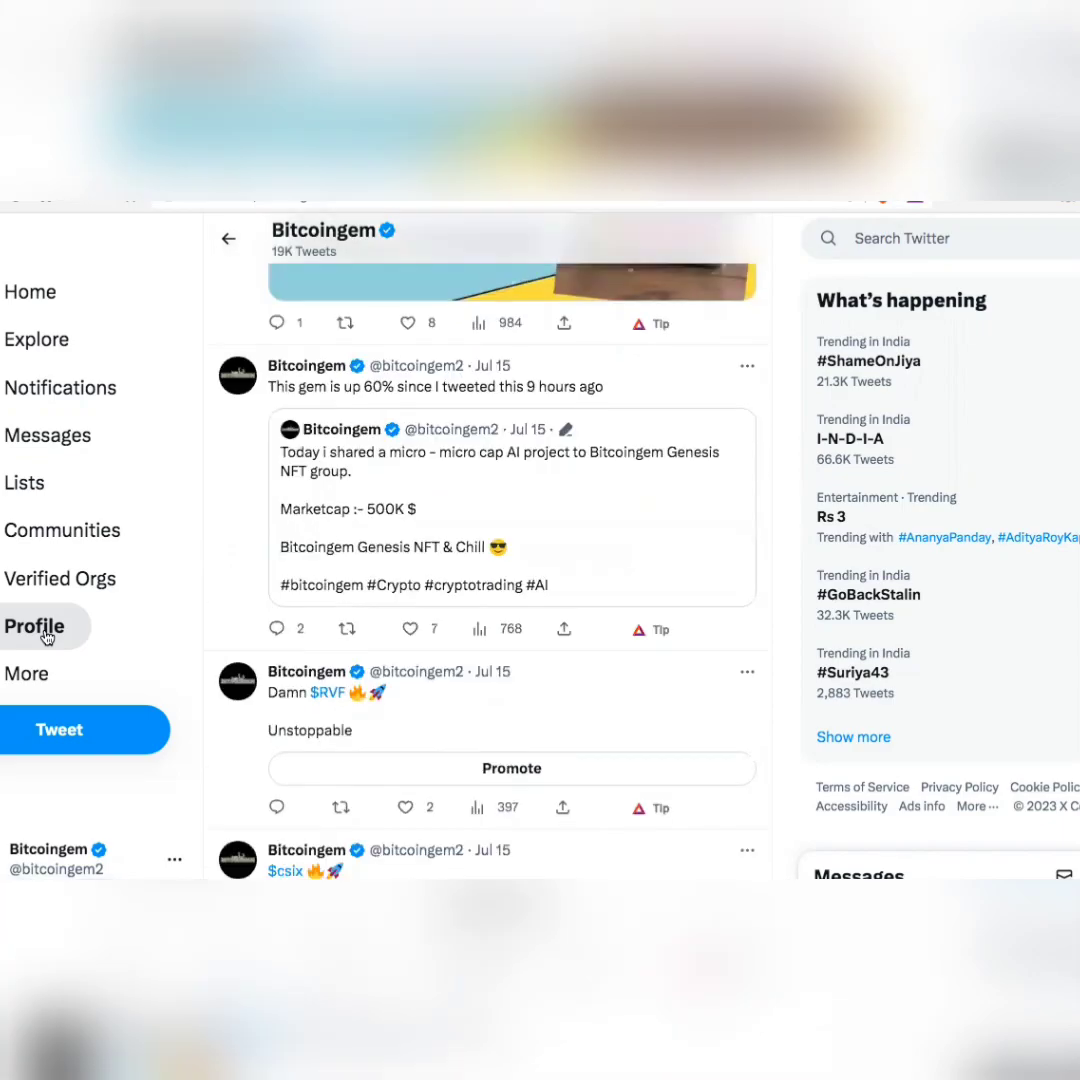
{"action": "scroll", "coordinate": [47, 637], "scroll_direction": "down", "scroll_amount": 2}
{"action": "scroll", "coordinate": [47, 637], "scroll_direction": "down", "scroll_amount": 3}
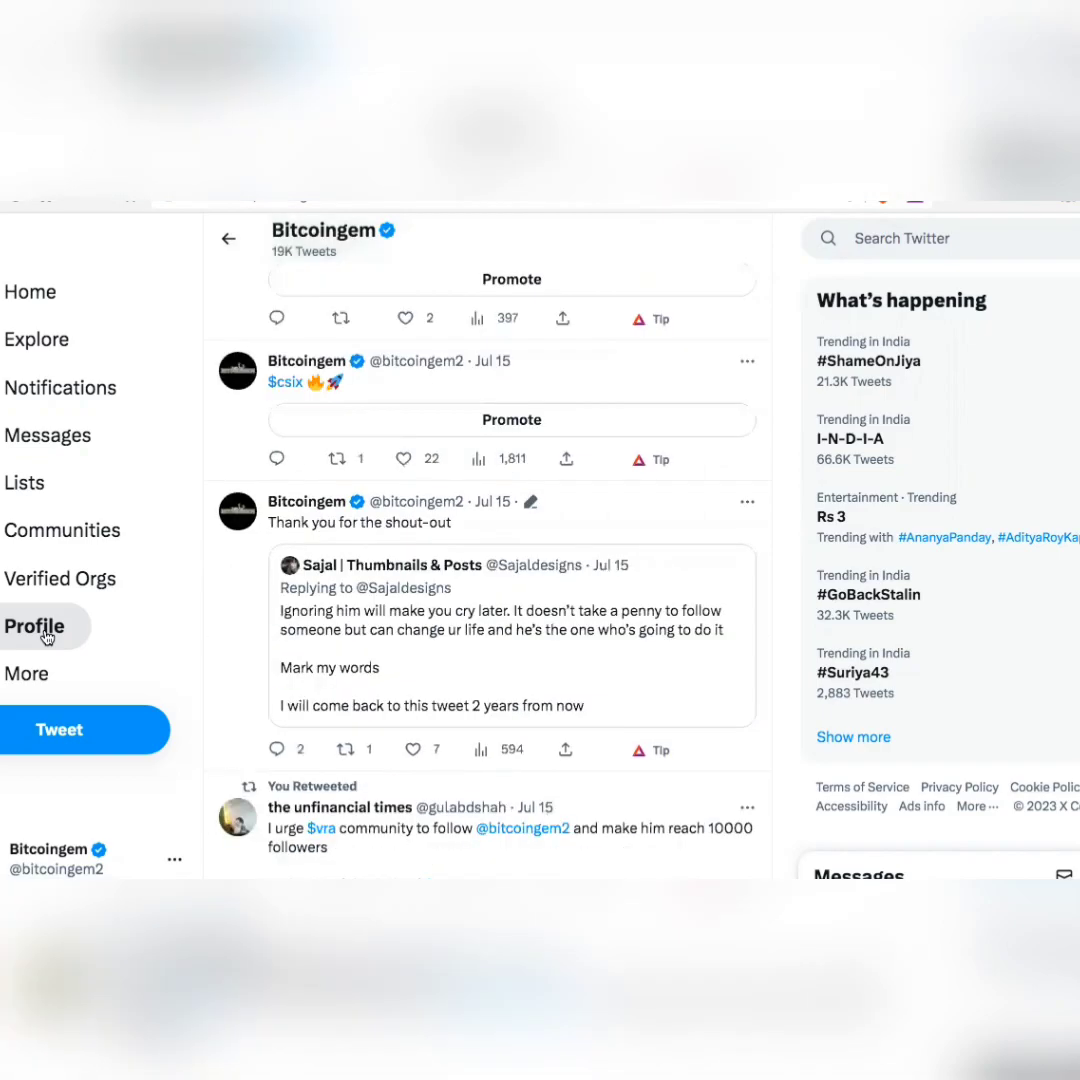
- Go back through the newer tweets to the Jul 17 one quoting the Jun 30, 2022 post about the trend reversal
{"action": "scroll", "coordinate": [47, 637], "scroll_direction": "up", "scroll_amount": 2}
{"action": "scroll", "coordinate": [47, 637], "scroll_direction": "up", "scroll_amount": 3}
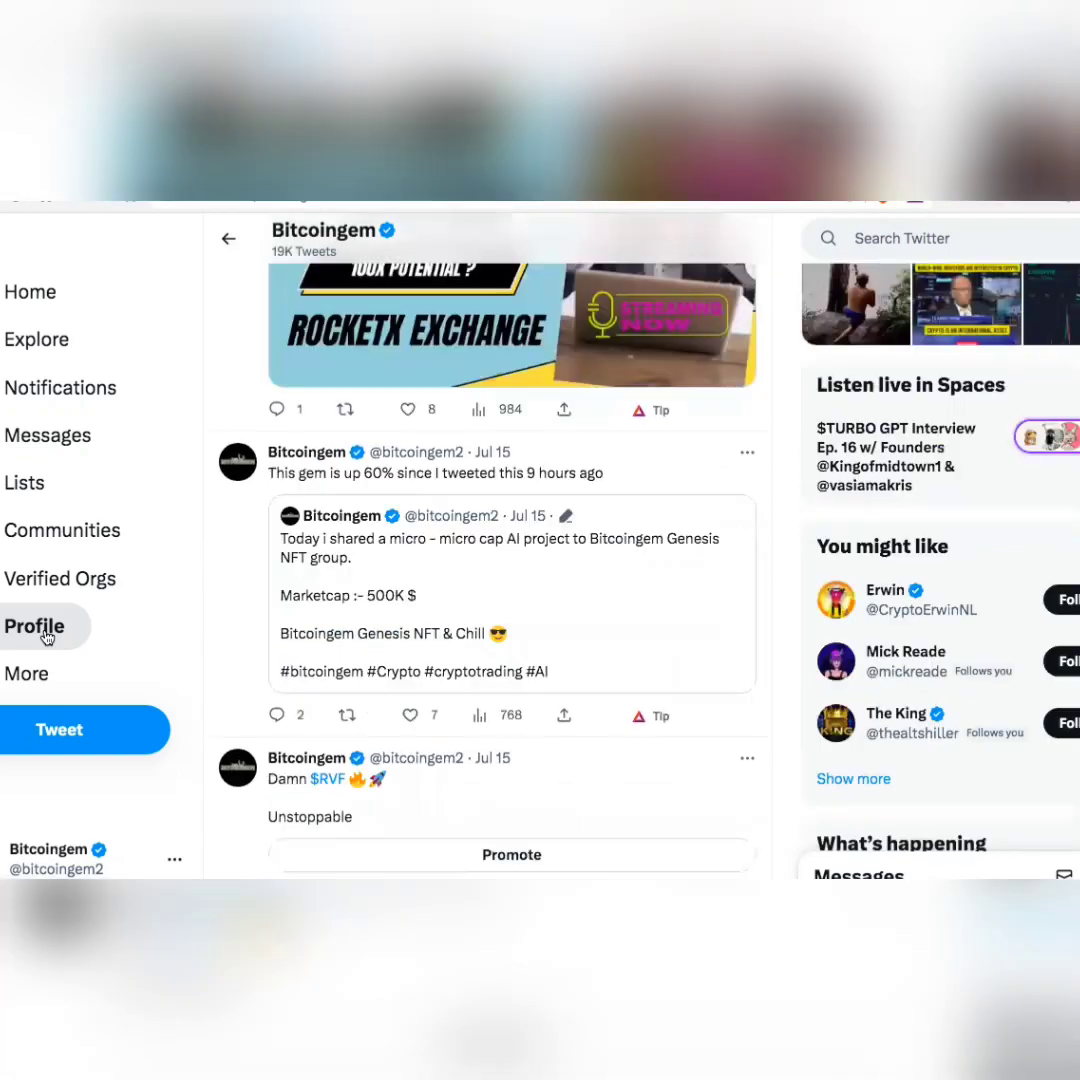
{"action": "scroll", "coordinate": [47, 637], "scroll_direction": "up", "scroll_amount": 3}
{"action": "scroll", "coordinate": [47, 637], "scroll_direction": "up", "scroll_amount": 4}
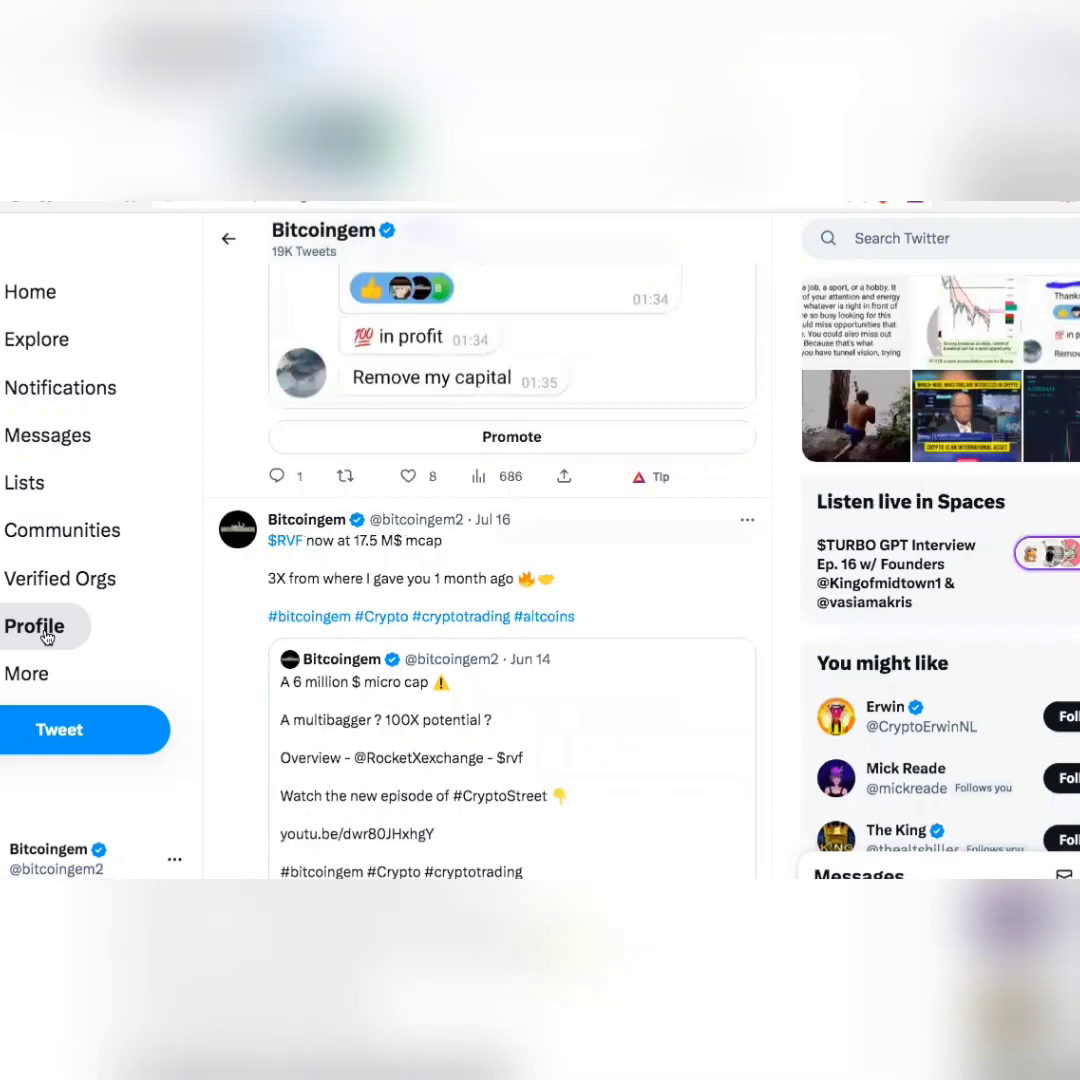
{"action": "scroll", "coordinate": [47, 637], "scroll_direction": "up", "scroll_amount": 3}
{"action": "scroll", "coordinate": [47, 637], "scroll_direction": "up", "scroll_amount": 3}
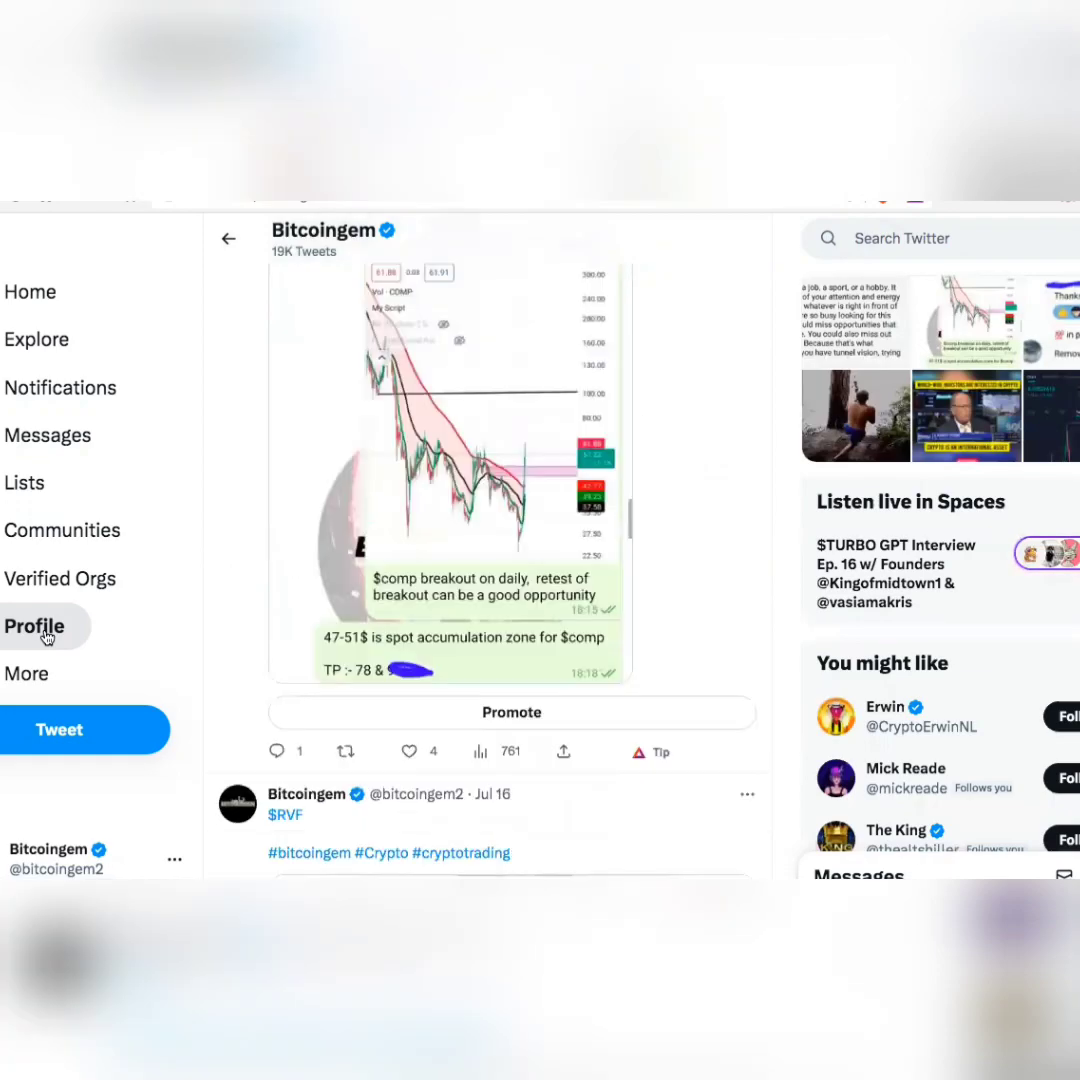
{"action": "scroll", "coordinate": [47, 637], "scroll_direction": "up", "scroll_amount": 3}
{"action": "scroll", "coordinate": [47, 637], "scroll_direction": "up", "scroll_amount": 3}
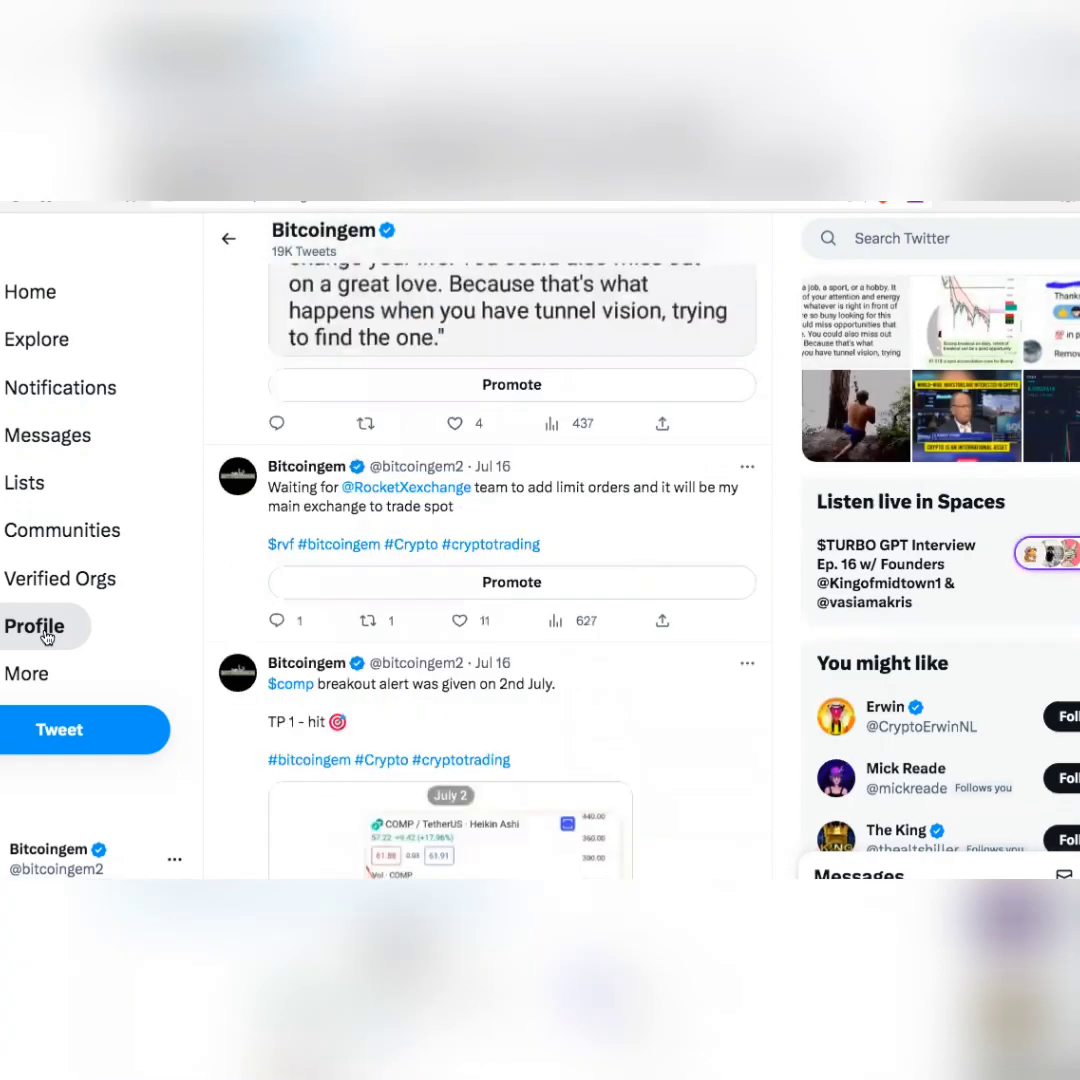
{"action": "scroll", "coordinate": [47, 637], "scroll_direction": "up", "scroll_amount": 2}
{"action": "scroll", "coordinate": [47, 637], "scroll_direction": "up", "scroll_amount": 3}
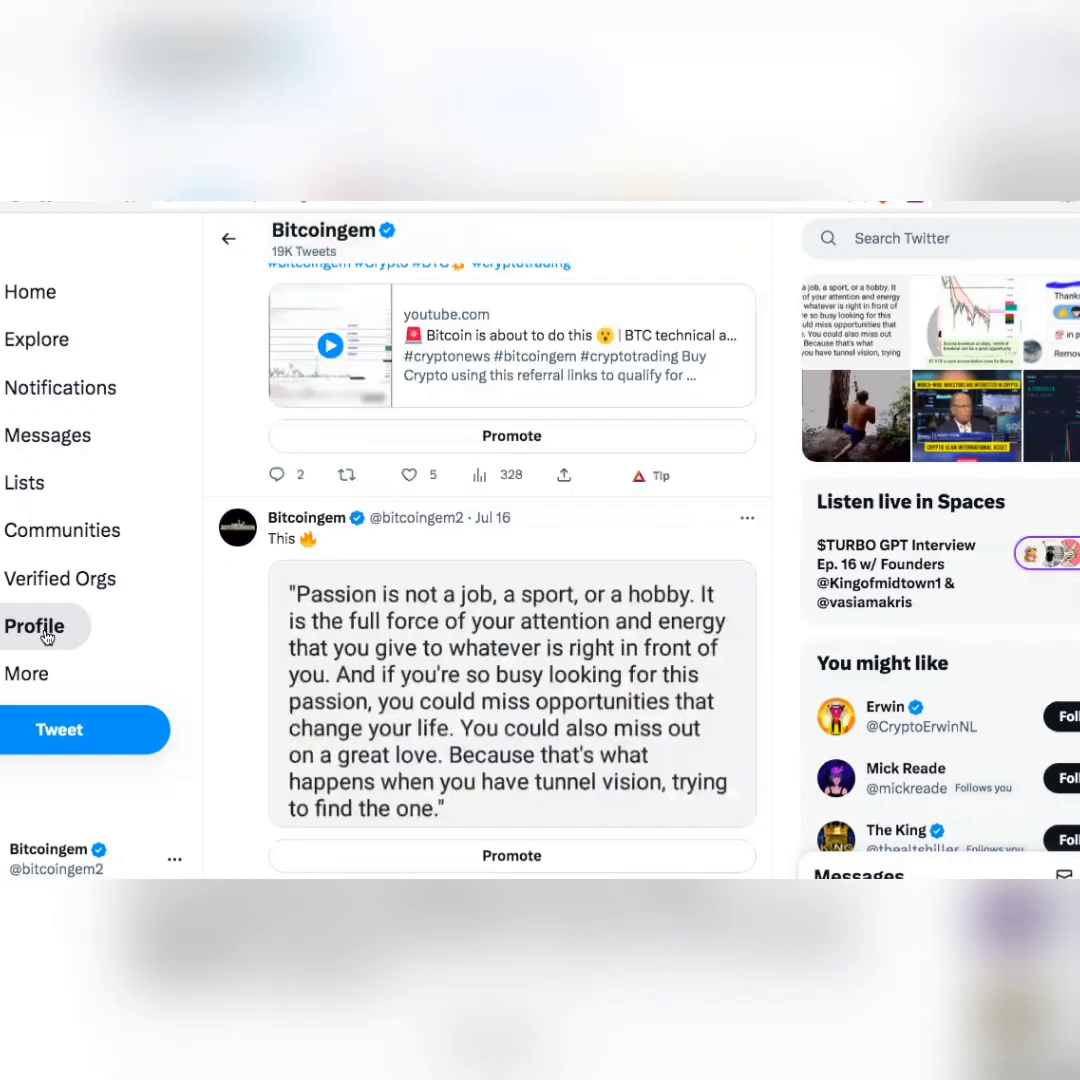
{"action": "scroll", "coordinate": [47, 637], "scroll_direction": "up", "scroll_amount": 2}
{"action": "scroll", "coordinate": [47, 637], "scroll_direction": "up", "scroll_amount": 4}
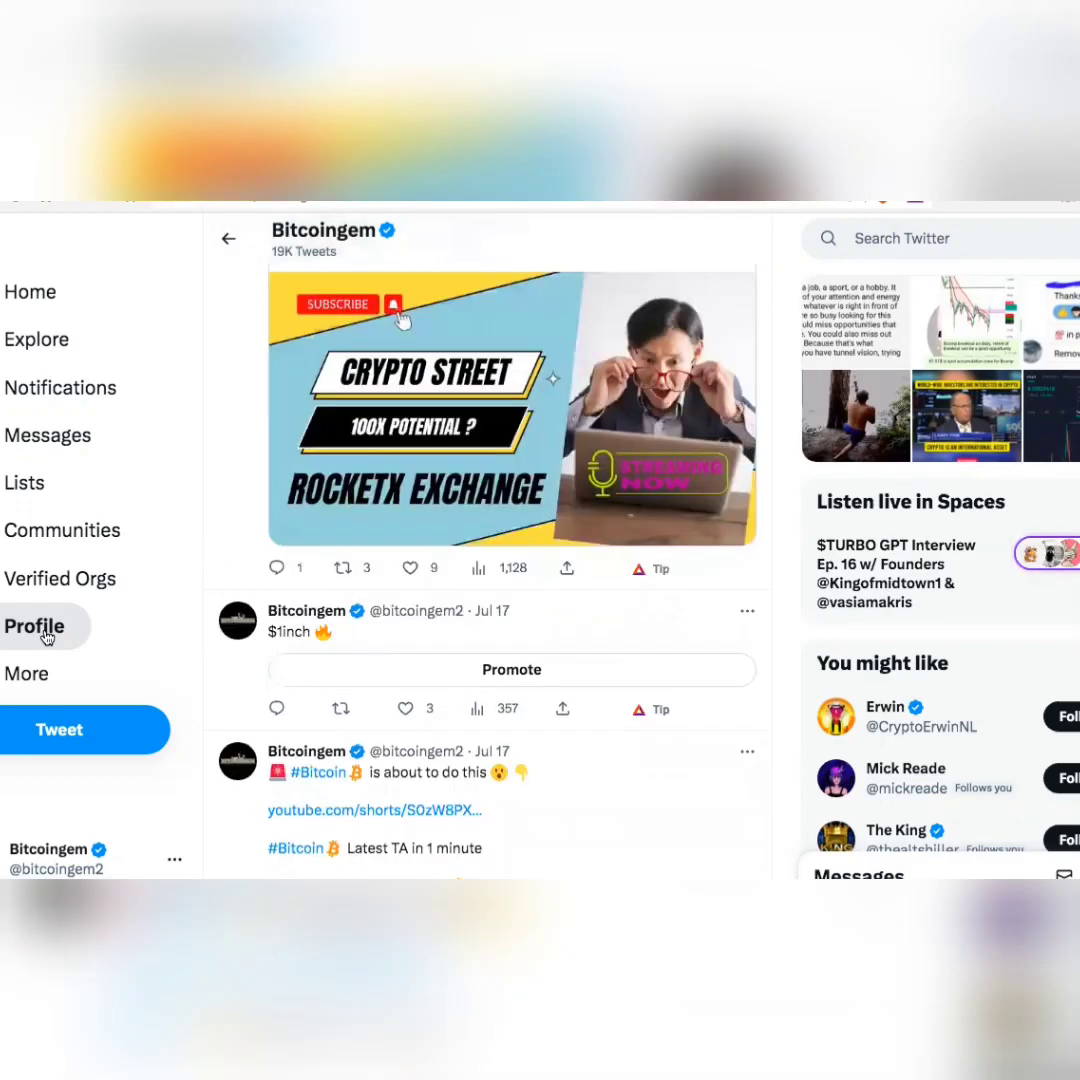
{"action": "scroll", "coordinate": [47, 637], "scroll_direction": "up", "scroll_amount": 3}
{"action": "scroll", "coordinate": [47, 637], "scroll_direction": "up", "scroll_amount": 4}
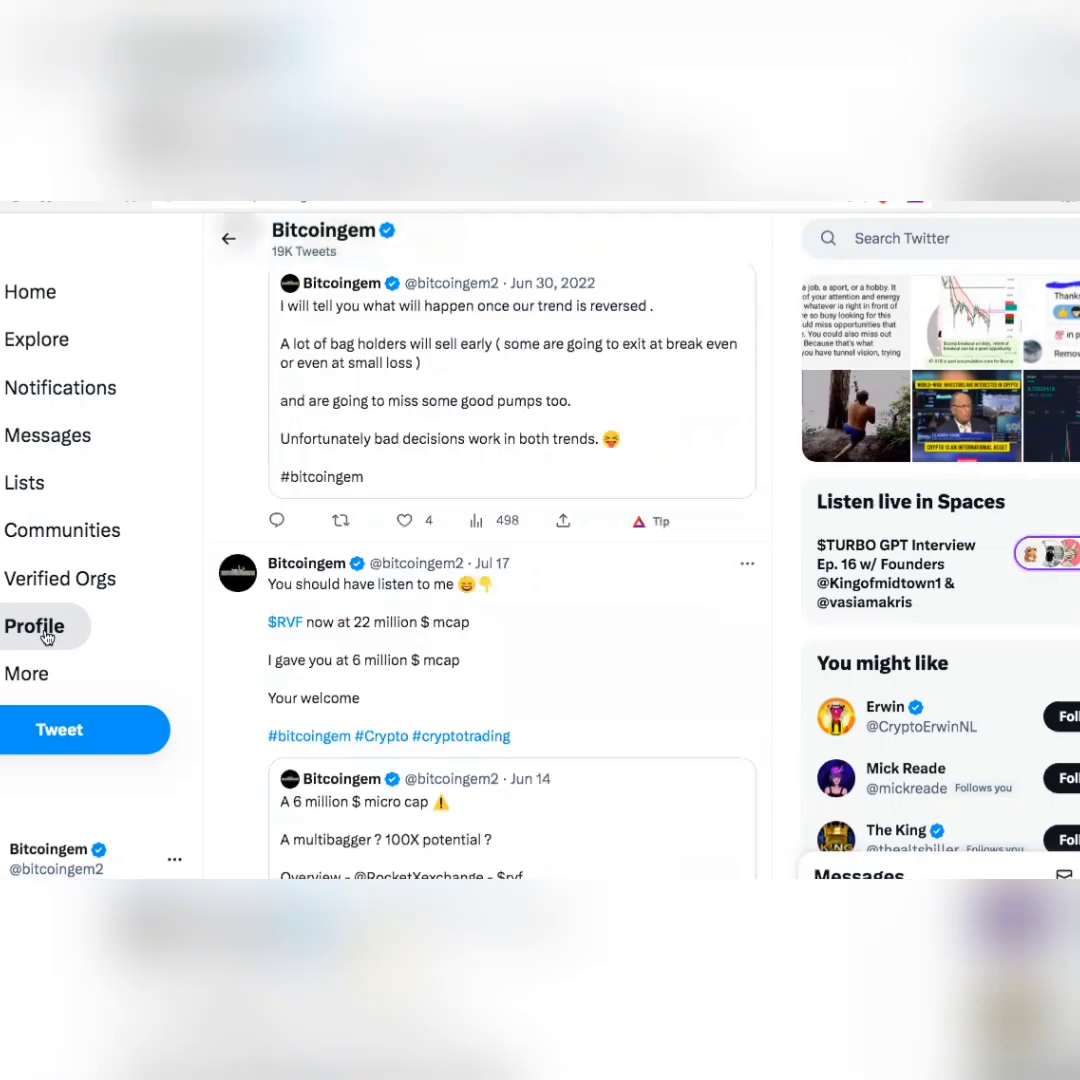
{"action": "scroll", "coordinate": [47, 637], "scroll_direction": "up", "scroll_amount": 1}
{"action": "scroll", "coordinate": [47, 637], "scroll_direction": "up", "scroll_amount": 1}
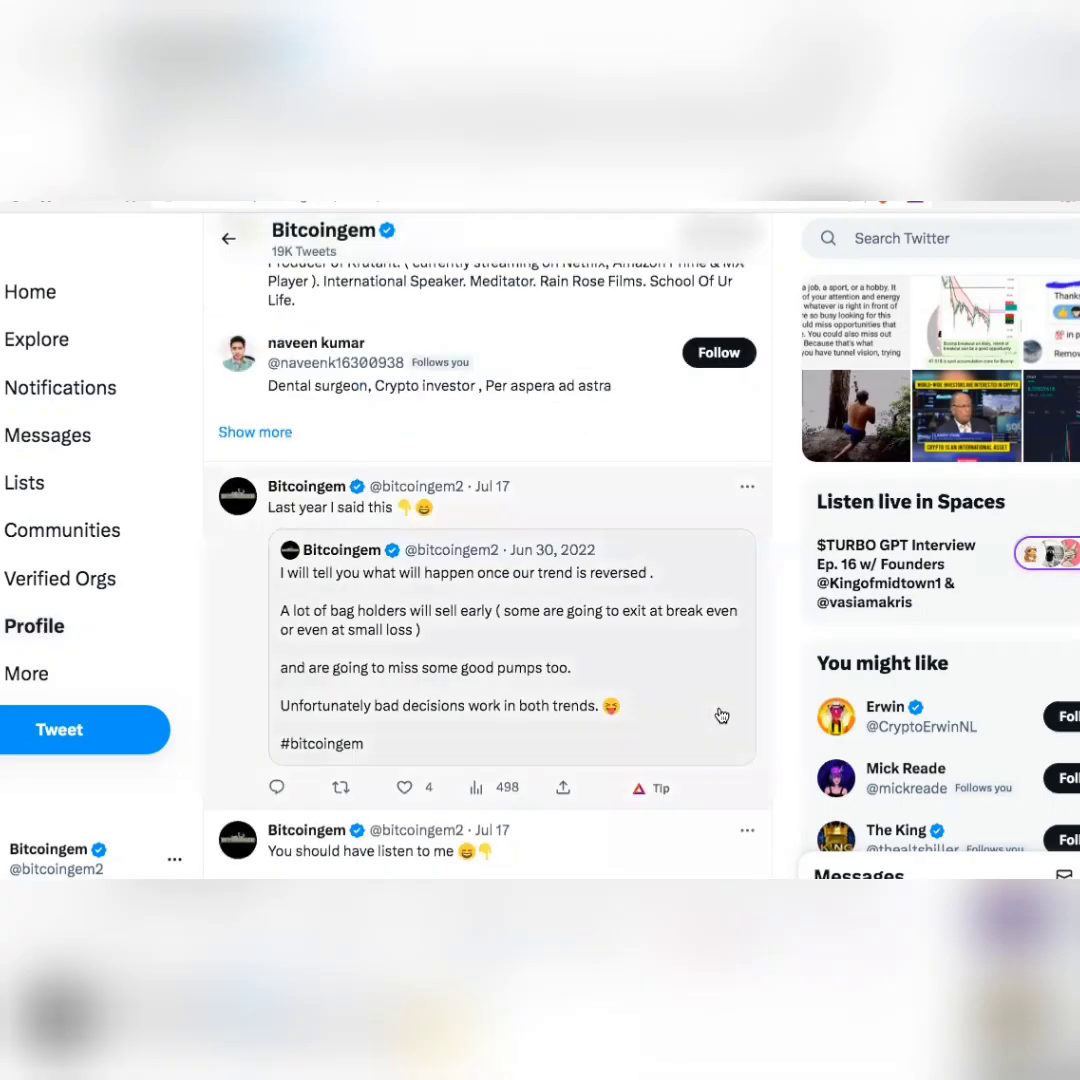
{"action": "left_click", "coordinate": [722, 715]}
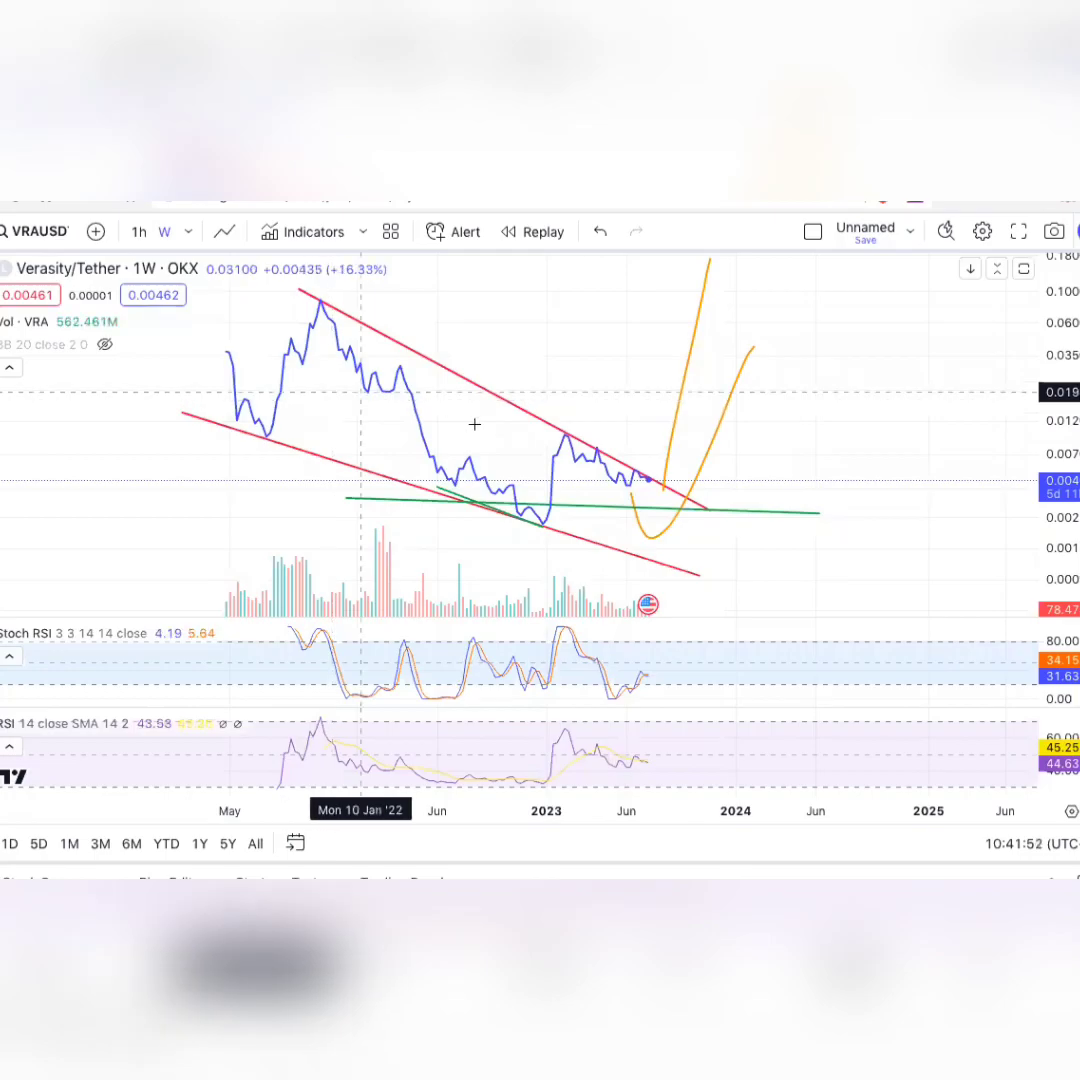
{"action": "left_click", "coordinate": [814, 513]}
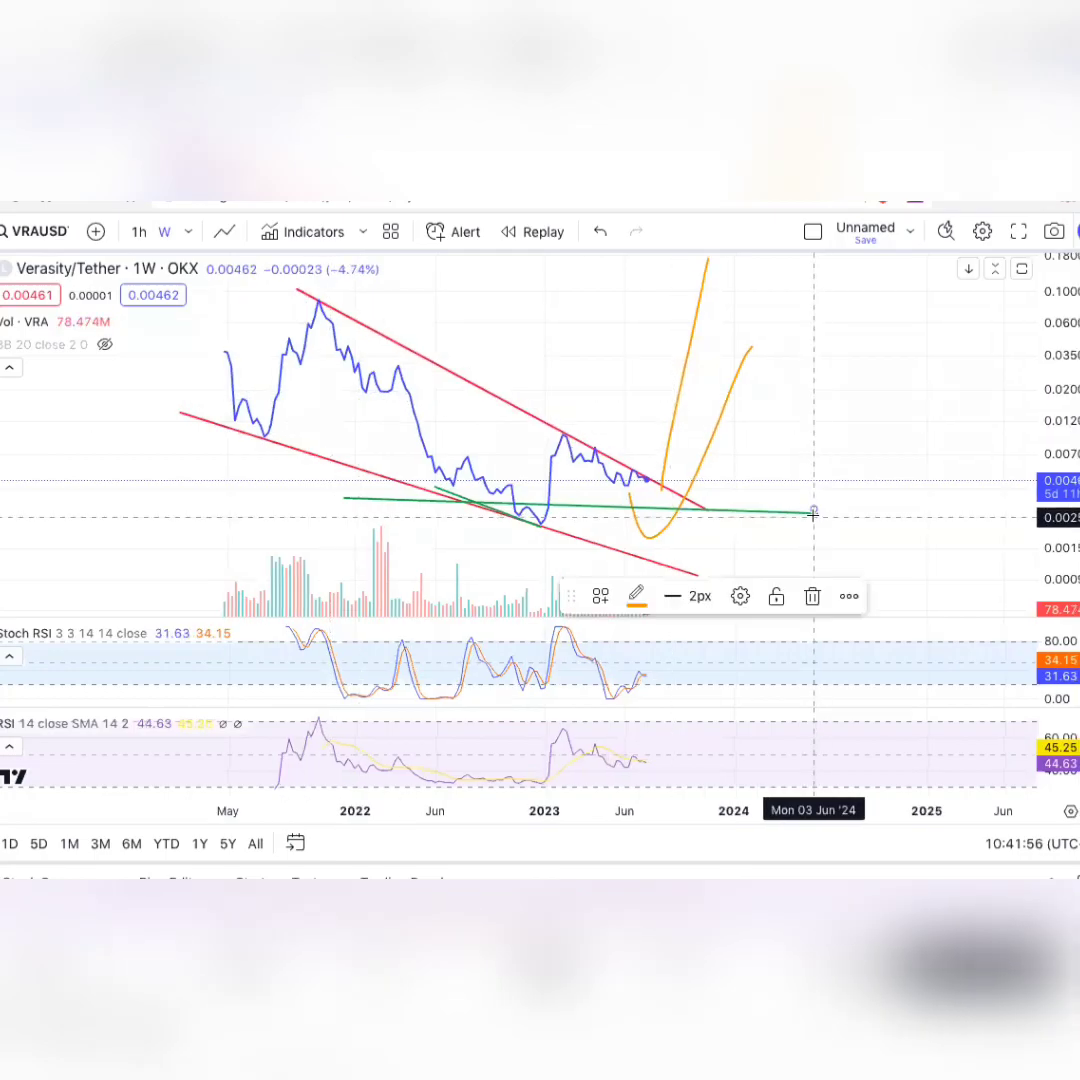
{"action": "left_click_drag", "start_coordinate": [819, 500], "coordinate": [835, 498]}
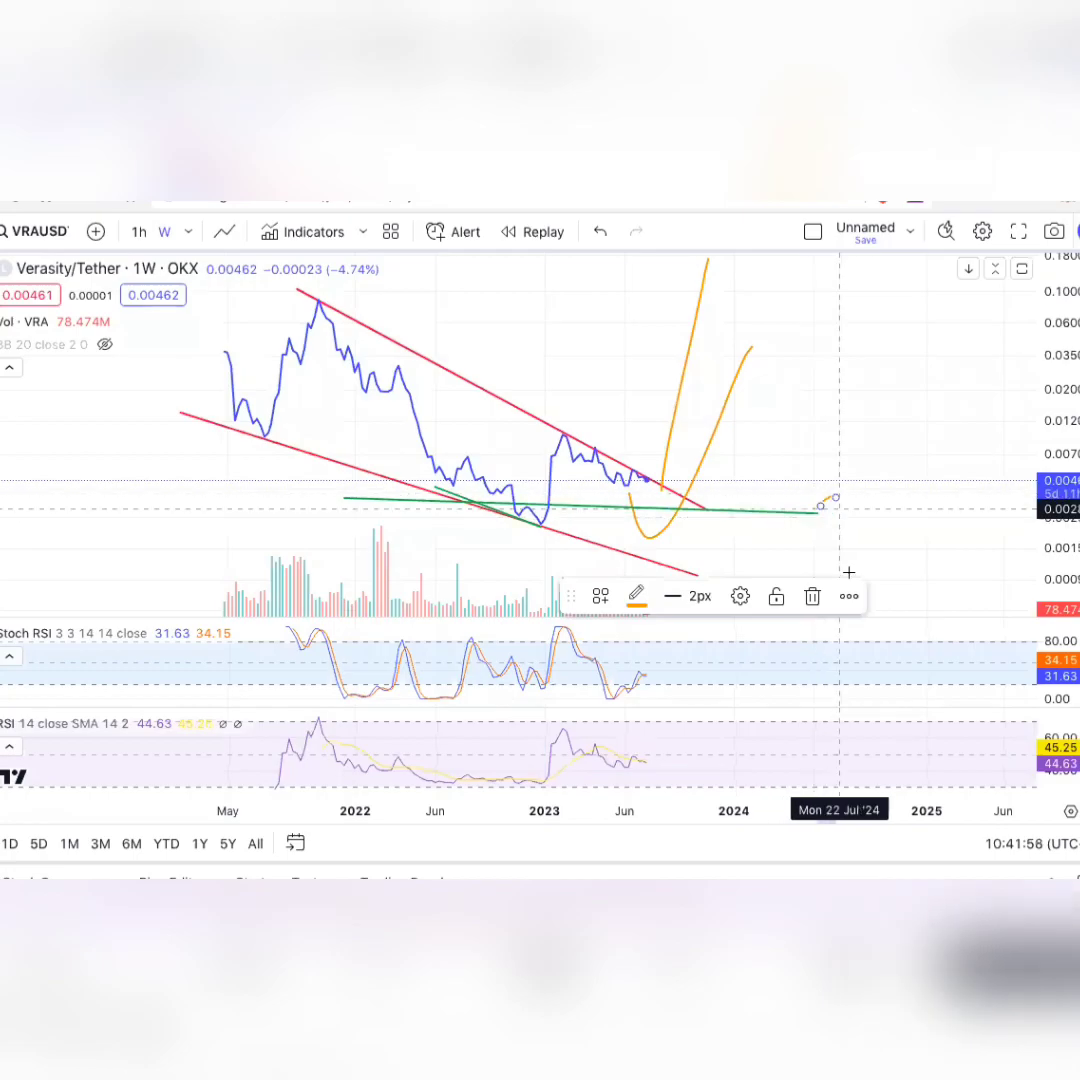
{"action": "left_click", "coordinate": [812, 596]}
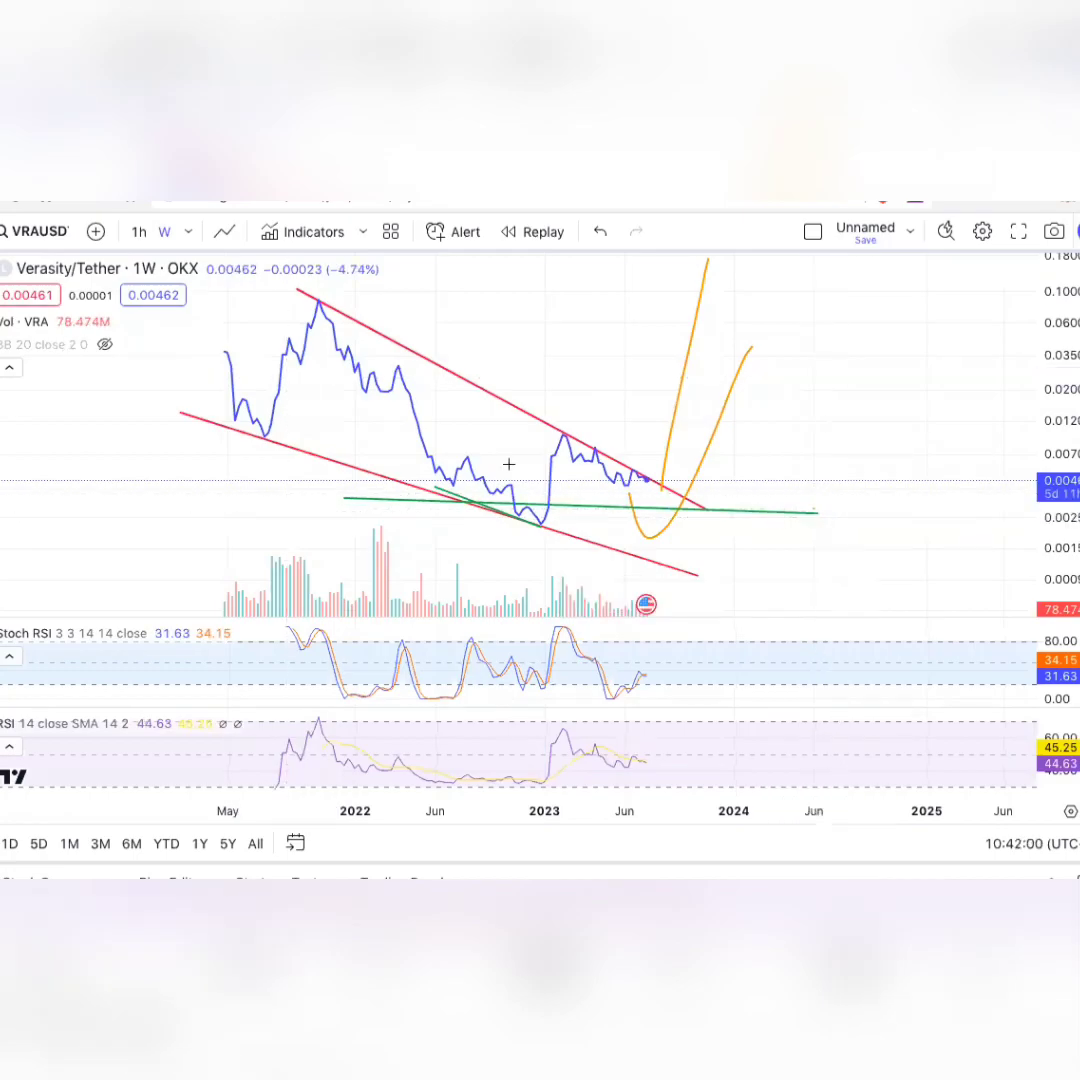
- On the OKX weekly line chart, move the later end of the long green support line to about 0.0031 in late July 2024
{"action": "left_click", "coordinate": [817, 513]}
{"action": "left_click_drag", "start_coordinate": [820, 511], "coordinate": [839, 503]}
{"action": "left_click", "coordinate": [910, 420]}
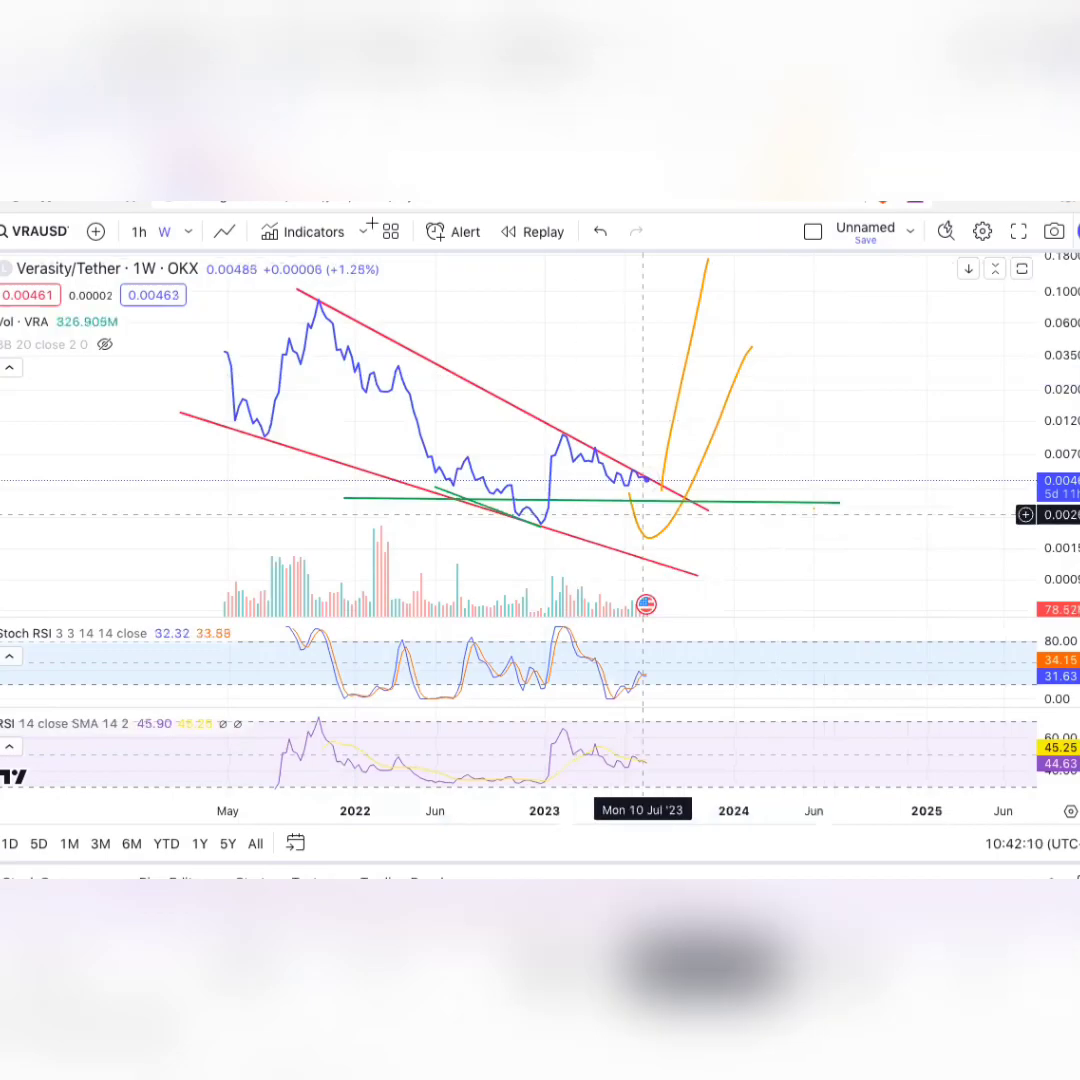
- Switch back to the KuCoin Heikin Ashi chart and adjust its price scale to compare the 2020 range with the recent one
{"action": "key", "text": "ctrl+Tab"}
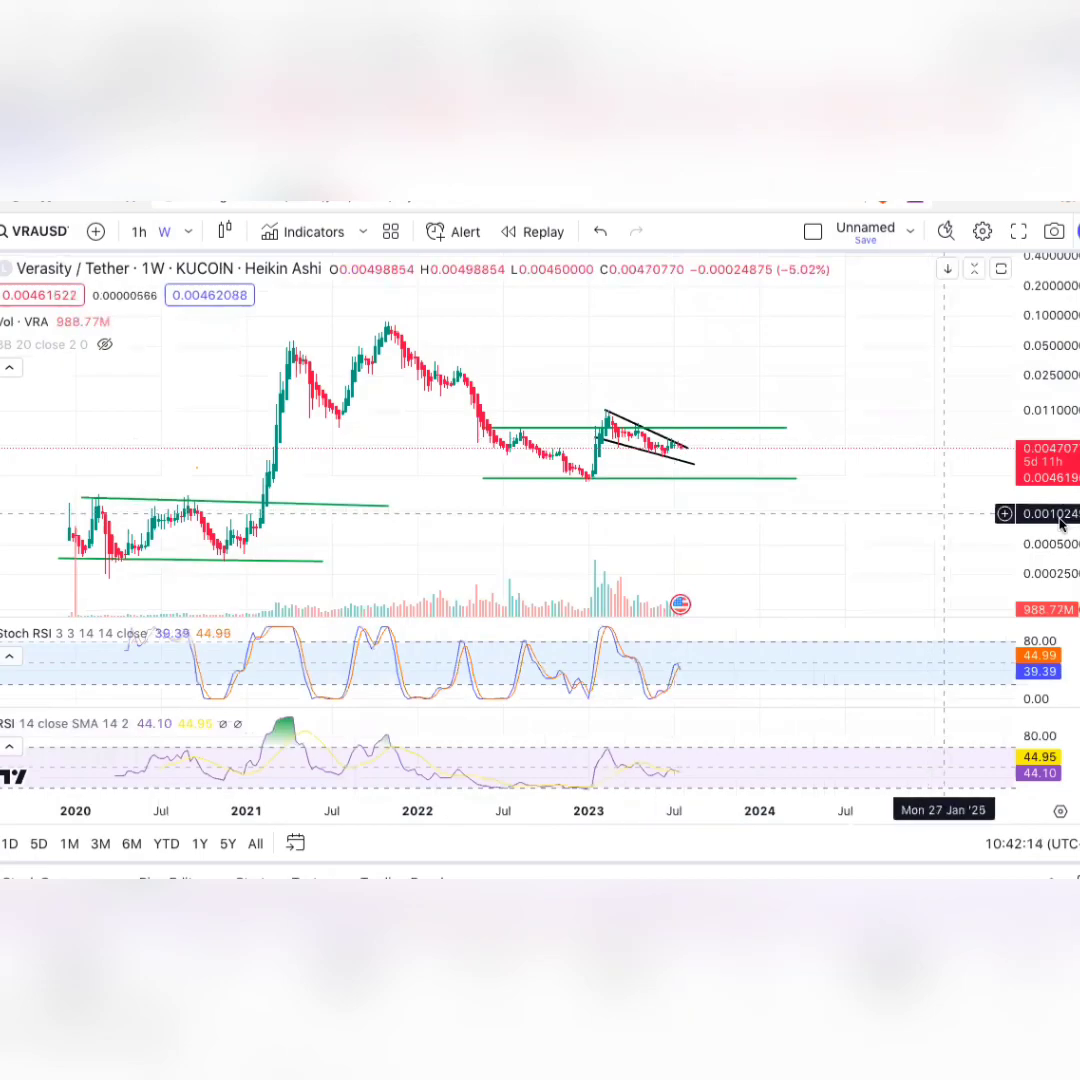
{"action": "left_click_drag", "start_coordinate": [1060, 521], "coordinate": [1058, 497]}
{"action": "left_click_drag", "start_coordinate": [841, 546], "coordinate": [839, 529]}
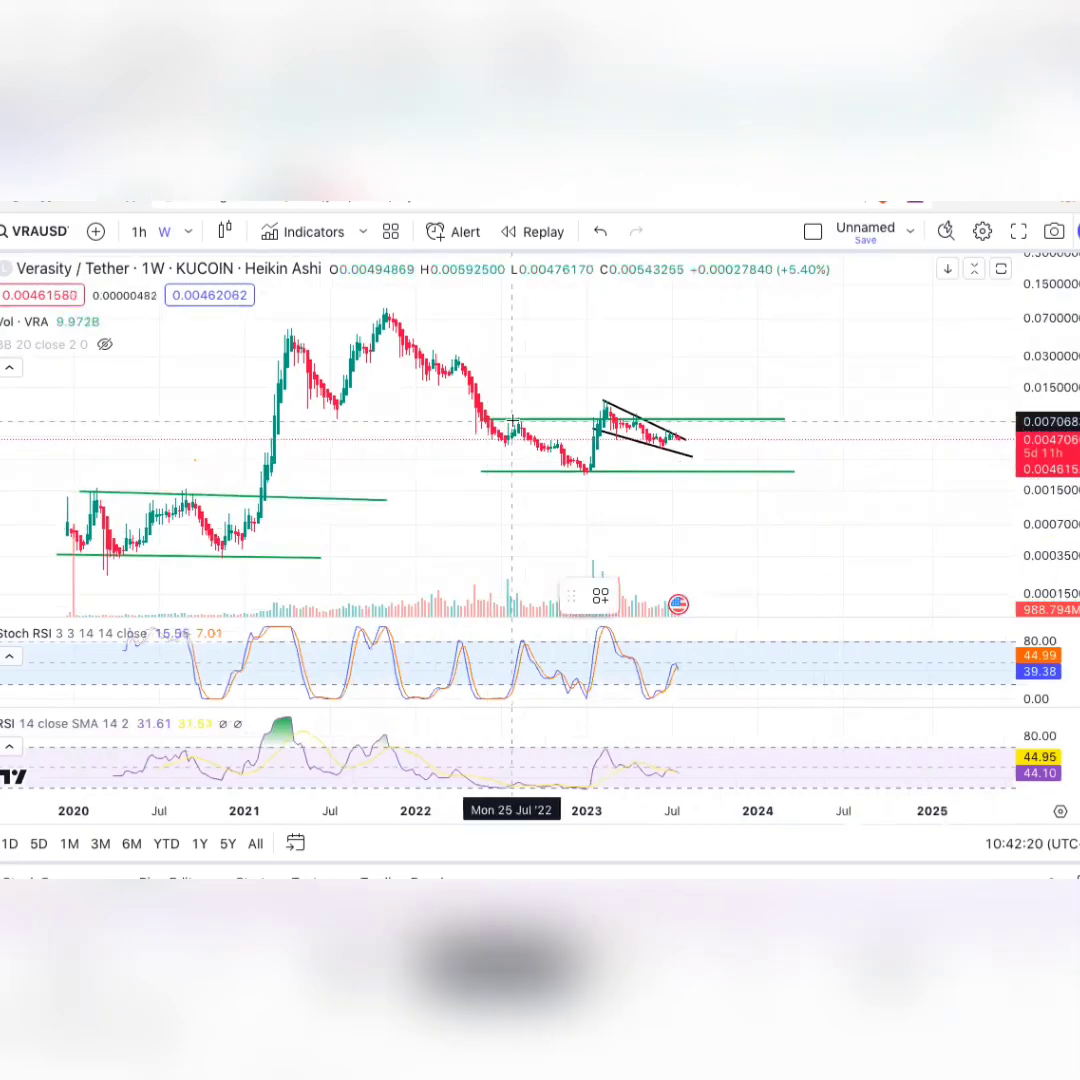
- Brush projected swings and breakout paths from the recent green range up to about 0.07 in 2024, and delete both sketches
{"action": "mouse_move", "coordinate": [512, 422]}
{"action": "left_mouse_down"}
{"action": "mouse_move", "coordinate": [598, 450]}
{"action": "mouse_move", "coordinate": [620, 405]}
{"action": "mouse_move", "coordinate": [726, 472]}
{"action": "mouse_move", "coordinate": [745, 440]}
{"action": "mouse_move", "coordinate": [815, 462]}
{"action": "mouse_move", "coordinate": [885, 311]}
{"action": "left_mouse_up"}
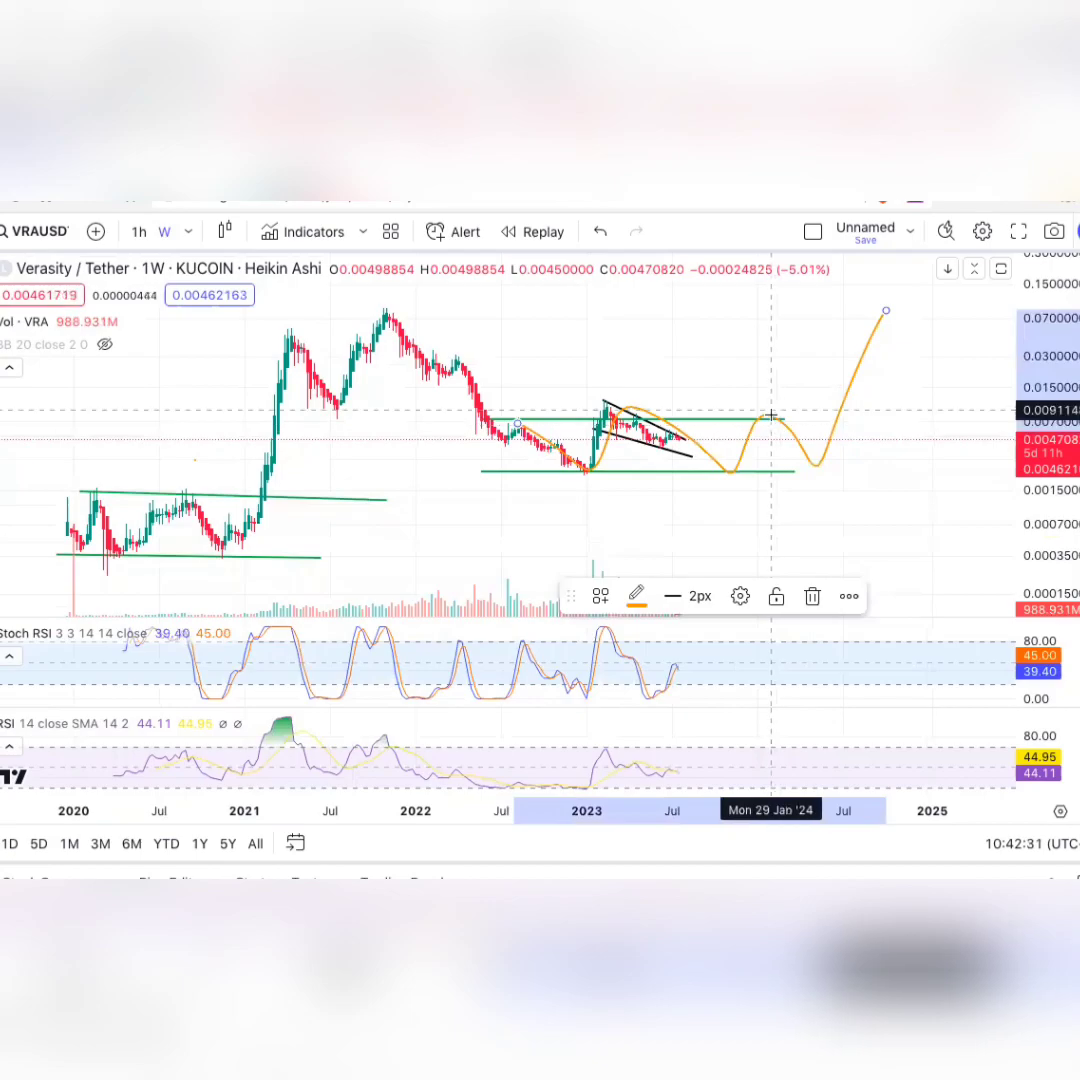
{"action": "left_click_drag", "start_coordinate": [770, 415], "coordinate": [822, 311]}
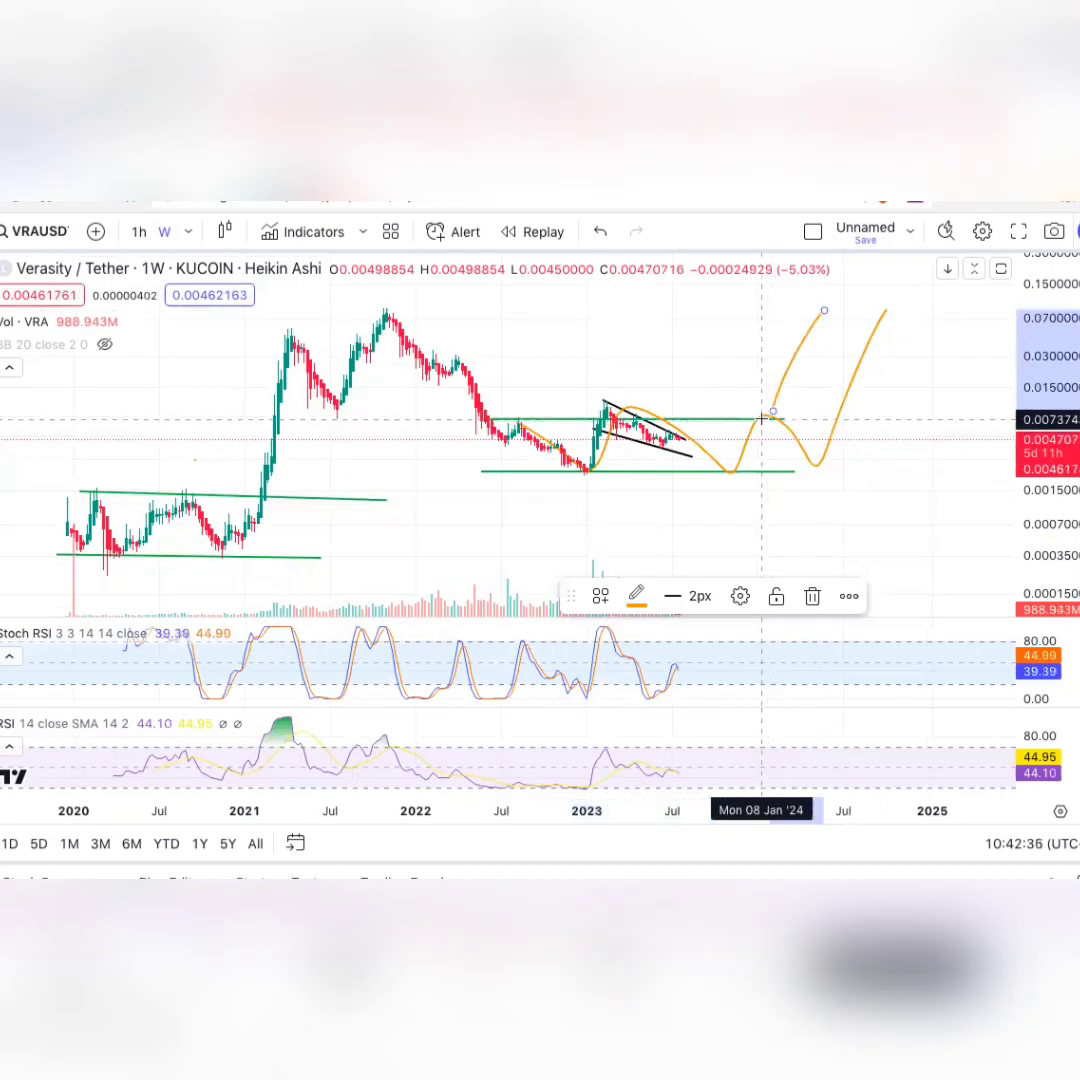
{"action": "left_click", "coordinate": [812, 595]}
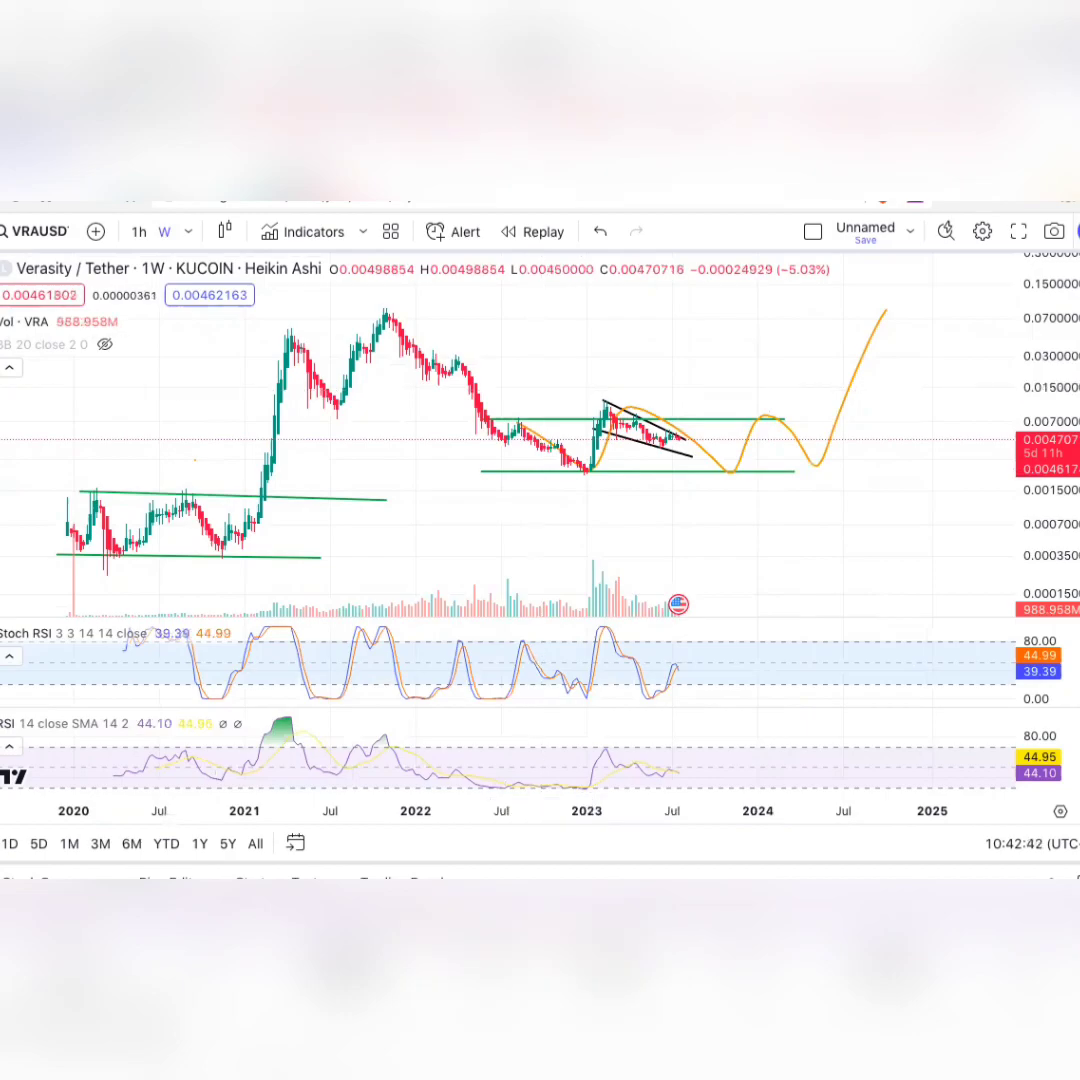
{"action": "left_click", "coordinate": [709, 462]}
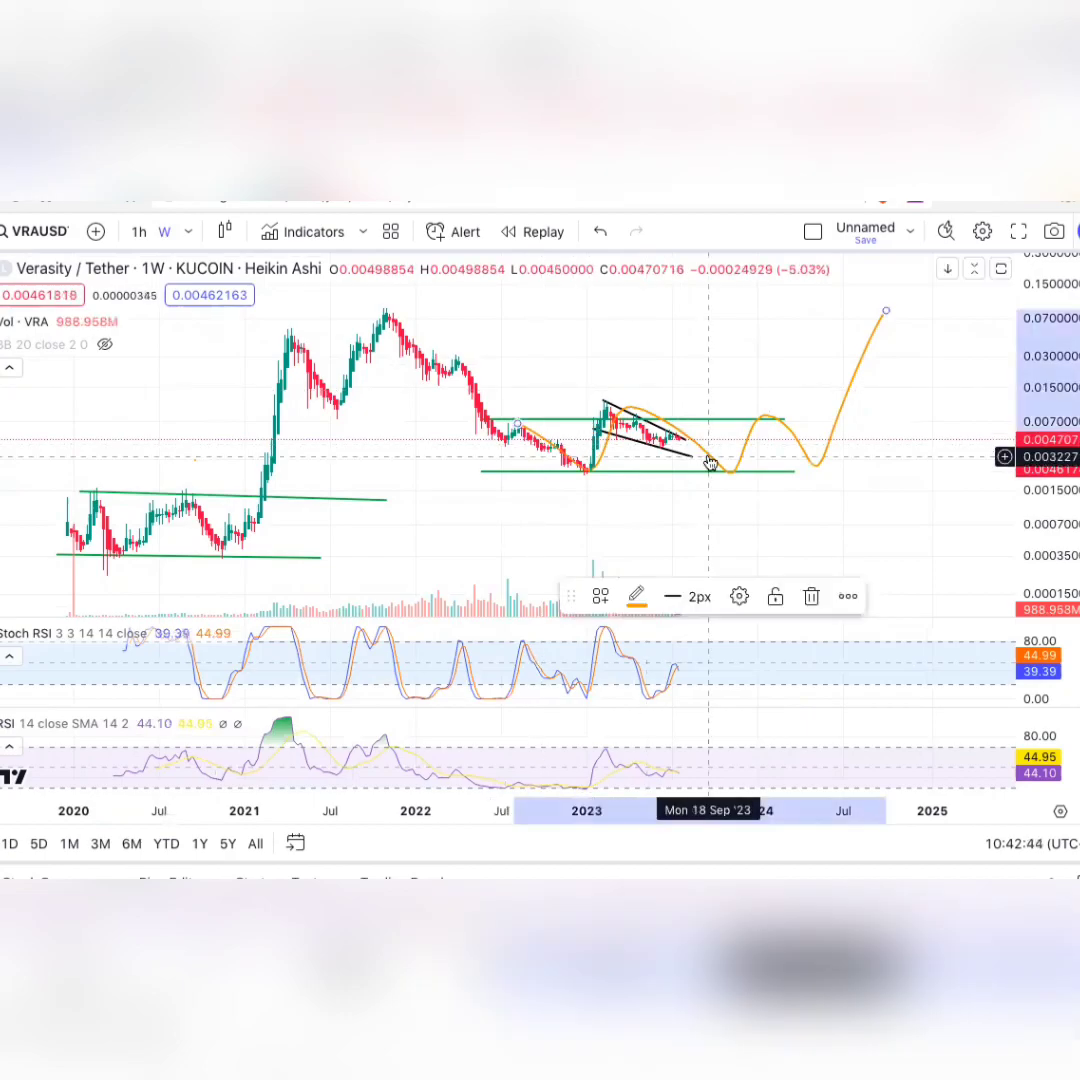
{"action": "key", "text": "Delete"}
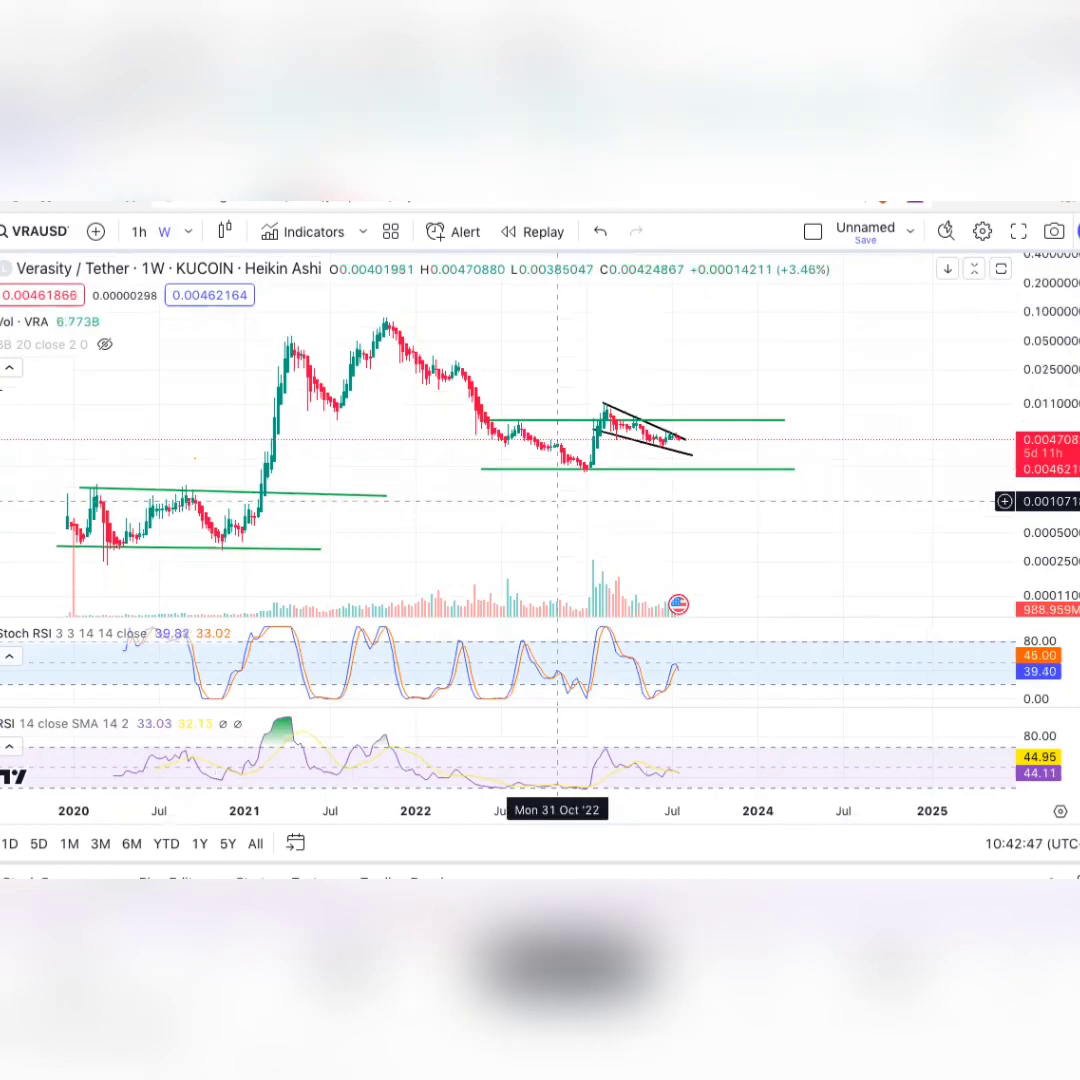
- Circle the 2020 accumulation range with the Brush and compare it with the falling wedge on the OKX weekly chart
{"action": "mouse_move", "coordinate": [306, 512]}
{"action": "left_mouse_down"}
{"action": "mouse_move", "coordinate": [266, 475]}
{"action": "mouse_move", "coordinate": [268, 569]}
{"action": "mouse_move", "coordinate": [370, 521]}
{"action": "left_mouse_up"}
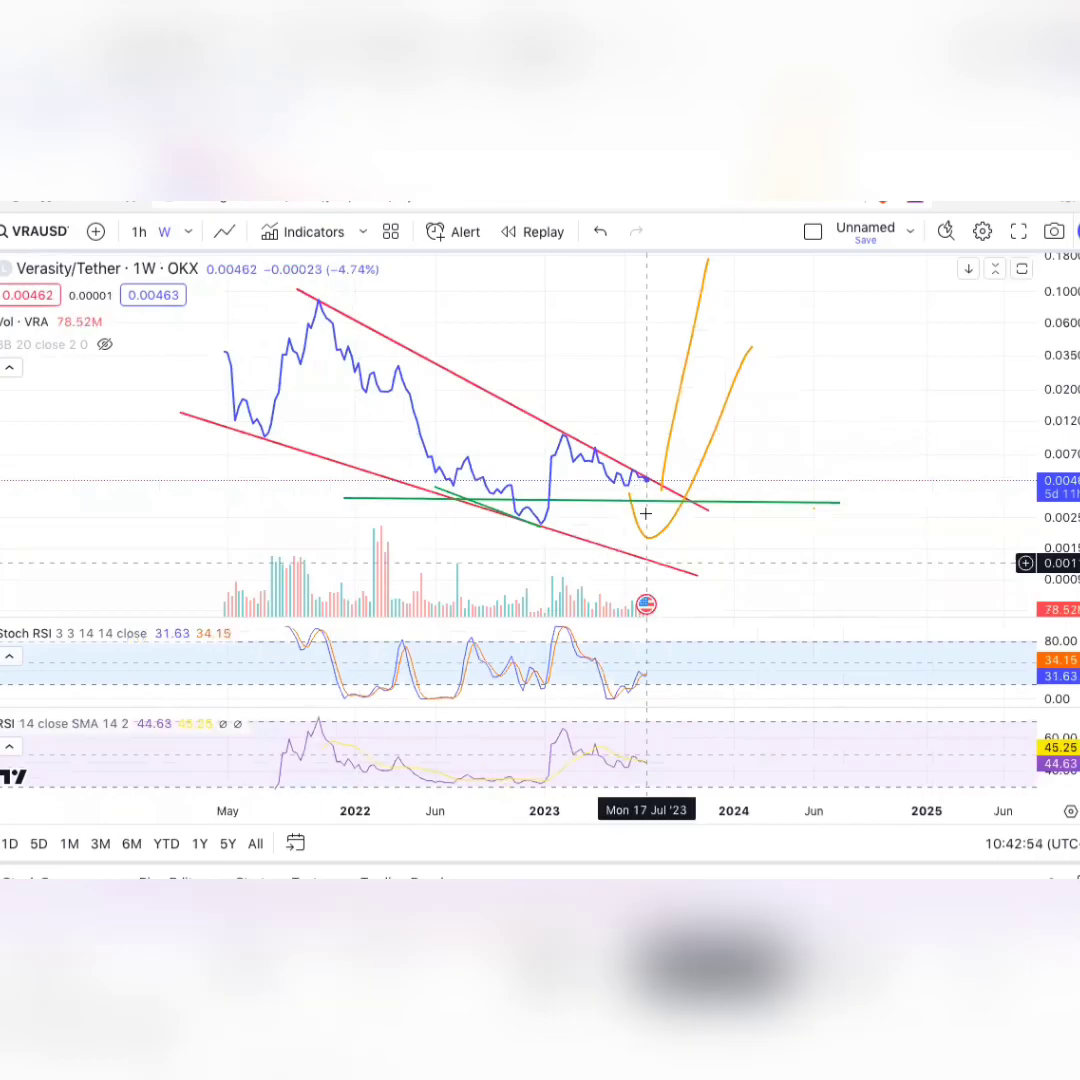
{"action": "left_click_drag", "start_coordinate": [654, 499], "coordinate": [664, 419]}
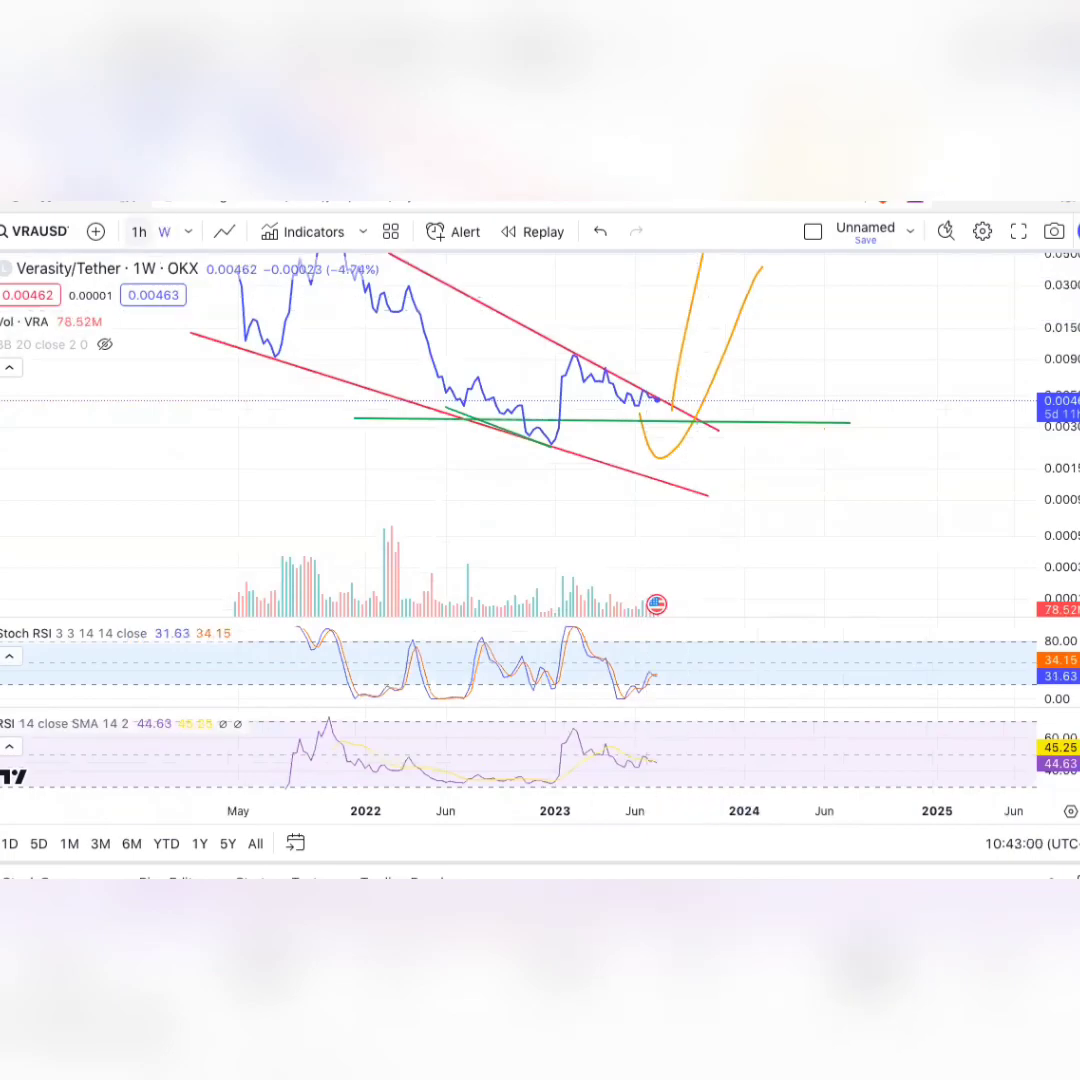
{"action": "key", "text": "ctrl+Tab"}
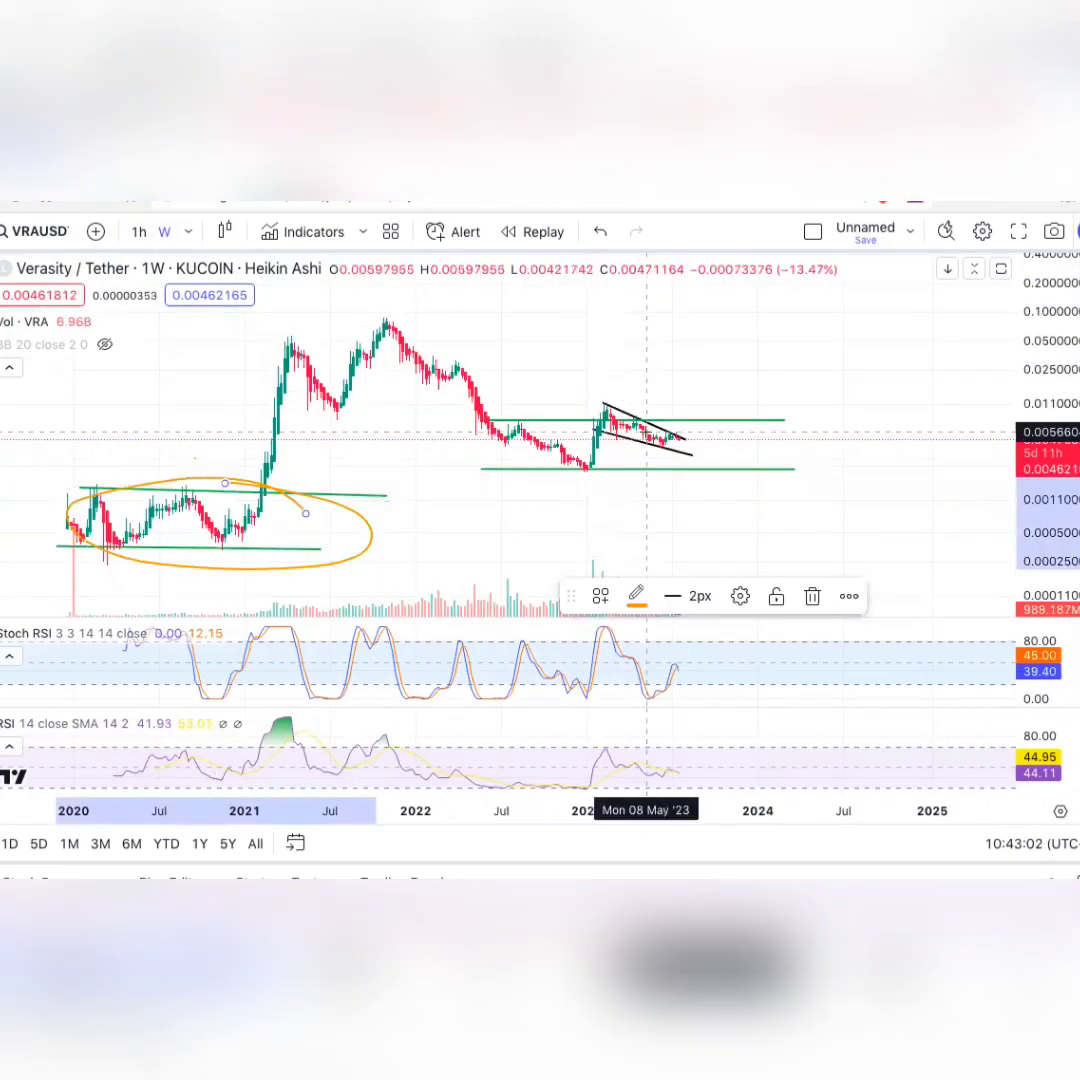
- Brush the price swings inside the black 2023 wedge, and delete that sketch and the circle around the 2020 range
{"action": "left_click_drag", "start_coordinate": [1066, 507], "coordinate": [1060, 427]}
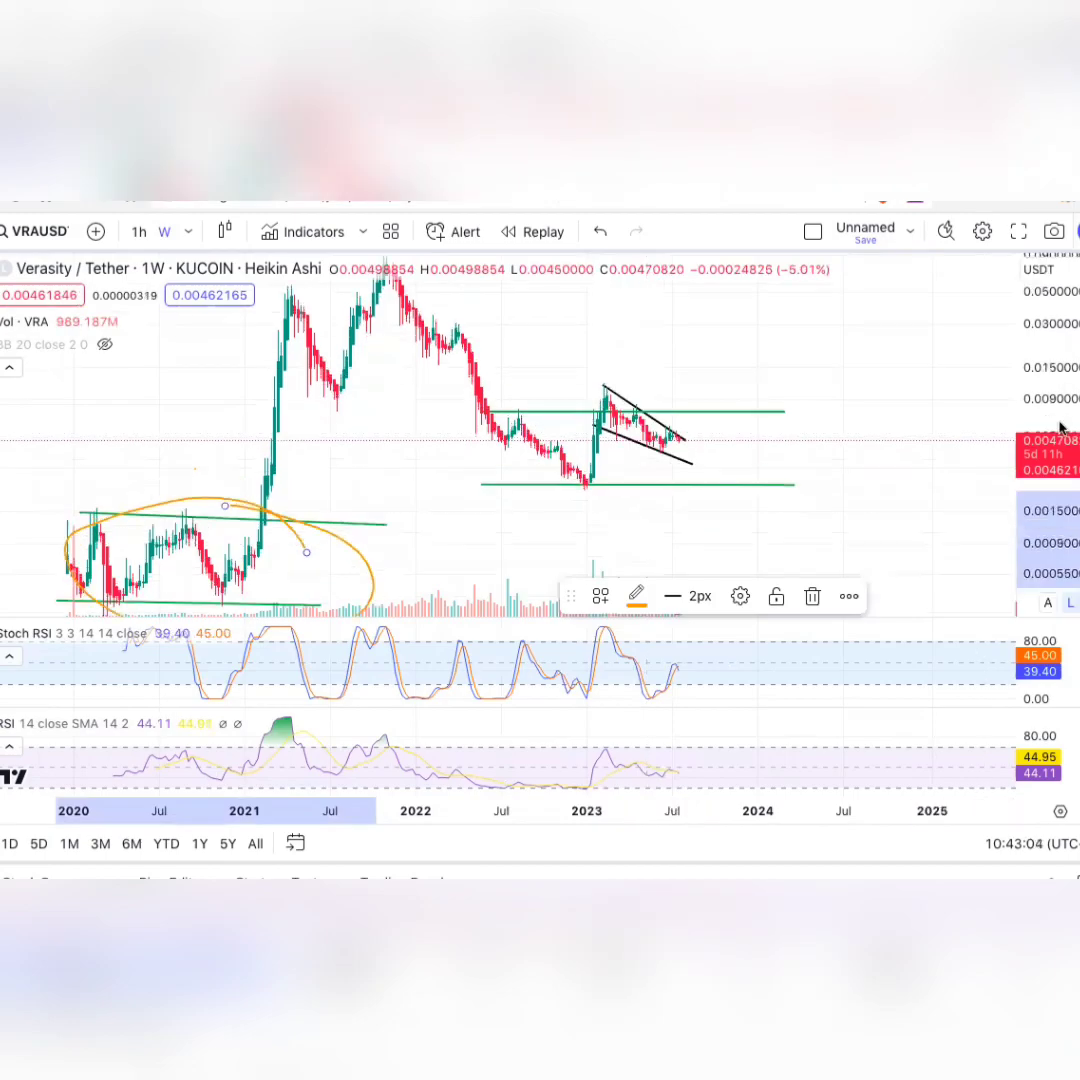
{"action": "left_click", "coordinate": [8, 379]}
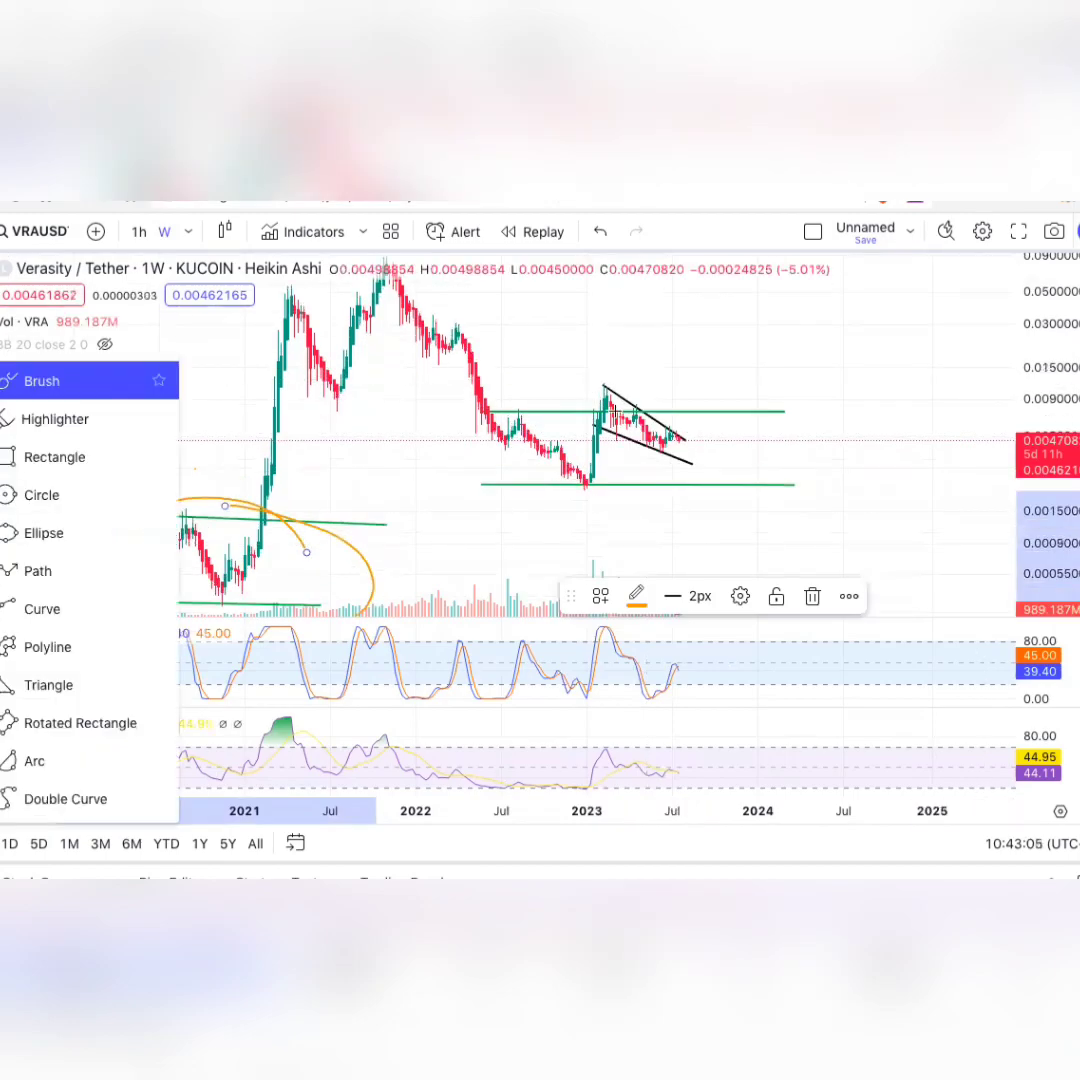
{"action": "left_click", "coordinate": [41, 381]}
{"action": "mouse_move", "coordinate": [634, 424]}
{"action": "left_mouse_down"}
{"action": "mouse_move", "coordinate": [639, 443]}
{"action": "mouse_move", "coordinate": [678, 458]}
{"action": "left_mouse_up"}
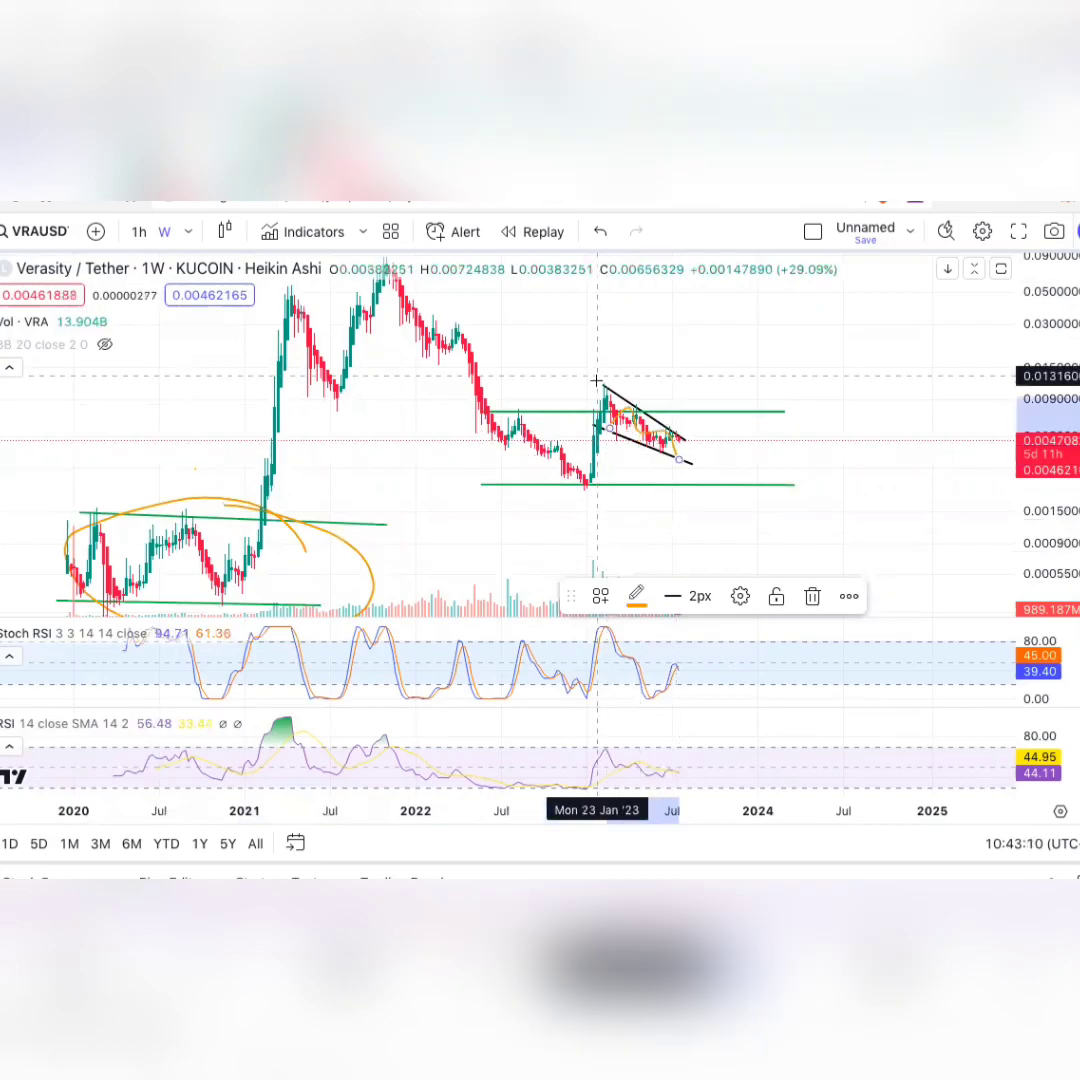
{"action": "left_click", "coordinate": [811, 597]}
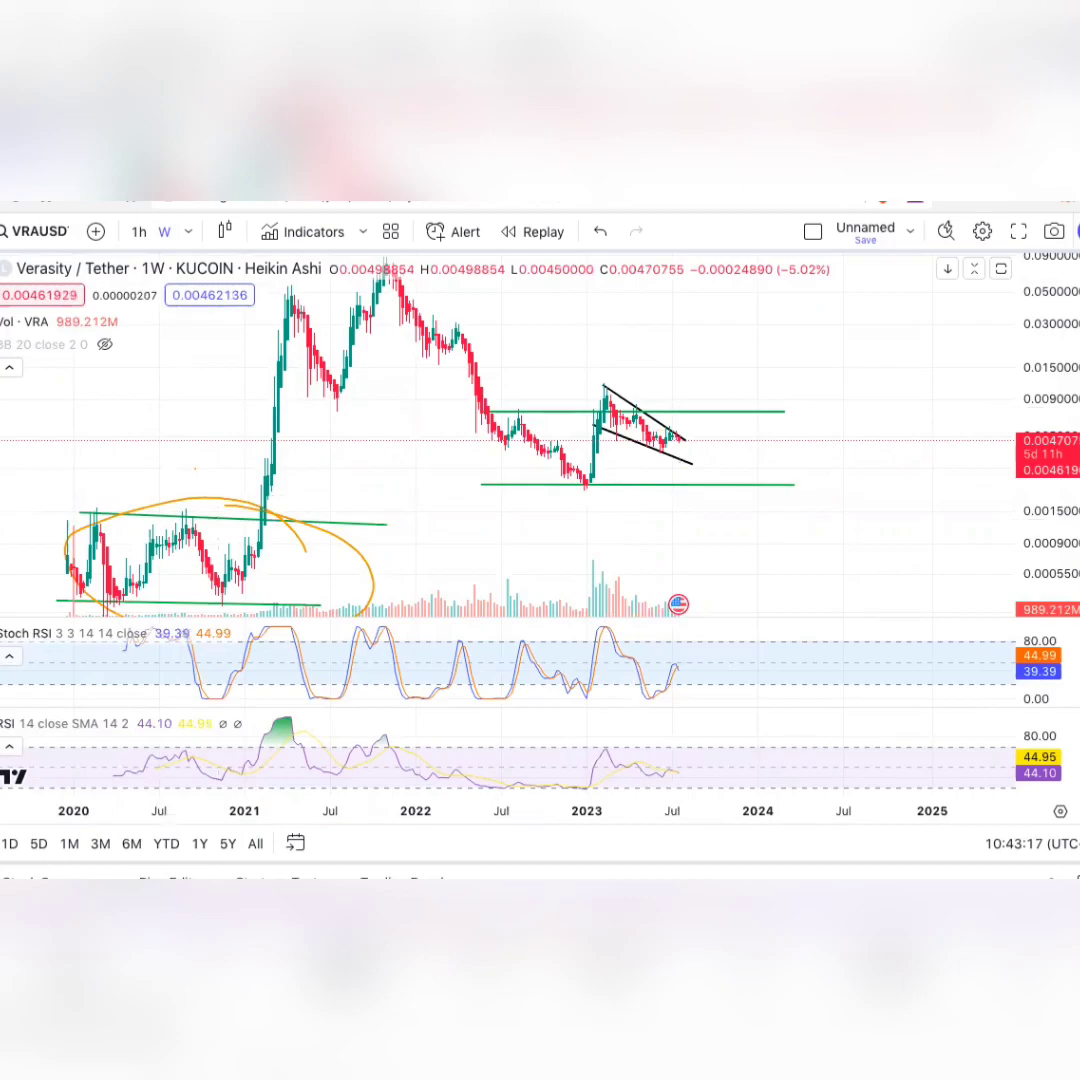
{"action": "left_click", "coordinate": [230, 503]}
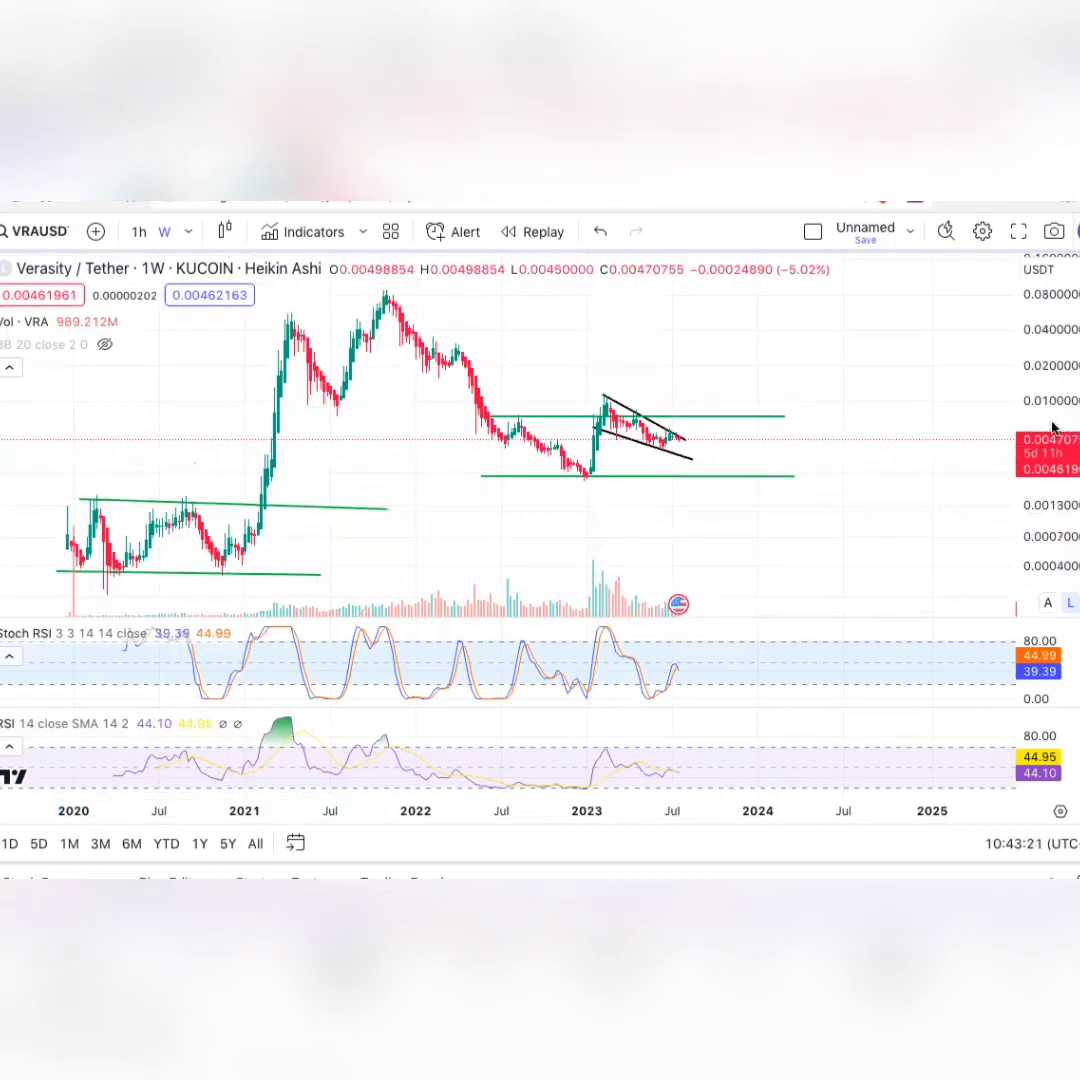
- Change the chart symbol to VRABTC (Verasity / Bitcoin) from KuCoin and bring its history since 2019 into view
{"action": "left_click_drag", "start_coordinate": [1056, 372], "coordinate": [1057, 450]}
{"action": "left_click_drag", "start_coordinate": [881, 392], "coordinate": [866, 443]}
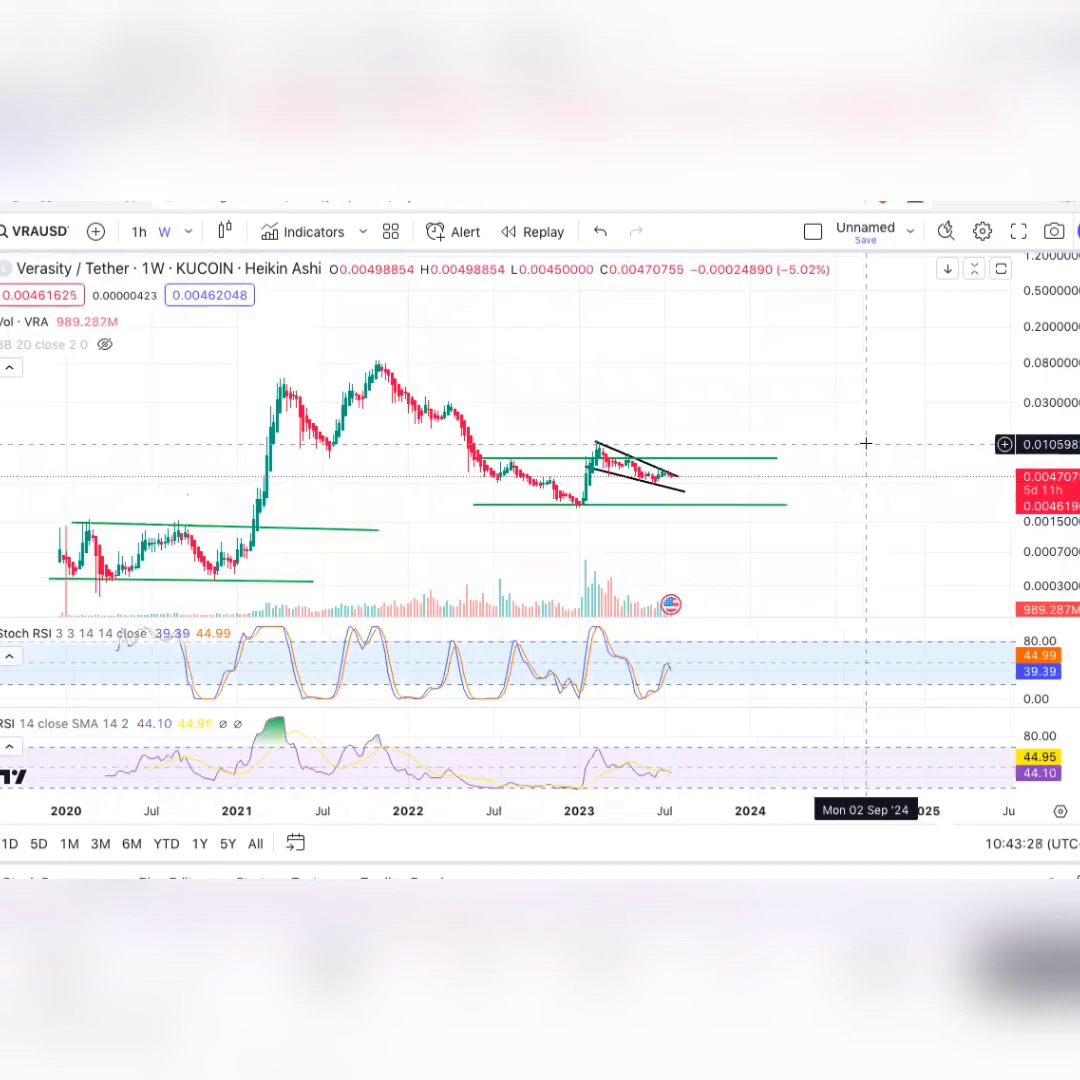
{"action": "left_click", "coordinate": [38, 231]}
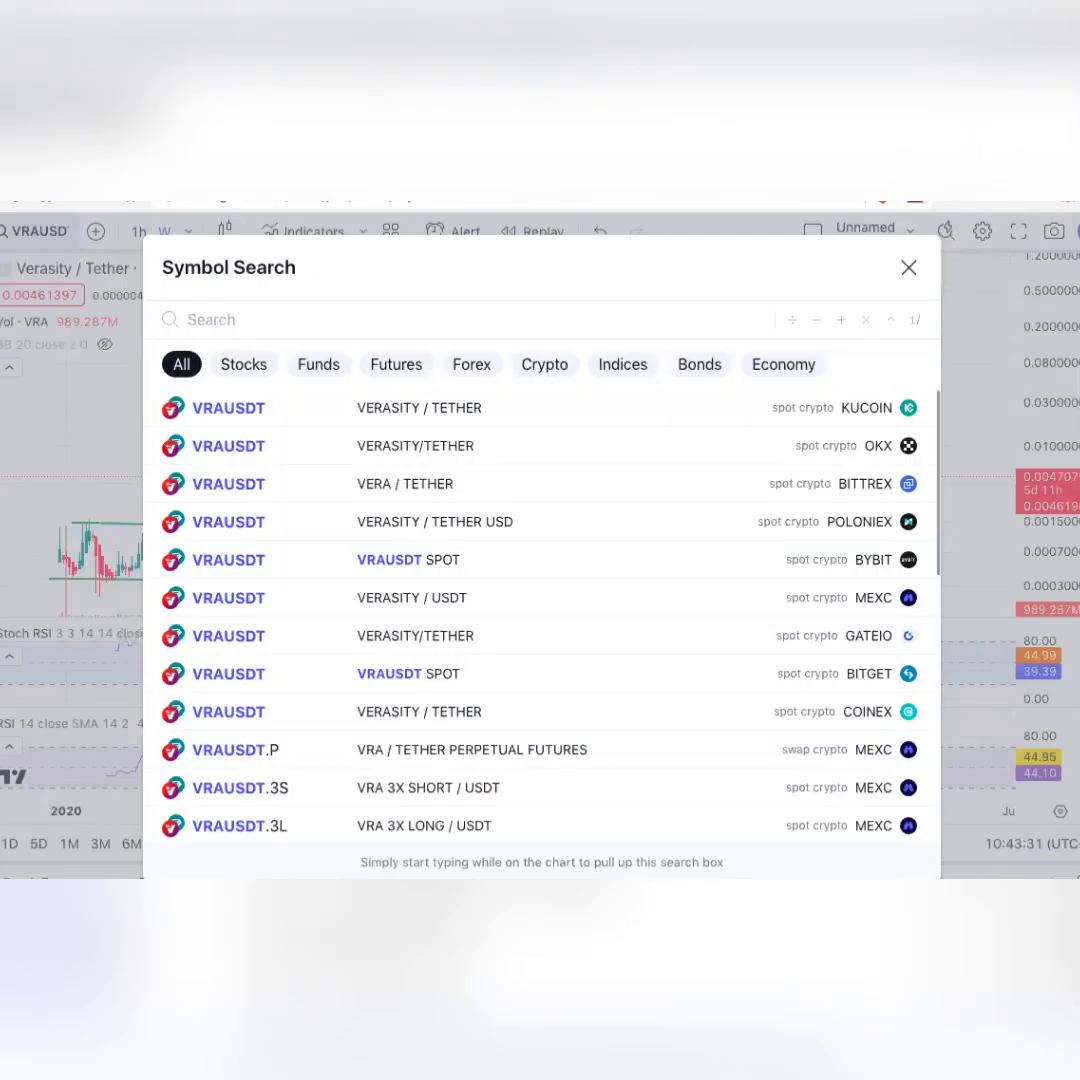
{"action": "type", "text": "VRABTC"}
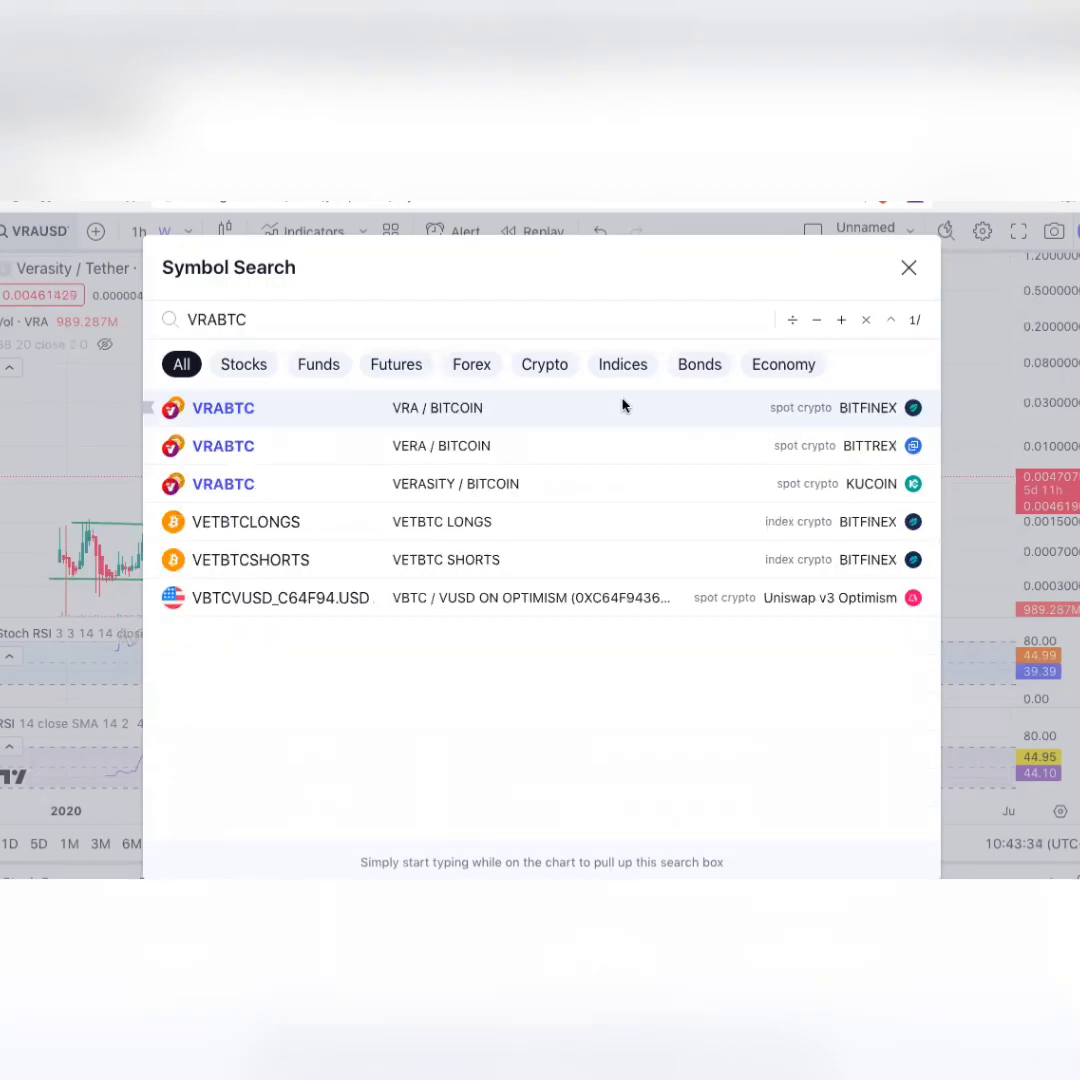
{"action": "left_click", "coordinate": [649, 490]}
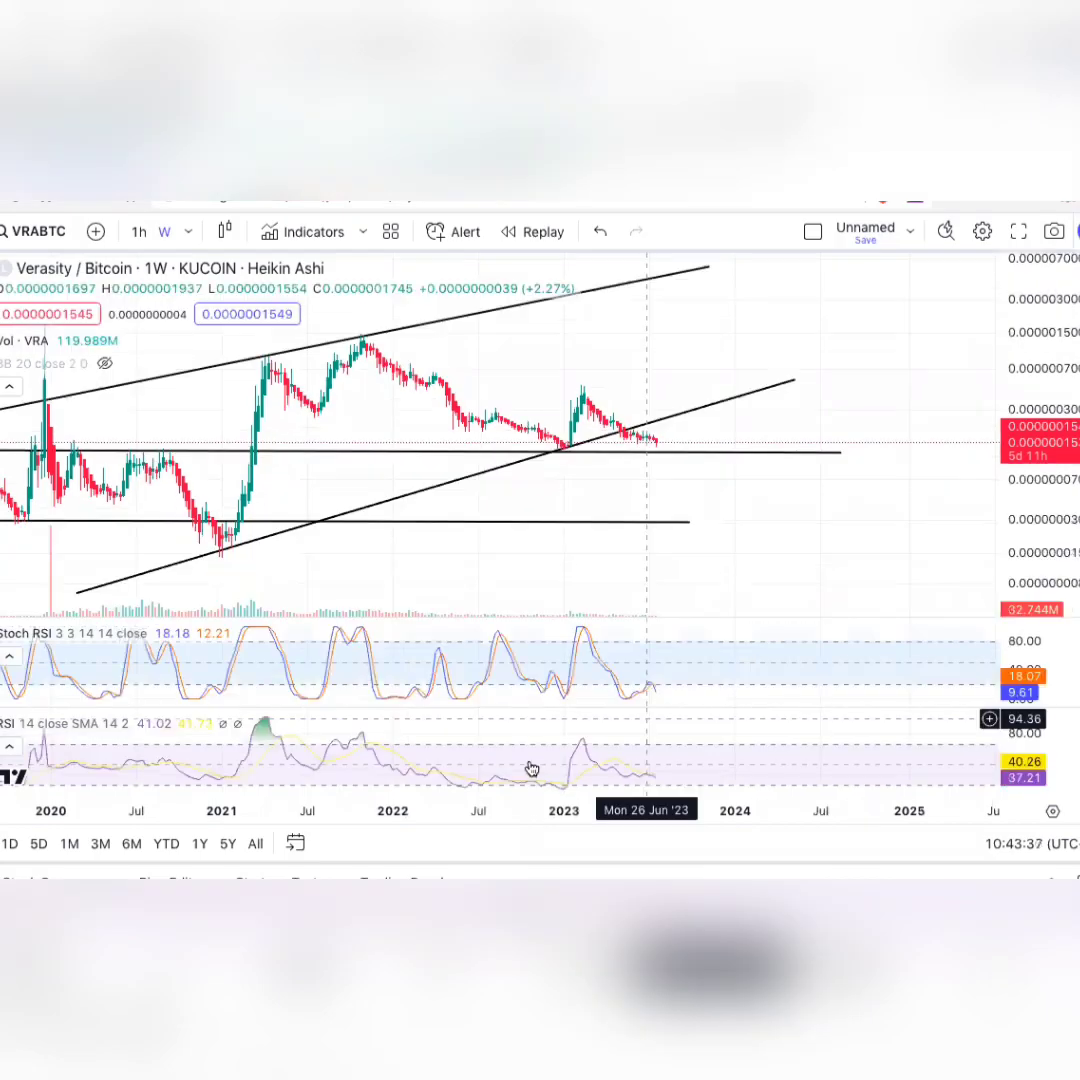
{"action": "scroll", "coordinate": [795, 701], "scroll_direction": "down", "scroll_amount": 3}
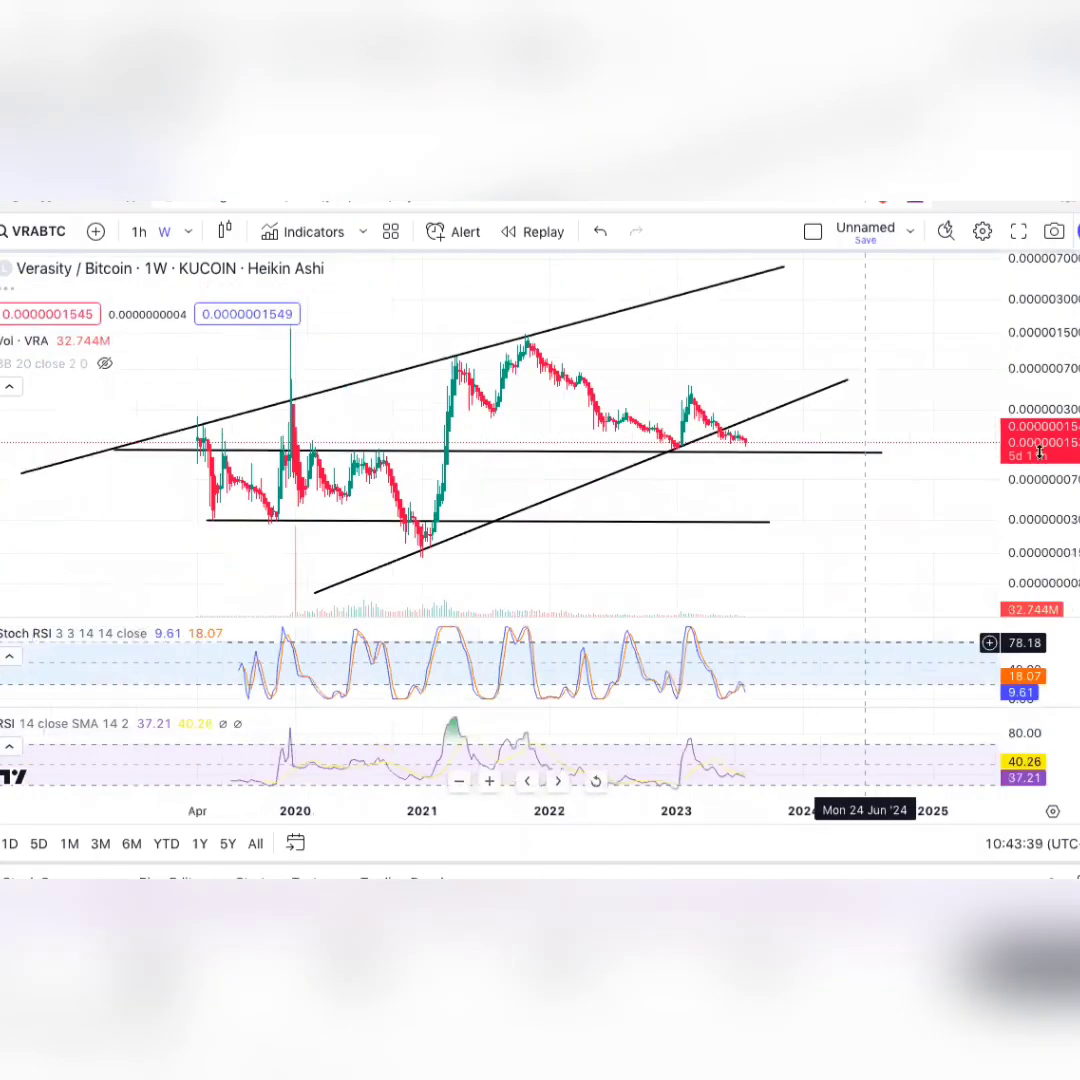
{"action": "left_click_drag", "start_coordinate": [880, 499], "coordinate": [829, 491]}
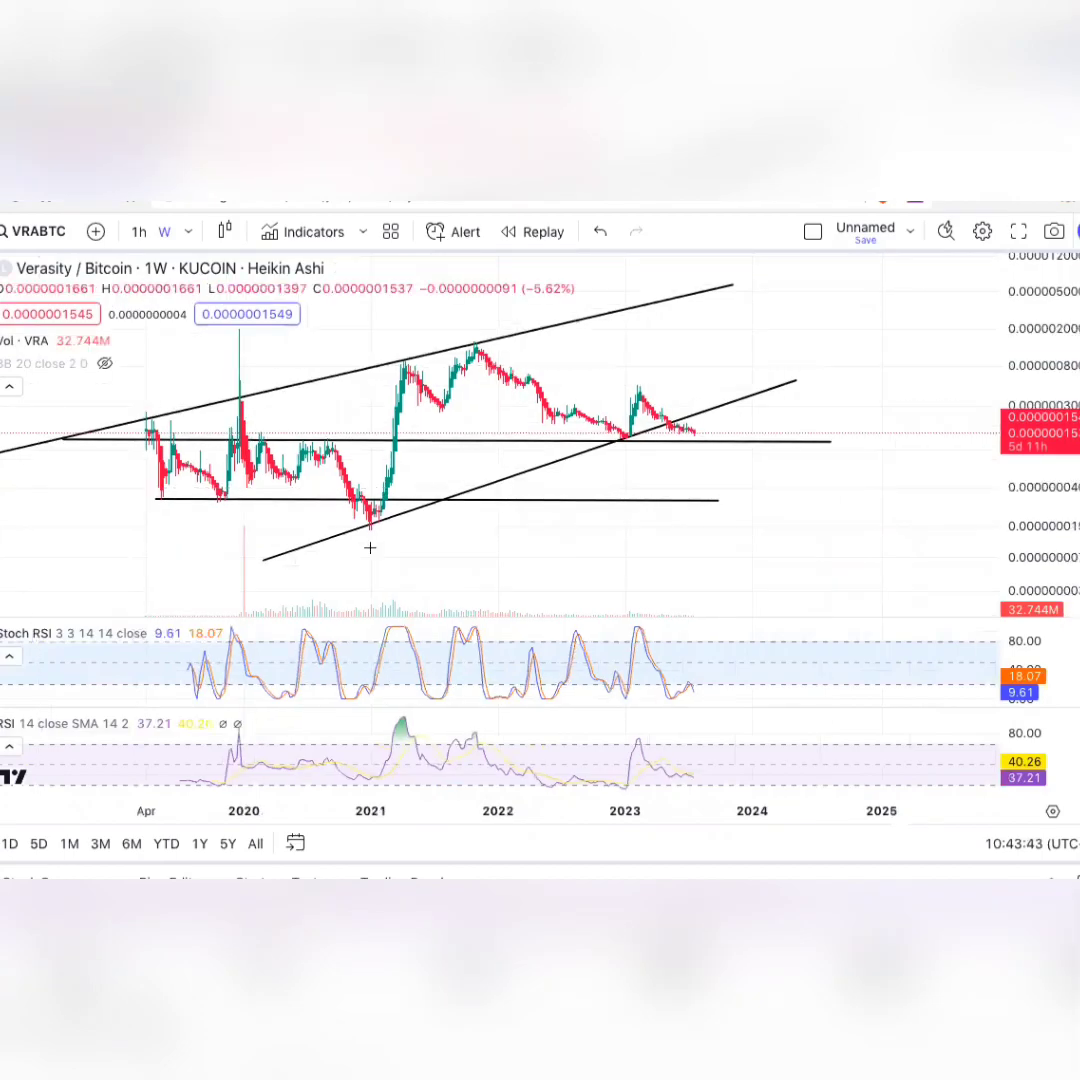
- Brush a swing path from the late-2020 low to the mid-2023 price within the rising channel, and delete it
{"action": "mouse_move", "coordinate": [350, 526]}
{"action": "left_mouse_down"}
{"action": "mouse_move", "coordinate": [451, 376]}
{"action": "mouse_move", "coordinate": [538, 432]}
{"action": "mouse_move", "coordinate": [624, 325]}
{"action": "mouse_move", "coordinate": [670, 437]}
{"action": "left_mouse_up"}
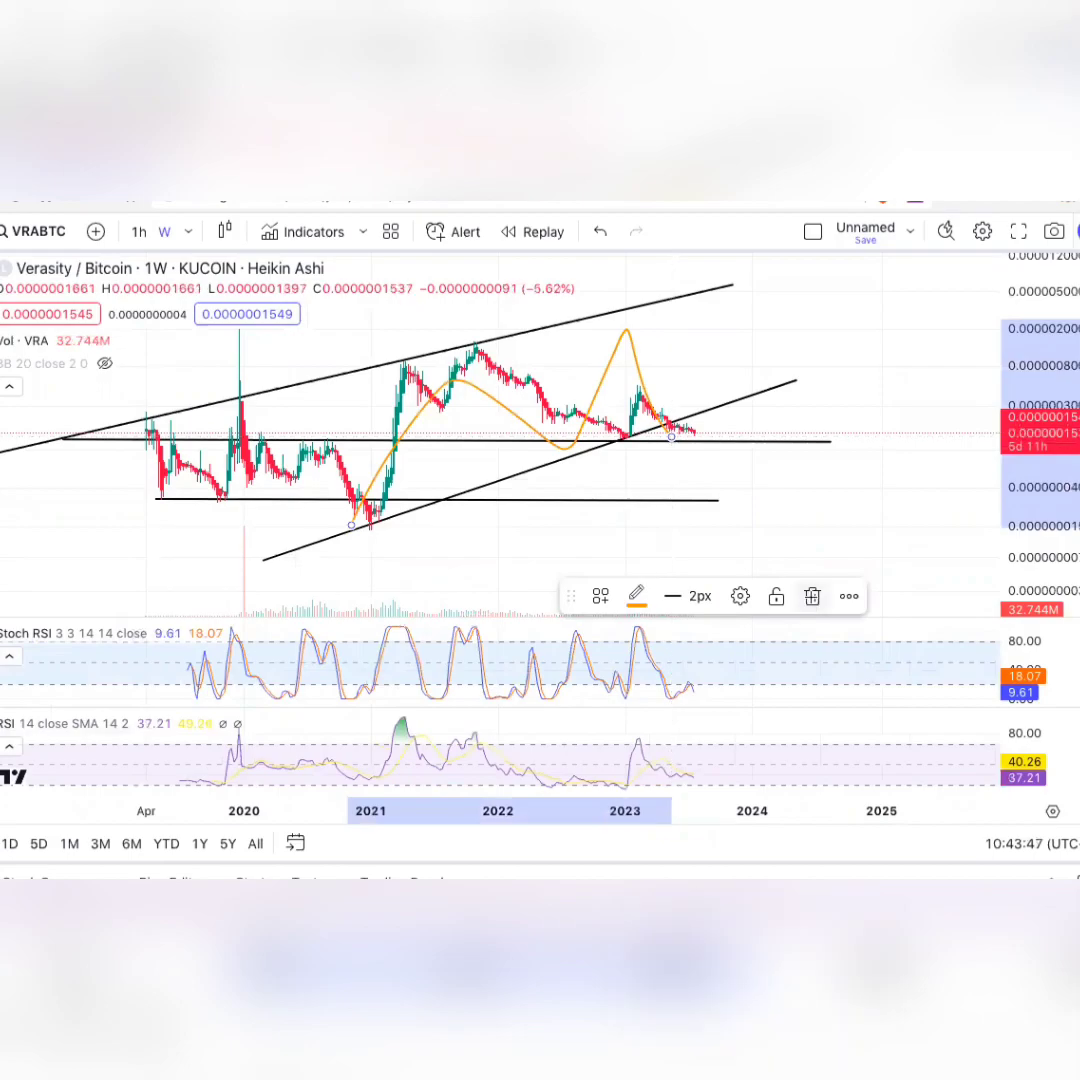
{"action": "key", "text": "Delete"}
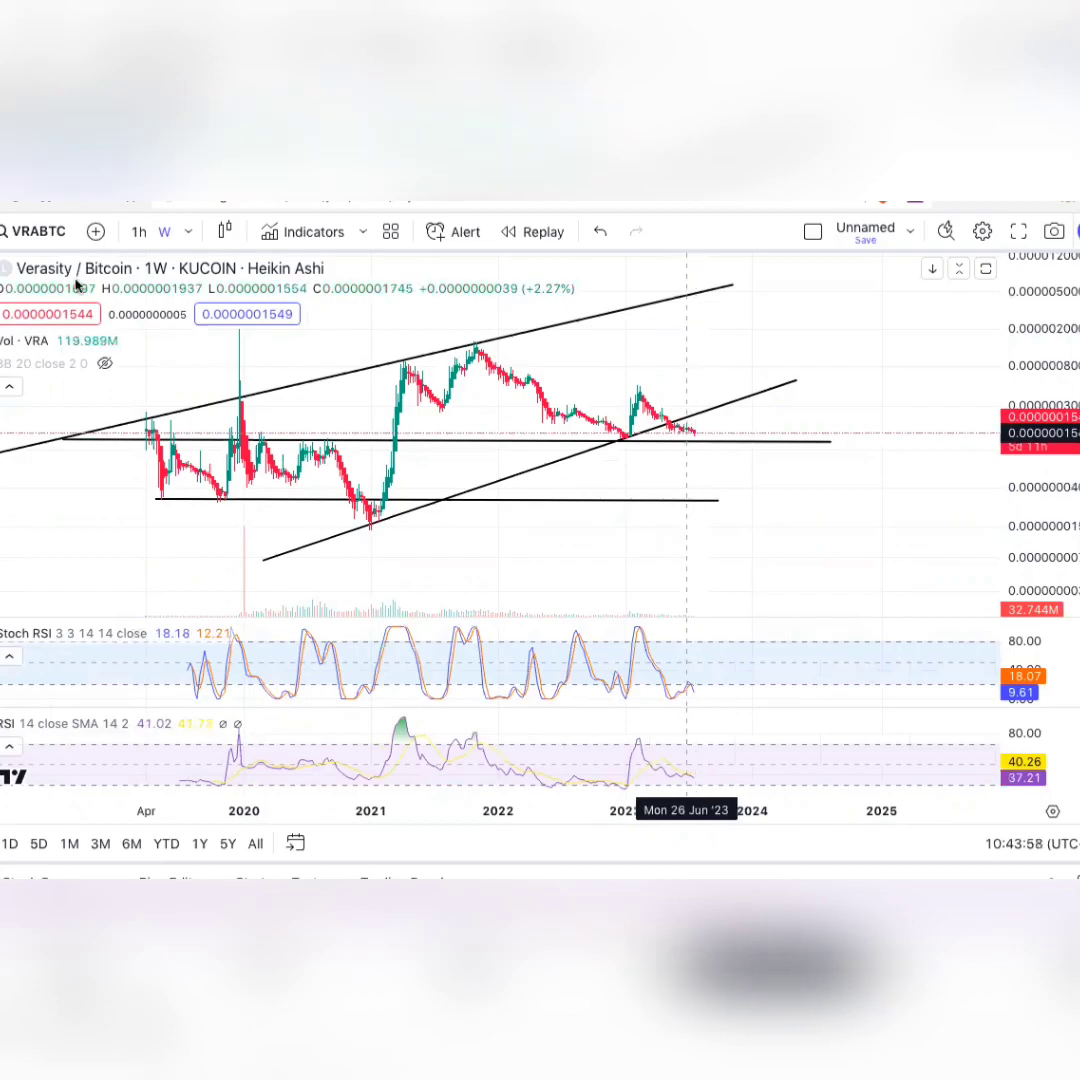
- Circle the areas along the upper horizontal black line in 2019, early 2020, late 2020, around the start of 2023 and late 2023 with the Brush
{"action": "left_click", "coordinate": [2, 380]}
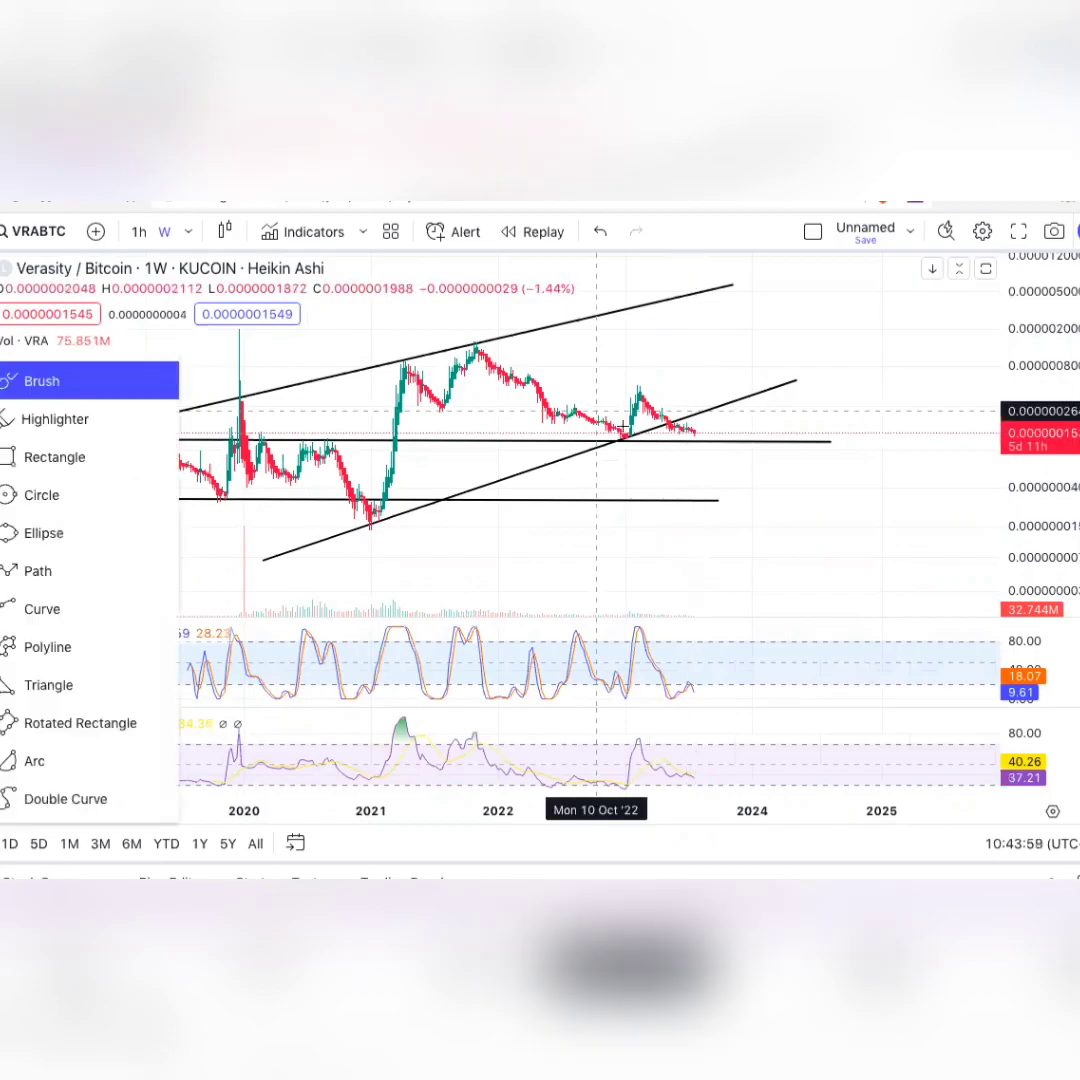
{"action": "left_click_drag", "start_coordinate": [593, 425], "coordinate": [632, 434]}
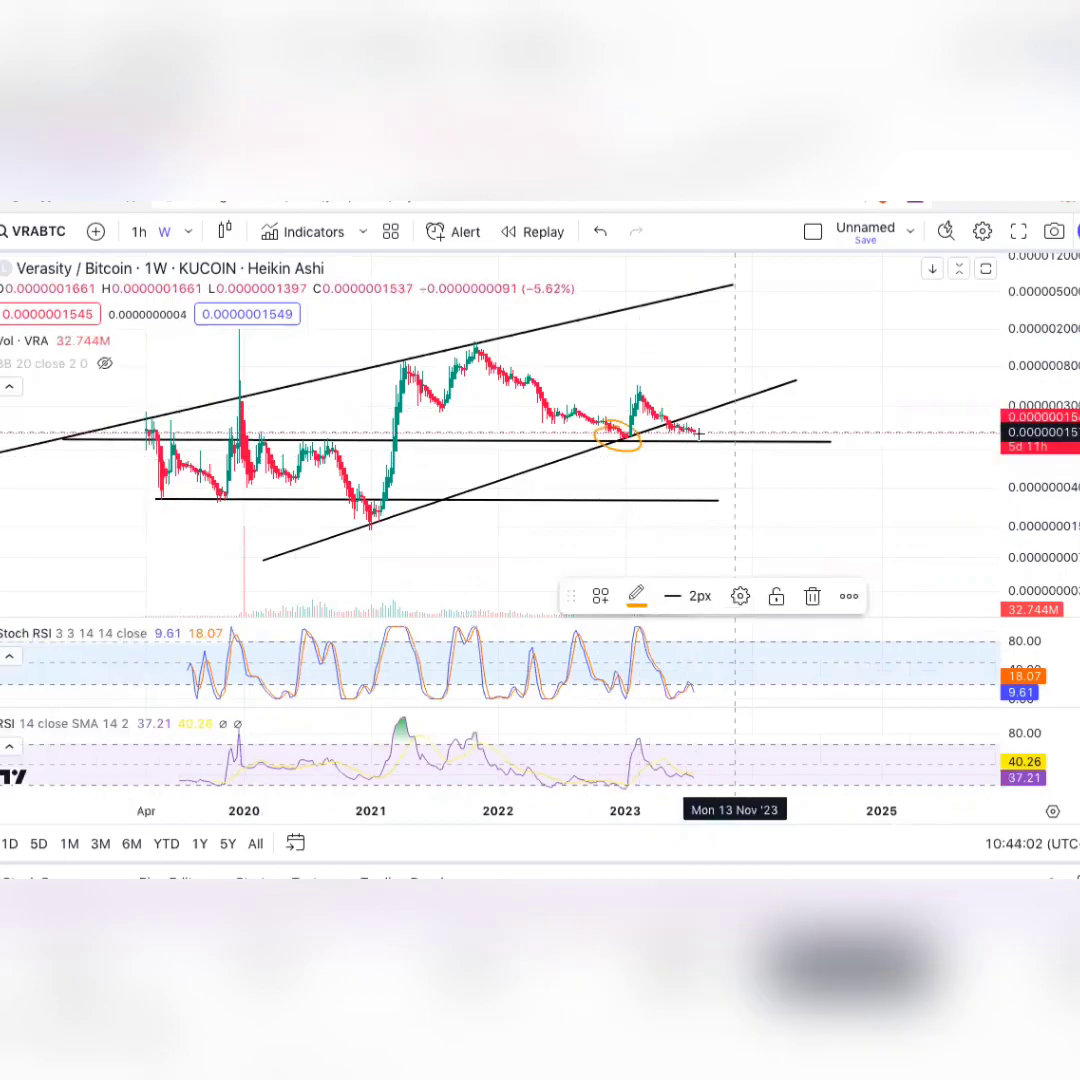
{"action": "left_click_drag", "start_coordinate": [711, 425], "coordinate": [704, 430]}
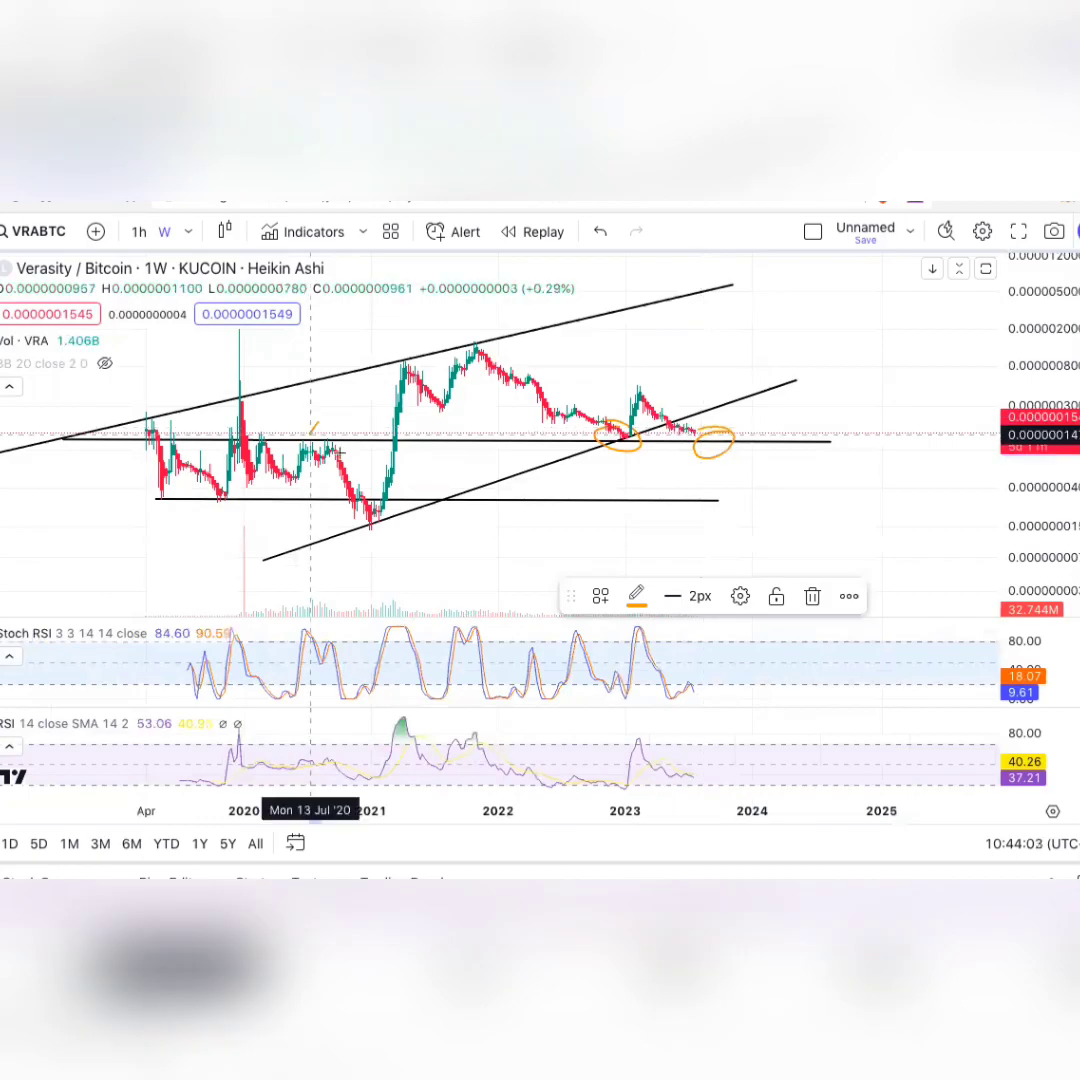
{"action": "mouse_move", "coordinate": [311, 432]}
{"action": "left_mouse_down"}
{"action": "mouse_move", "coordinate": [298, 420]}
{"action": "mouse_move", "coordinate": [242, 444]}
{"action": "mouse_move", "coordinate": [212, 422]}
{"action": "mouse_move", "coordinate": [158, 417]}
{"action": "left_mouse_up"}
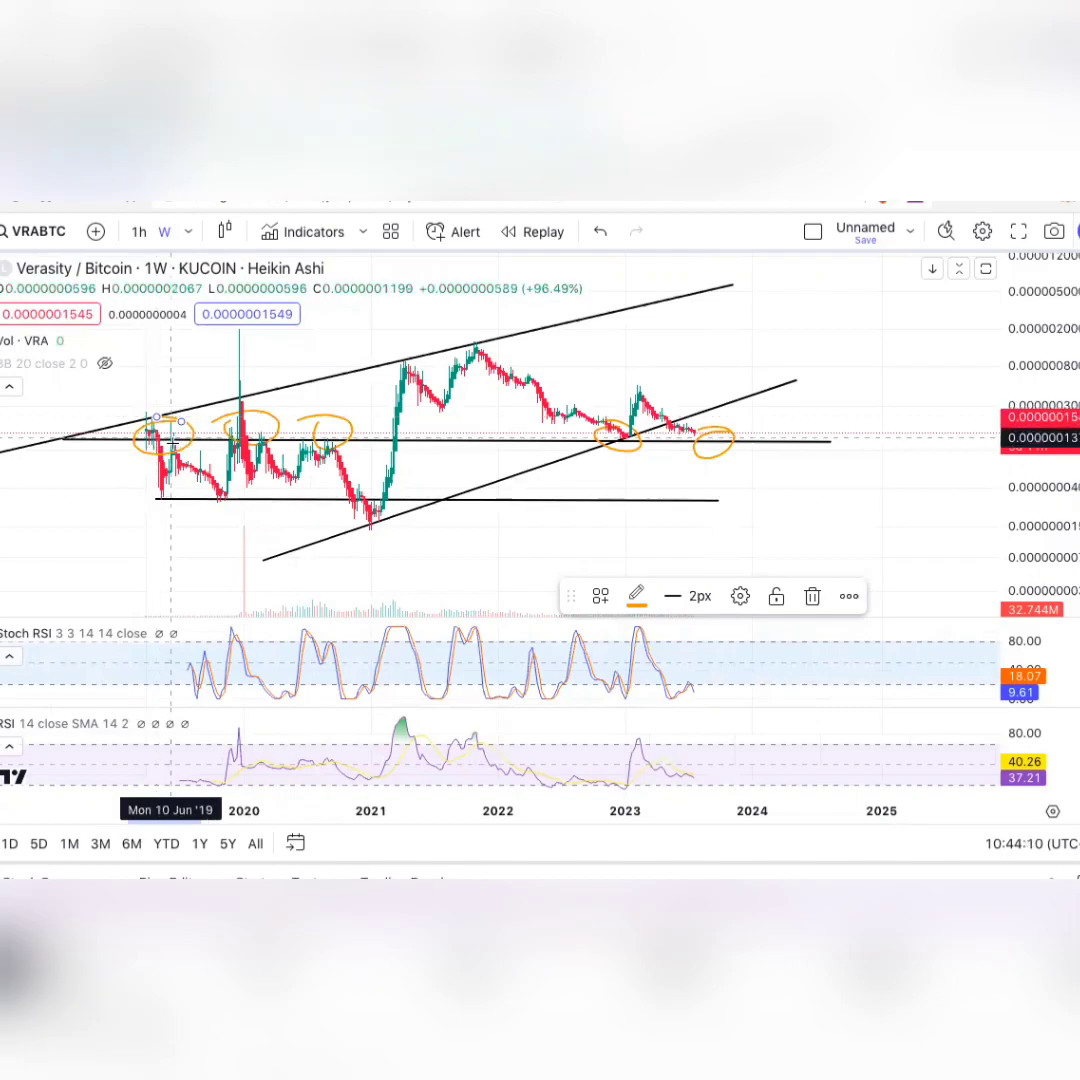
- Brush the 2019–2020 swings between the two horizontal black lines and the 2021 breakout, and delete that sketch
{"action": "mouse_move", "coordinate": [252, 487]}
{"action": "left_mouse_down"}
{"action": "mouse_move", "coordinate": [337, 480]}
{"action": "mouse_move", "coordinate": [386, 420]}
{"action": "left_mouse_up"}
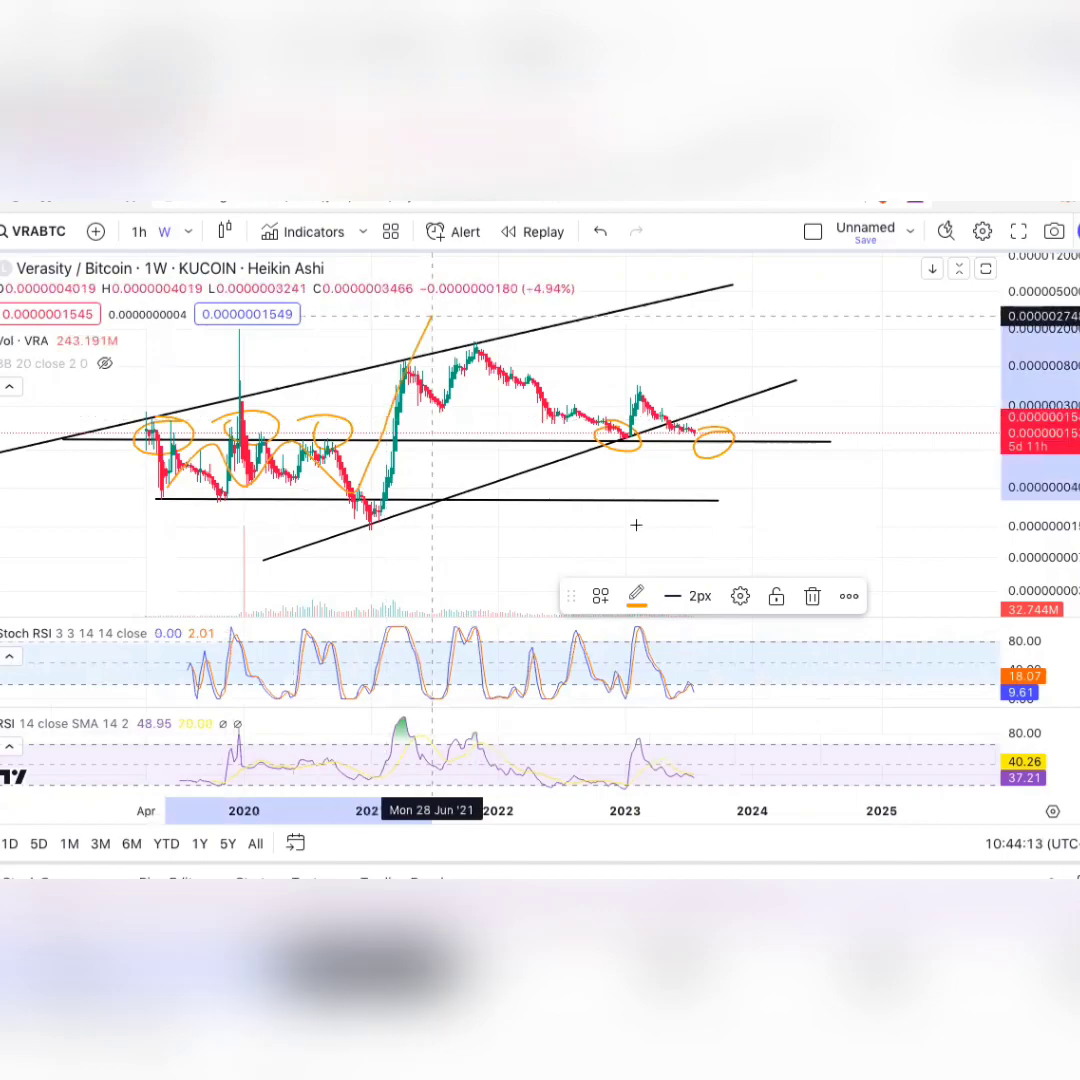
{"action": "left_click", "coordinate": [812, 596]}
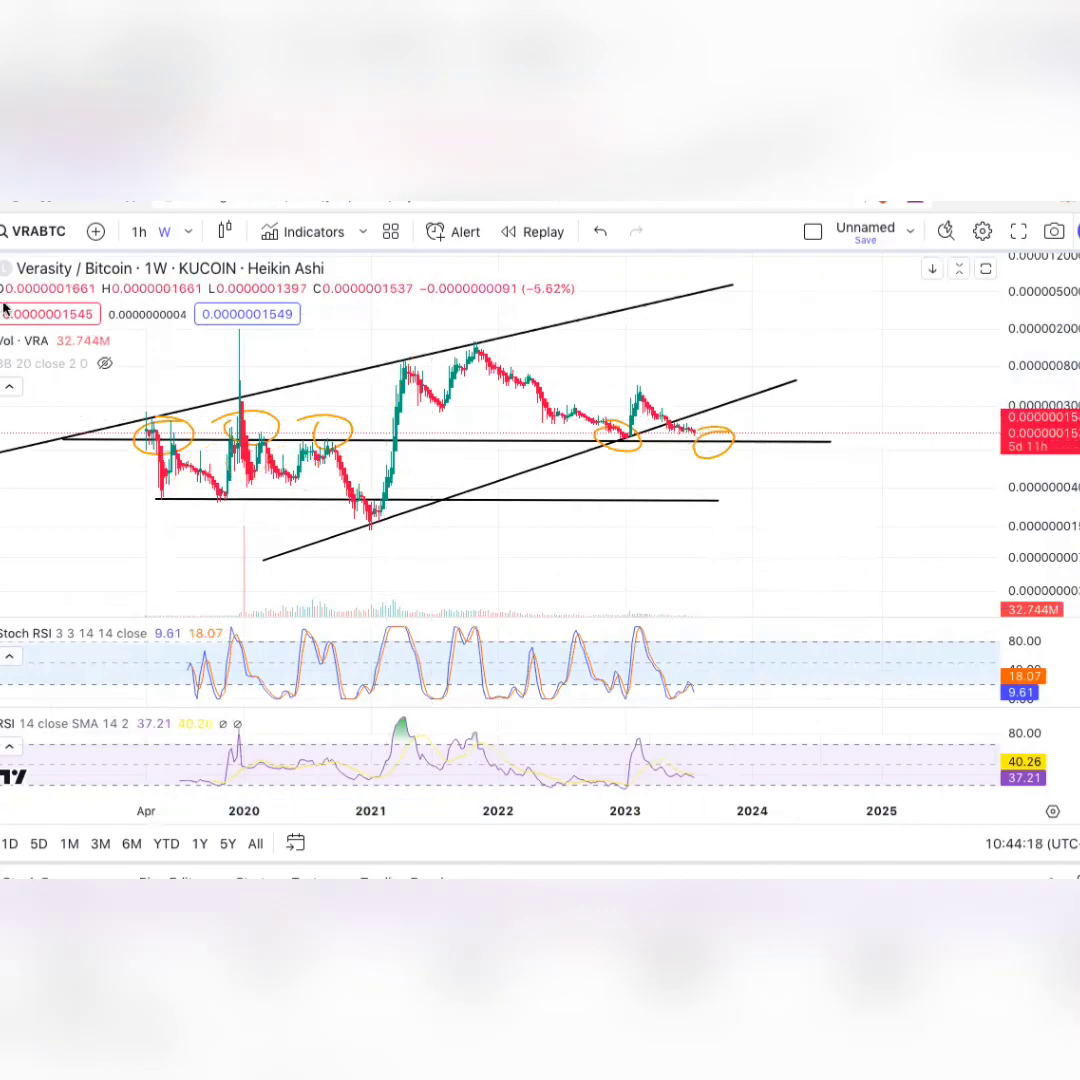
- Draw a green line from 13 Jun 2022 to 12 Aug 2024, and brush a path dipping below support and breaking out by Aug 2024
{"action": "left_click", "coordinate": [554, 404]}
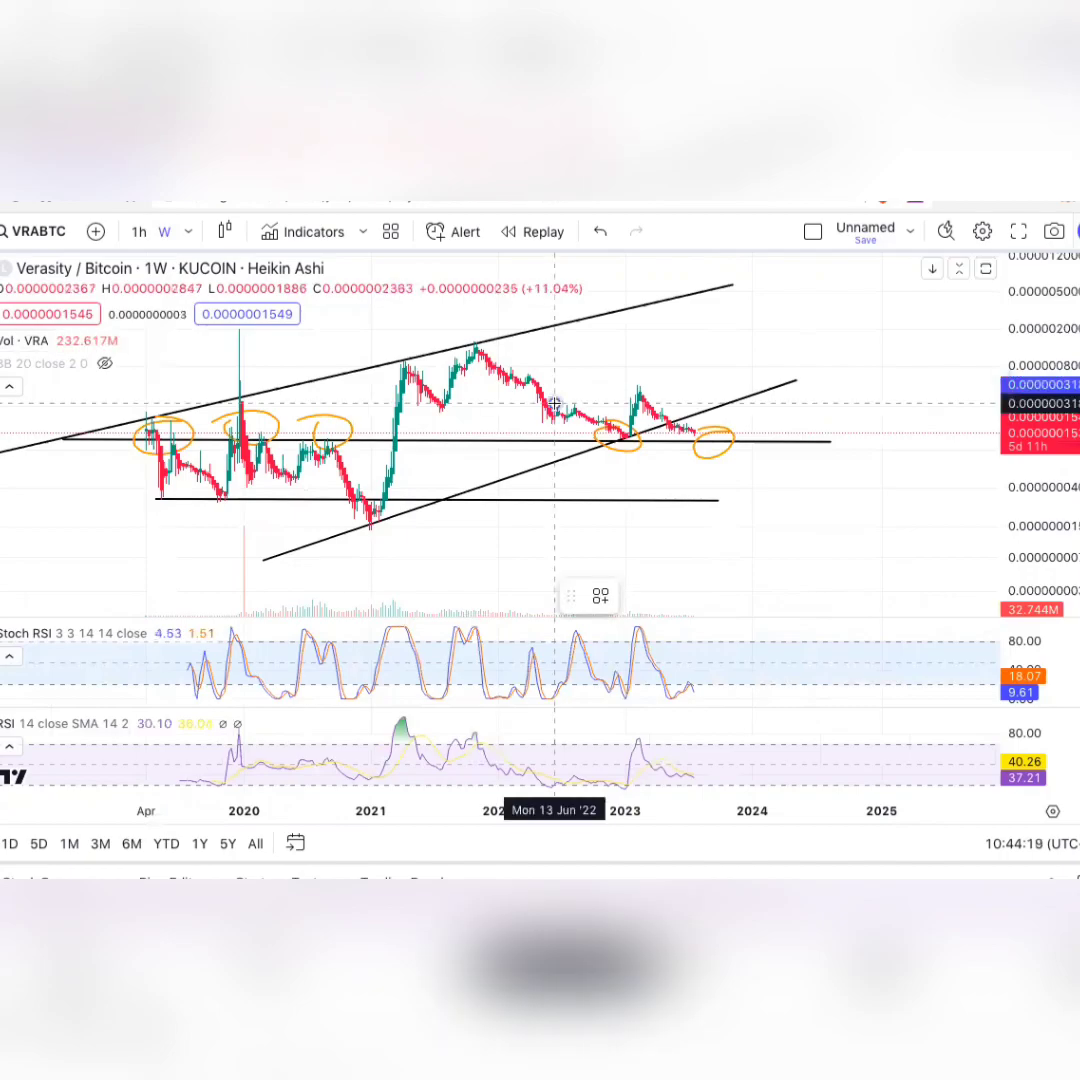
{"action": "left_click", "coordinate": [831, 399]}
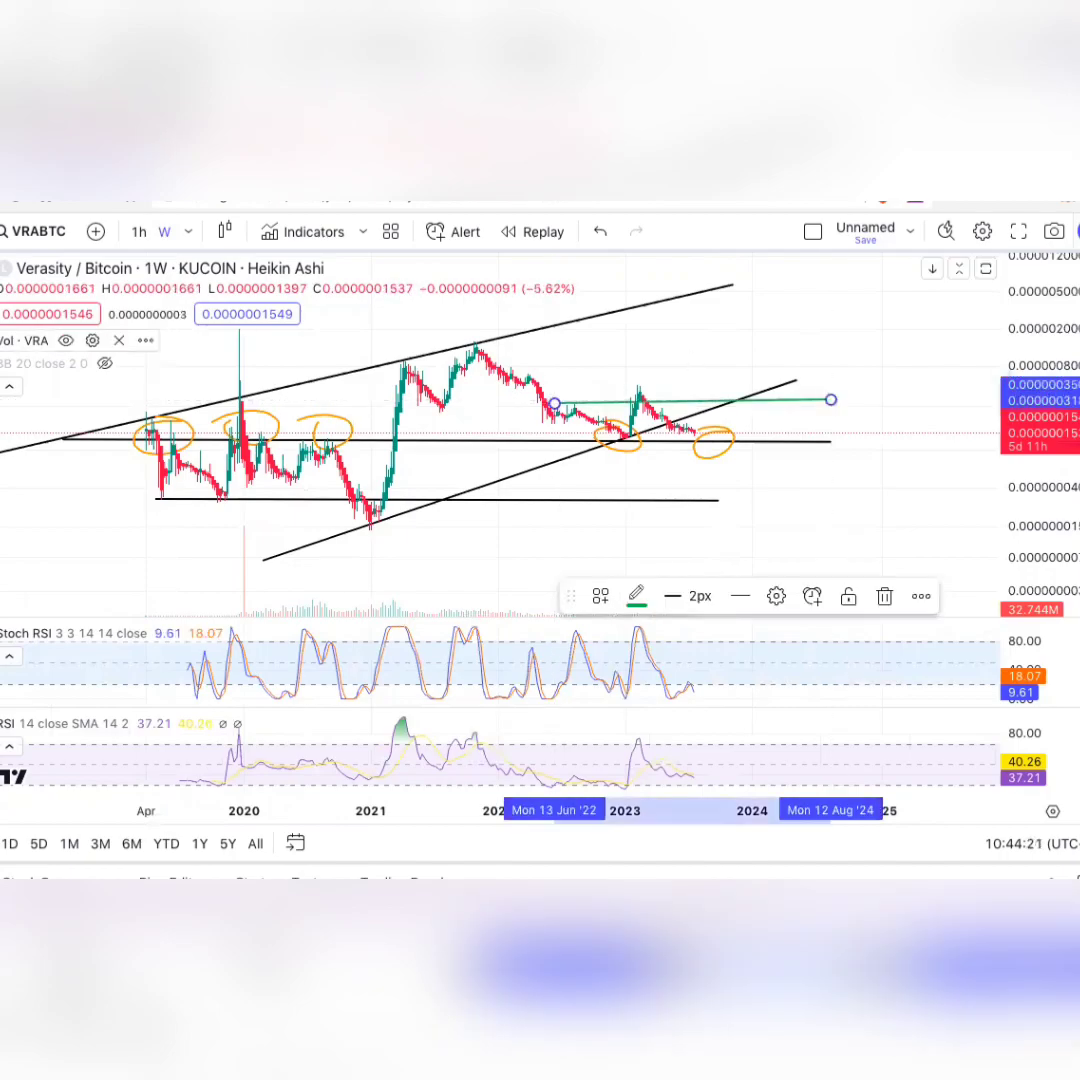
{"action": "left_click", "coordinate": [684, 442]}
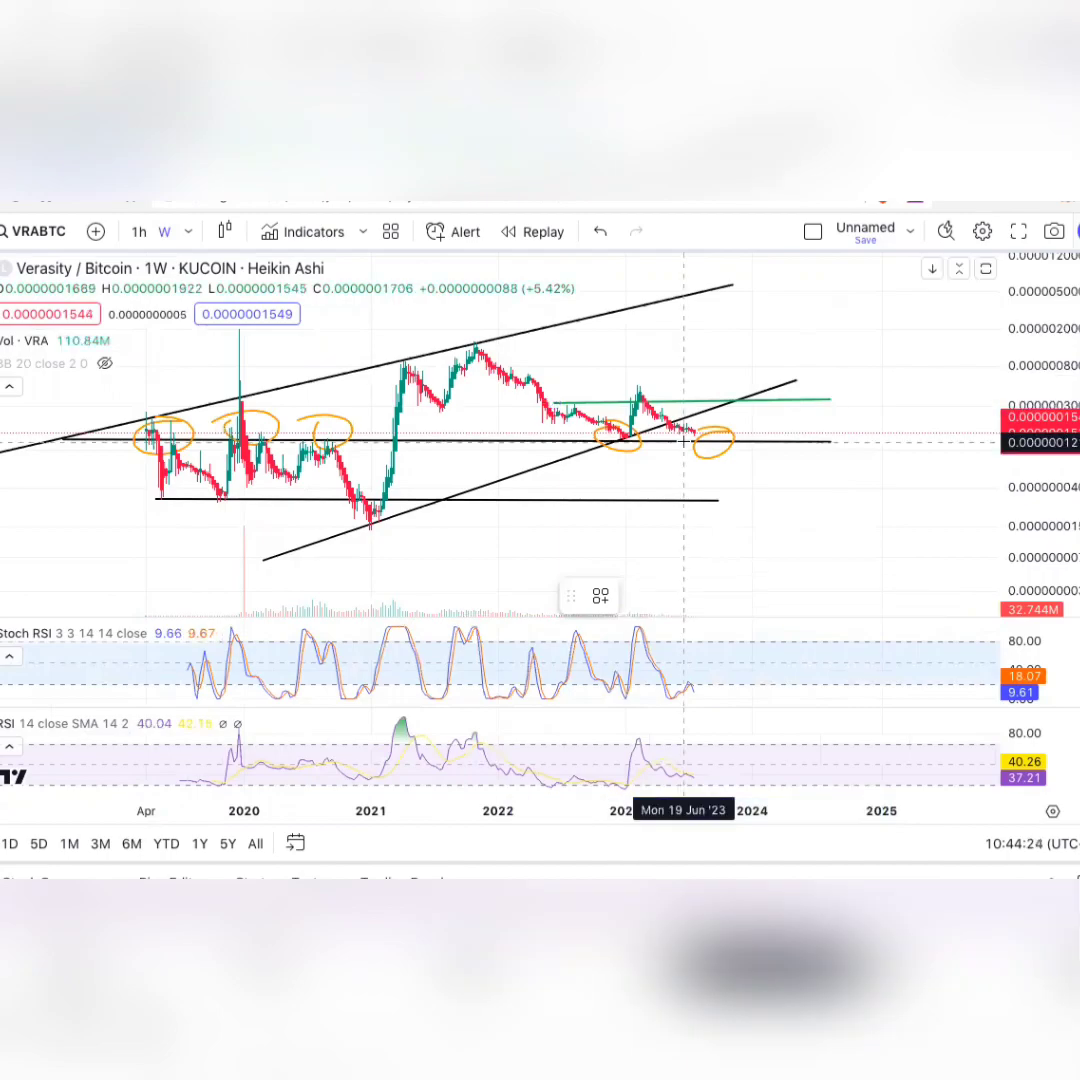
{"action": "mouse_move", "coordinate": [719, 390]}
{"action": "left_mouse_down"}
{"action": "mouse_move", "coordinate": [759, 478]}
{"action": "mouse_move", "coordinate": [773, 430]}
{"action": "left_mouse_up"}
{"action": "left_click_drag", "start_coordinate": [809, 333], "coordinate": [826, 272]}
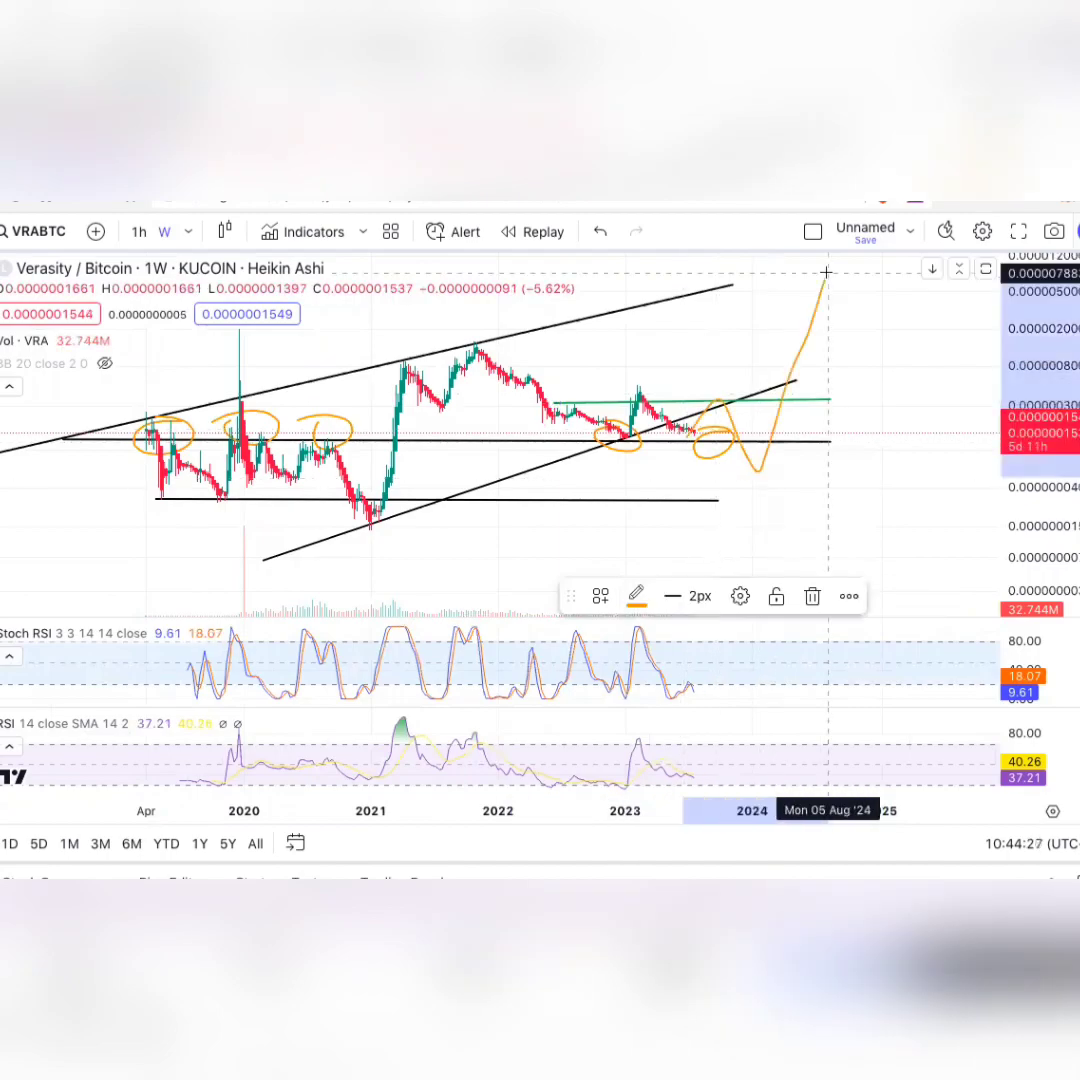
- Circle the 2019 and turn-of-2021 lows at the lower horizontal line, brush the 2021 rise, and mark the current price area
{"action": "mouse_move", "coordinate": [223, 490]}
{"action": "left_mouse_down"}
{"action": "mouse_move", "coordinate": [231, 516]}
{"action": "mouse_move", "coordinate": [201, 489]}
{"action": "mouse_move", "coordinate": [170, 488]}
{"action": "left_mouse_up"}
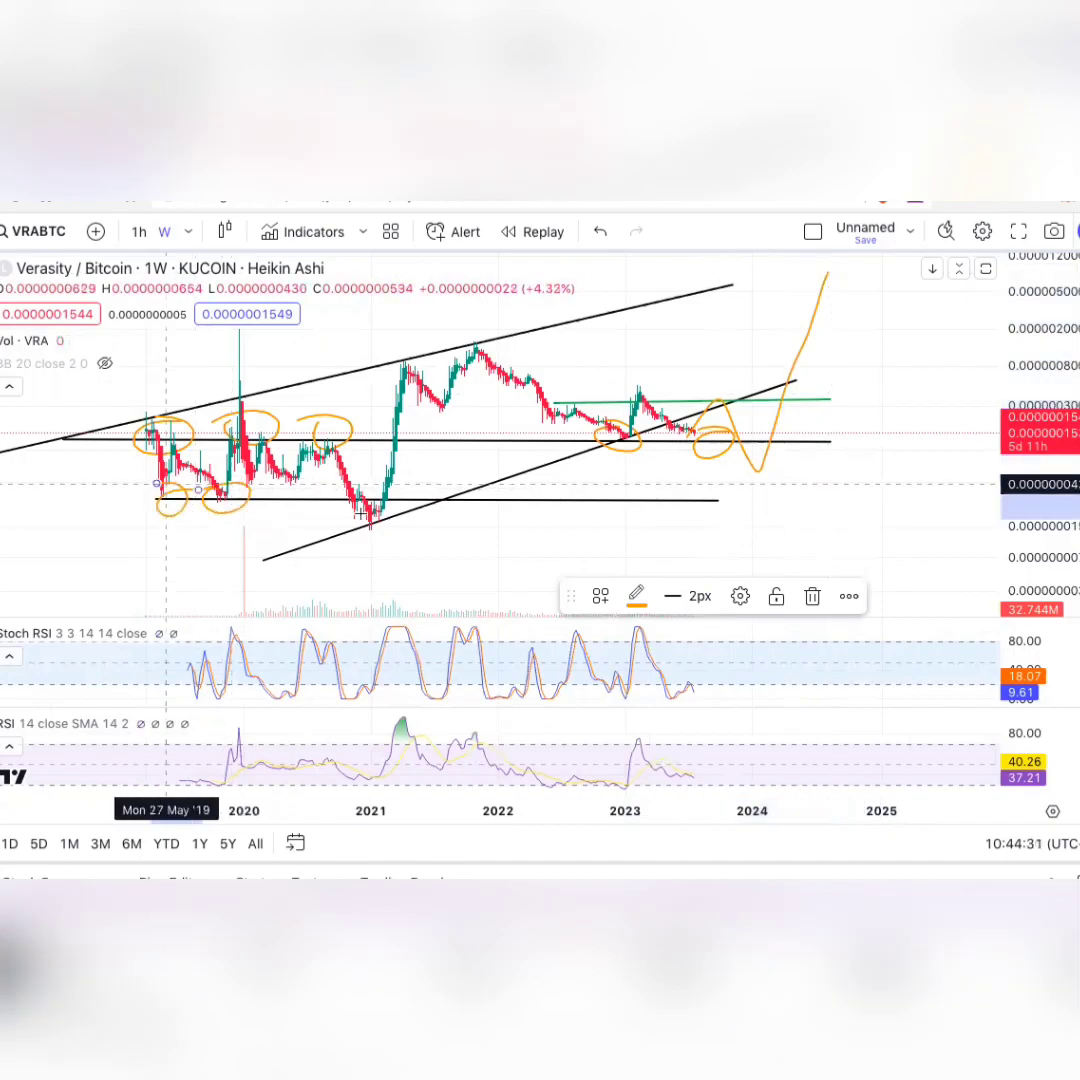
{"action": "left_click_drag", "start_coordinate": [375, 534], "coordinate": [388, 490]}
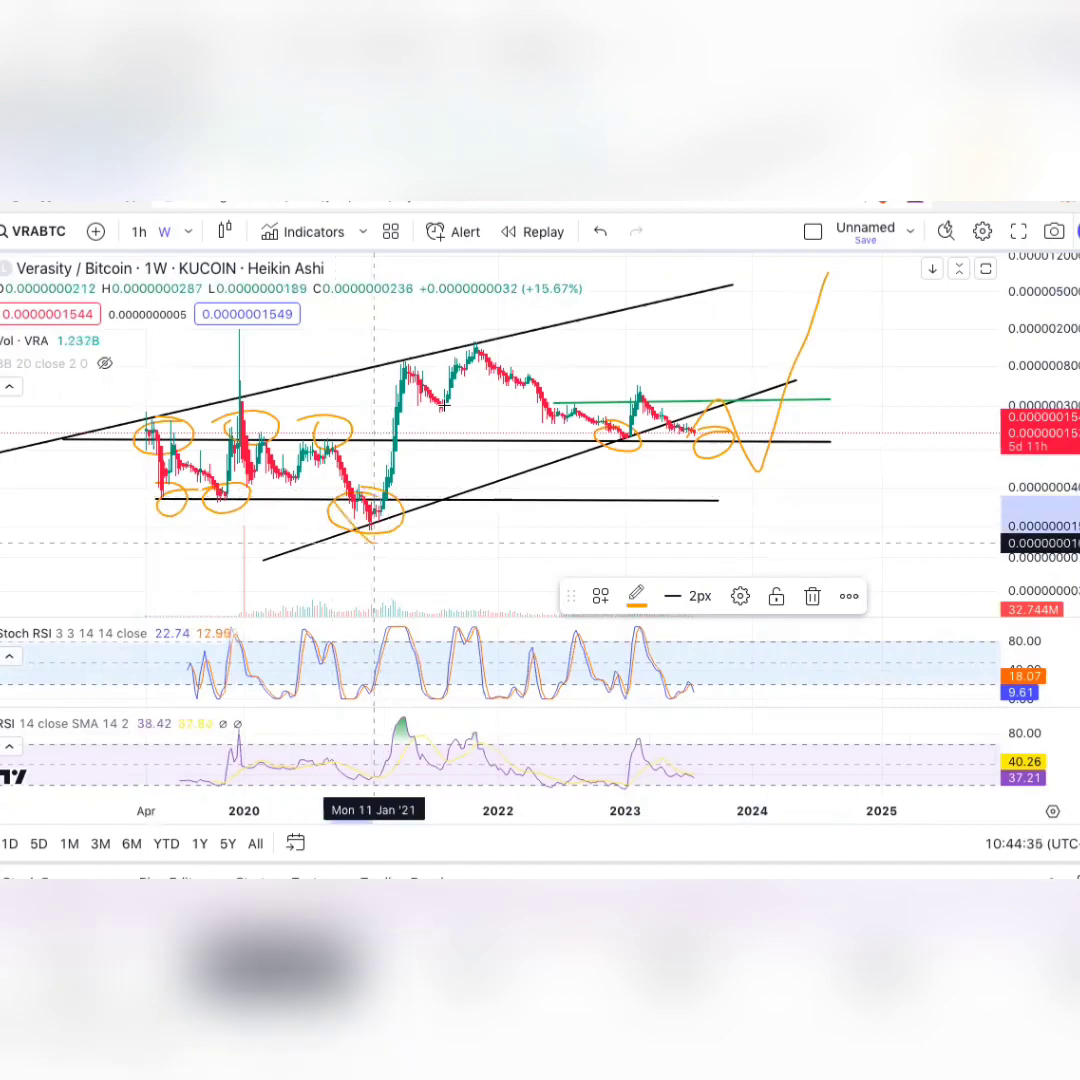
{"action": "left_click_drag", "start_coordinate": [384, 495], "coordinate": [452, 393]}
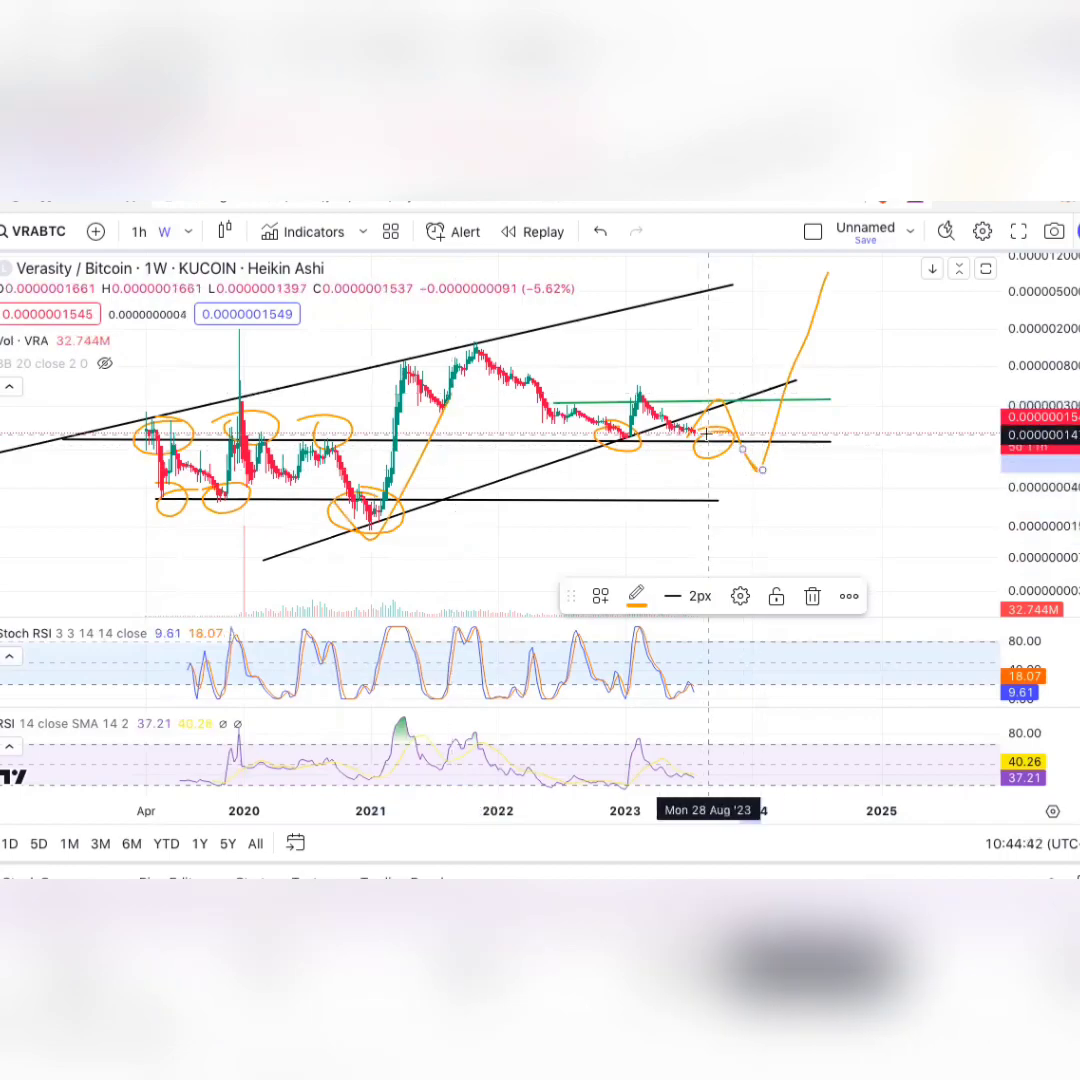
{"action": "mouse_move", "coordinate": [706, 434]}
{"action": "left_mouse_down"}
{"action": "mouse_move", "coordinate": [690, 437]}
{"action": "mouse_move", "coordinate": [678, 420]}
{"action": "left_mouse_up"}
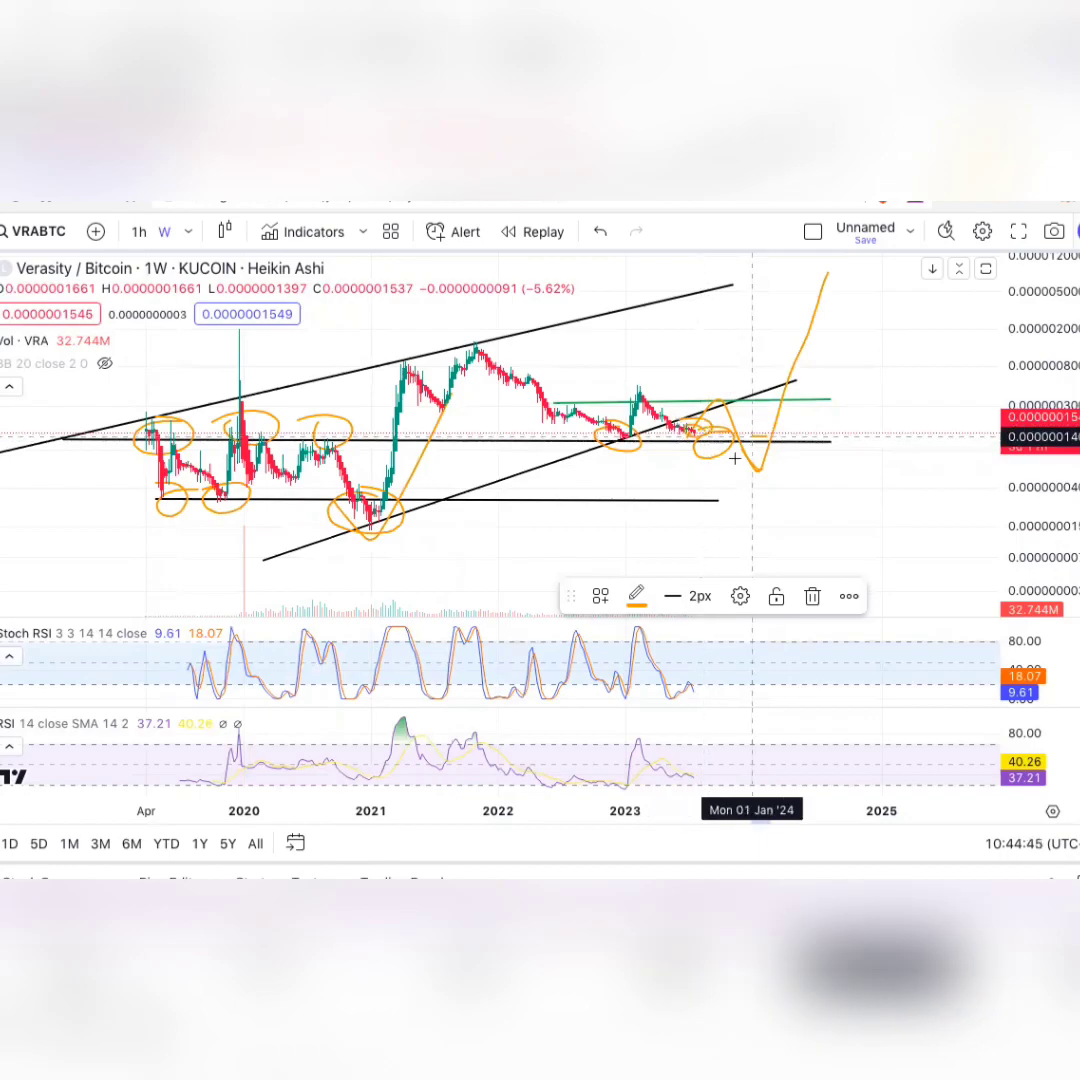
- Circle the projected early-2024 dip below the upper horizontal black line with the Brush, and sketch and delete a second rising path from it
{"action": "mouse_move", "coordinate": [758, 435]}
{"action": "left_mouse_down"}
{"action": "mouse_move", "coordinate": [776, 473]}
{"action": "mouse_move", "coordinate": [852, 275]}
{"action": "left_mouse_up"}
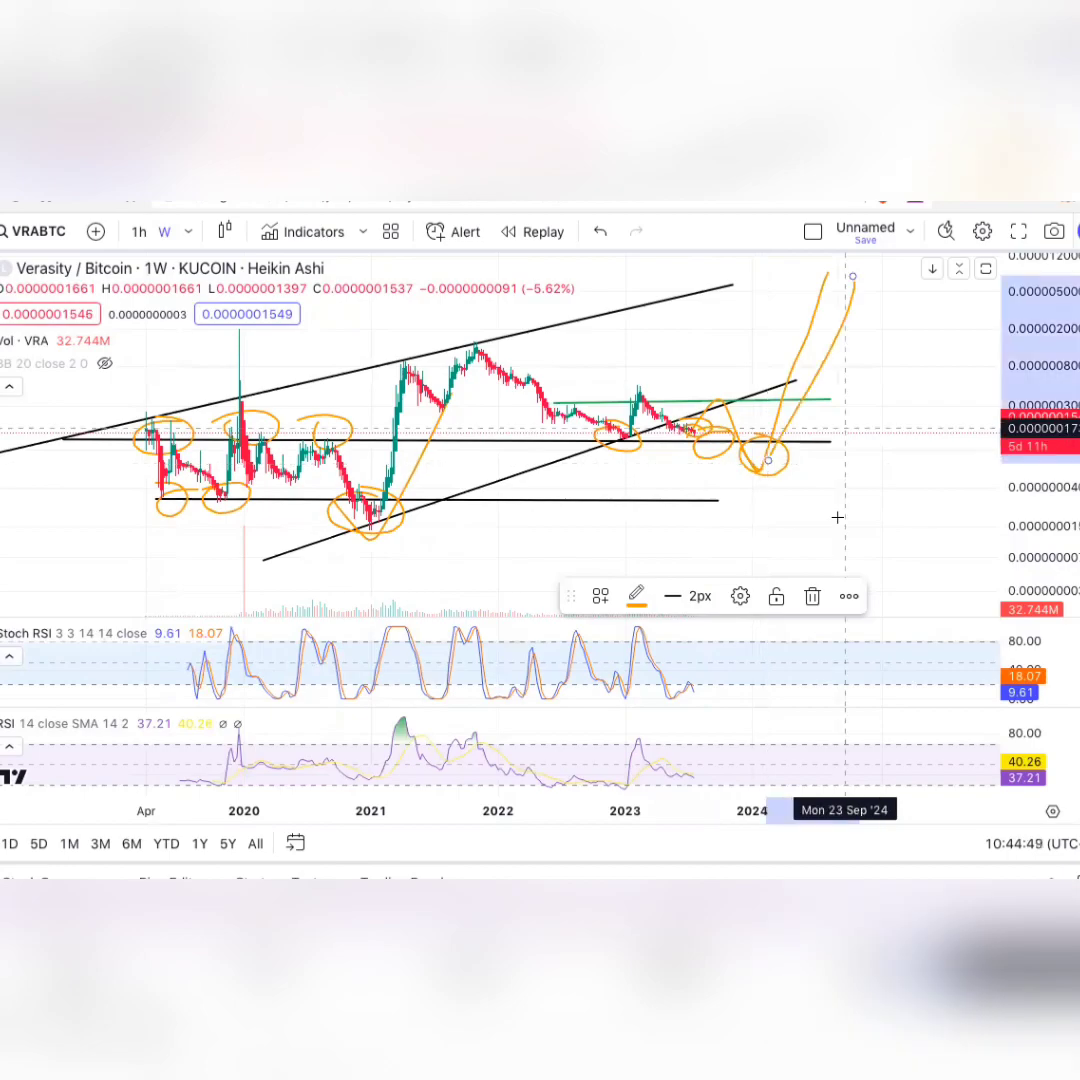
{"action": "left_click", "coordinate": [812, 596]}
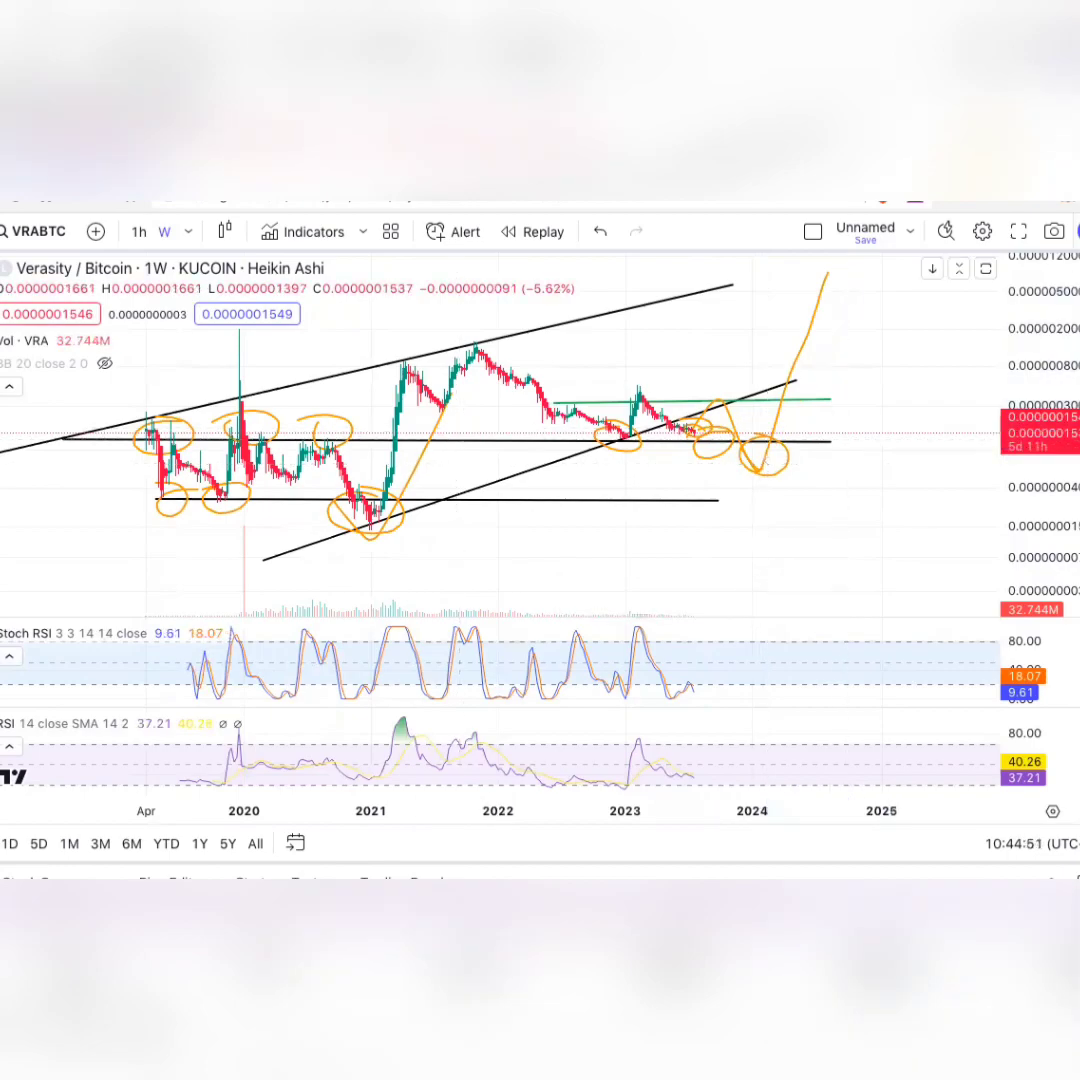
{"action": "left_click", "coordinate": [754, 472]}
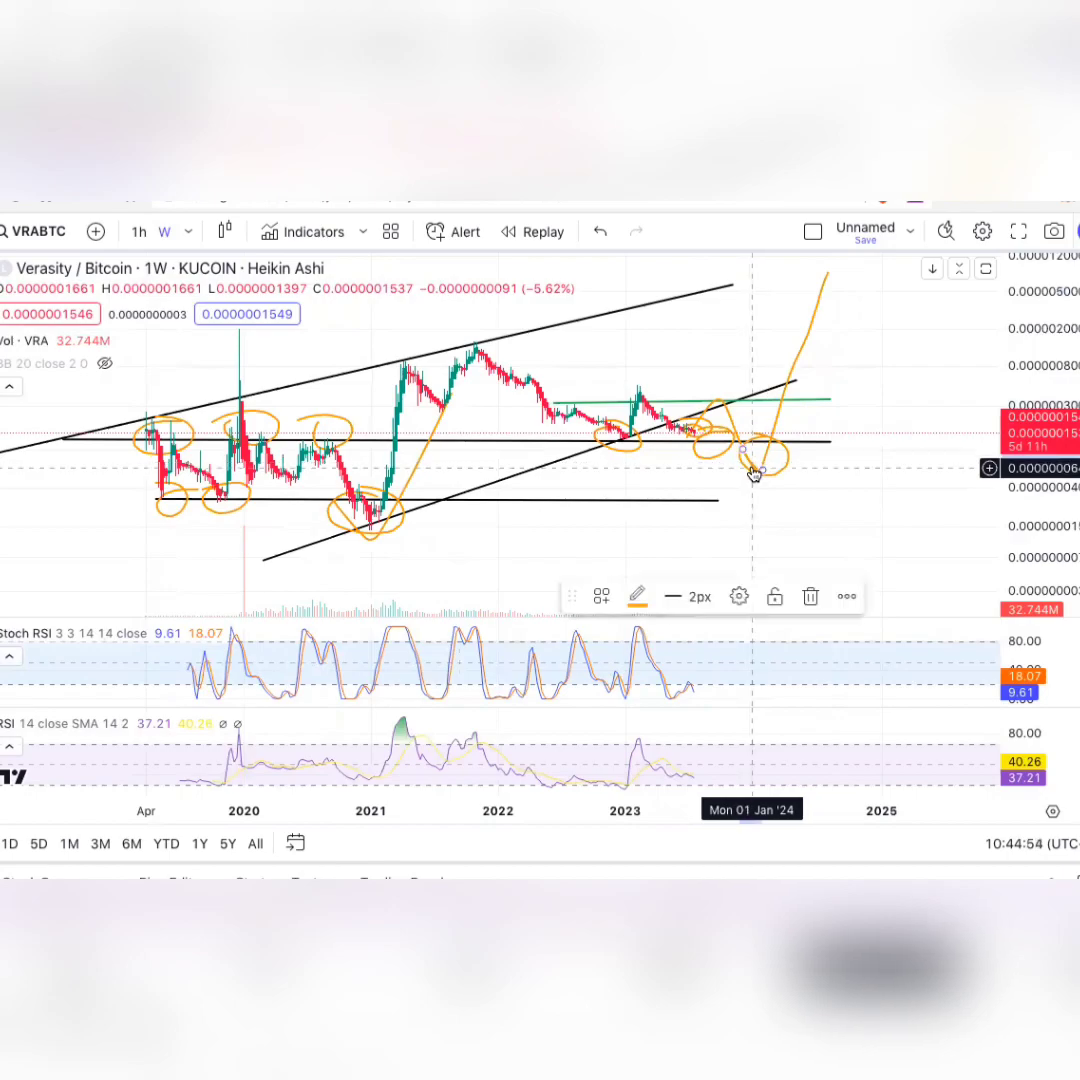
{"action": "left_click", "coordinate": [754, 473]}
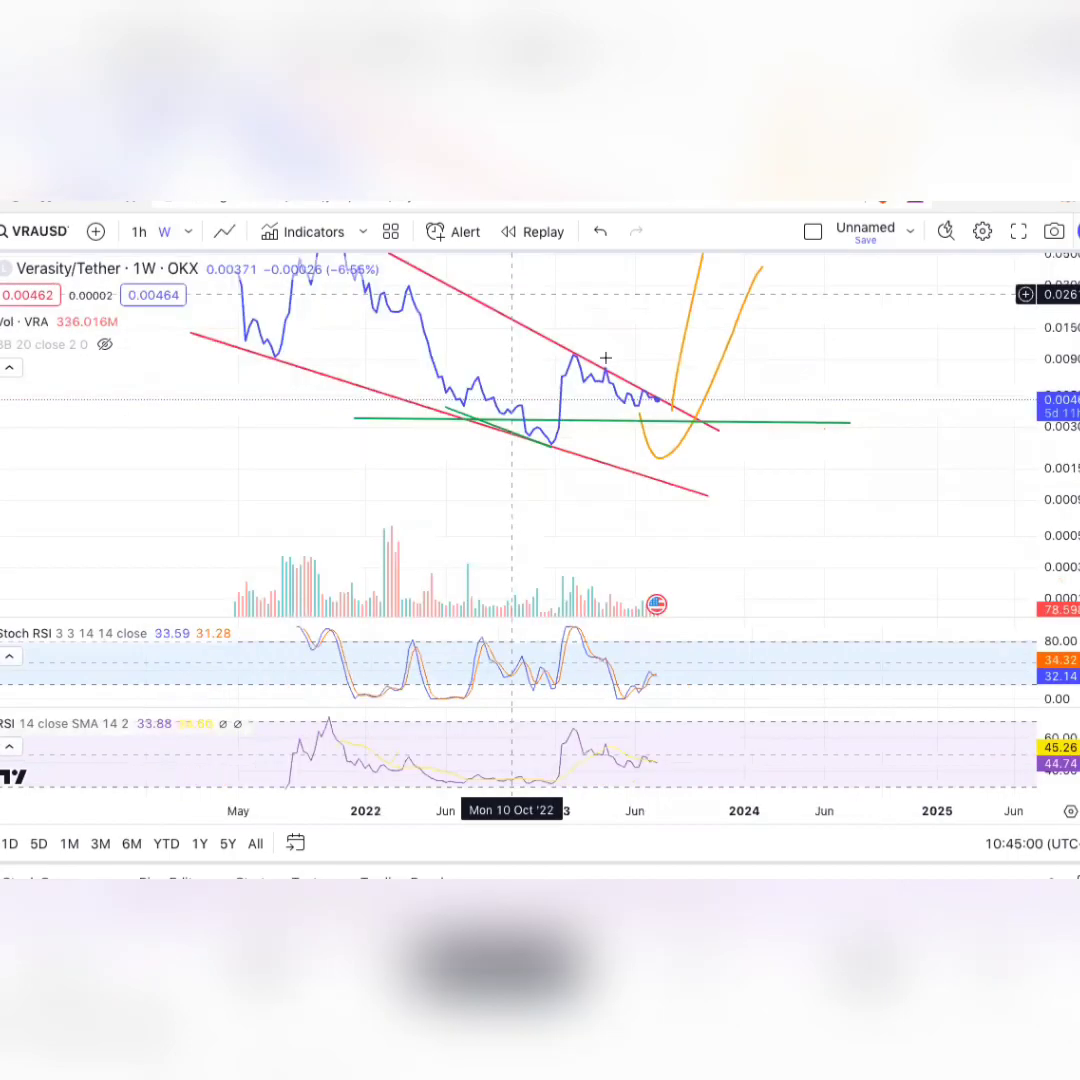
- Switch to the weekly Verasity/Tether OKX chart and examine the full falling wedge between the red trendlines with its projected breakout paths
{"action": "left_click_drag", "start_coordinate": [1014, 430], "coordinate": [796, 458]}
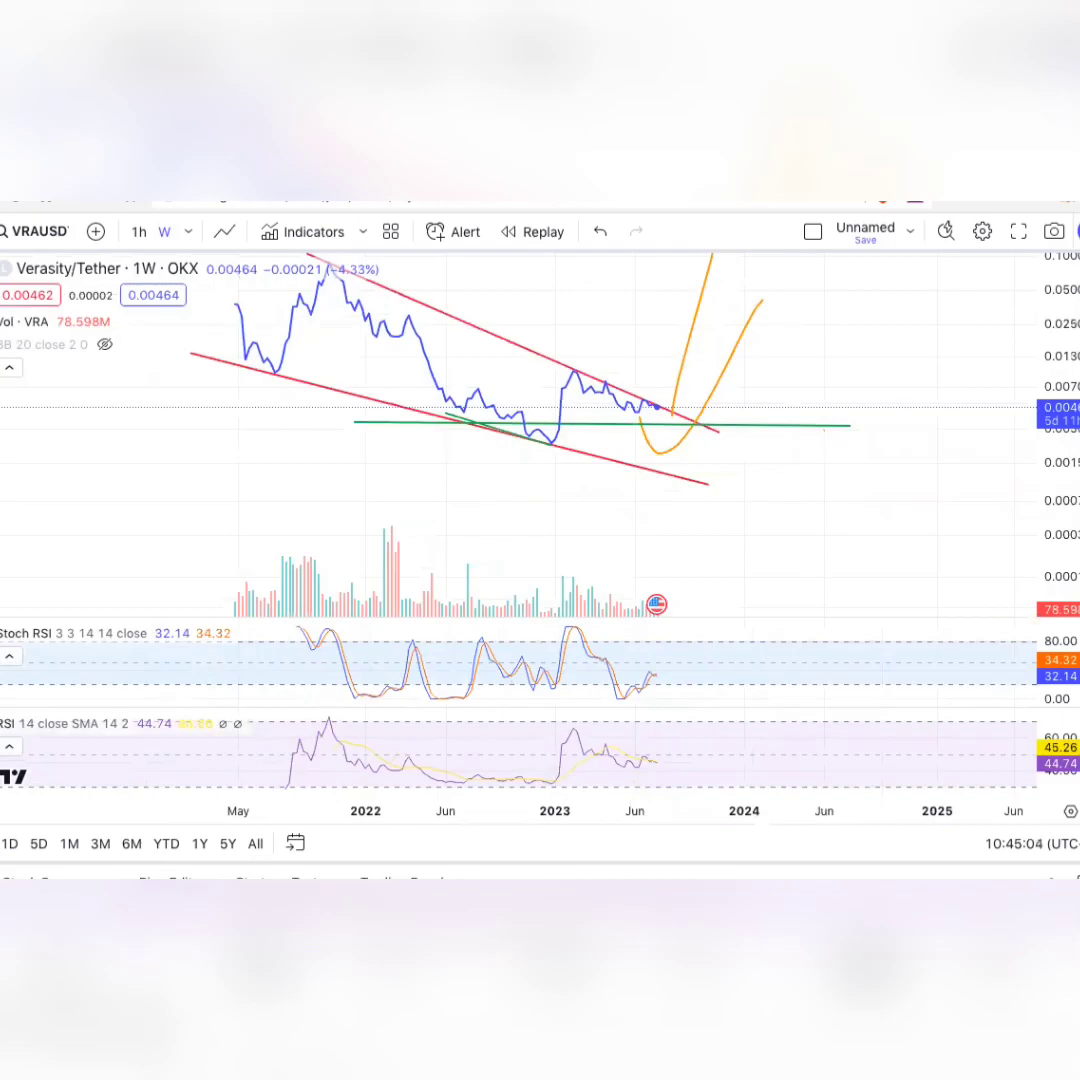
{"action": "left_click", "coordinate": [2, 275]}
{"action": "left_click_drag", "start_coordinate": [666, 560], "coordinate": [647, 580]}
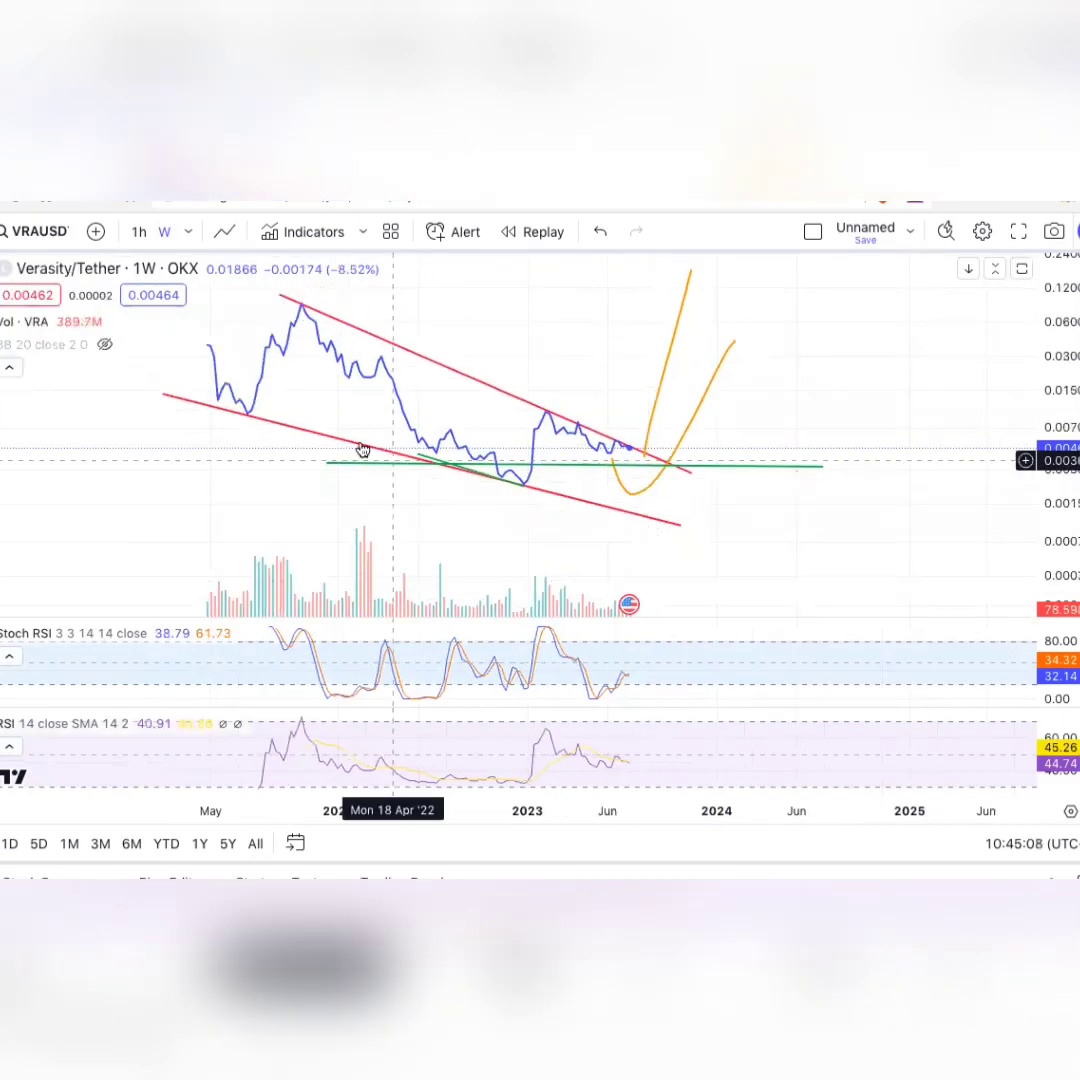